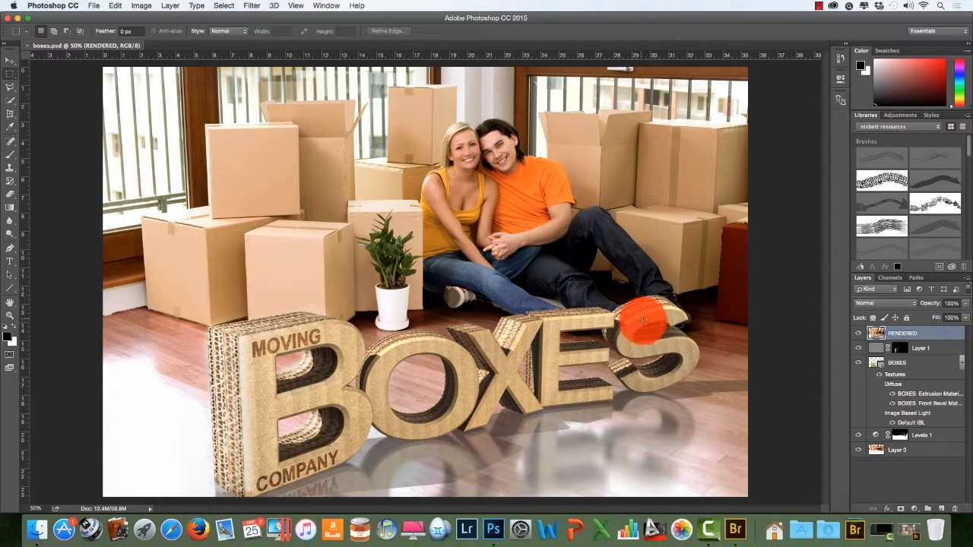
# Switch to Adobe Bridge and open packing28.jpg from the Stock Paper & Writing folder in Photoshop
pyautogui.click(735, 526)
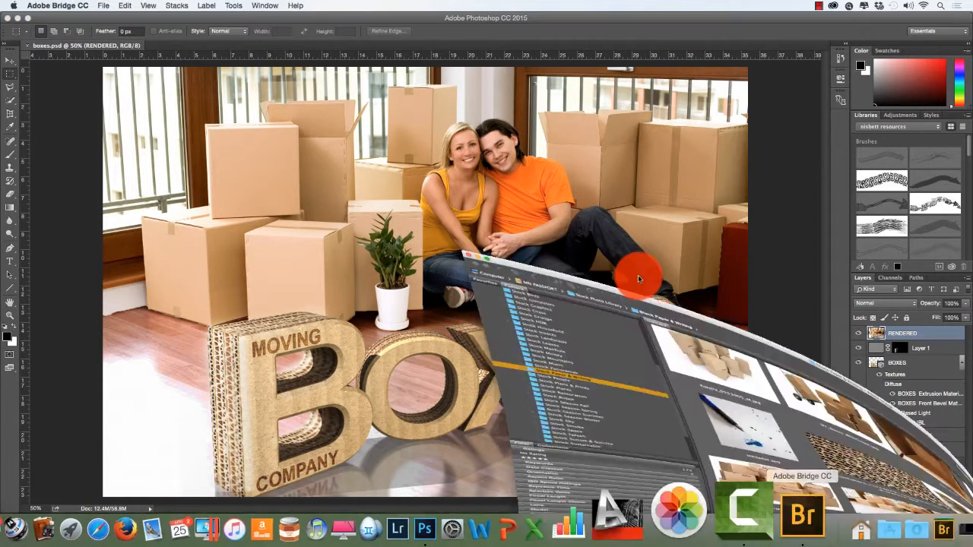
pyautogui.click(415, 366)
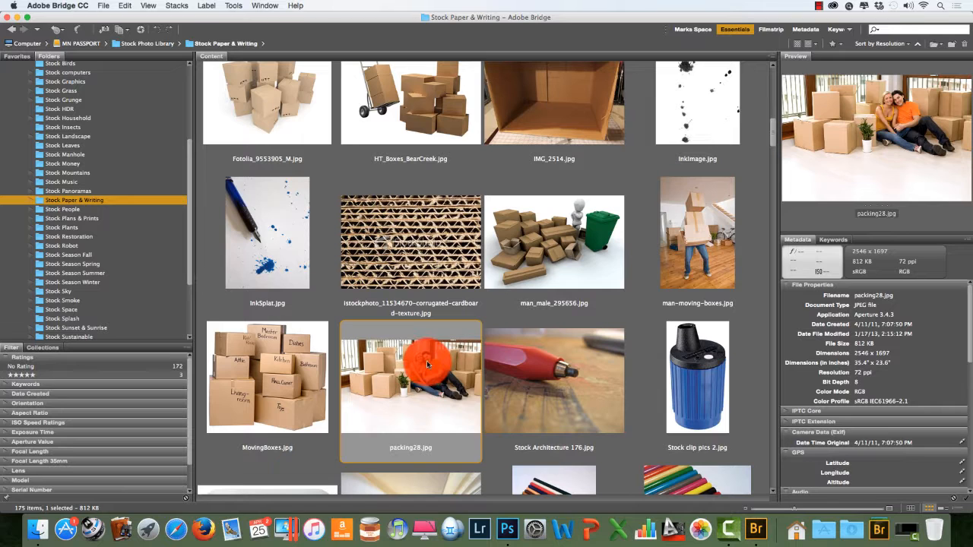
pyautogui.rightClick(427, 364)
pyautogui.click(442, 315)
pyautogui.rightClick(447, 337)
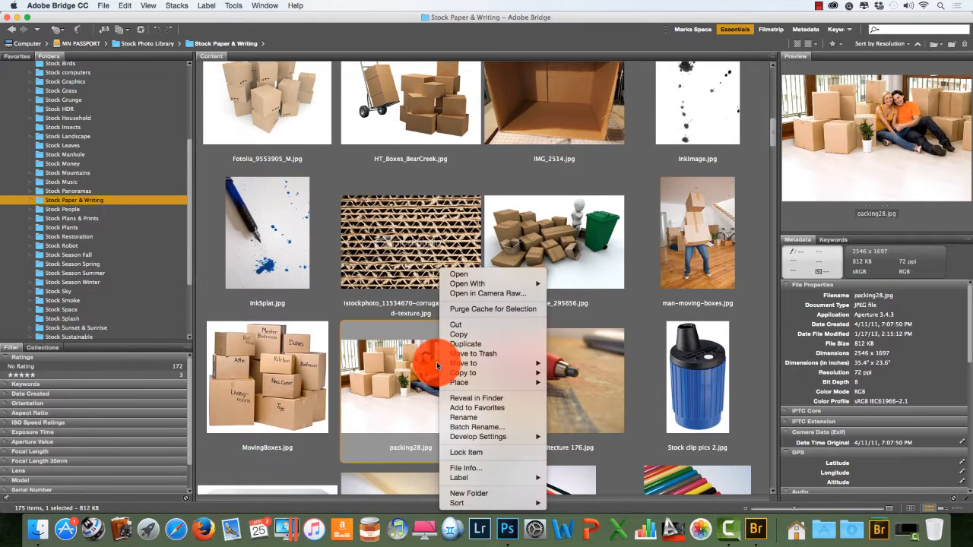
pyautogui.click(456, 270)
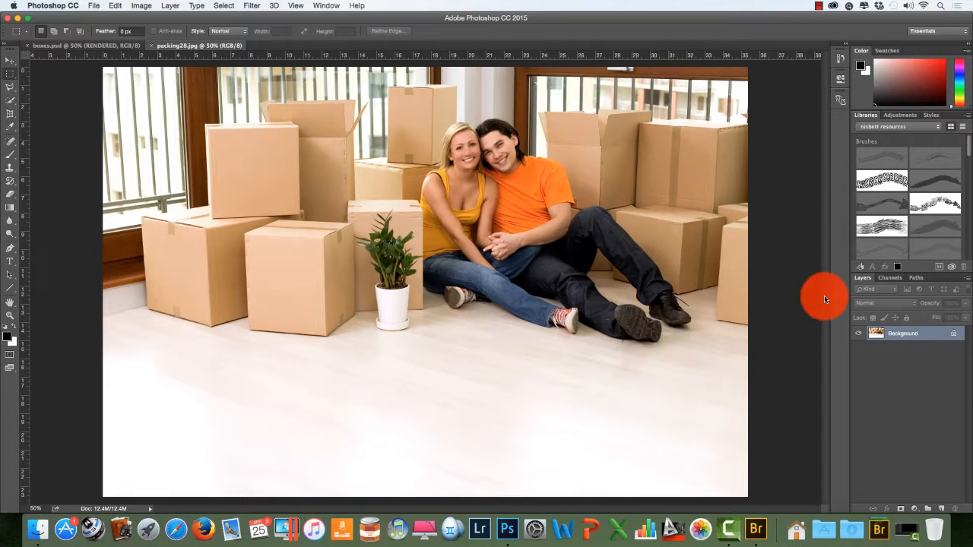
# Select the whole white floor with the Quick Selection tool, including the patch of floor between the man's legs and the boxes
pyautogui.click(14, 101)
pyautogui.click(52, 106)
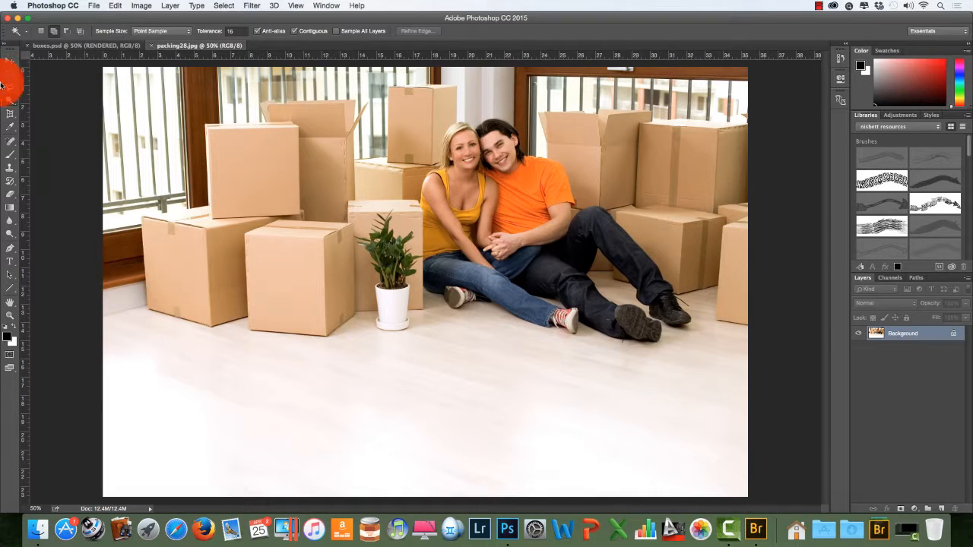
pyautogui.click(13, 102)
pyautogui.click(38, 98)
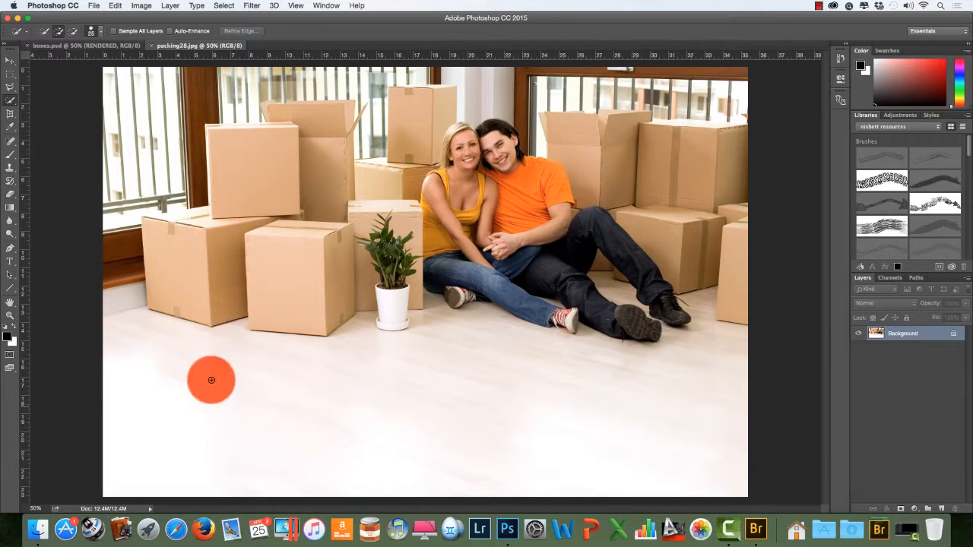
pyautogui.moveTo(145, 316)
pyautogui.mouseDown()
pyautogui.moveTo(193, 347)
pyautogui.moveTo(372, 388)
pyautogui.moveTo(610, 396)
pyautogui.moveTo(627, 380)
pyautogui.mouseUp()
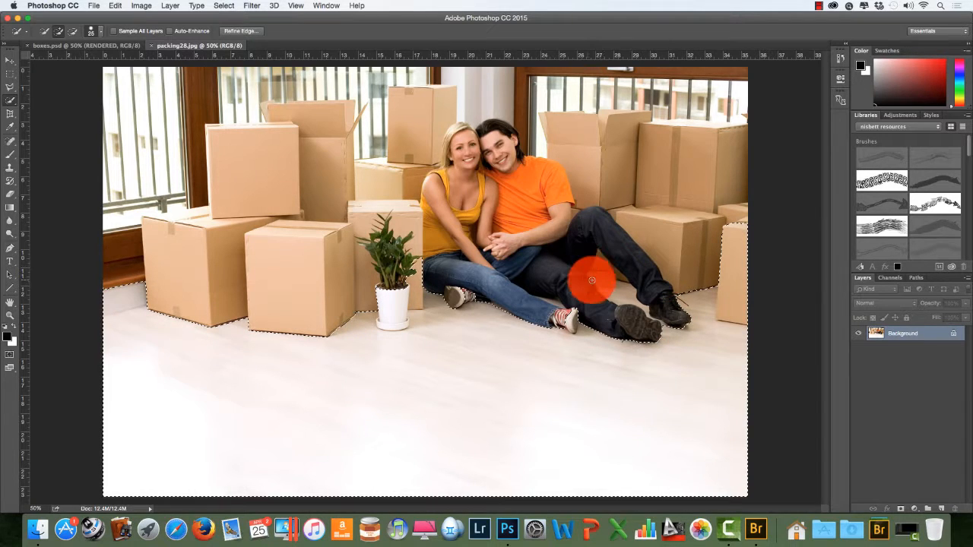
pyautogui.moveTo(602, 279)
pyautogui.mouseDown()
pyautogui.moveTo(674, 312)
pyautogui.moveTo(699, 347)
pyautogui.mouseUp()
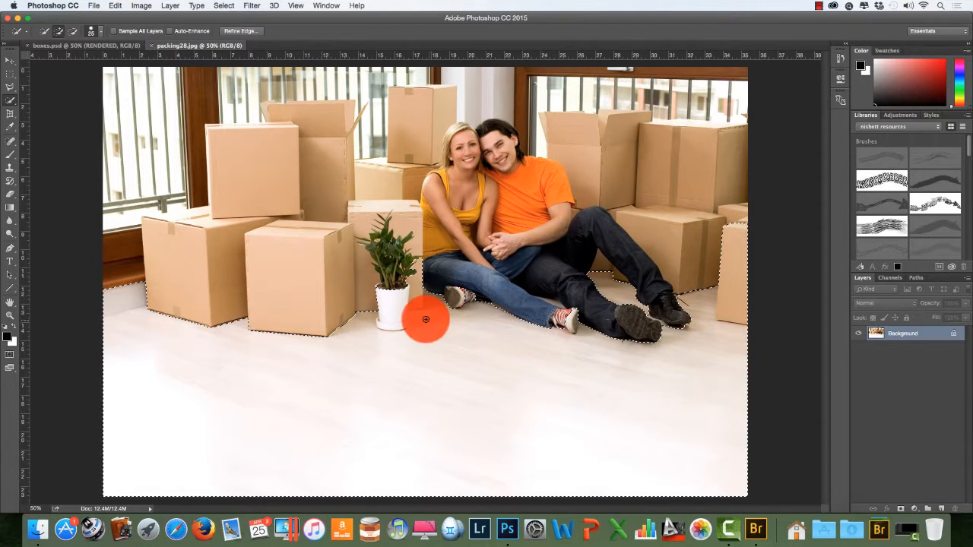
# Refine the floor selection by excluding the white plant pot, the wall strip beside the boxes and the cardboard box at the photo's edge
pyautogui.moveTo(406, 289); pyautogui.dragTo(413, 267)
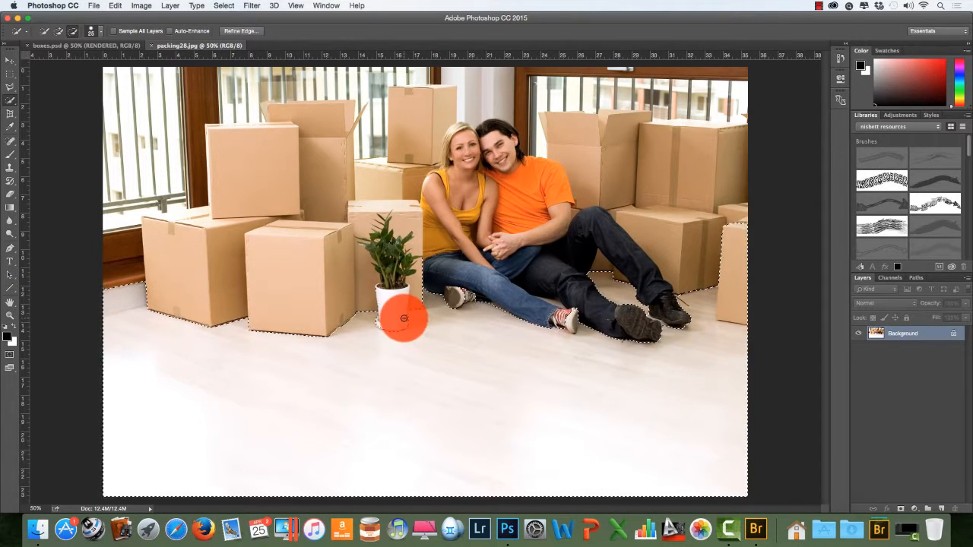
pyautogui.moveTo(403, 317)
pyautogui.mouseDown()
pyautogui.moveTo(381, 270)
pyautogui.moveTo(303, 278)
pyautogui.moveTo(108, 261)
pyautogui.moveTo(127, 286)
pyautogui.mouseUp()
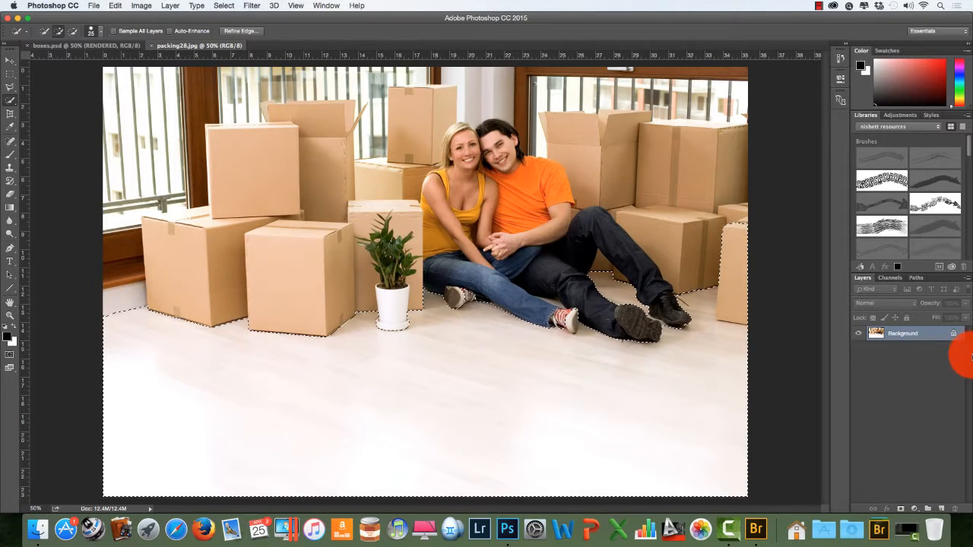
pyautogui.moveTo(737, 223); pyautogui.dragTo(730, 296)
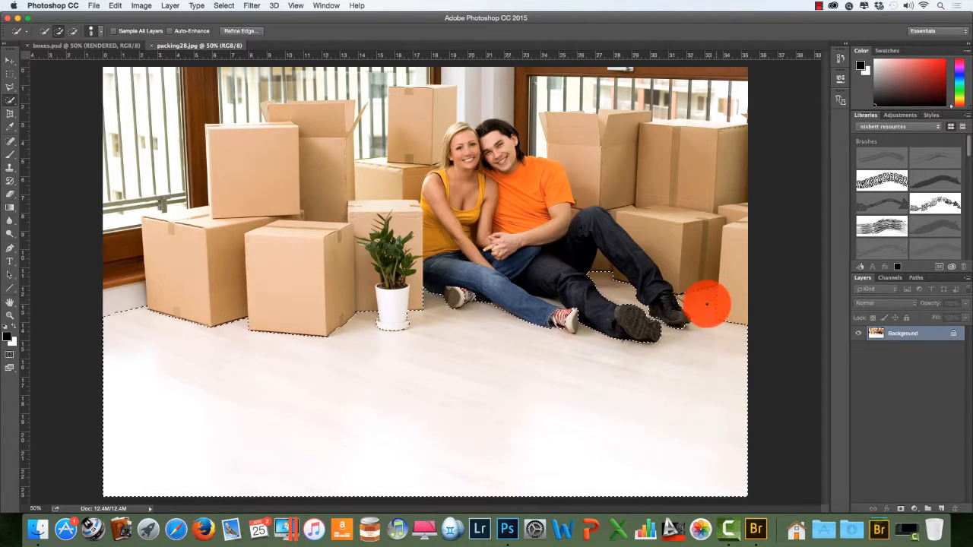
pyautogui.press('alt')
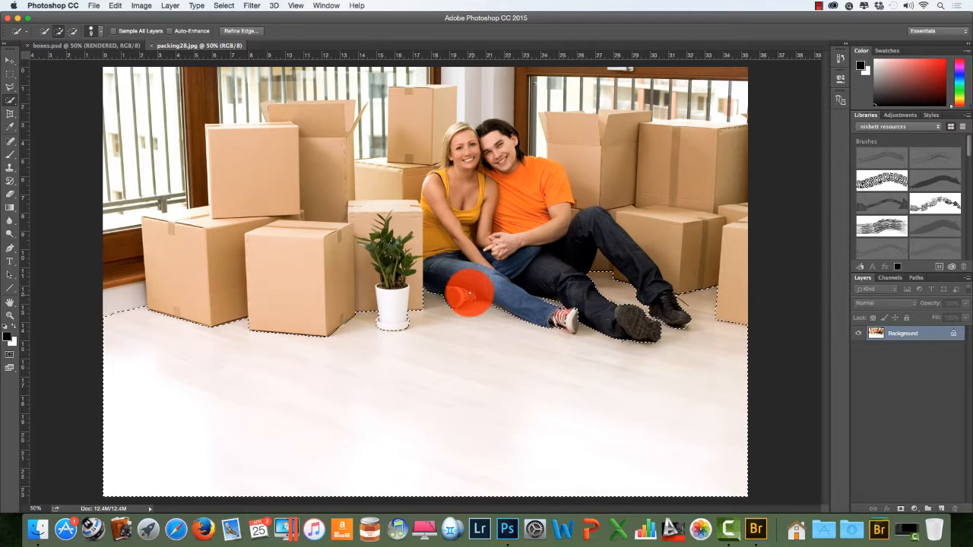
pyautogui.press('alt')
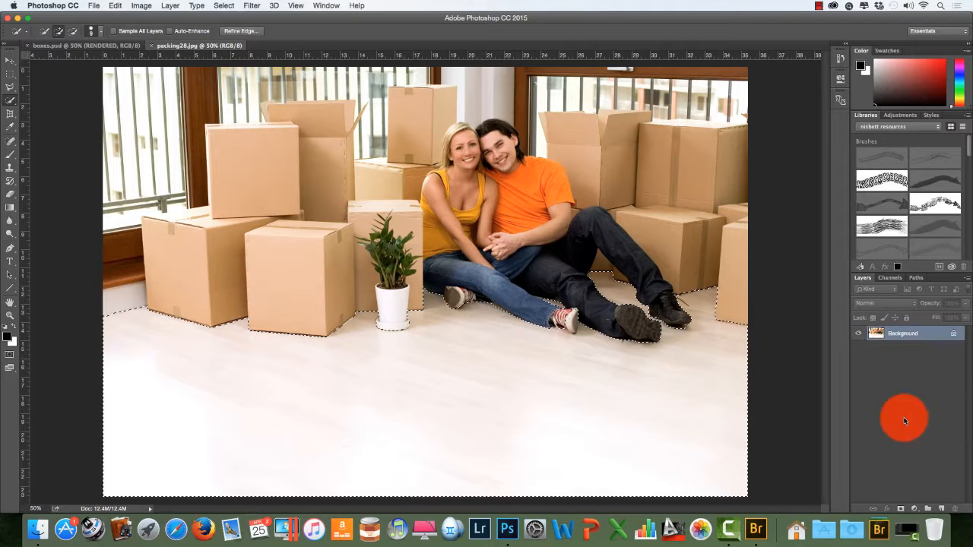
# Add a Levels adjustment layer masked to the floor selection, with the black input at 64 and the midtones at 0.30
pyautogui.click(914, 507)
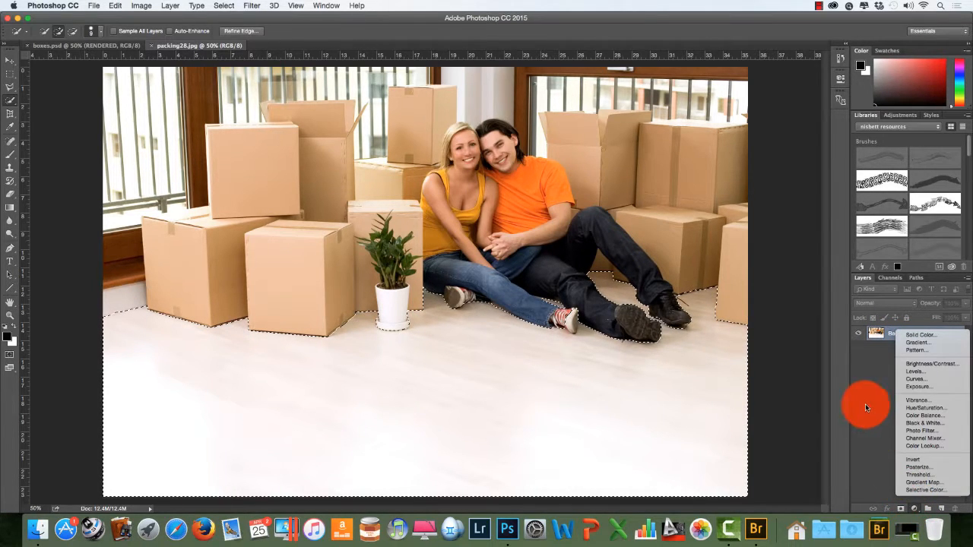
pyautogui.click(918, 371)
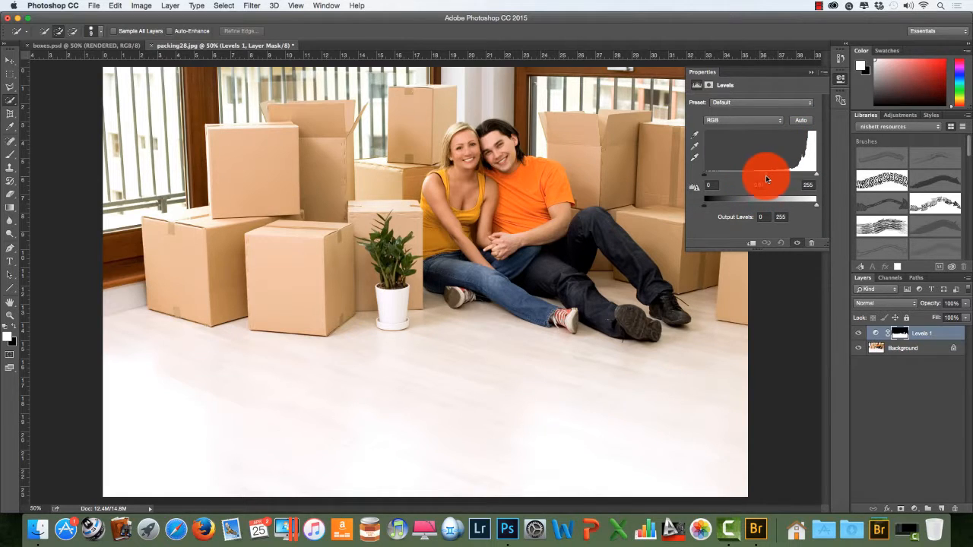
pyautogui.moveTo(766, 178); pyautogui.dragTo(798, 180)
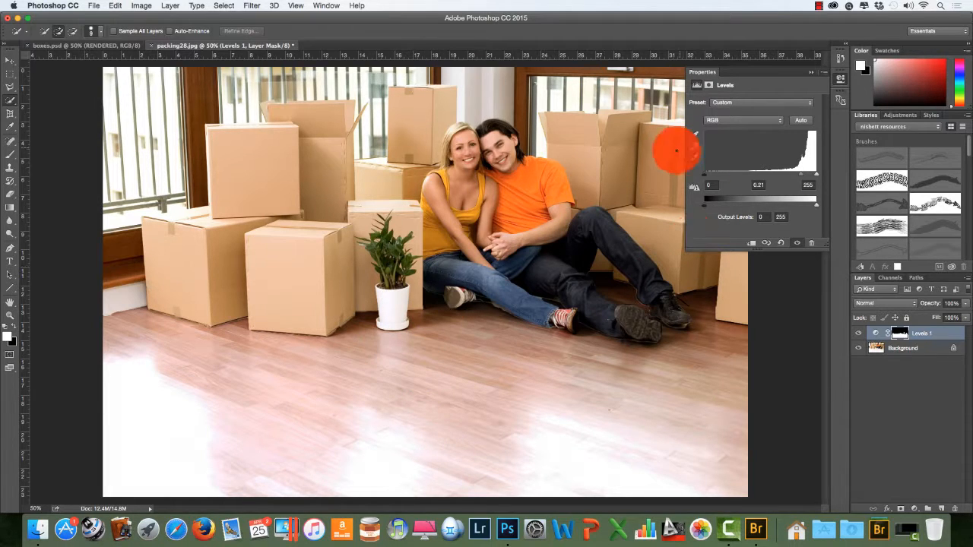
pyautogui.moveTo(703, 186); pyautogui.dragTo(756, 175)
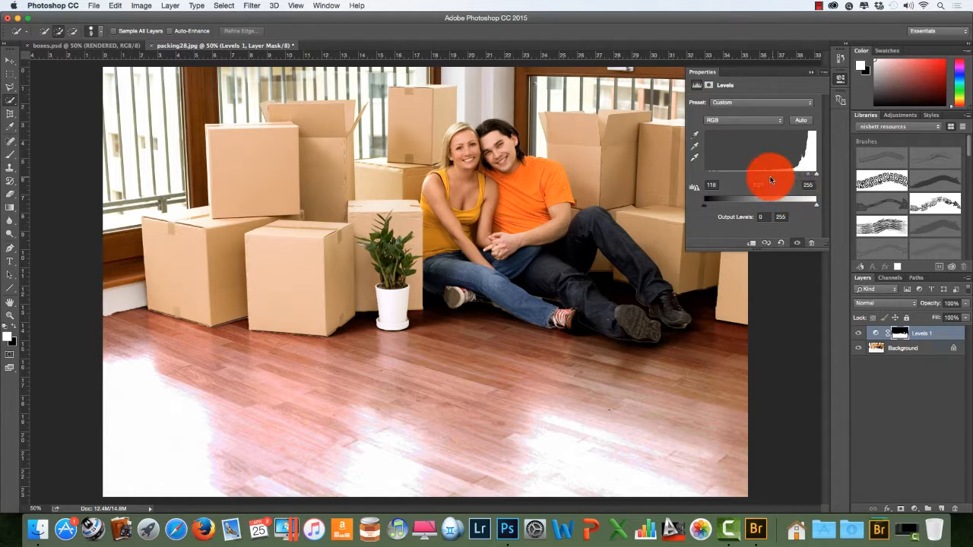
pyautogui.moveTo(755, 174); pyautogui.dragTo(729, 178)
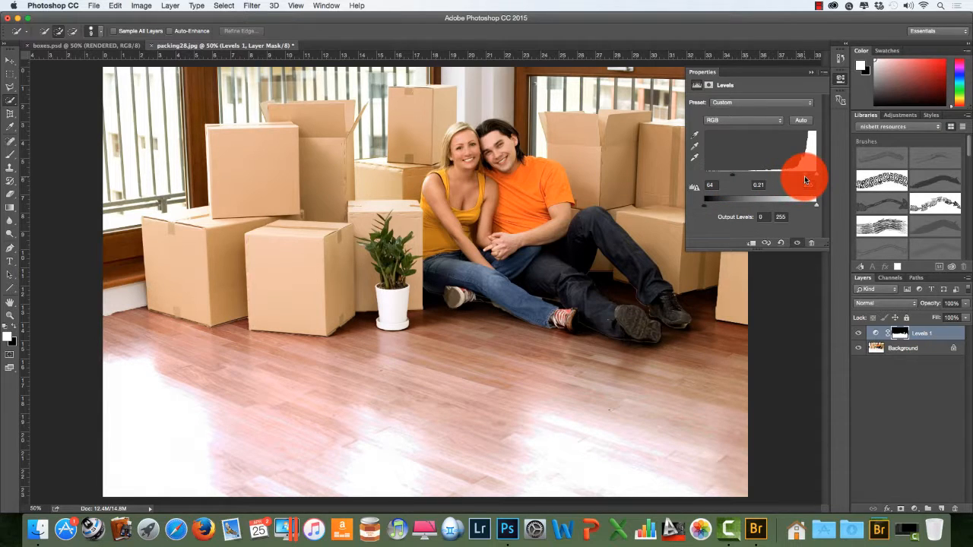
pyautogui.moveTo(804, 175); pyautogui.dragTo(798, 178)
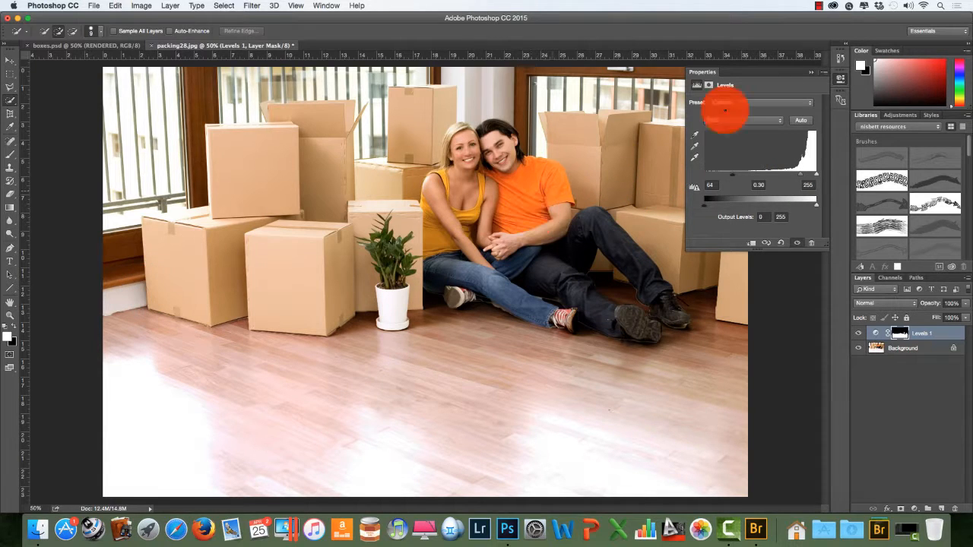
pyautogui.click(810, 72)
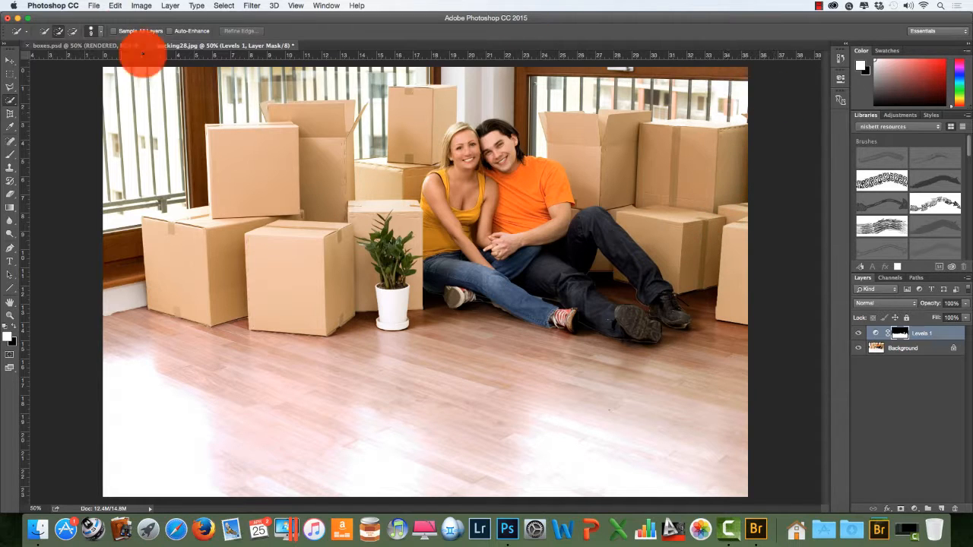
# Add the text "3D BOXES" on the floor in Arial Bold at 72 pt
pyautogui.click(10, 260)
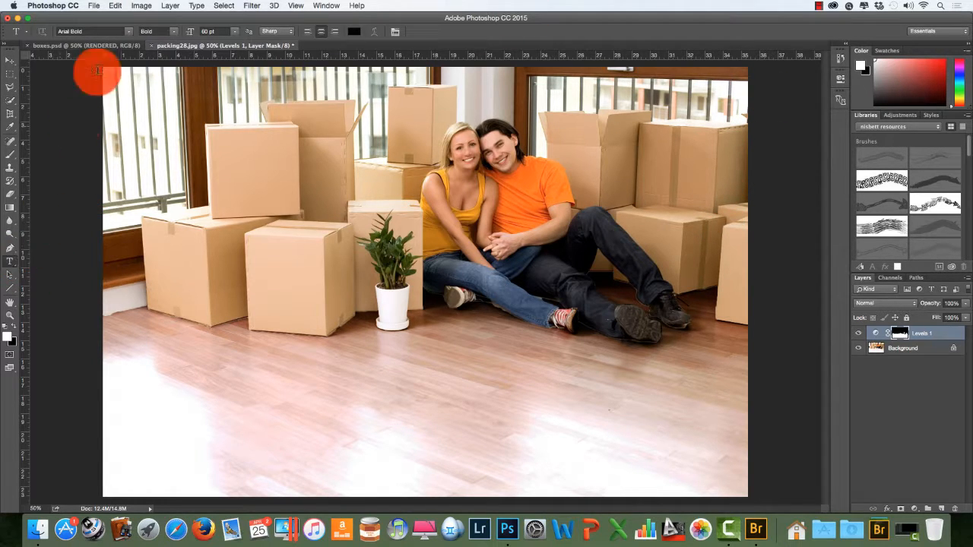
pyautogui.click(237, 32)
pyautogui.click(218, 152)
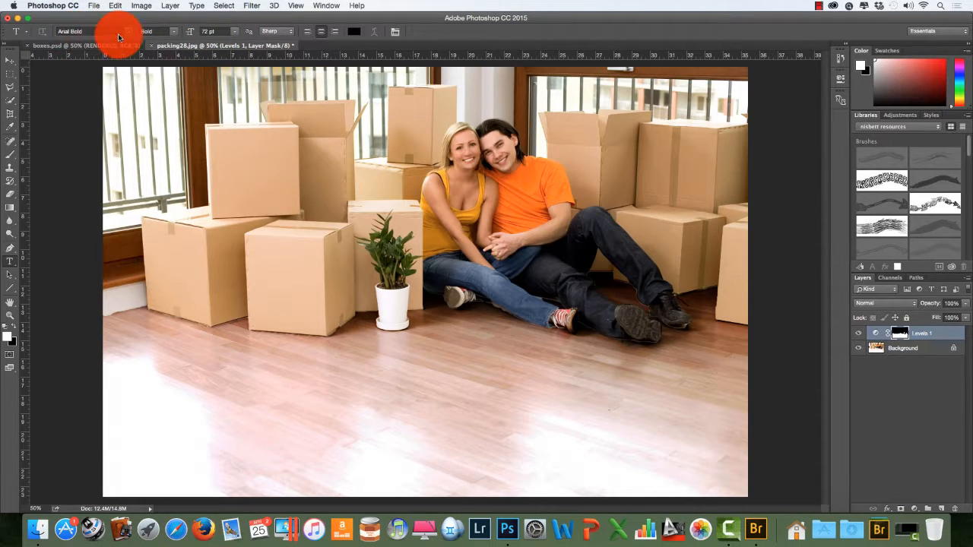
pyautogui.click(282, 378)
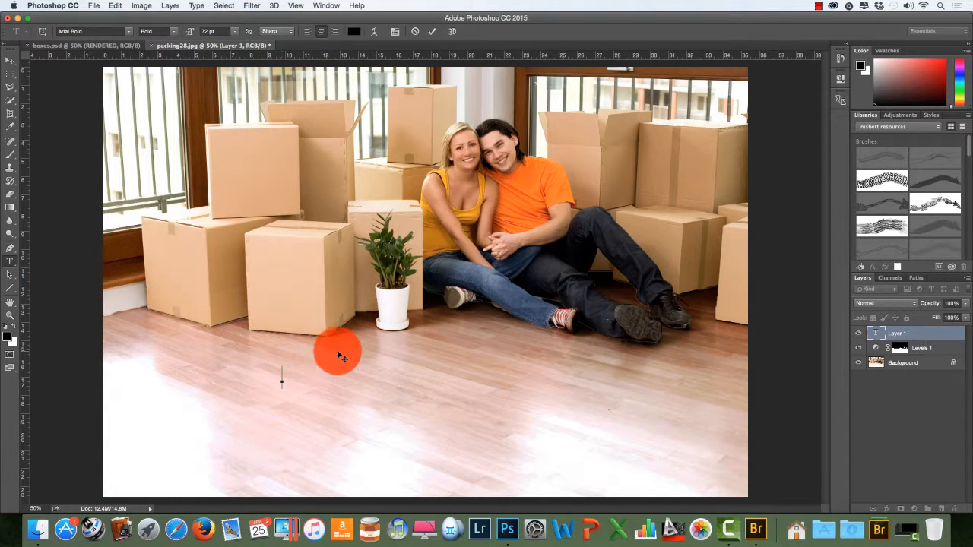
pyautogui.write('3D BOXES')
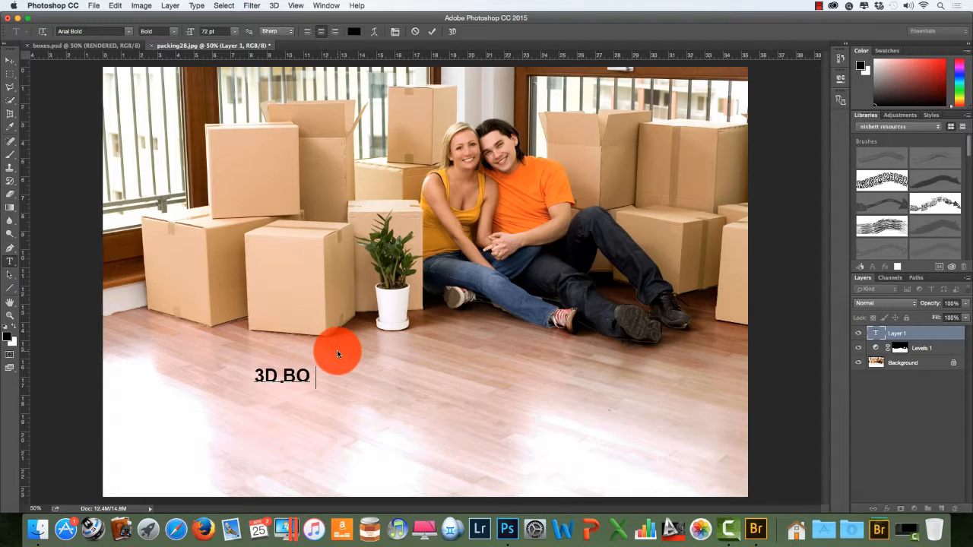
# Scale the 3D BOXES text to about 542% width and 667% height so it spans most of the floor
pyautogui.click(9, 60)
pyautogui.moveTo(327, 377); pyautogui.dragTo(665, 456)
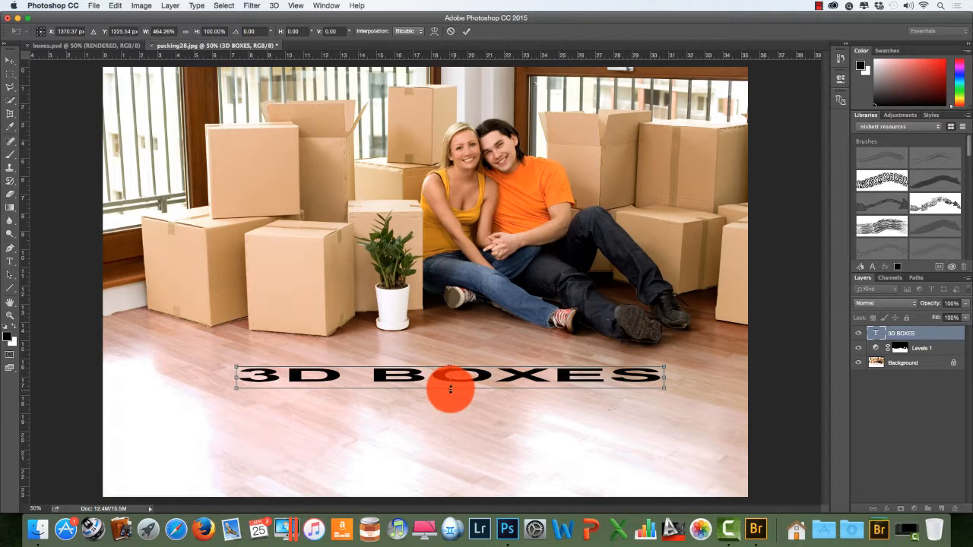
pyautogui.moveTo(448, 387); pyautogui.dragTo(454, 473)
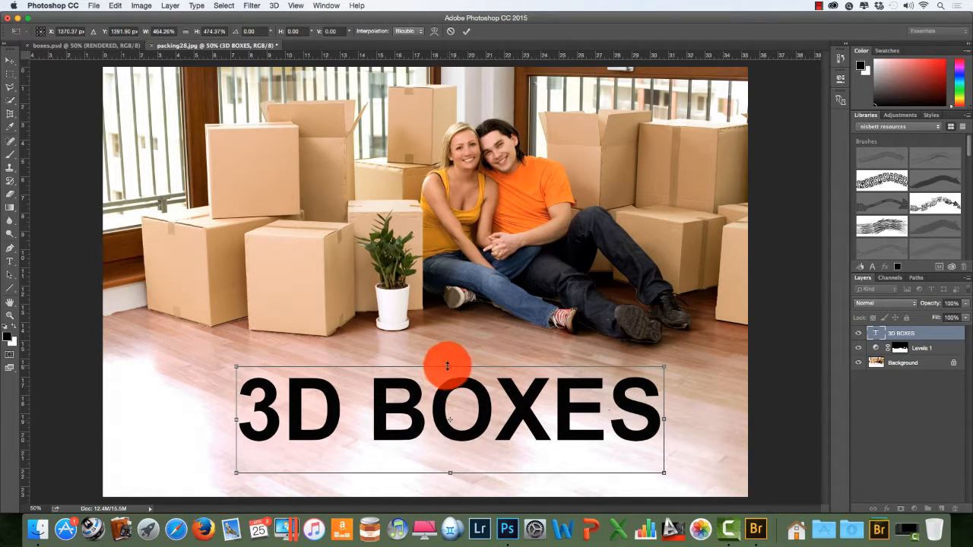
pyautogui.moveTo(446, 366); pyautogui.dragTo(163, 323)
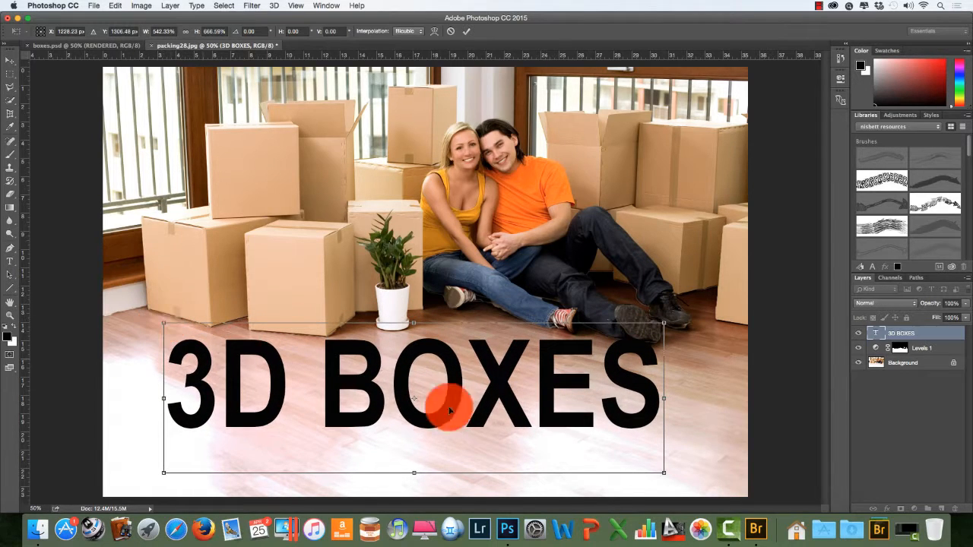
pyautogui.click(466, 31)
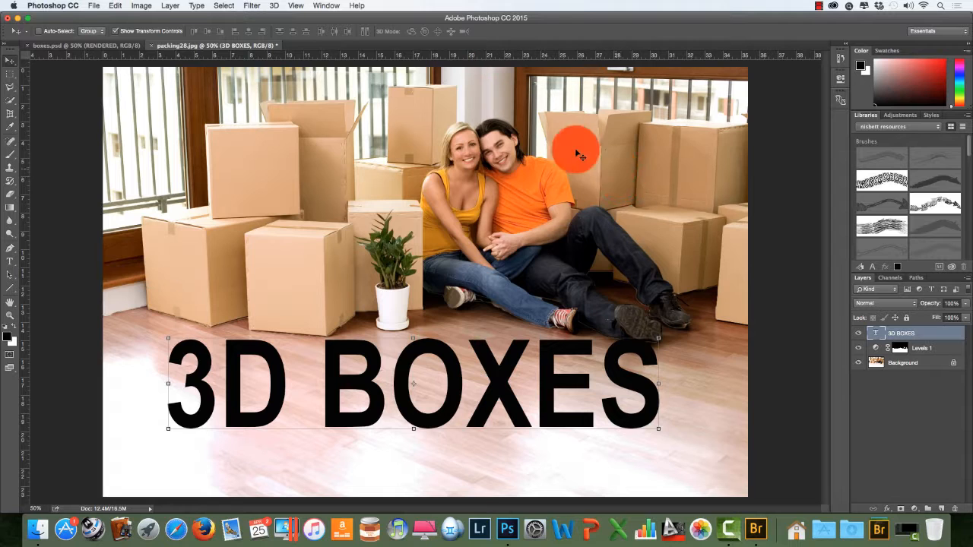
# Create a 3D extrusion from the 3D BOXES text layer and switch to the 3D workspace
pyautogui.click(274, 6)
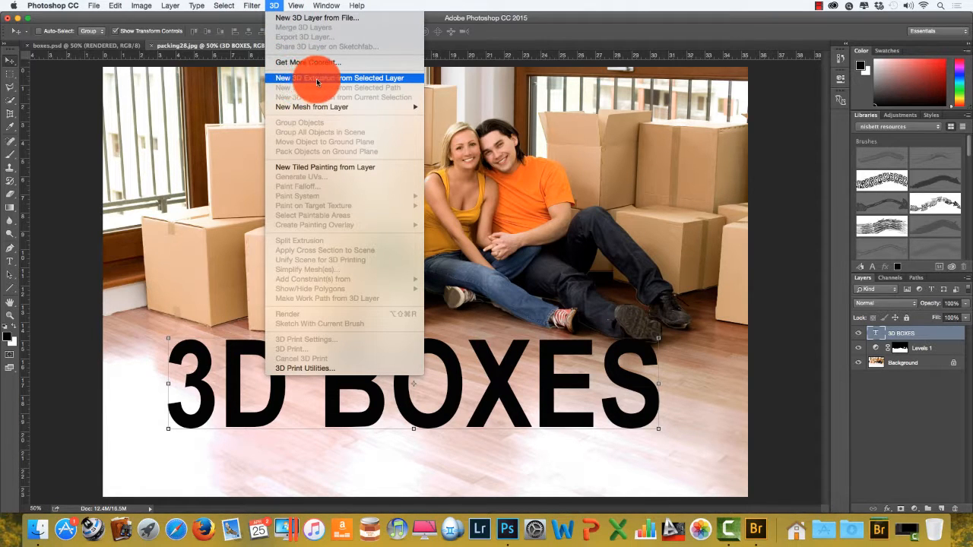
pyautogui.click(357, 80)
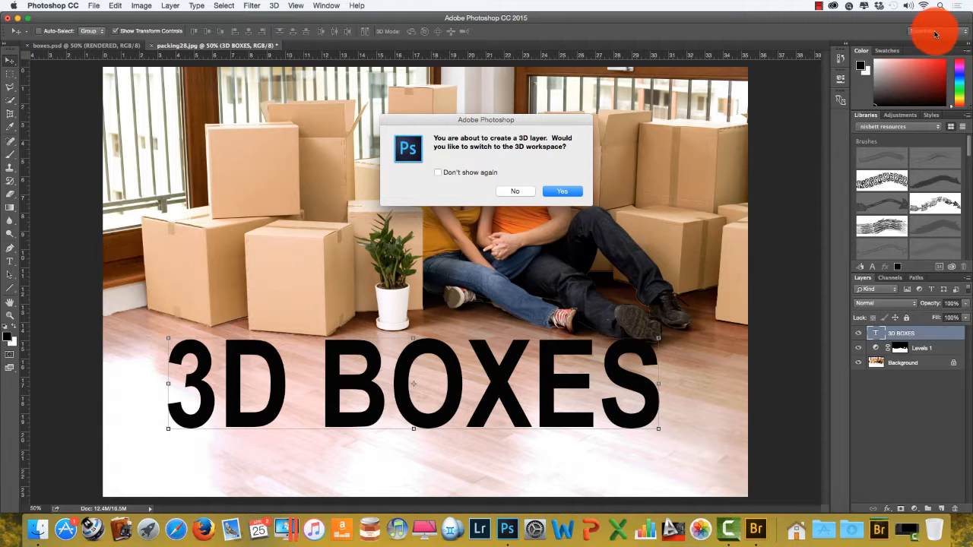
pyautogui.click(558, 193)
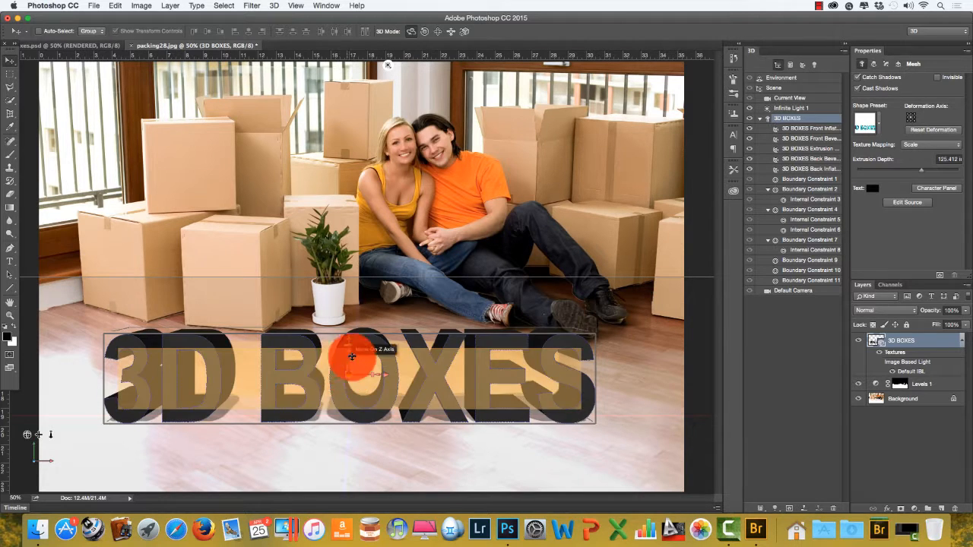
# Try rotating the extruded 3D BOXES mesh in space, and revert to the history state Extrusion from Text Layer
pyautogui.click(386, 373)
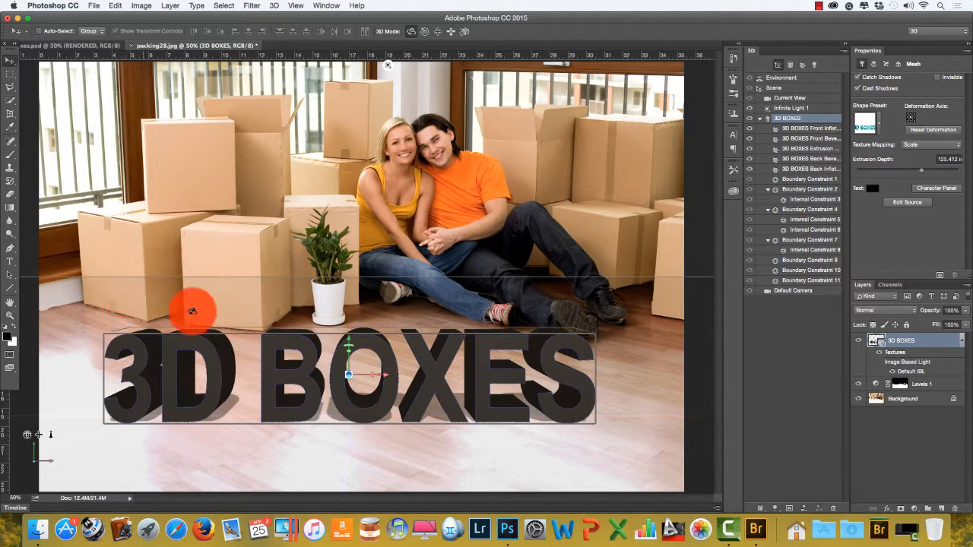
pyautogui.moveTo(201, 305); pyautogui.dragTo(299, 350)
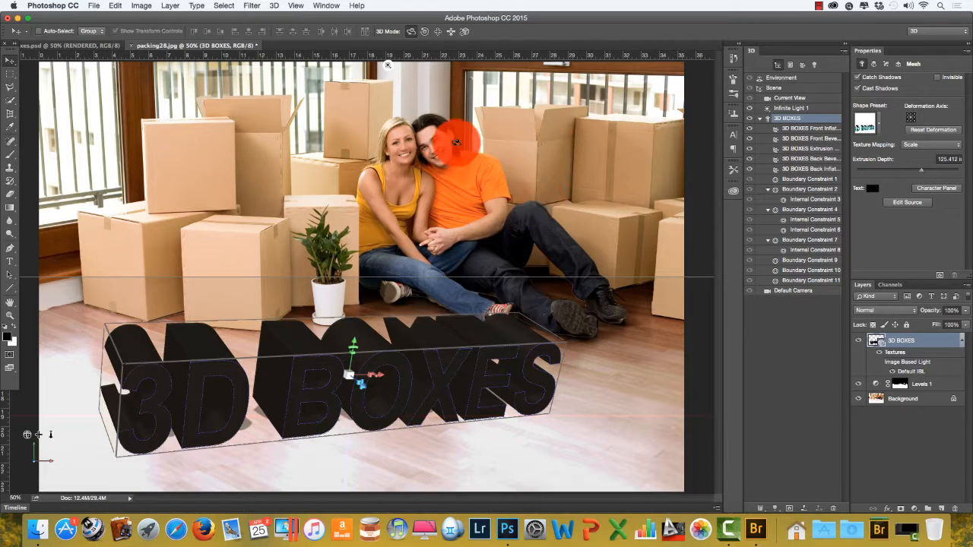
pyautogui.click(734, 63)
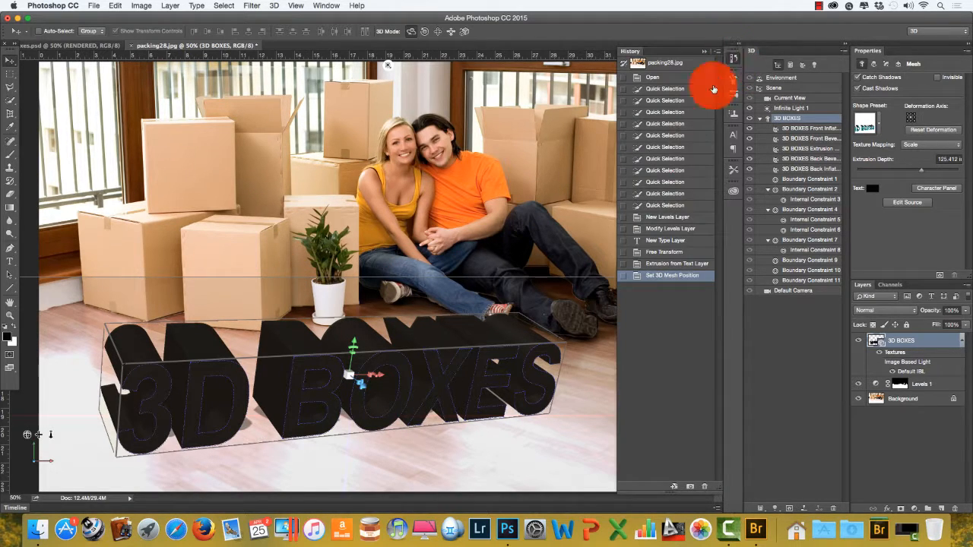
pyautogui.click(686, 264)
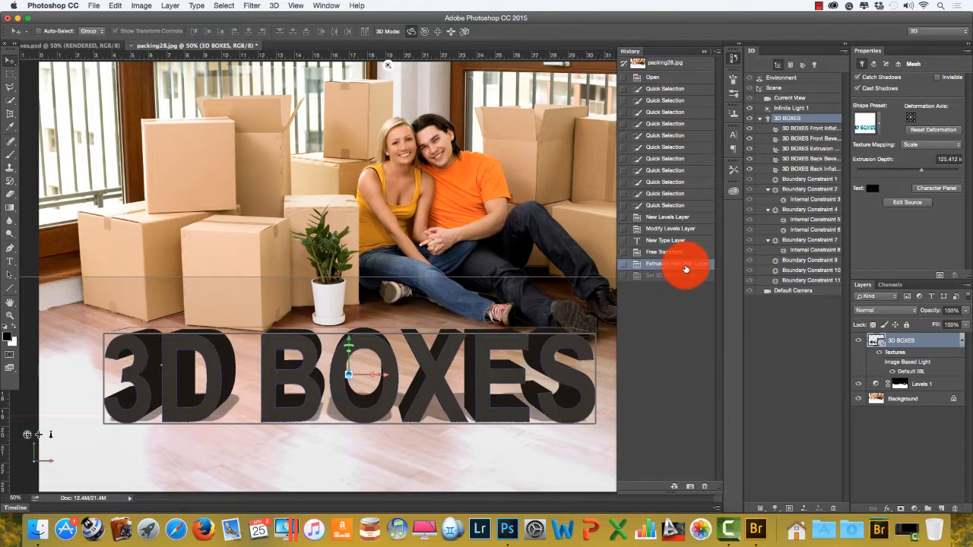
# Orbit the current camera view so the 3D BOXES text recedes diagonally across the floor, and compare it with the finished BOXES design
pyautogui.click(707, 52)
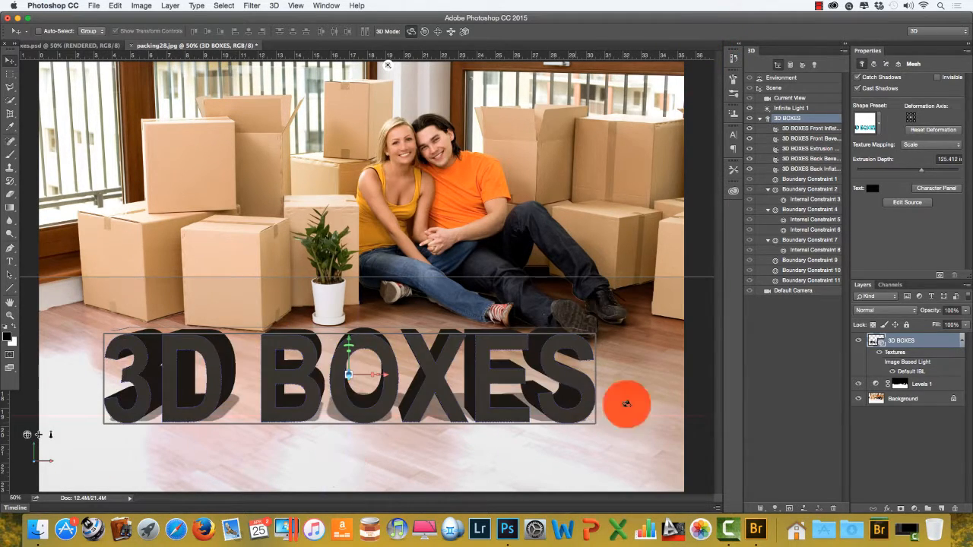
pyautogui.click(591, 223)
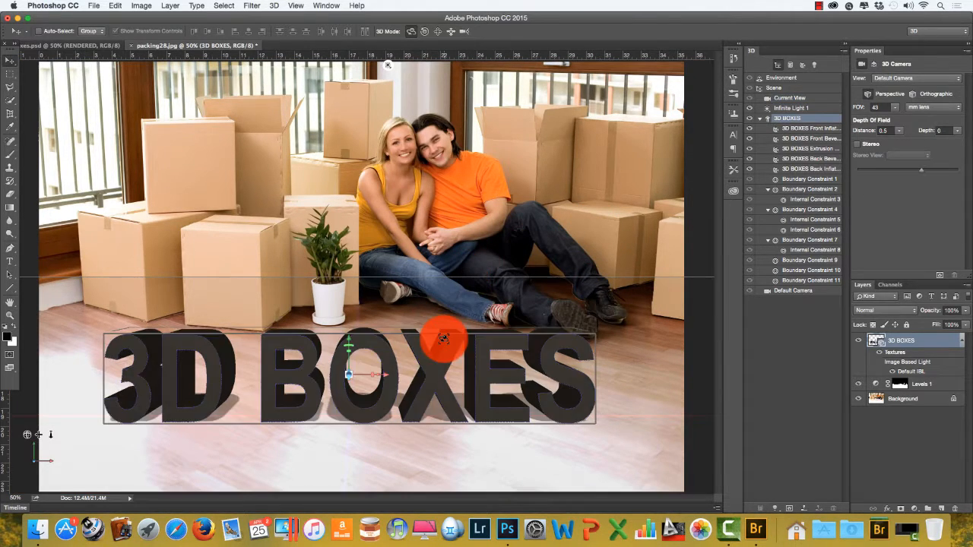
pyautogui.click(570, 233)
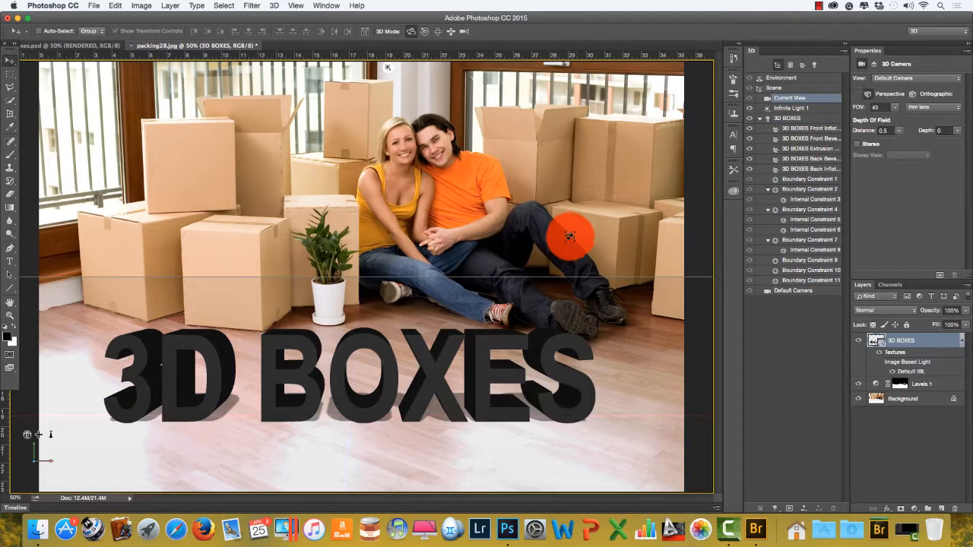
pyautogui.moveTo(547, 256); pyautogui.dragTo(335, 245)
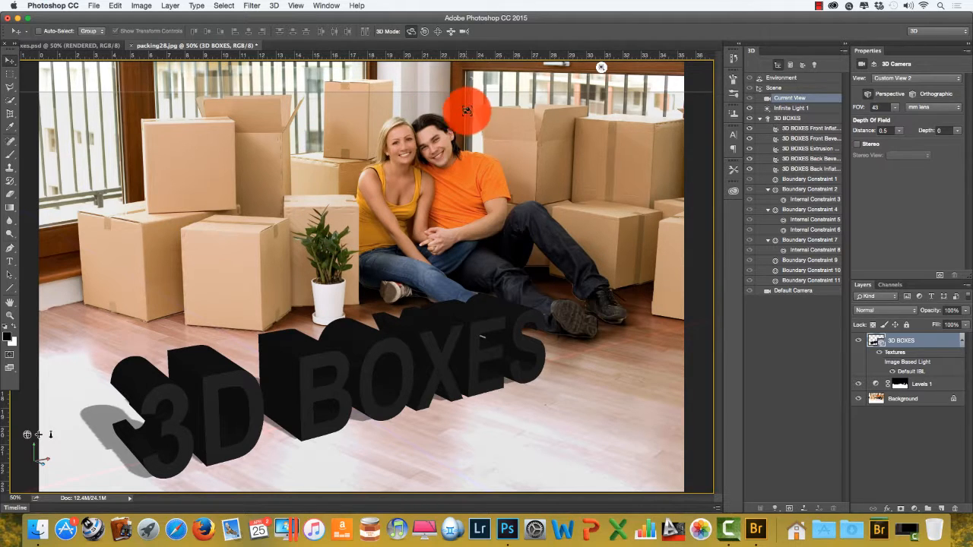
pyautogui.click(105, 47)
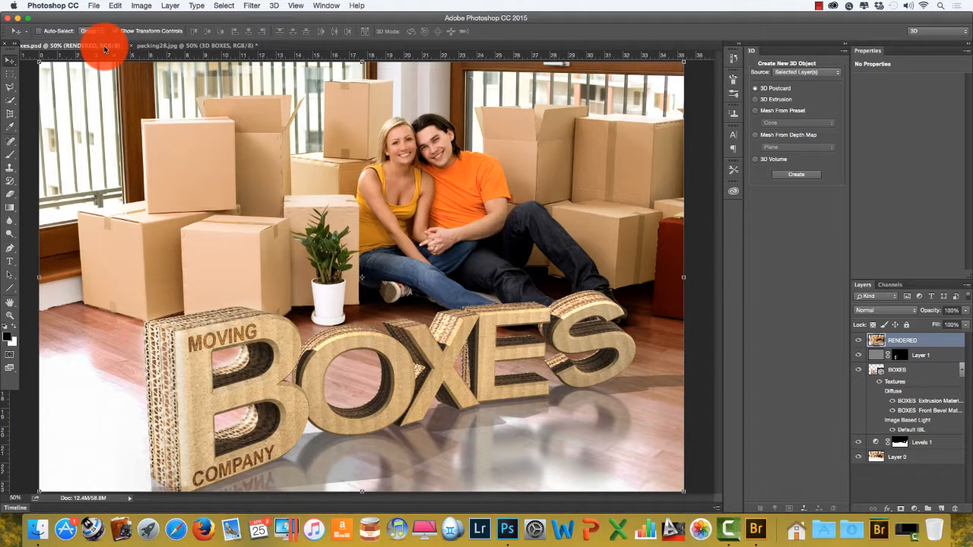
pyautogui.click(200, 46)
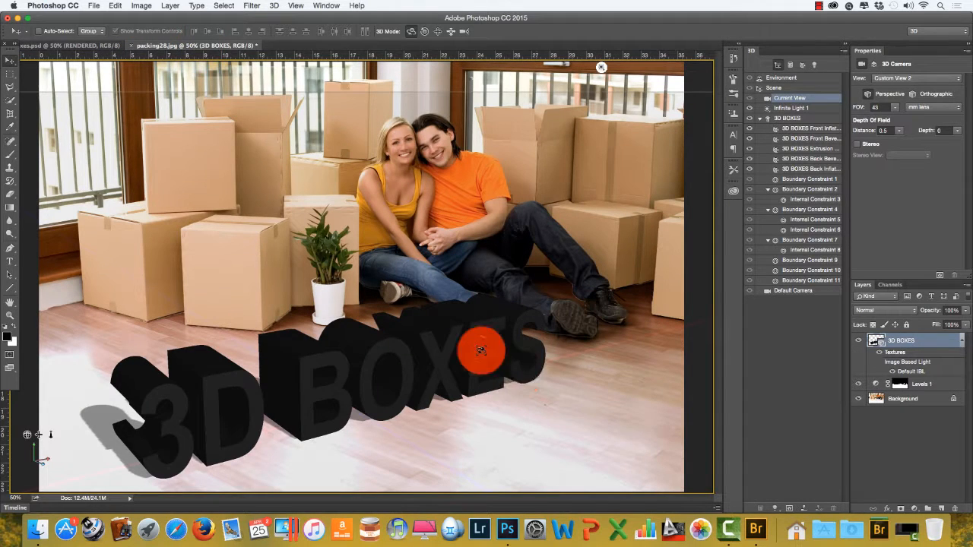
# Scale the 3D BOXES mesh up uniformly and move it back so all letters fit within the photo
pyautogui.click(449, 336)
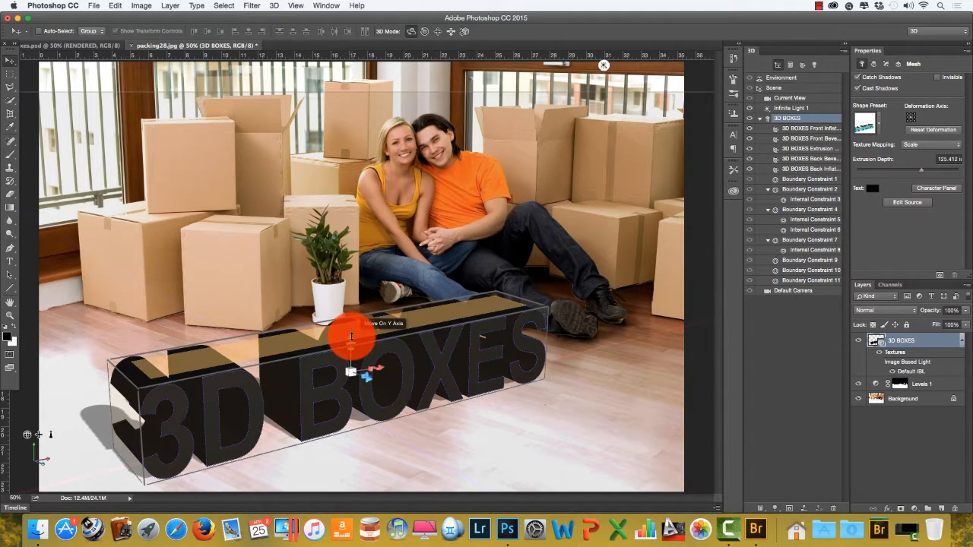
pyautogui.moveTo(351, 336)
pyautogui.mouseDown()
pyautogui.moveTo(348, 304)
pyautogui.moveTo(350, 338)
pyautogui.mouseUp()
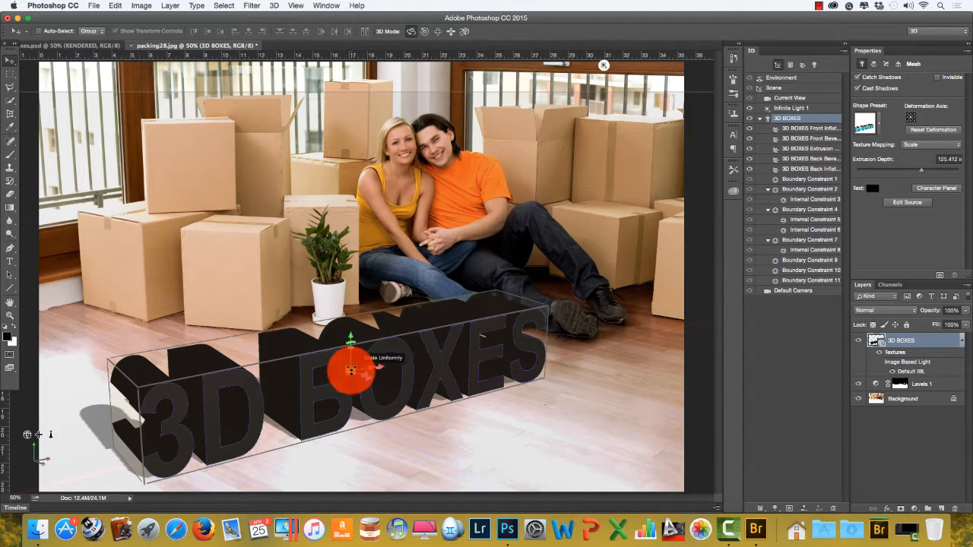
pyautogui.moveTo(350, 371); pyautogui.dragTo(397, 309)
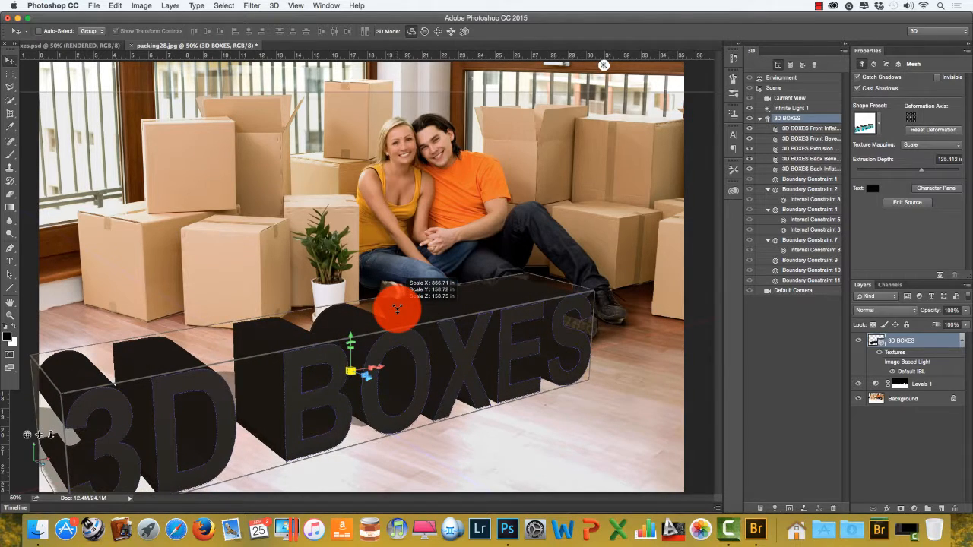
pyautogui.moveTo(381, 367); pyautogui.dragTo(388, 320)
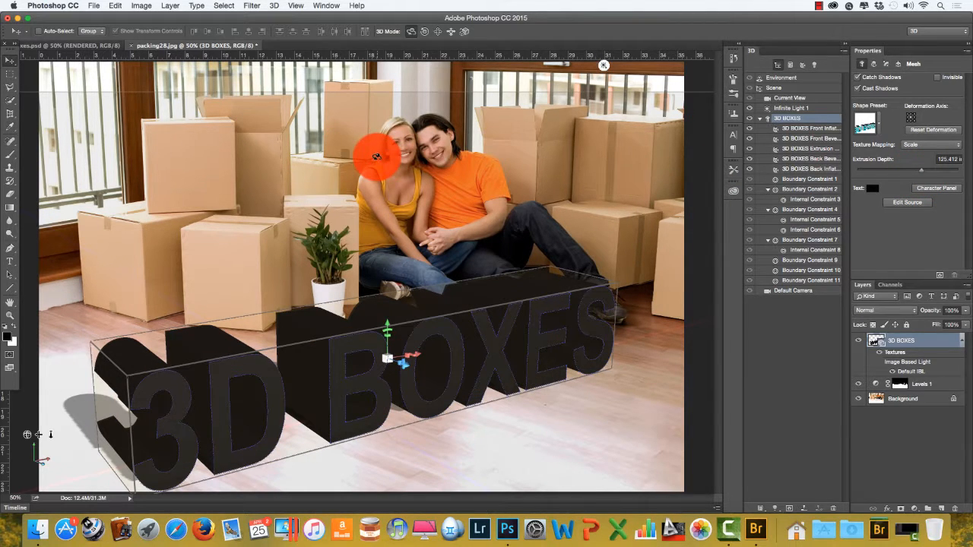
pyautogui.click(102, 70)
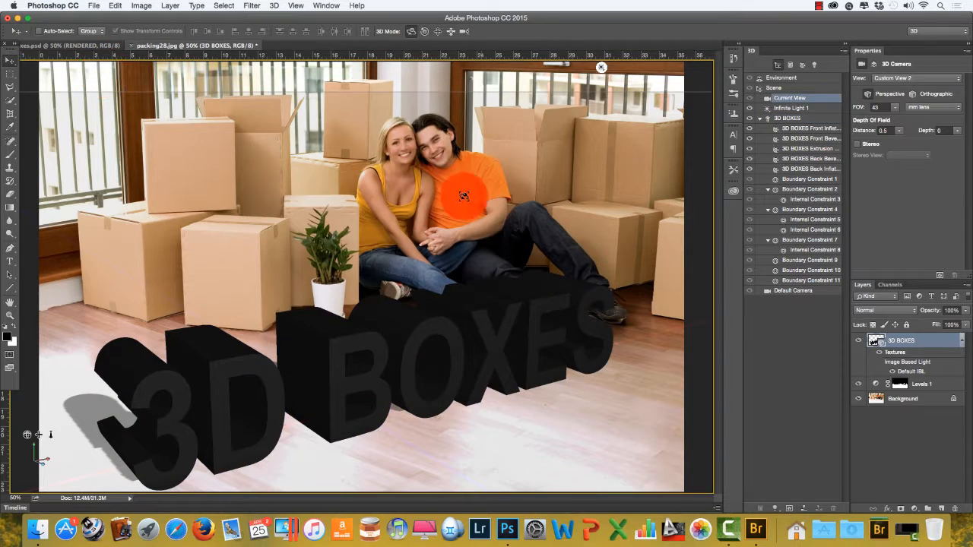
# Examine the properties of the 3D scene's mesh, Environment, Scene, Current View and Infinite Light 1
pyautogui.click(495, 326)
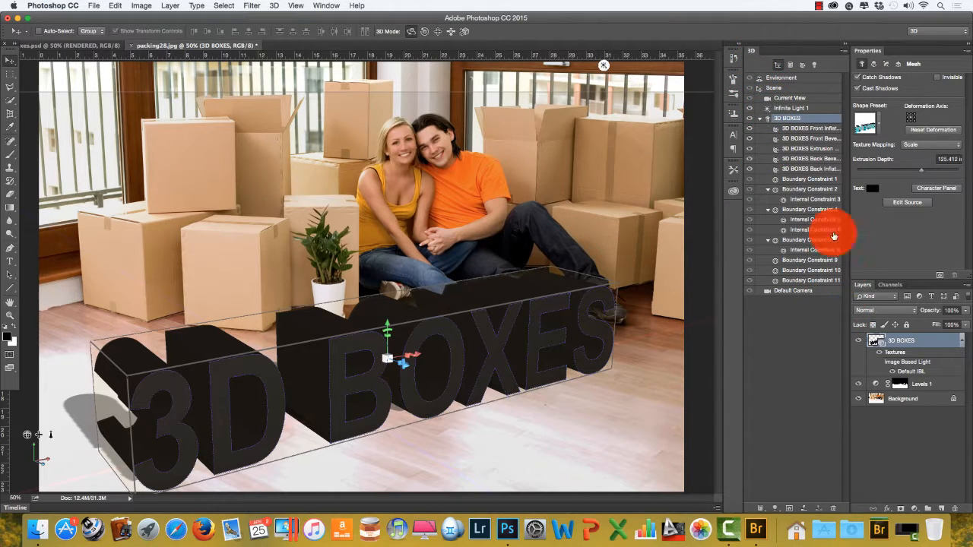
pyautogui.click(781, 79)
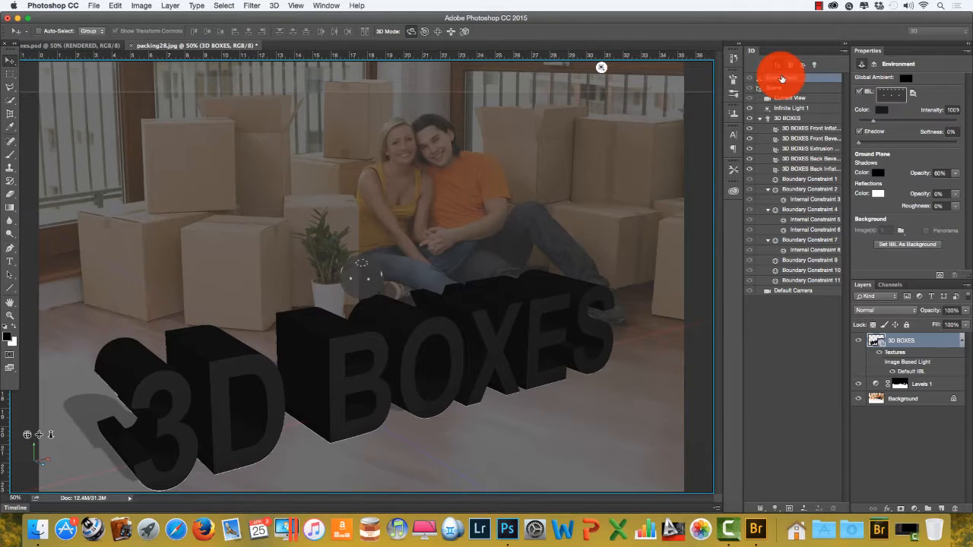
pyautogui.click(790, 89)
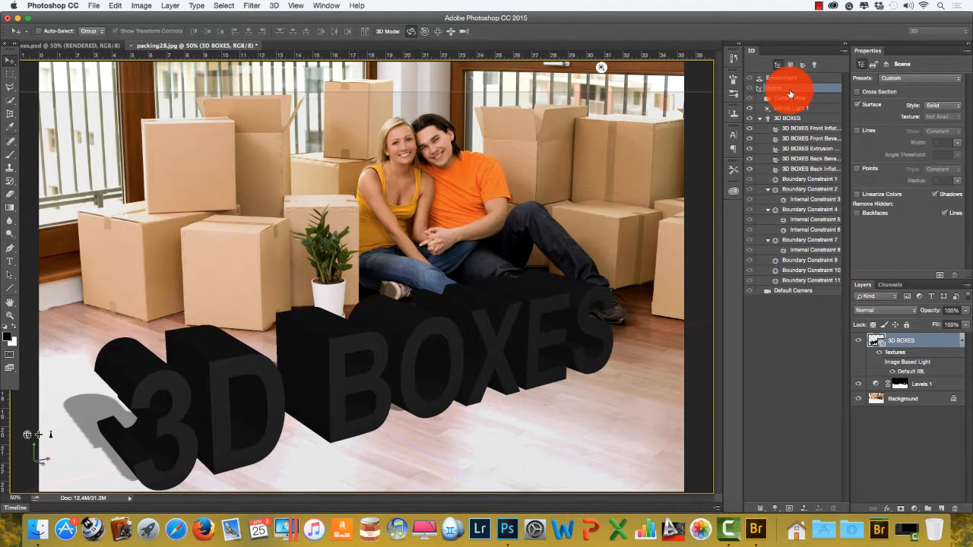
pyautogui.click(789, 99)
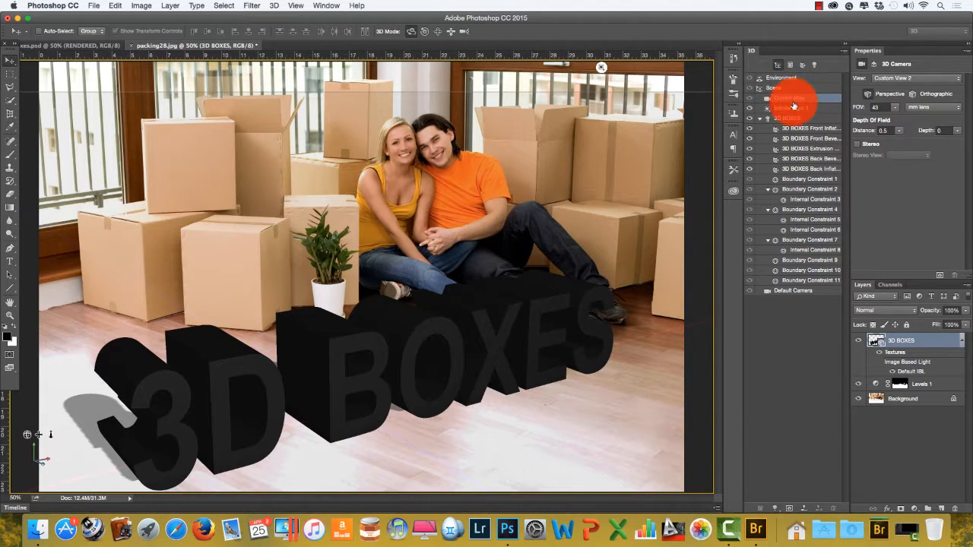
pyautogui.click(793, 107)
# Reduce the 3D BOXES mesh's extrusion depth to 69.857 in, and check the photo's floor lighting with the text layer hidden briefly
pyautogui.click(776, 119)
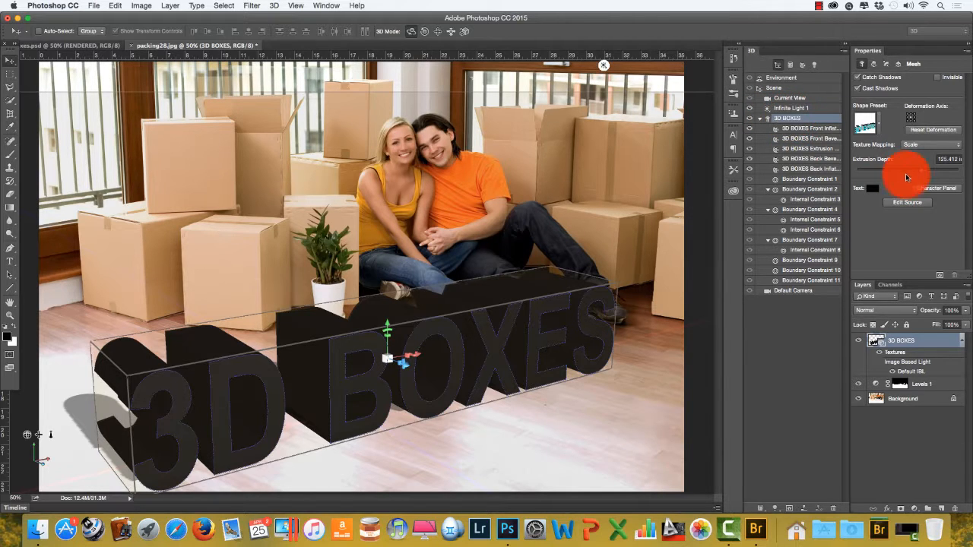
pyautogui.moveTo(922, 171)
pyautogui.mouseDown()
pyautogui.moveTo(914, 171)
pyautogui.moveTo(949, 169)
pyautogui.moveTo(915, 168)
pyautogui.mouseUp()
pyautogui.moveTo(915, 167); pyautogui.dragTo(916, 167)
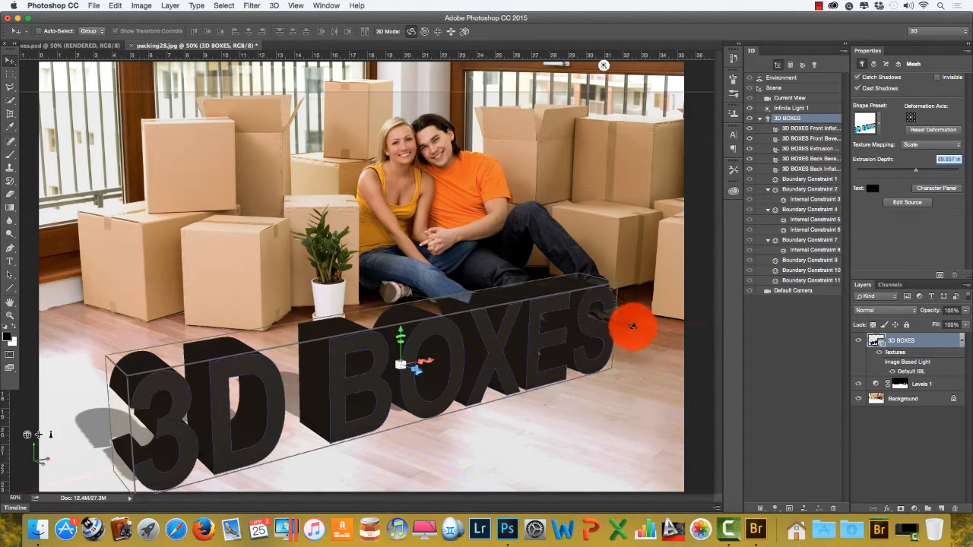
pyautogui.click(859, 342)
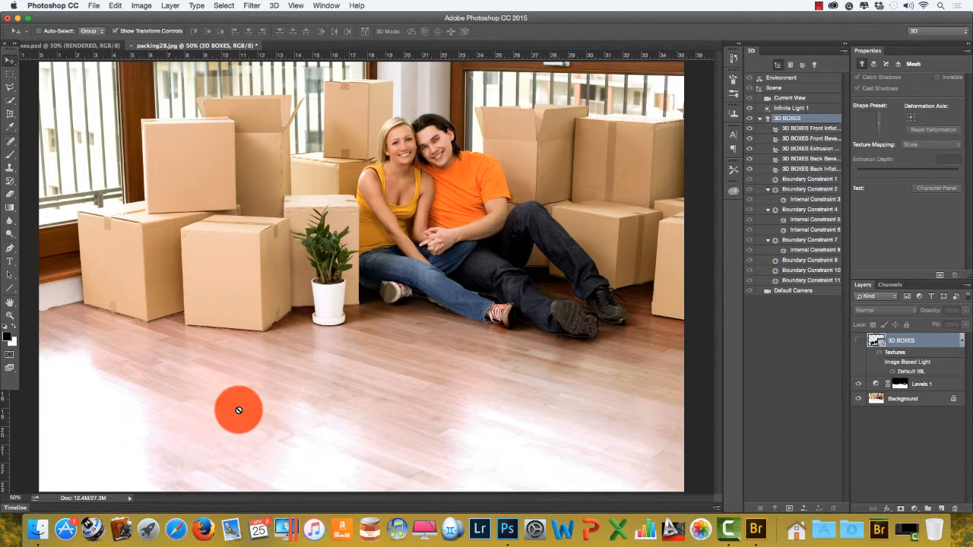
pyautogui.click(859, 341)
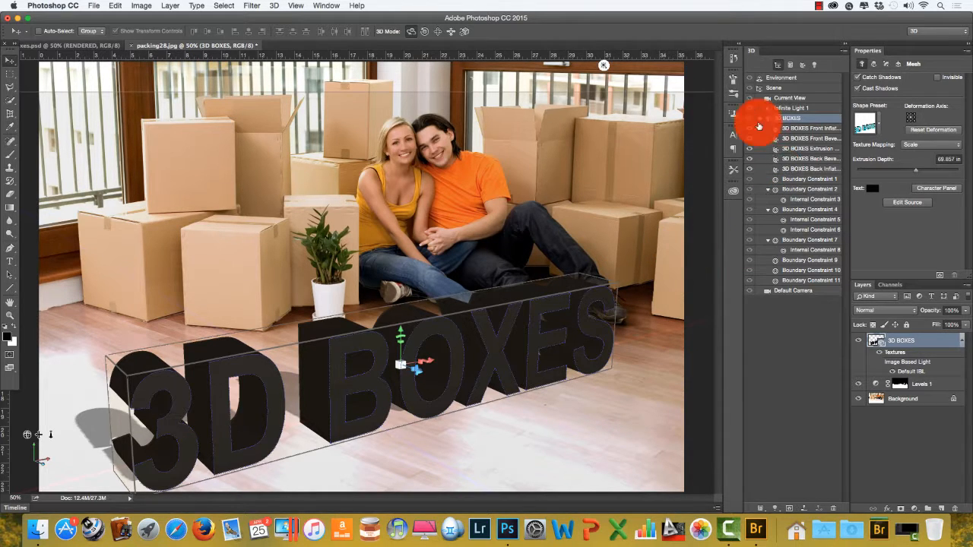
# Redirect Infinite Light 1 to shine from the back left so the letters' shadows fall forward and right on the floor
pyautogui.click(791, 109)
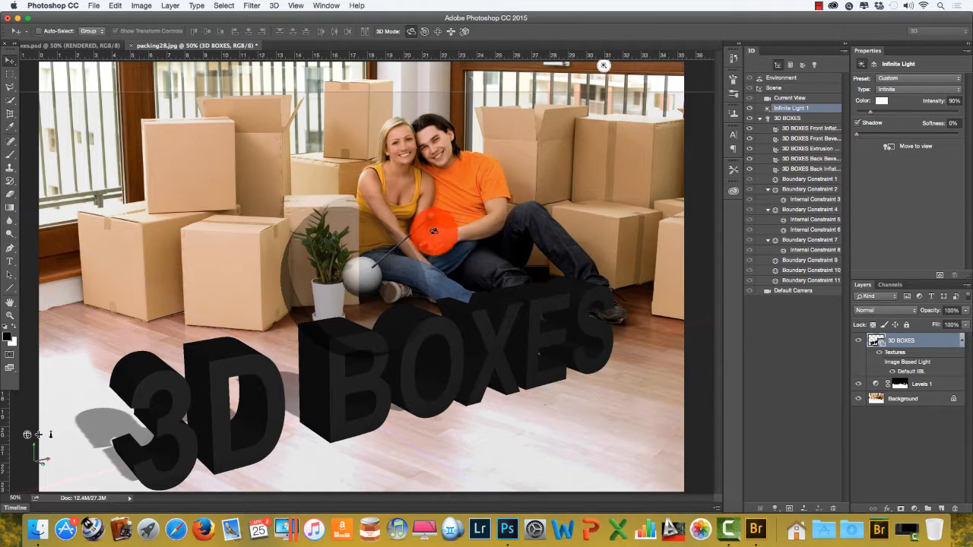
pyautogui.click(10, 72)
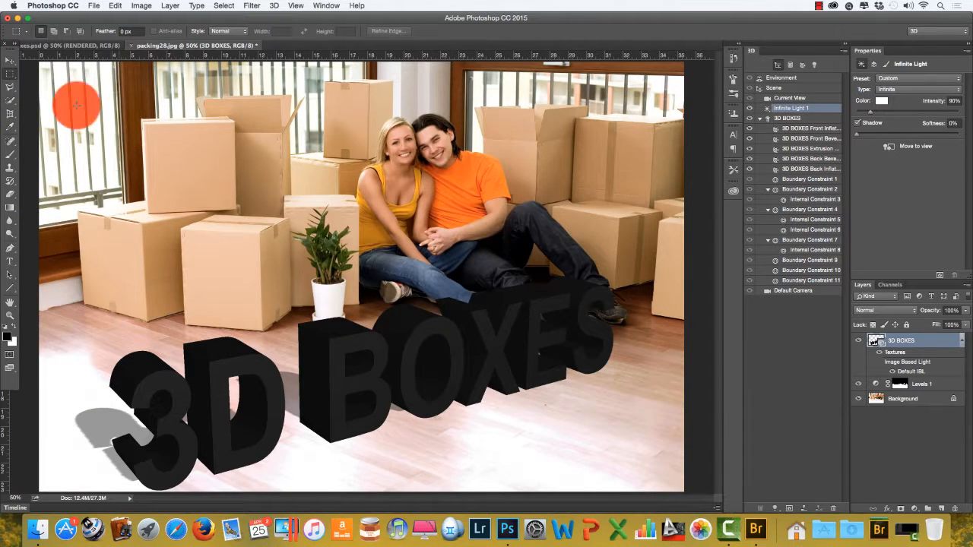
pyautogui.click(10, 59)
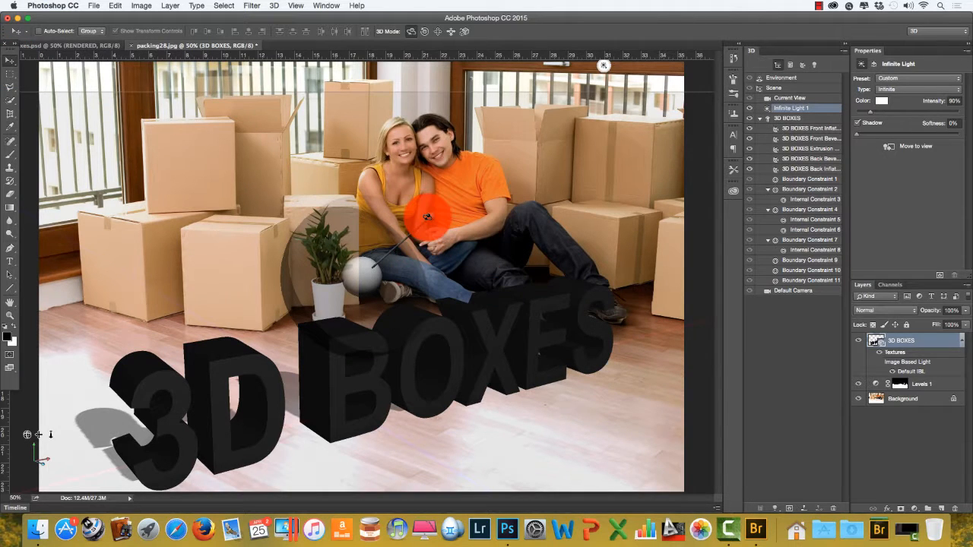
pyautogui.moveTo(428, 215)
pyautogui.mouseDown()
pyautogui.moveTo(332, 191)
pyautogui.moveTo(297, 200)
pyautogui.moveTo(265, 191)
pyautogui.moveTo(248, 220)
pyautogui.moveTo(232, 212)
pyautogui.mouseUp()
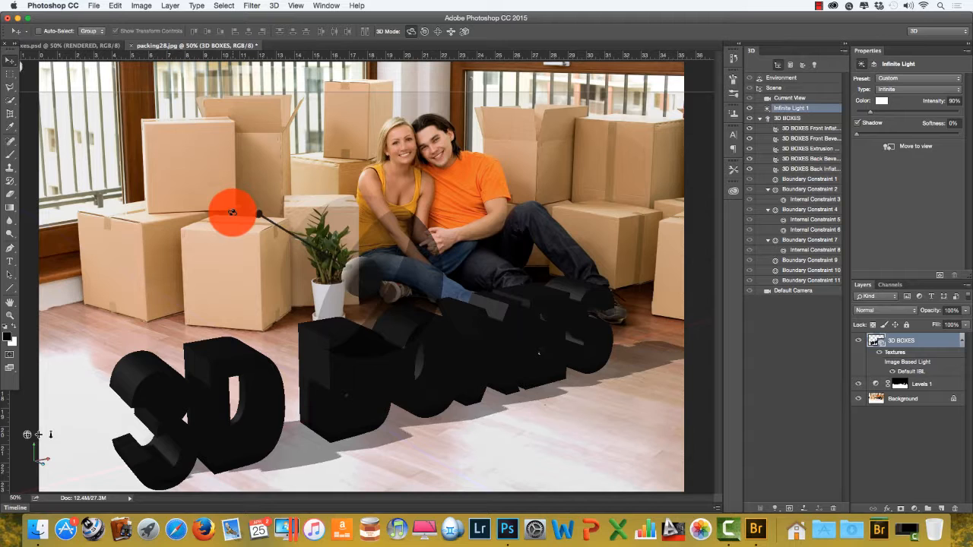
pyautogui.moveTo(231, 212)
pyautogui.mouseDown()
pyautogui.moveTo(221, 220)
pyautogui.moveTo(217, 275)
pyautogui.moveTo(213, 263)
pyautogui.moveTo(243, 233)
pyautogui.moveTo(237, 207)
pyautogui.mouseUp()
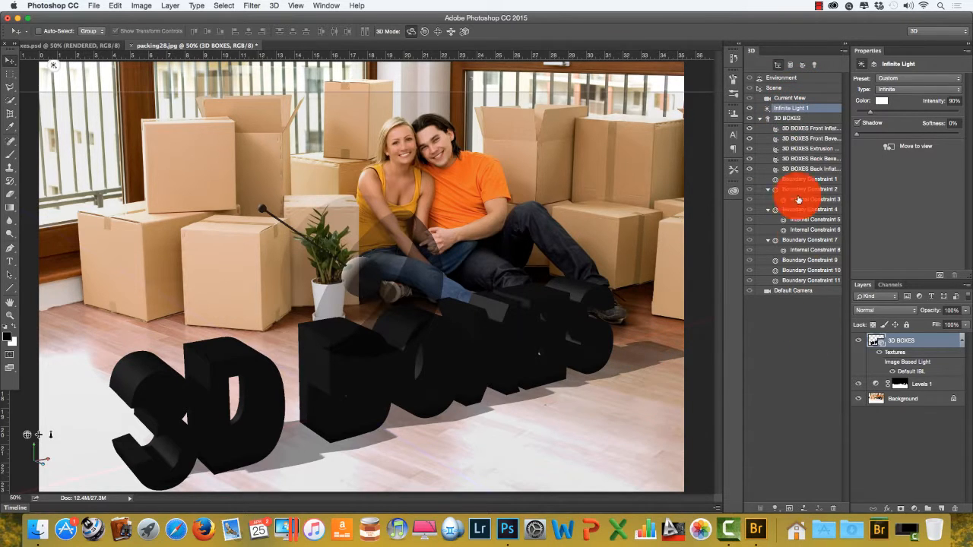
# Add a second infinite light to the 3D scene and aim it from the right to light the letter fronts
pyautogui.click(777, 509)
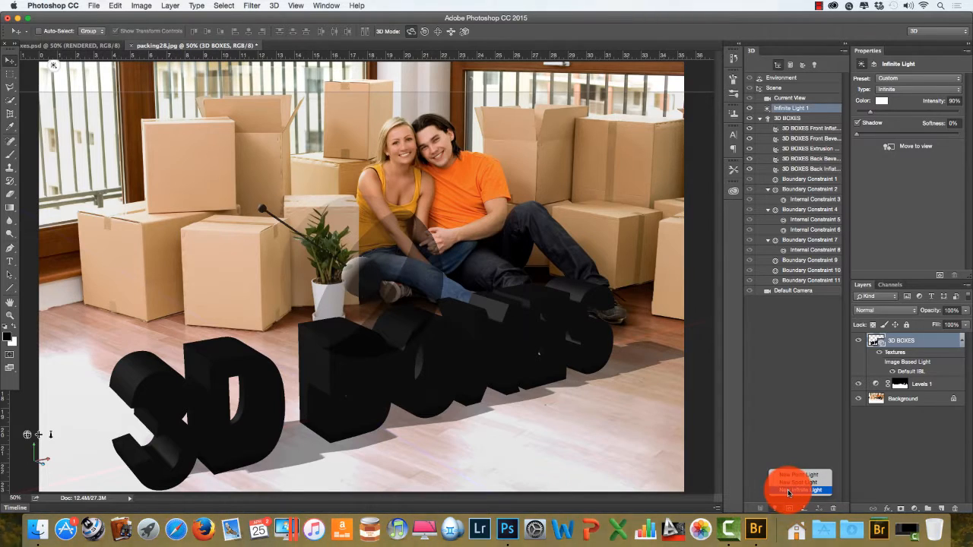
pyautogui.click(722, 447)
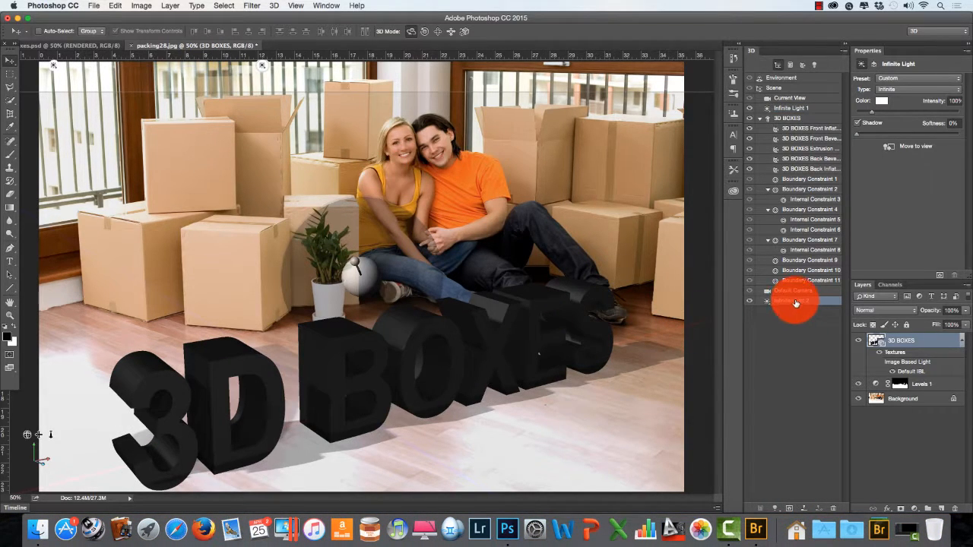
pyautogui.moveTo(355, 261)
pyautogui.mouseDown()
pyautogui.moveTo(380, 269)
pyautogui.moveTo(454, 238)
pyautogui.moveTo(461, 256)
pyautogui.moveTo(461, 247)
pyautogui.mouseUp()
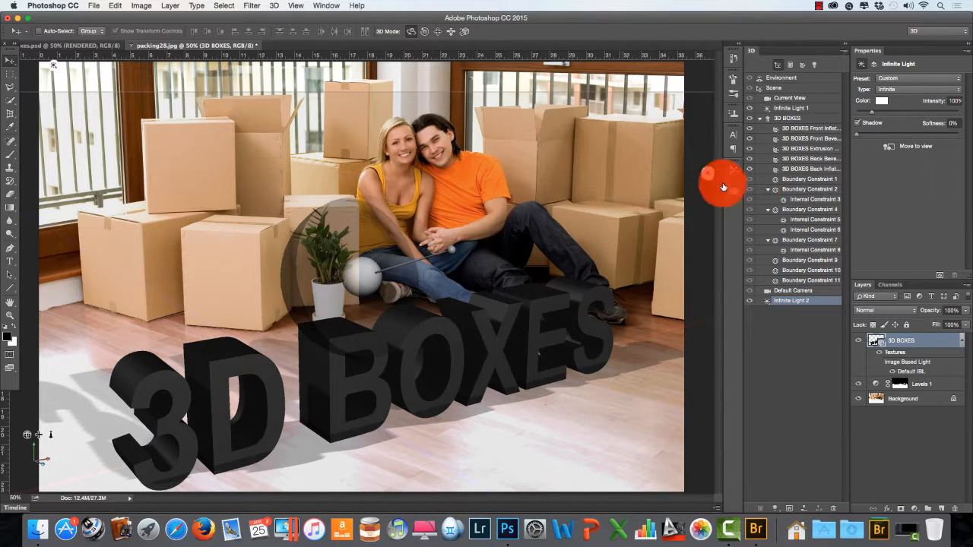
# Turn off shadows for Infinite Light 2 and set its intensity to about 118%, and compare the text with the finished BOXES design
pyautogui.click(858, 123)
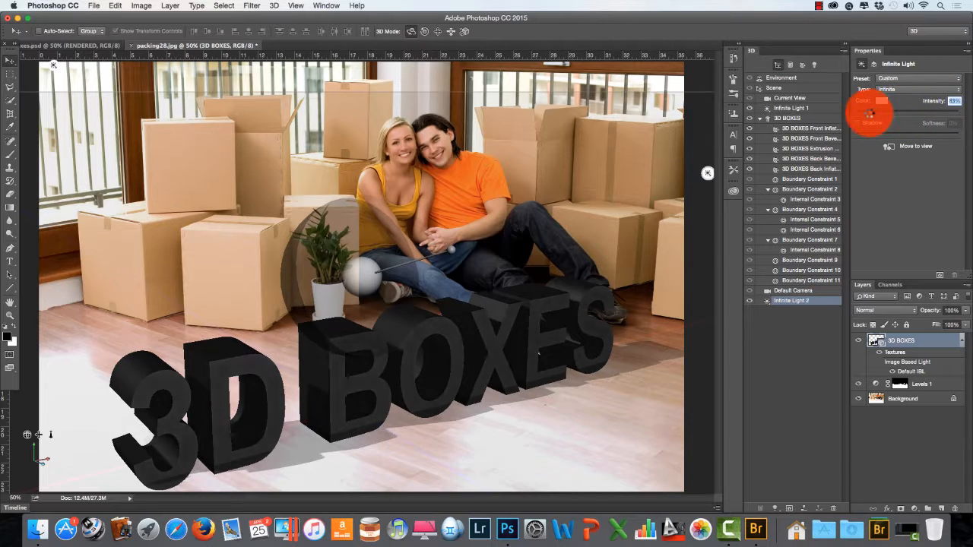
pyautogui.moveTo(870, 112); pyautogui.dragTo(873, 114)
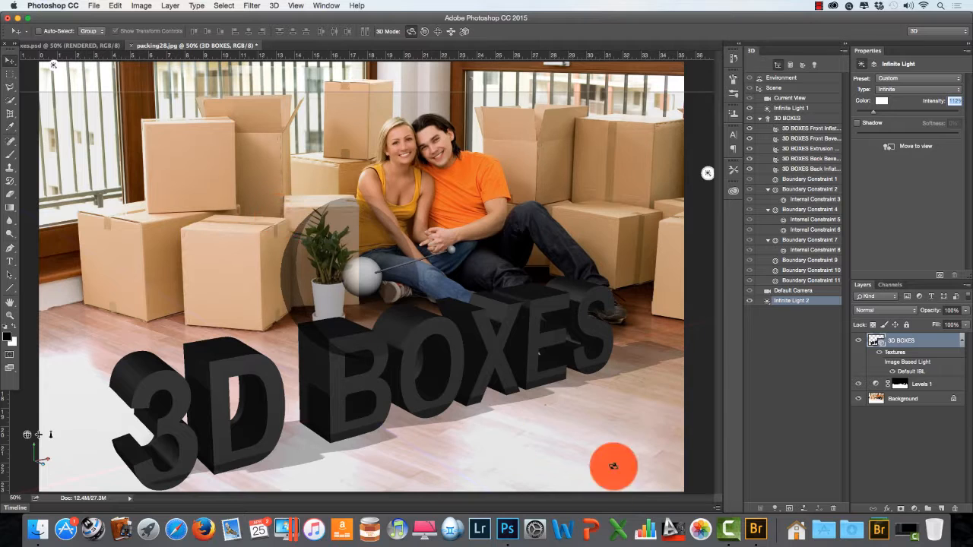
pyautogui.click(583, 414)
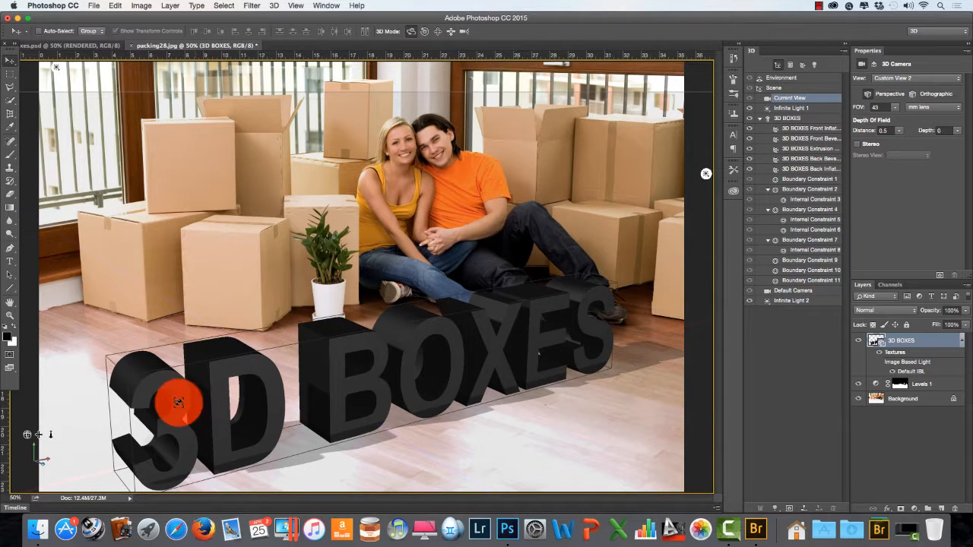
pyautogui.click(104, 49)
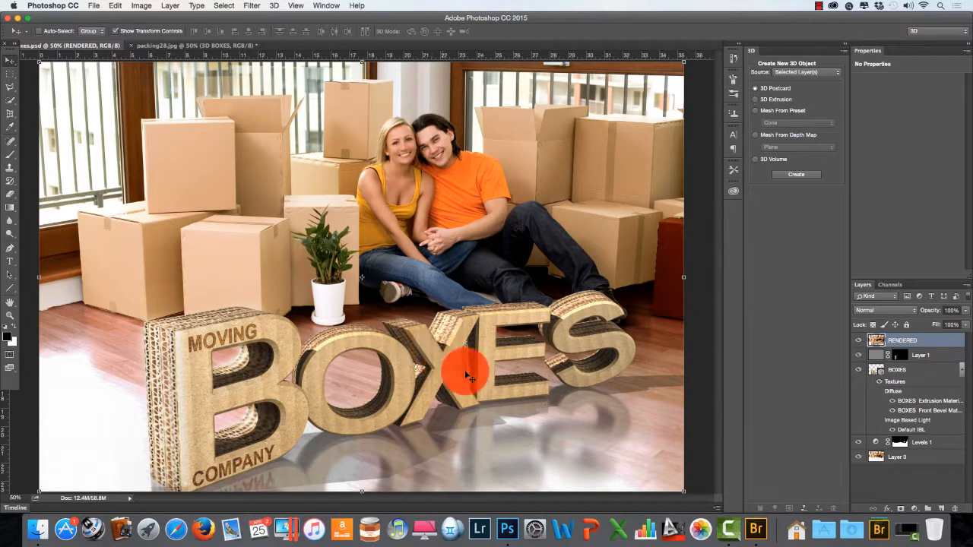
pyautogui.click(180, 45)
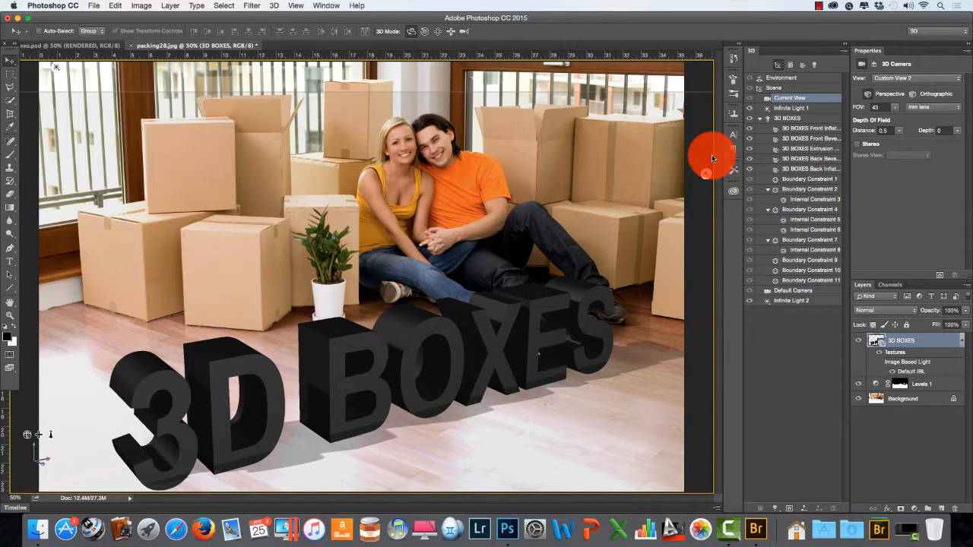
# Deform the 3D BOXES mesh with a 145° twist and an extrusion depth of 53.451 in
pyautogui.click(791, 119)
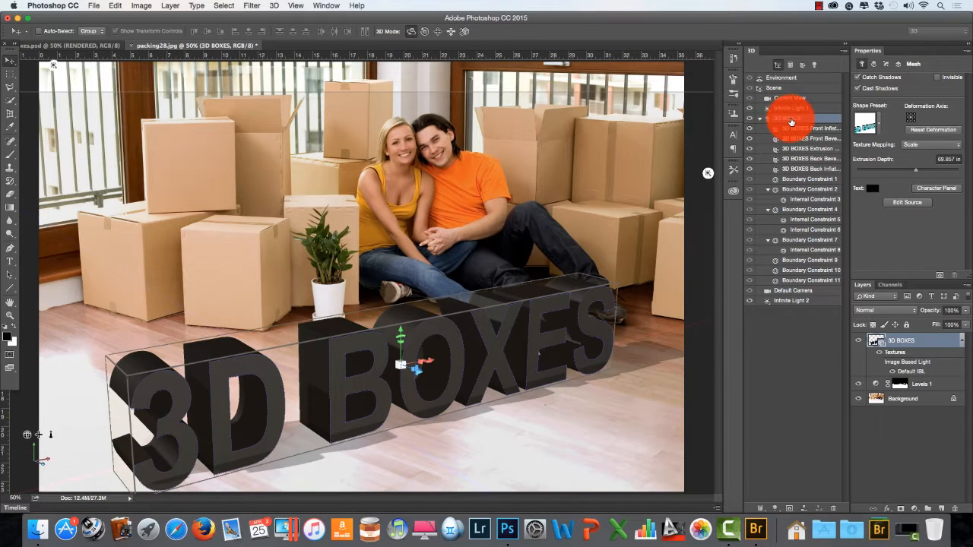
pyautogui.click(875, 64)
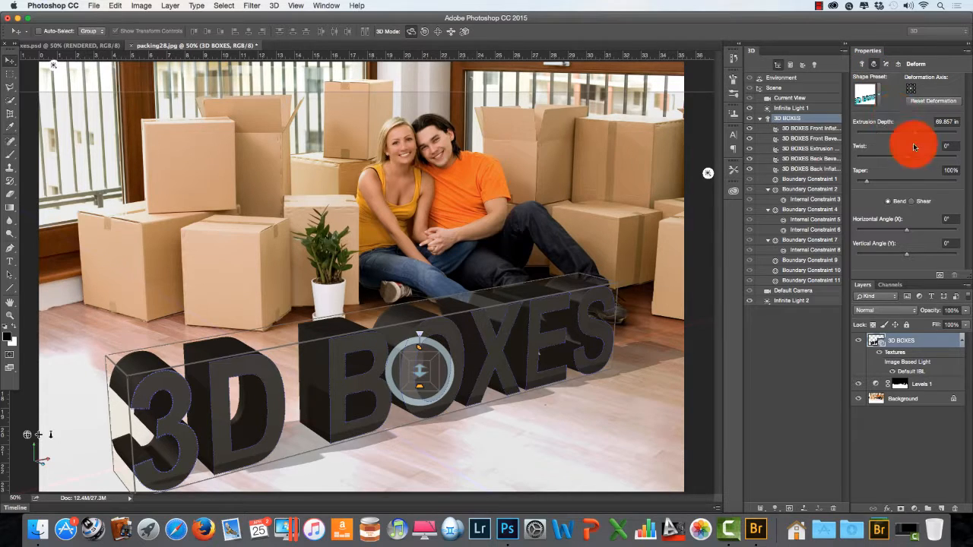
pyautogui.moveTo(915, 137); pyautogui.dragTo(910, 156)
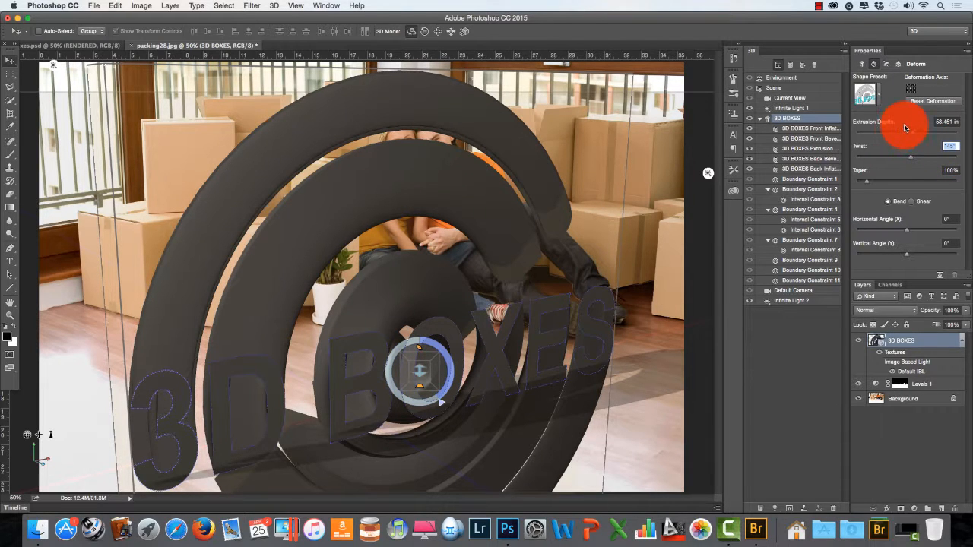
# Remove the twist from the 3D BOXES mesh by setting it to 0°
pyautogui.write('100')
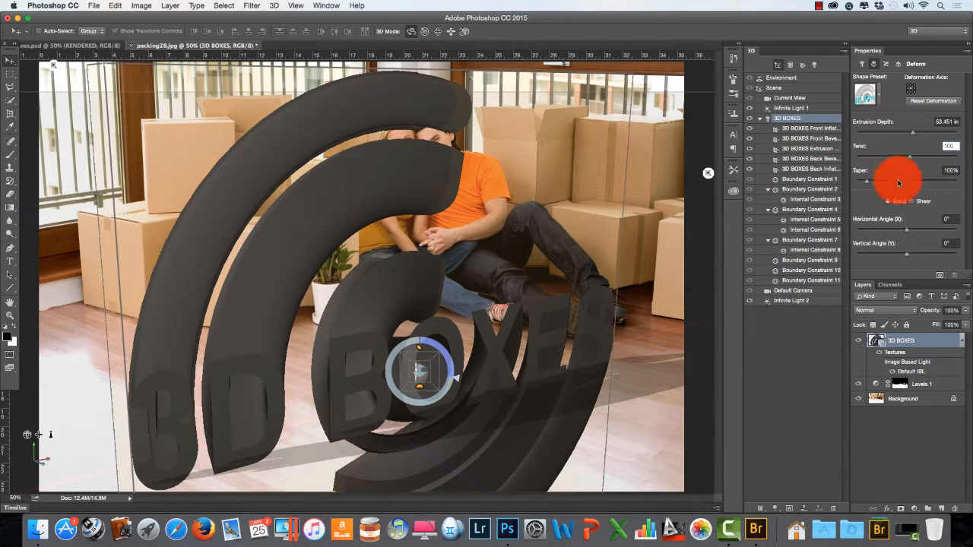
pyautogui.moveTo(899, 183); pyautogui.dragTo(867, 180)
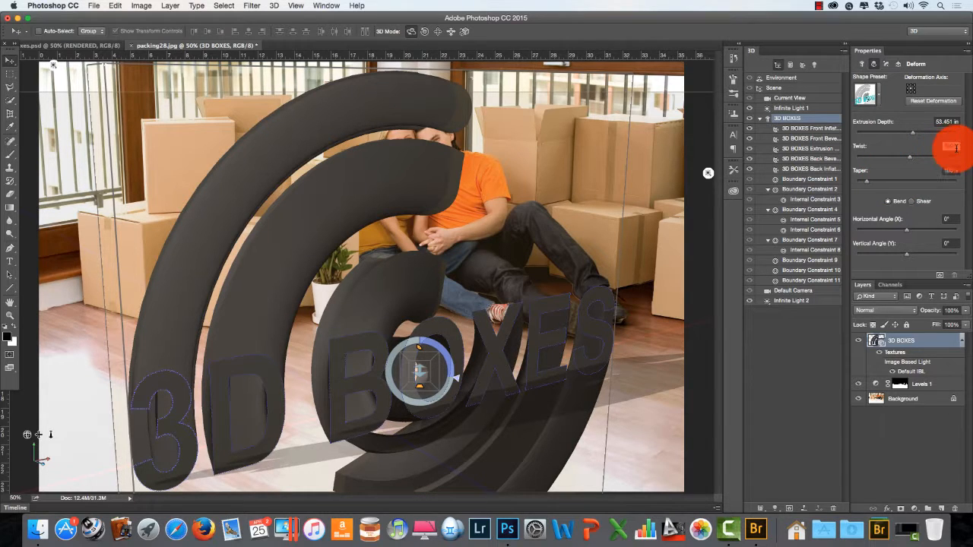
pyautogui.write('0')
pyautogui.press('Return')
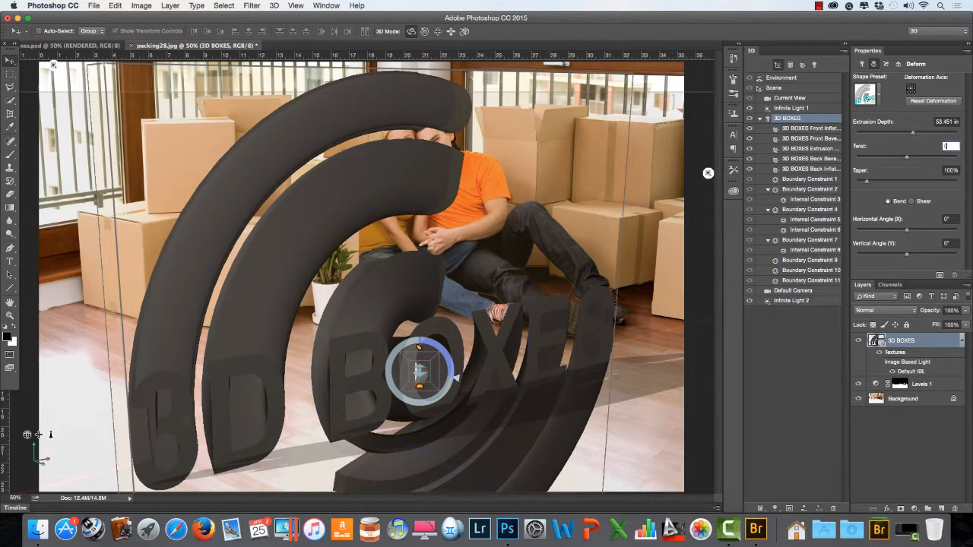
# Try a 318% taper on the 3D BOXES mesh and restore the taper to 100%
pyautogui.click(900, 183)
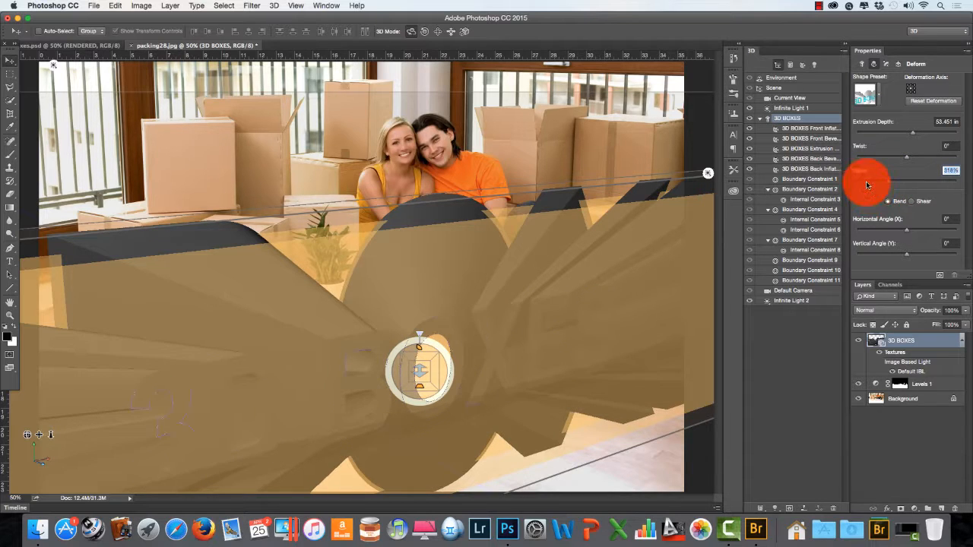
pyautogui.moveTo(866, 185)
pyautogui.mouseDown()
pyautogui.moveTo(949, 174)
pyautogui.moveTo(920, 185)
pyautogui.moveTo(866, 172)
pyautogui.moveTo(950, 177)
pyautogui.mouseUp()
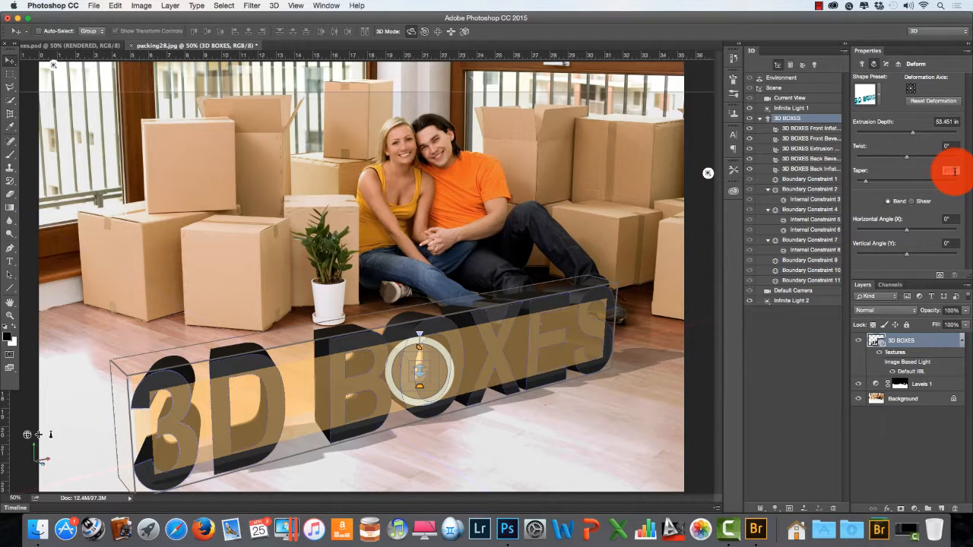
pyautogui.write('100')
pyautogui.press('Return')
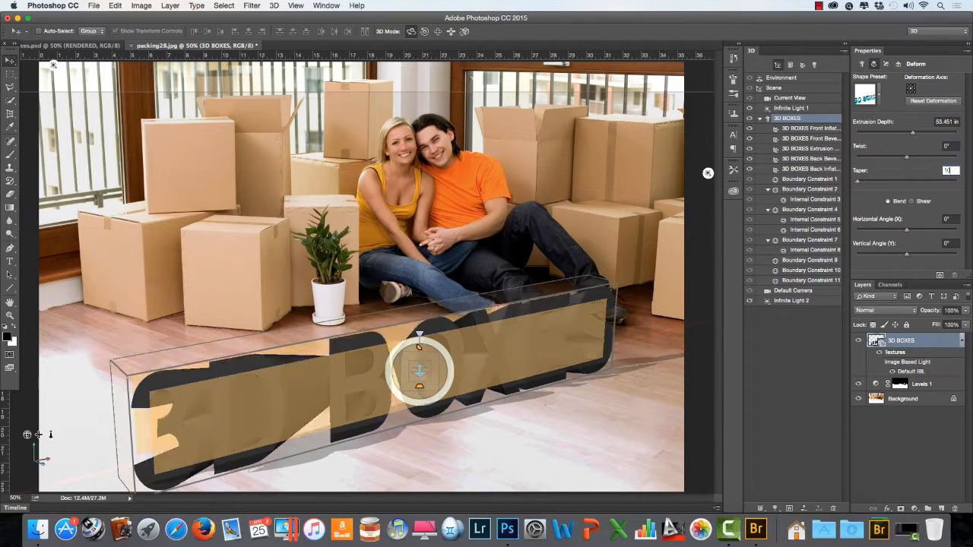
# Try bending the mesh to -171° horizontal and -105° vertical, reset the deformation, and set the extrusion depth to 125.412 in
pyautogui.click(955, 147)
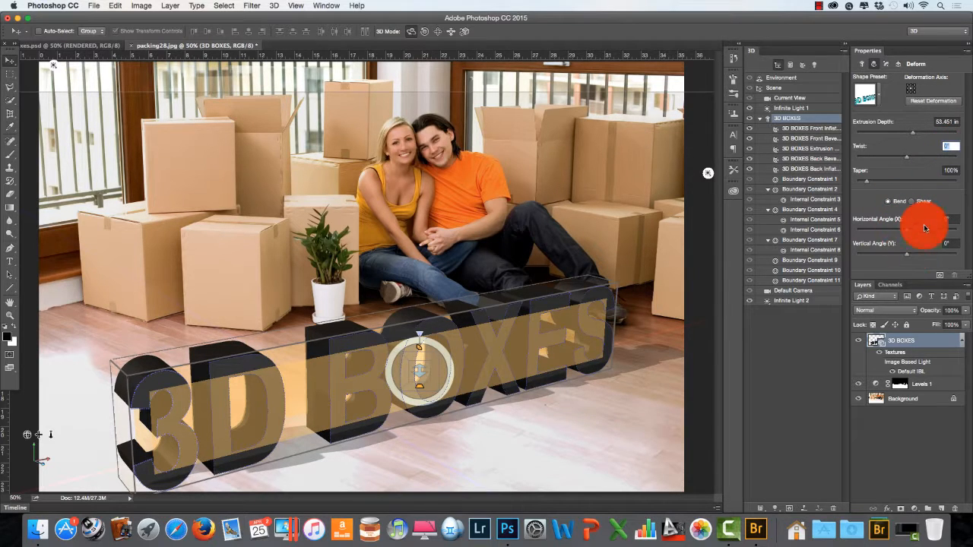
pyautogui.moveTo(907, 230); pyautogui.dragTo(913, 253)
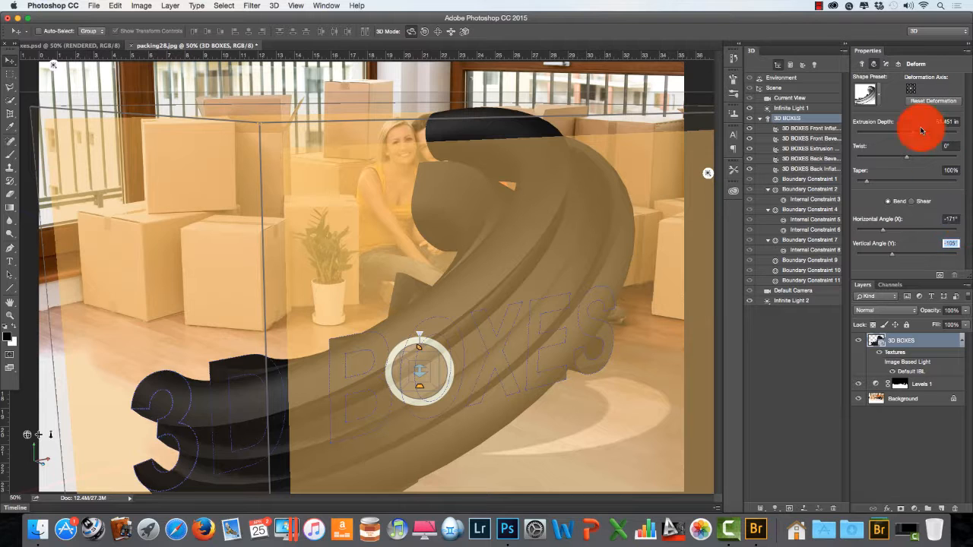
pyautogui.click(924, 104)
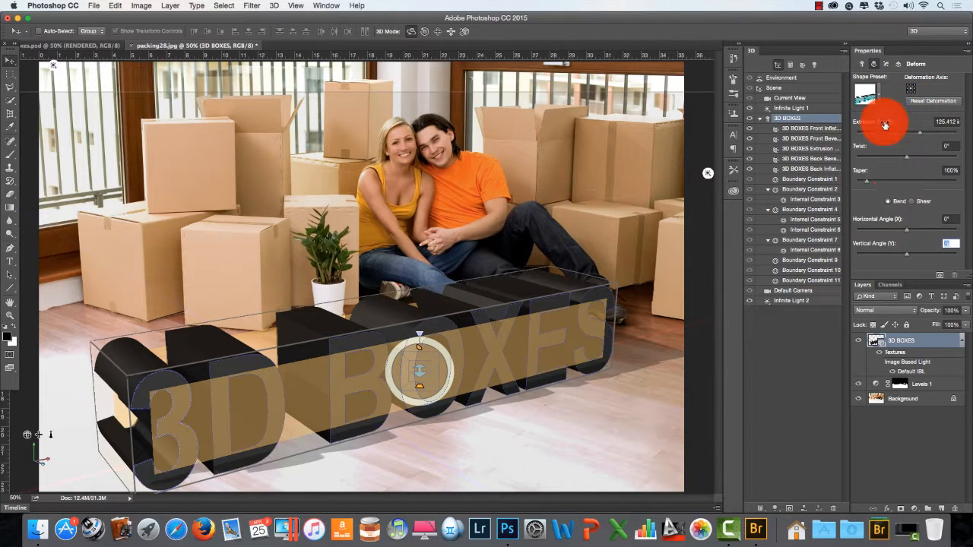
# Add a bevel with a width of 23% to the front cap of the 3D BOXES text
pyautogui.click(887, 65)
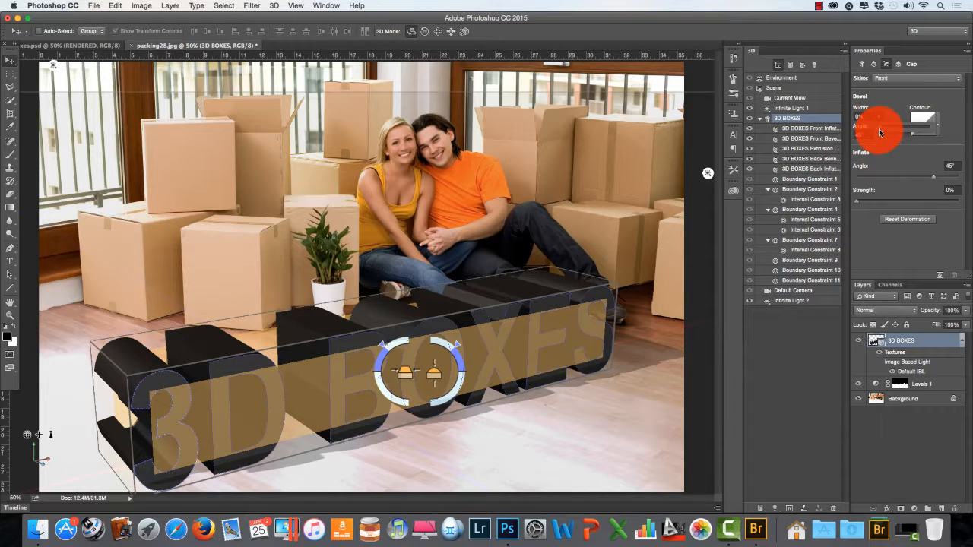
pyautogui.moveTo(880, 131)
pyautogui.mouseDown()
pyautogui.moveTo(889, 128)
pyautogui.moveTo(874, 140)
pyautogui.moveTo(890, 147)
pyautogui.mouseUp()
pyautogui.click(876, 137)
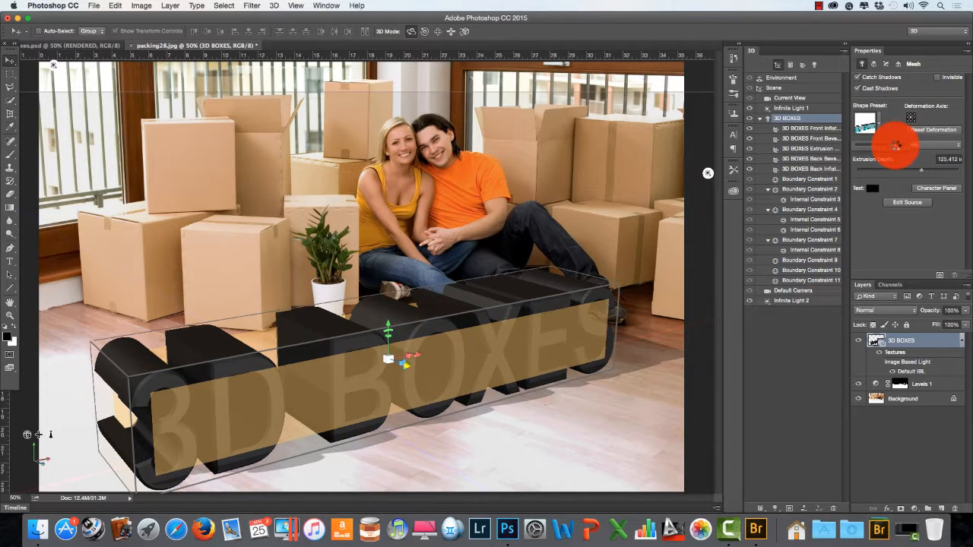
pyautogui.moveTo(897, 146); pyautogui.dragTo(889, 144)
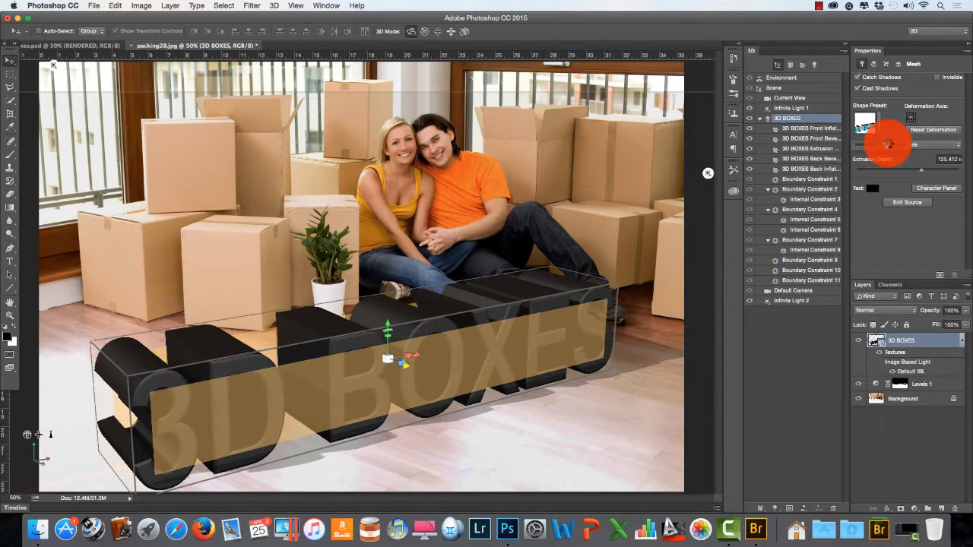
pyautogui.moveTo(888, 144); pyautogui.dragTo(887, 142)
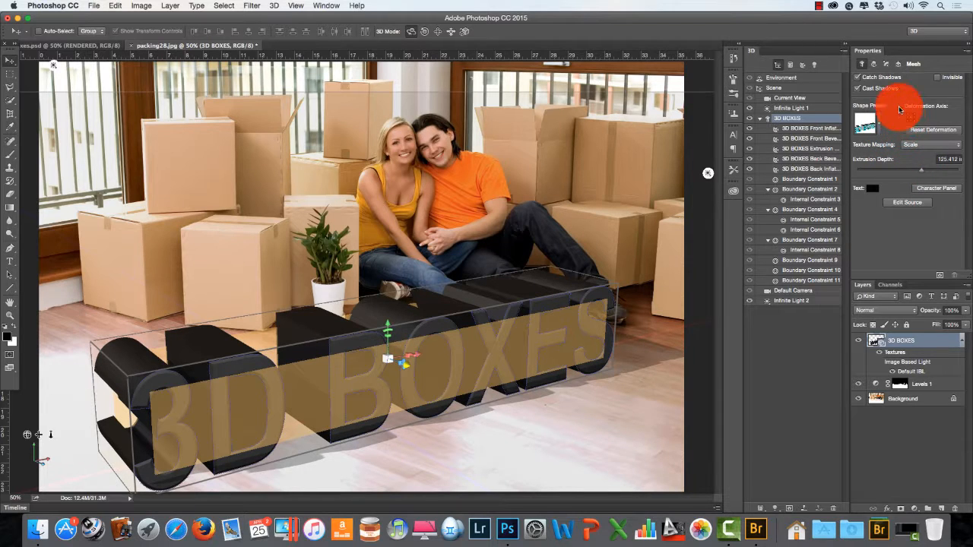
# Set the front cap's bevel angle to 45°
pyautogui.click(890, 64)
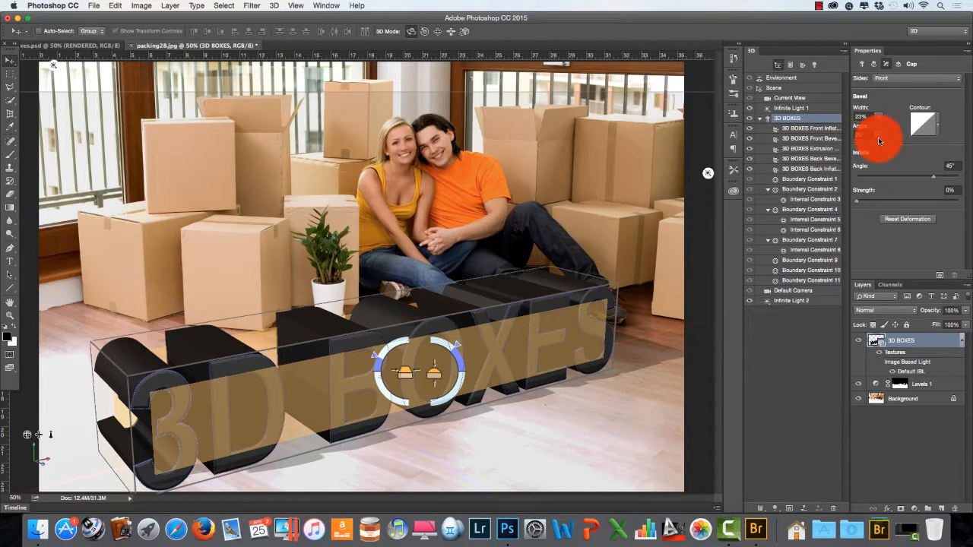
pyautogui.moveTo(879, 139); pyautogui.dragTo(874, 139)
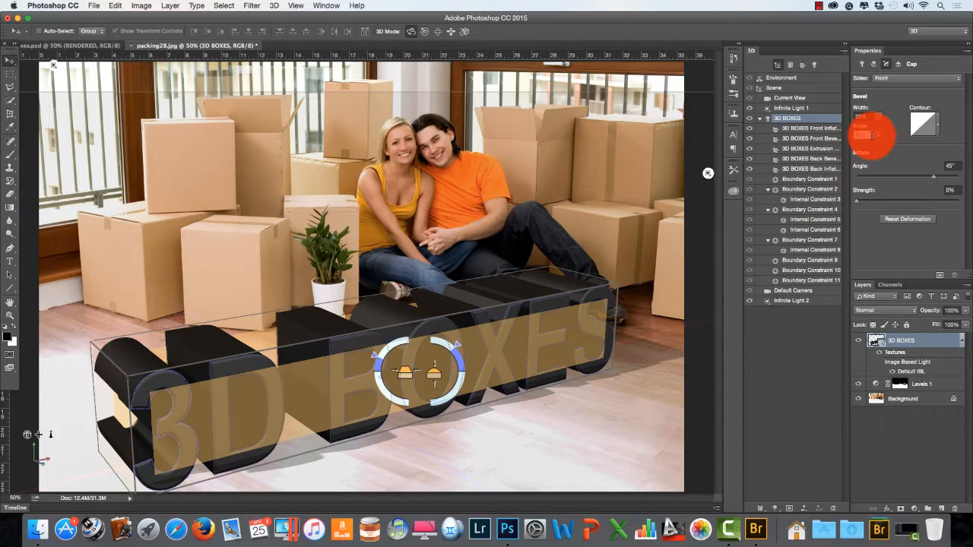
pyautogui.write('45')
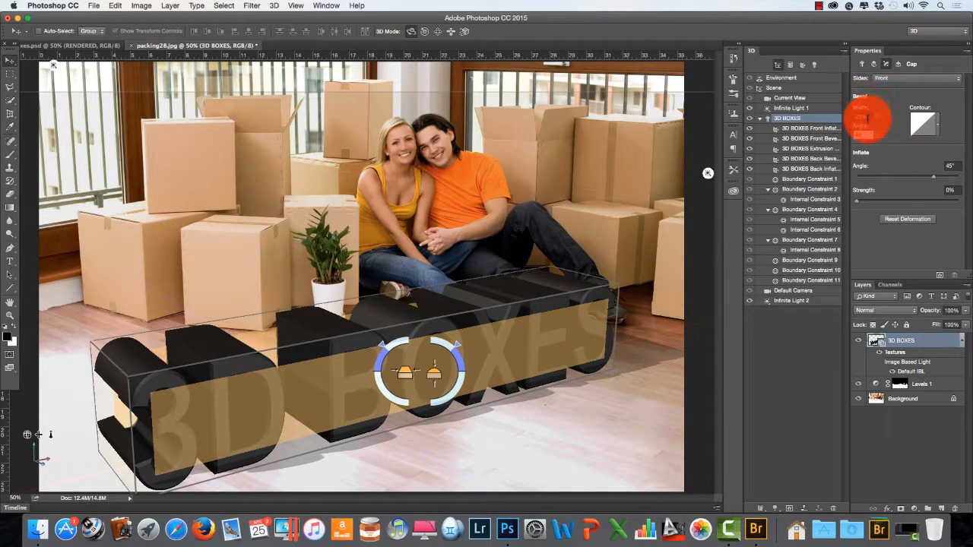
pyautogui.click(867, 119)
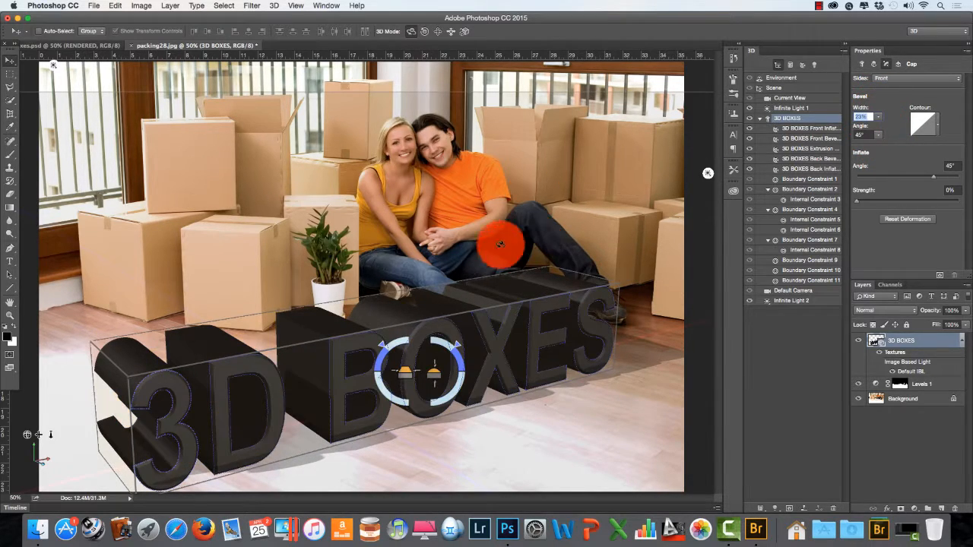
pyautogui.click(538, 407)
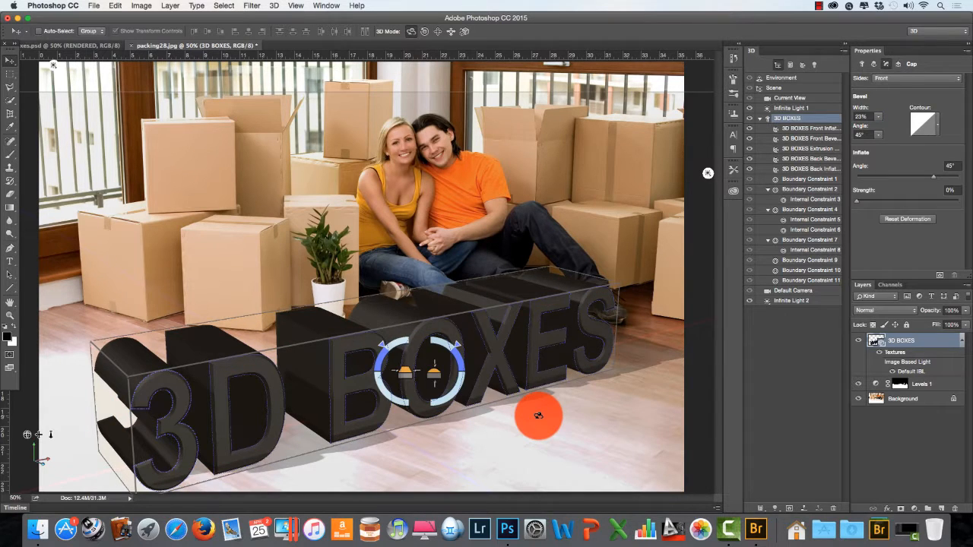
pyautogui.click(407, 370)
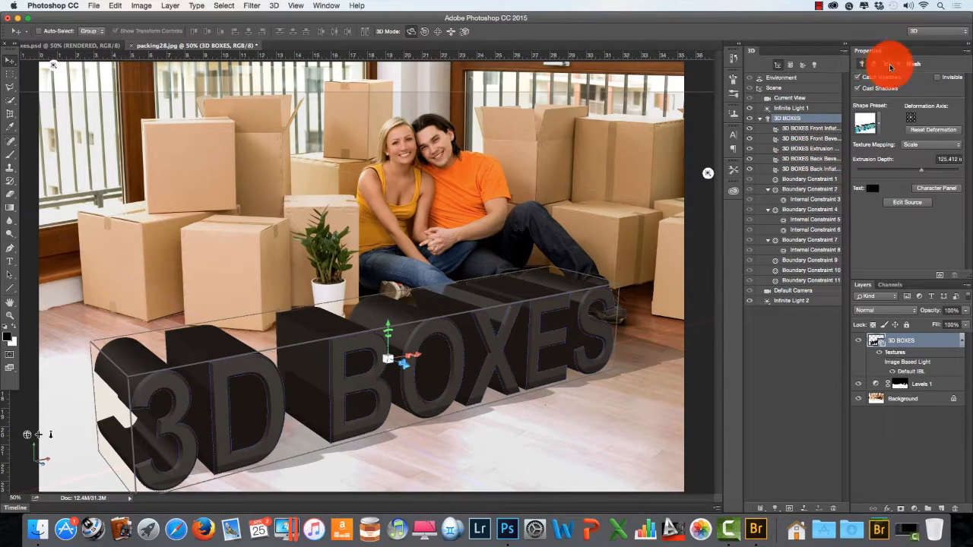
pyautogui.click(896, 64)
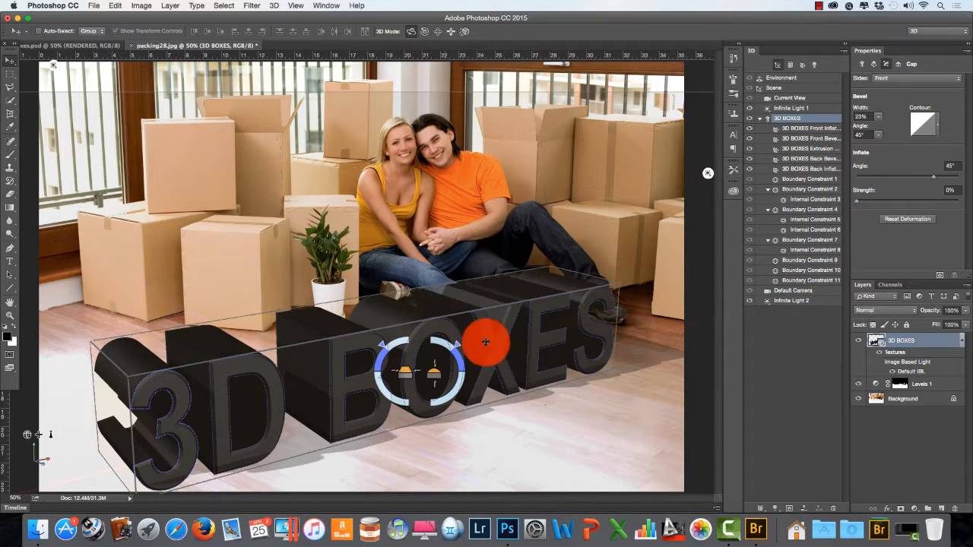
pyautogui.click(593, 442)
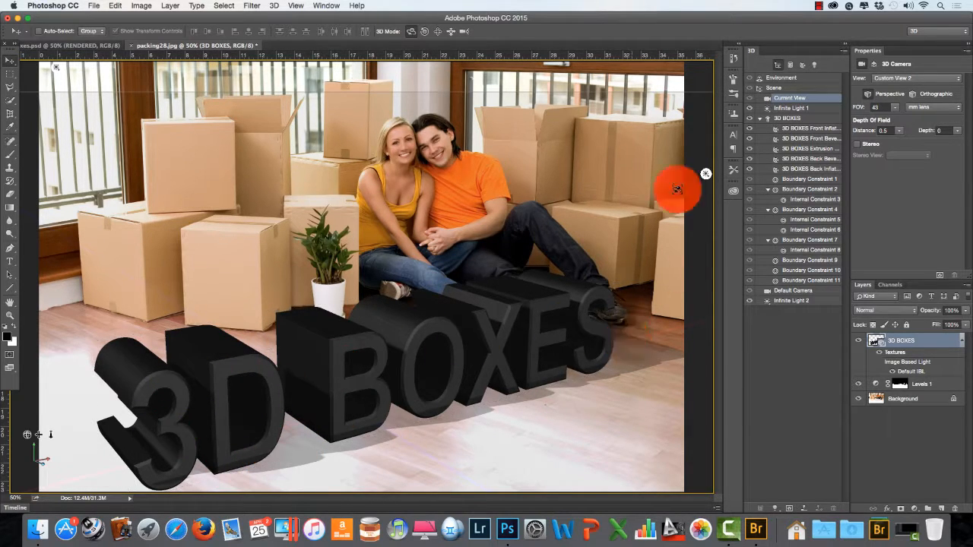
# Examine which letter surfaces the front inflation, front bevel, extrusion and back bevel materials of the 3D BOXES mesh cover
pyautogui.click(784, 119)
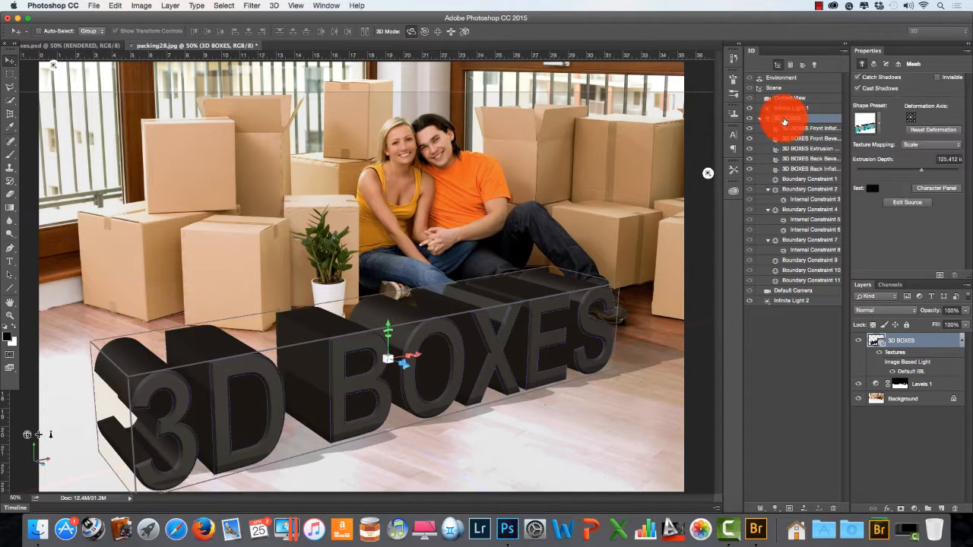
pyautogui.click(794, 128)
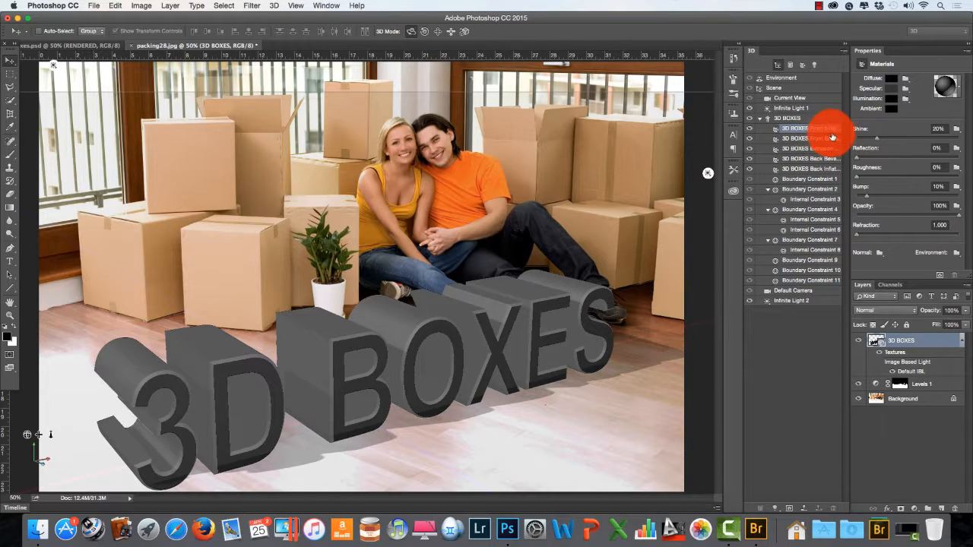
pyautogui.click(373, 342)
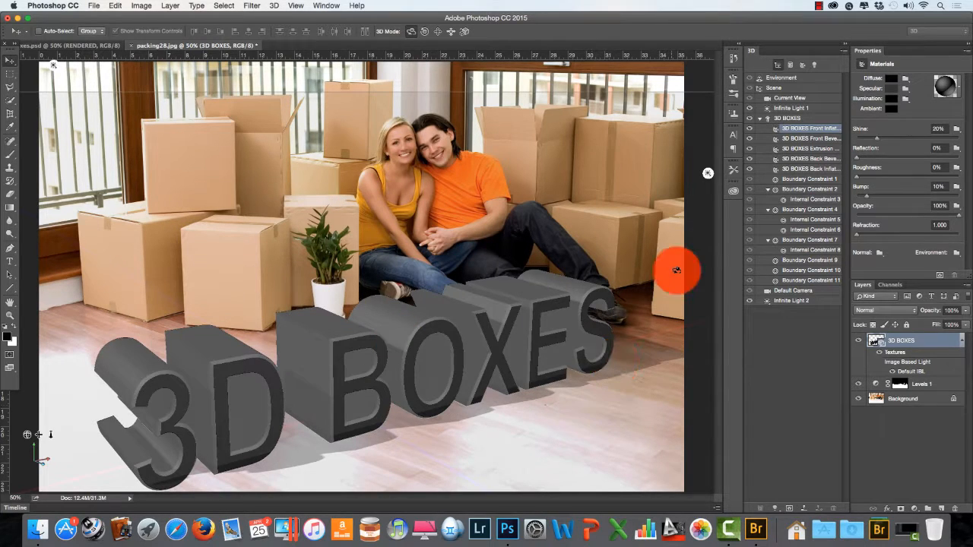
pyautogui.click(821, 141)
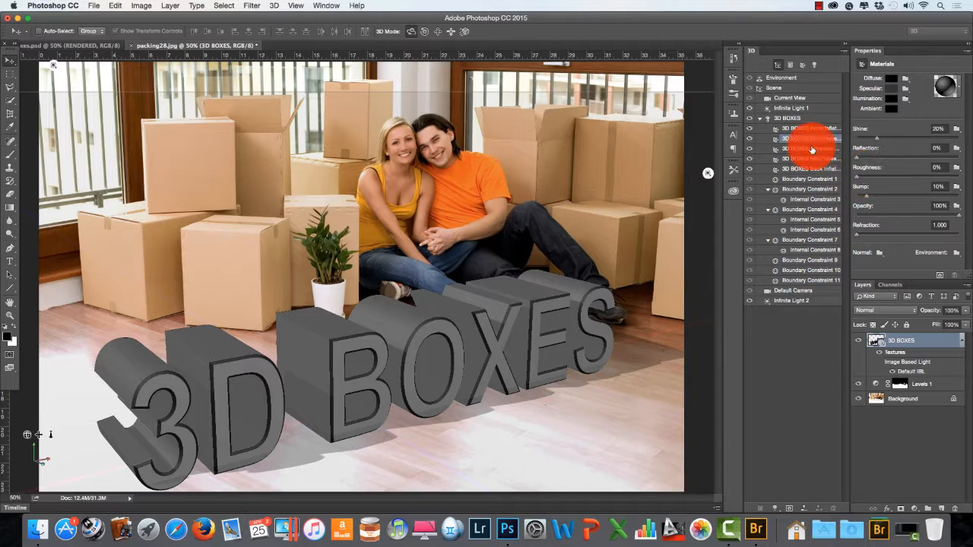
pyautogui.click(807, 153)
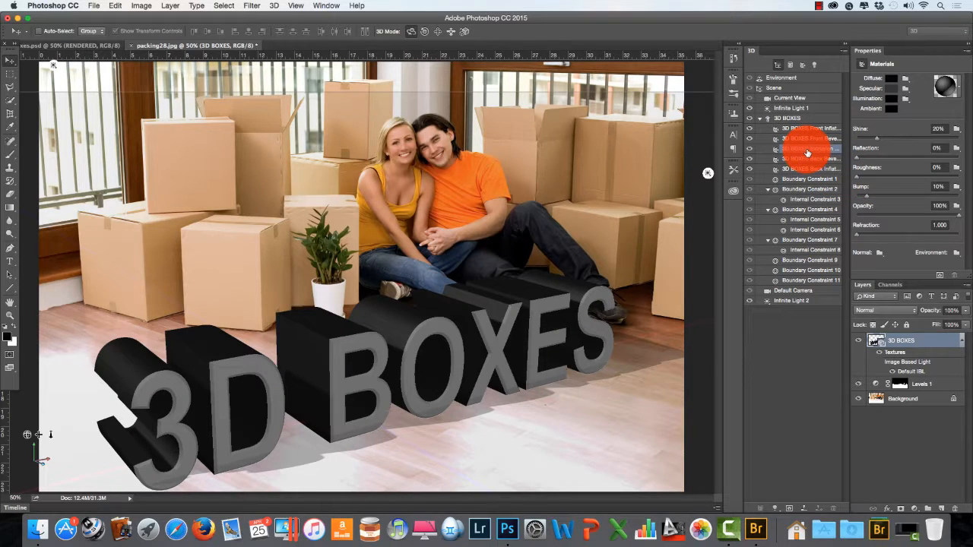
pyautogui.click(807, 159)
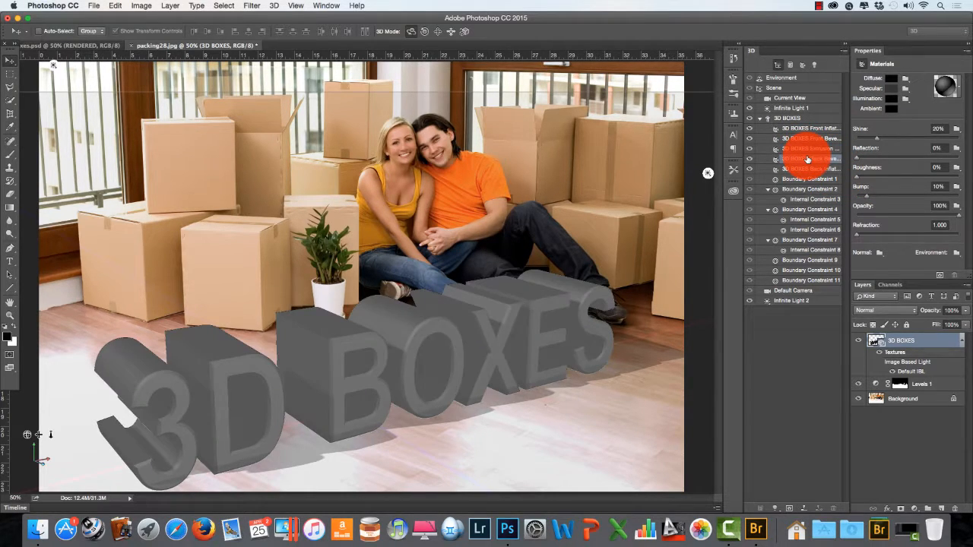
# Try the balsa, cork, ash and checkerboard presets on the front inflation material, and apply the redwood preset
pyautogui.click(809, 129)
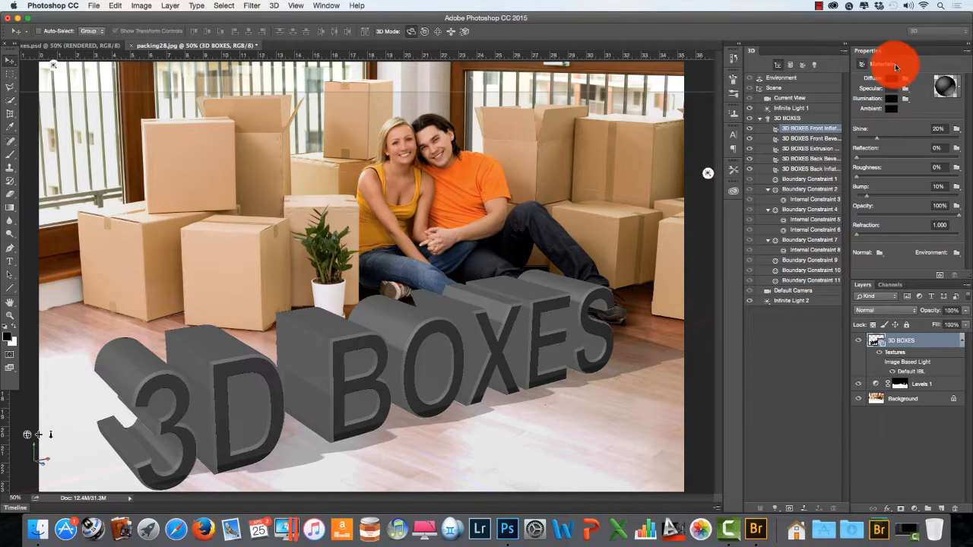
pyautogui.click(959, 90)
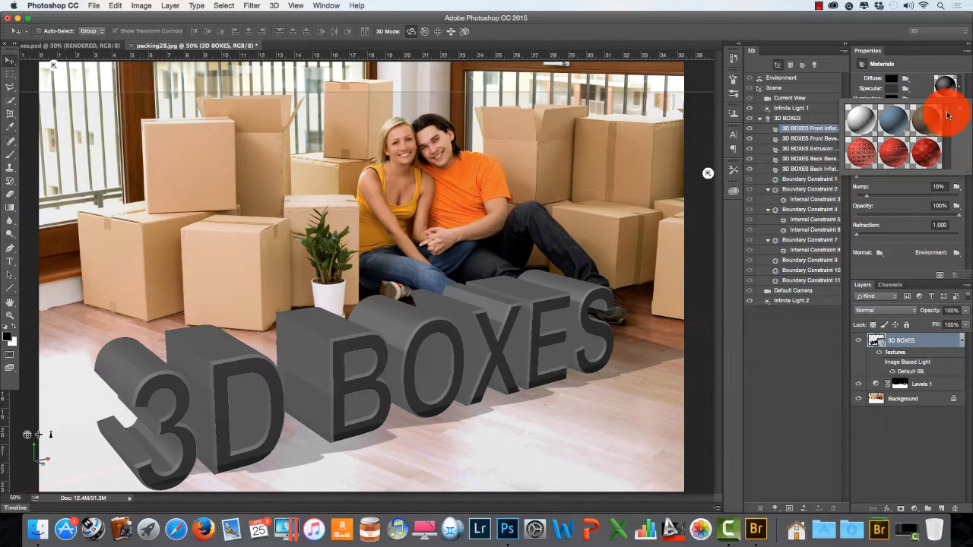
pyautogui.moveTo(948, 116); pyautogui.dragTo(948, 172)
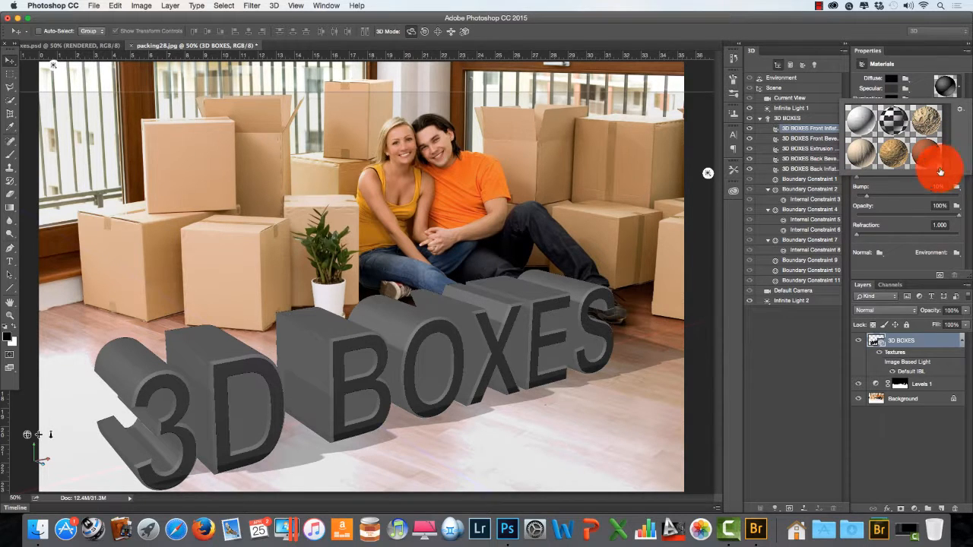
pyautogui.click(857, 159)
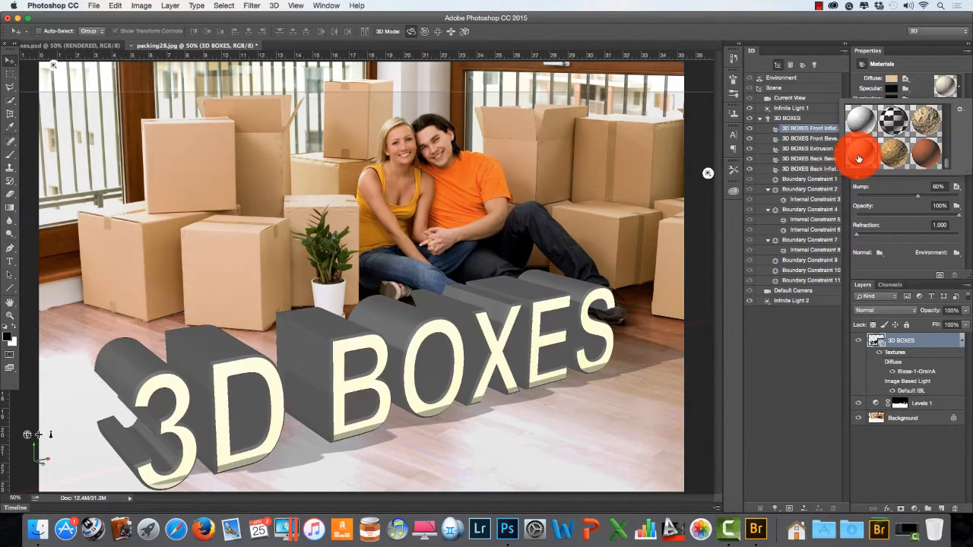
pyautogui.click(890, 155)
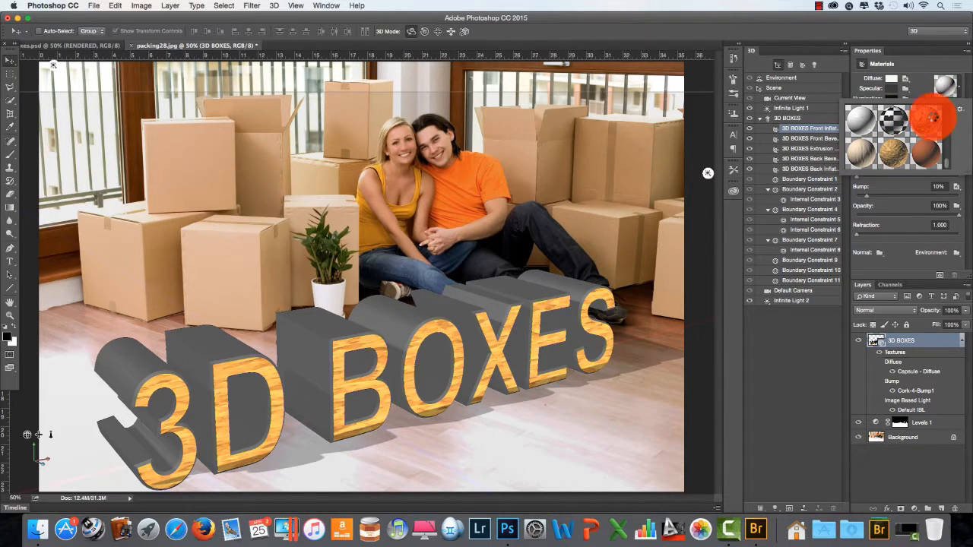
pyautogui.click(933, 117)
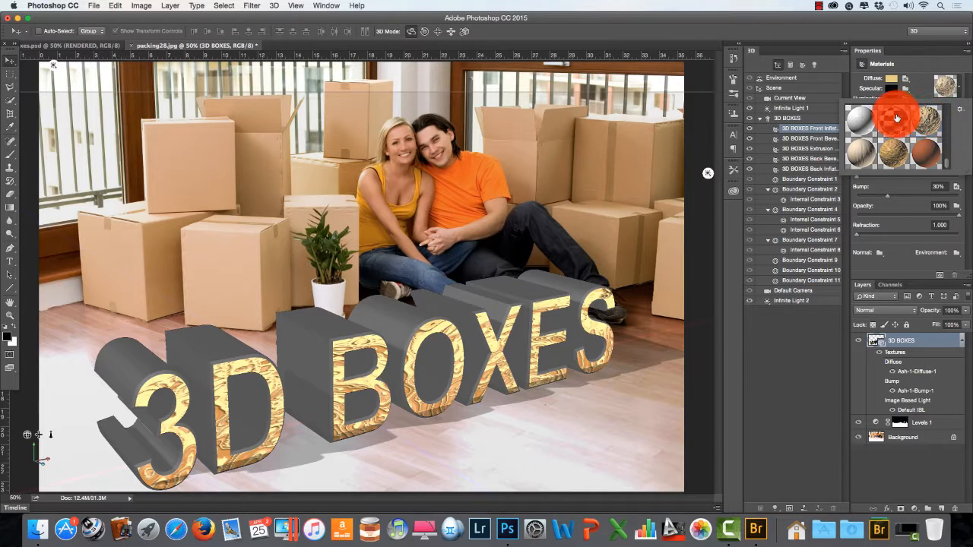
pyautogui.click(896, 116)
pyautogui.click(866, 116)
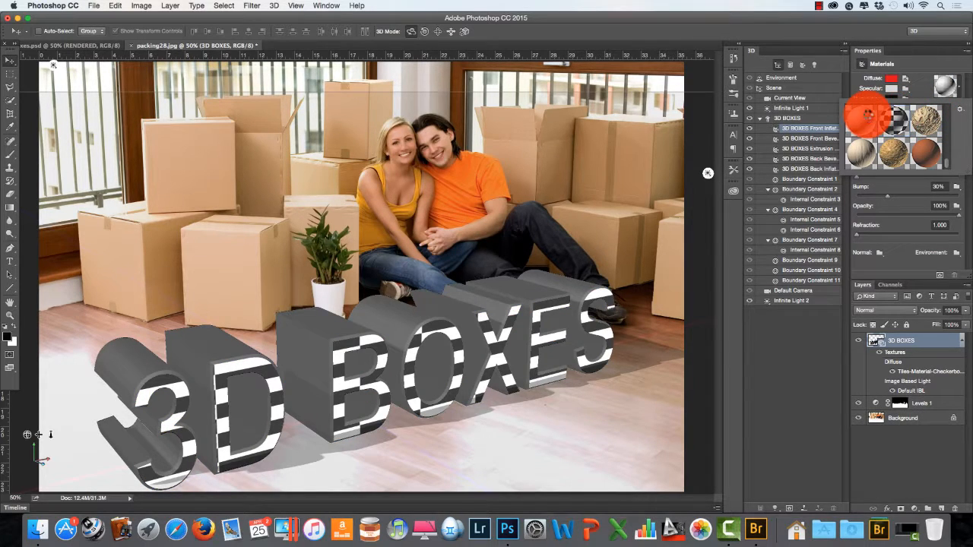
pyautogui.click(926, 153)
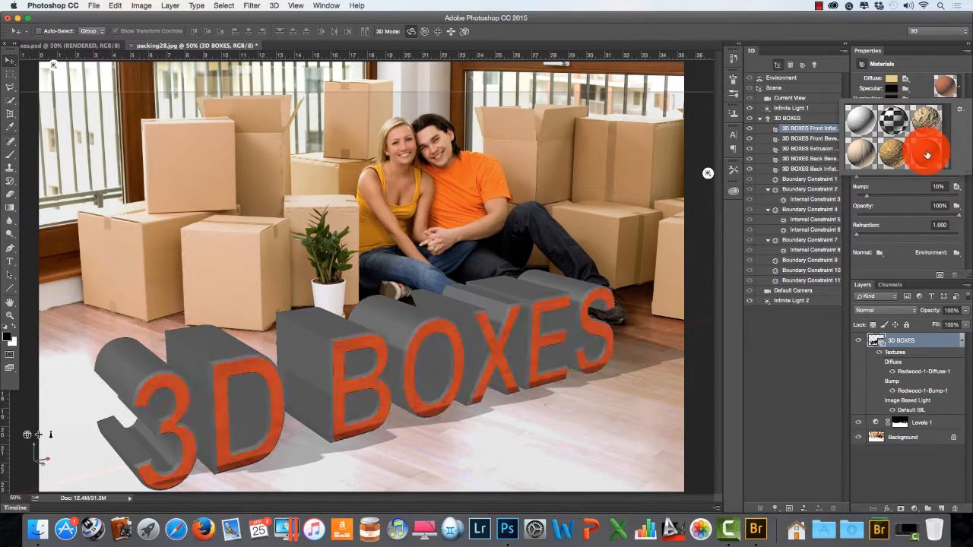
# Apply the ash preset to the front inflation material and remove its bump texture
pyautogui.click(929, 122)
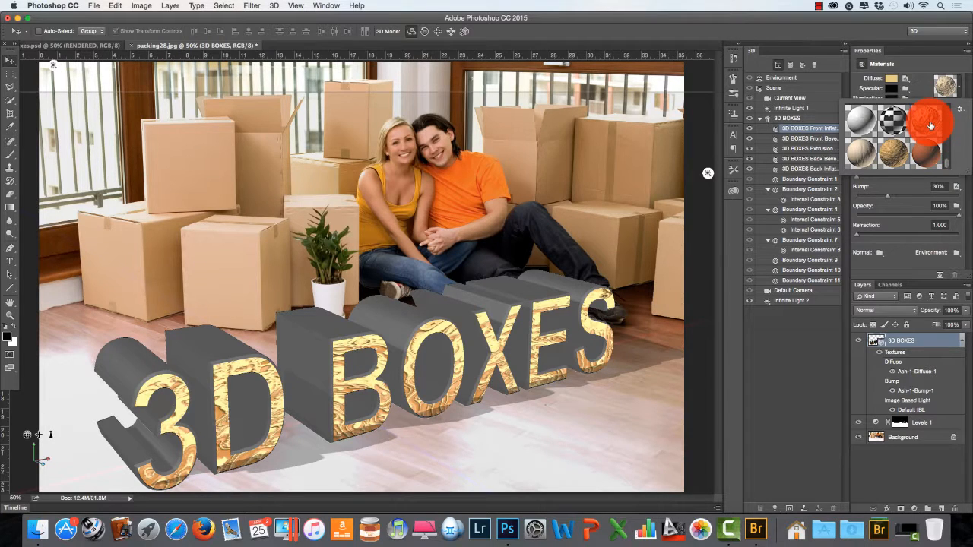
pyautogui.click(925, 96)
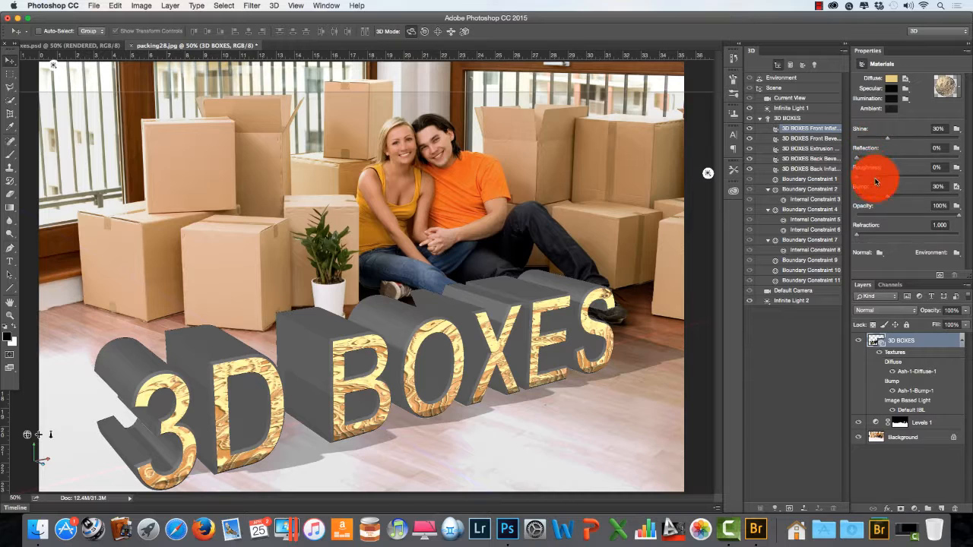
pyautogui.click(957, 187)
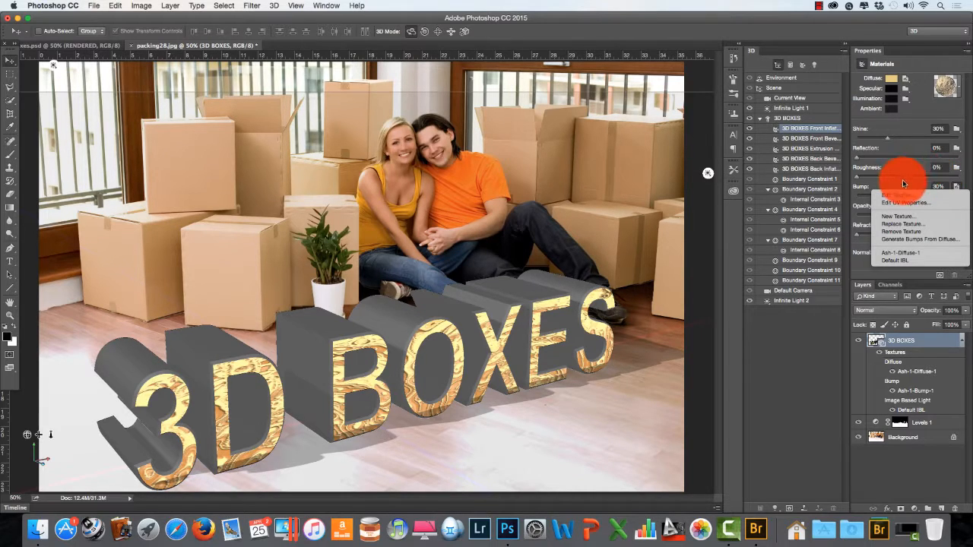
pyautogui.click(916, 232)
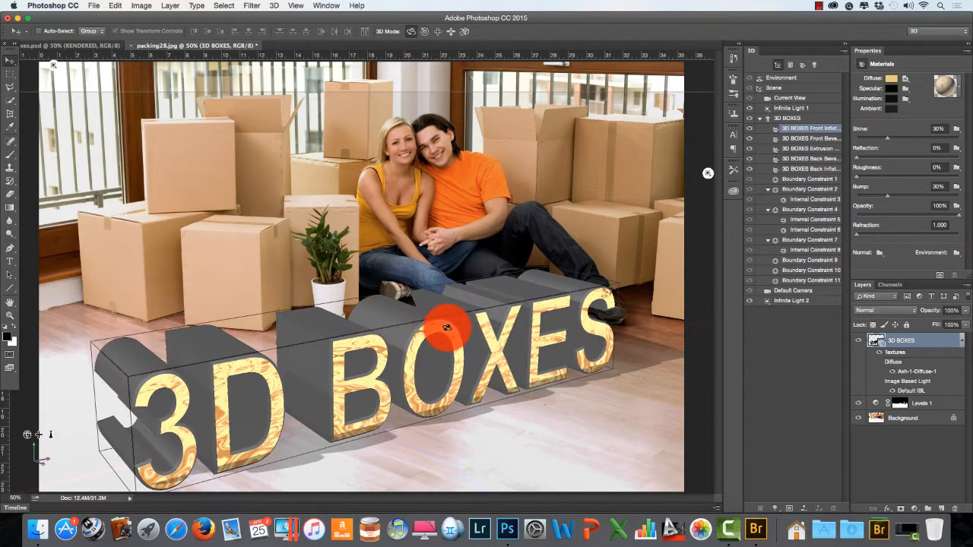
pyautogui.moveTo(423, 342); pyautogui.dragTo(420, 413)
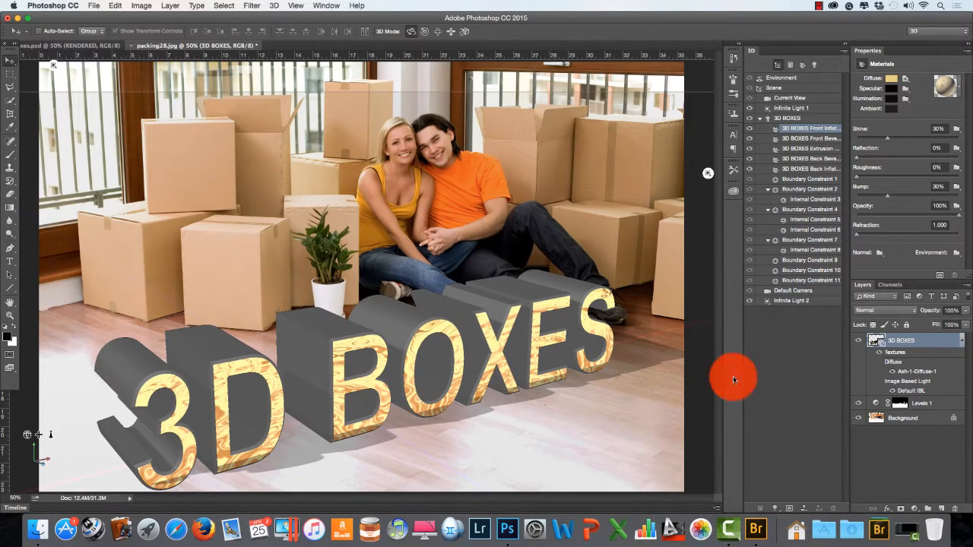
# Switch to Adobe Bridge, find cardboard-texture.jpg in the Stock Paper & Writing folder and open it in Photoshop
pyautogui.click(756, 524)
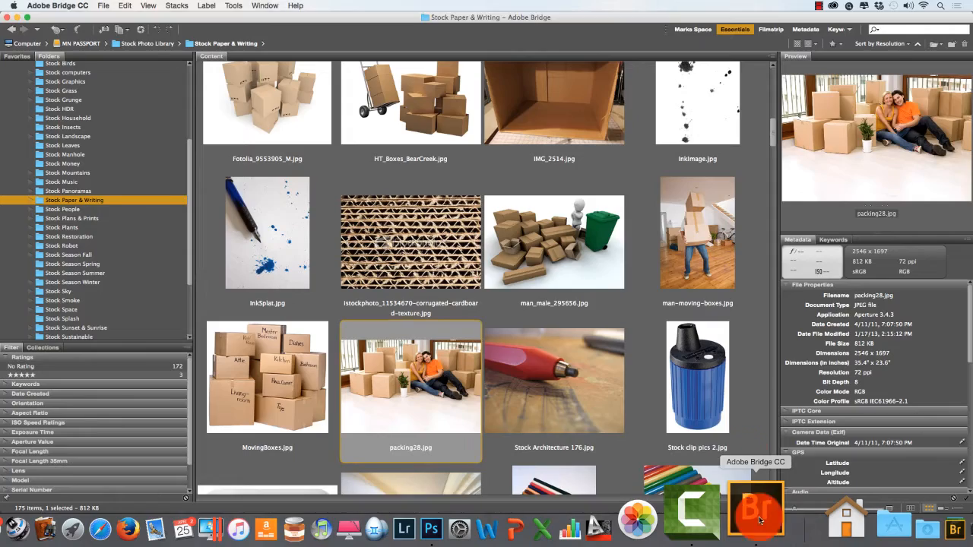
pyautogui.click(440, 238)
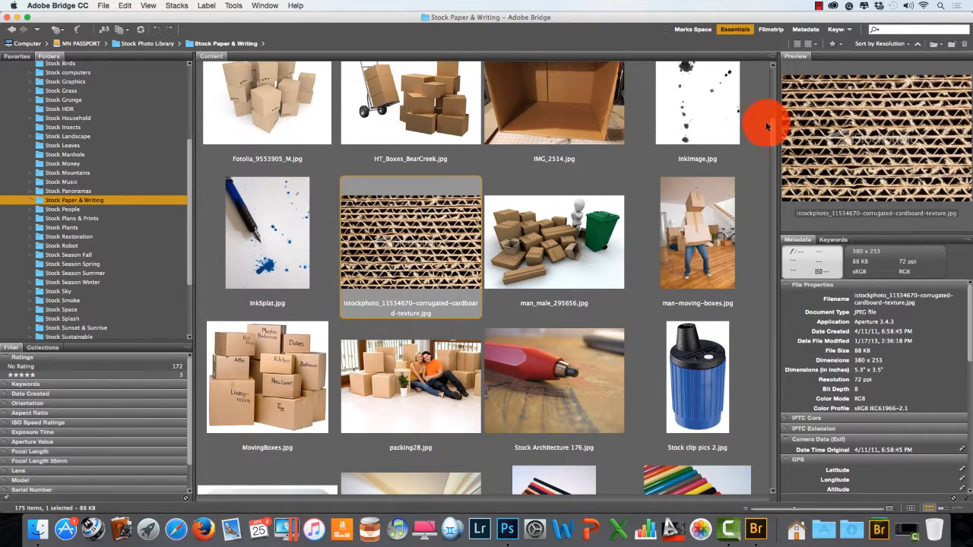
pyautogui.scroll(2, 773, 131)
pyautogui.moveTo(773, 131); pyautogui.dragTo(775, 99)
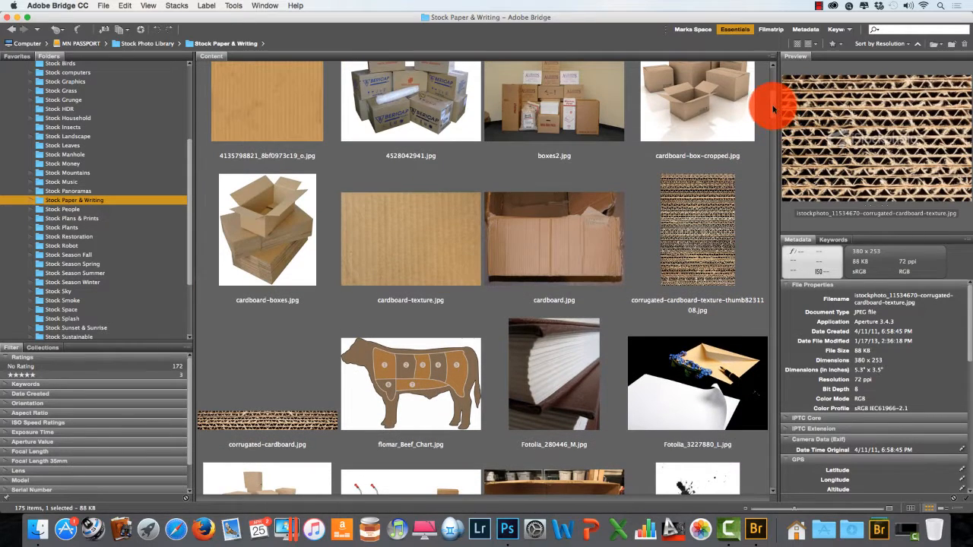
pyautogui.click(445, 222)
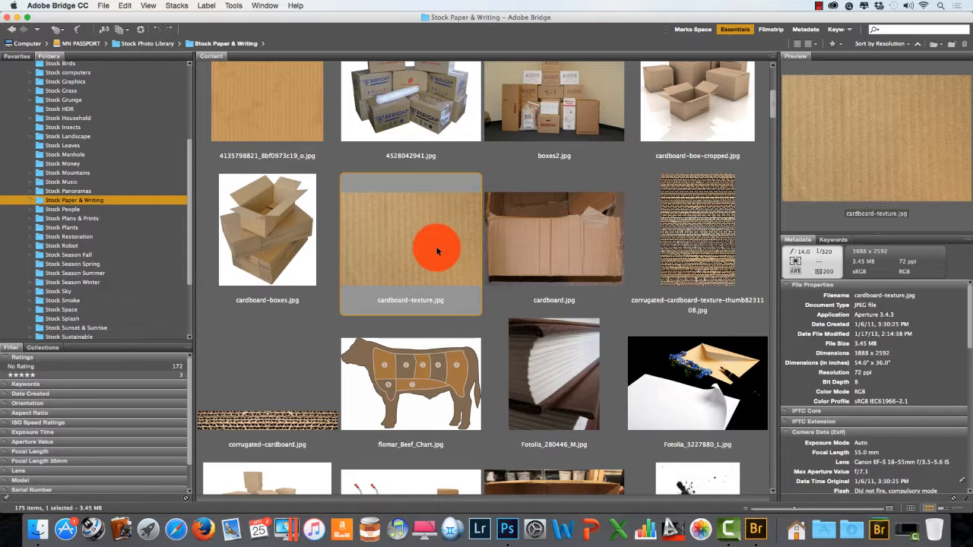
pyautogui.rightClick(434, 239)
pyautogui.click(474, 248)
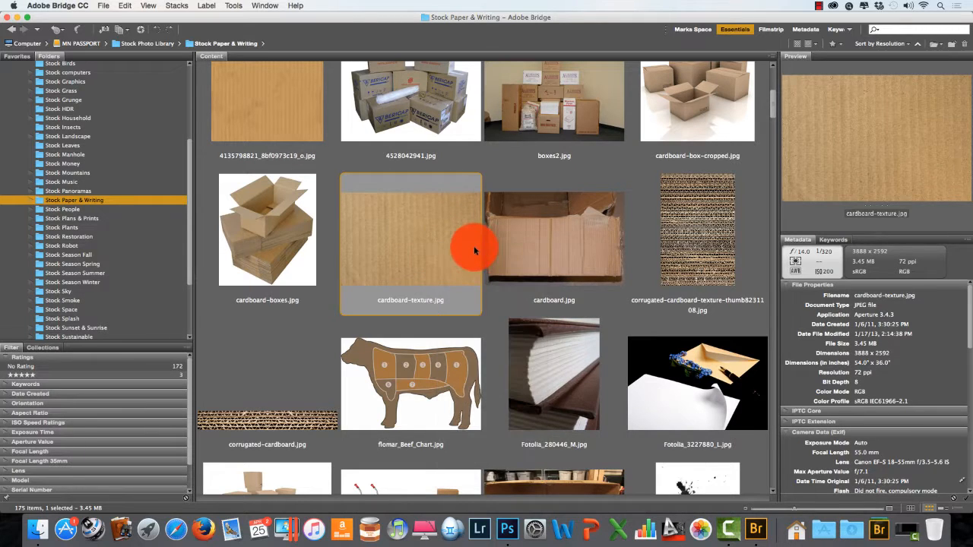
pyautogui.rightClick(441, 211)
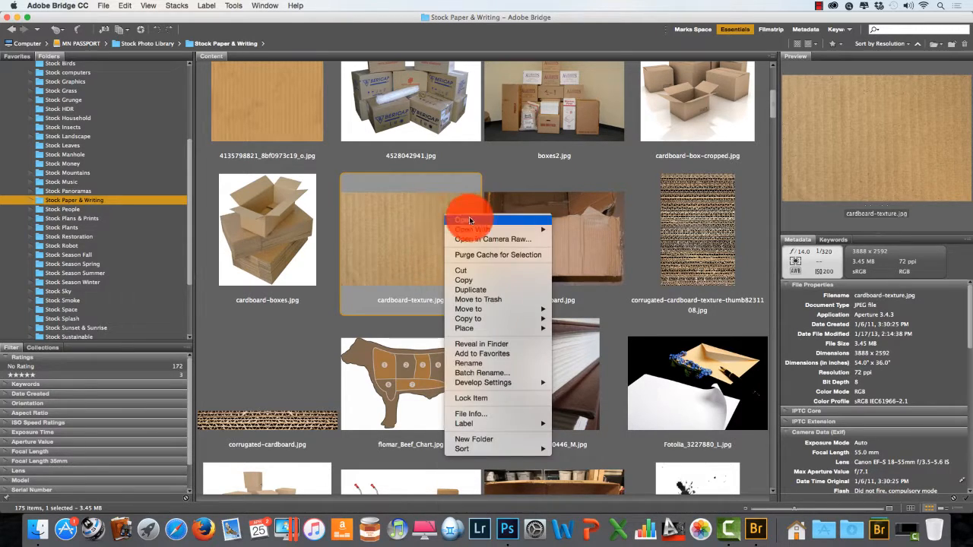
pyautogui.click(469, 217)
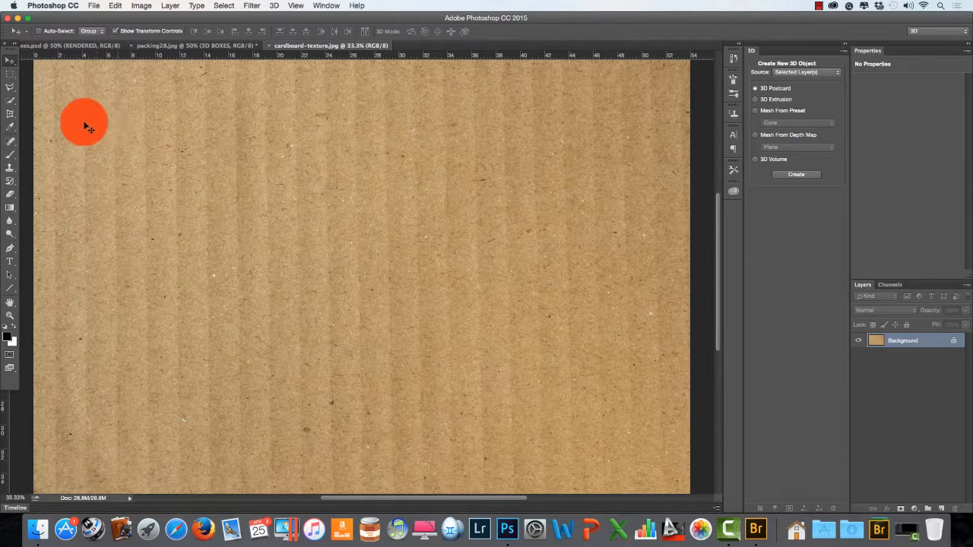
# Return to packing28.jpg, open the front inflation material's ash diffuse texture to examine its layers, and close it
pyautogui.click(167, 52)
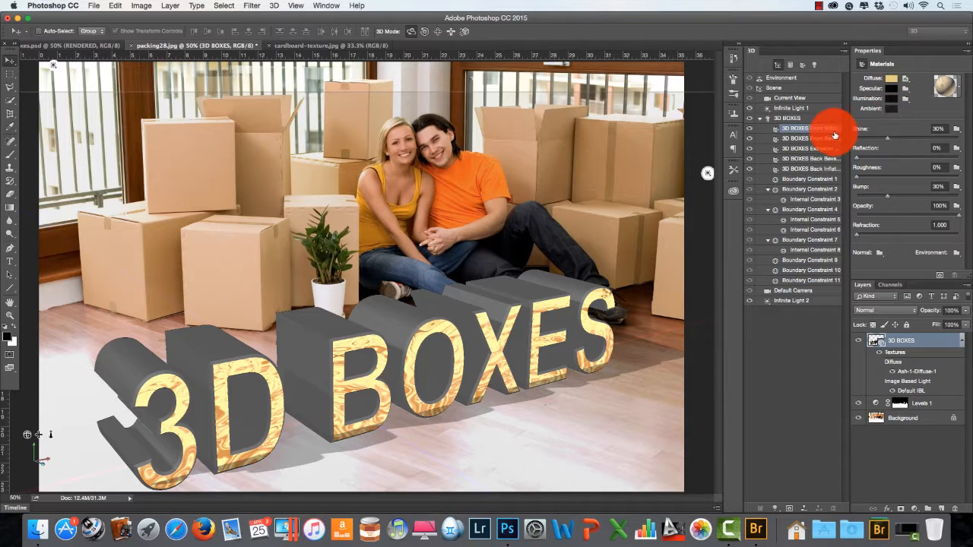
pyautogui.click(906, 81)
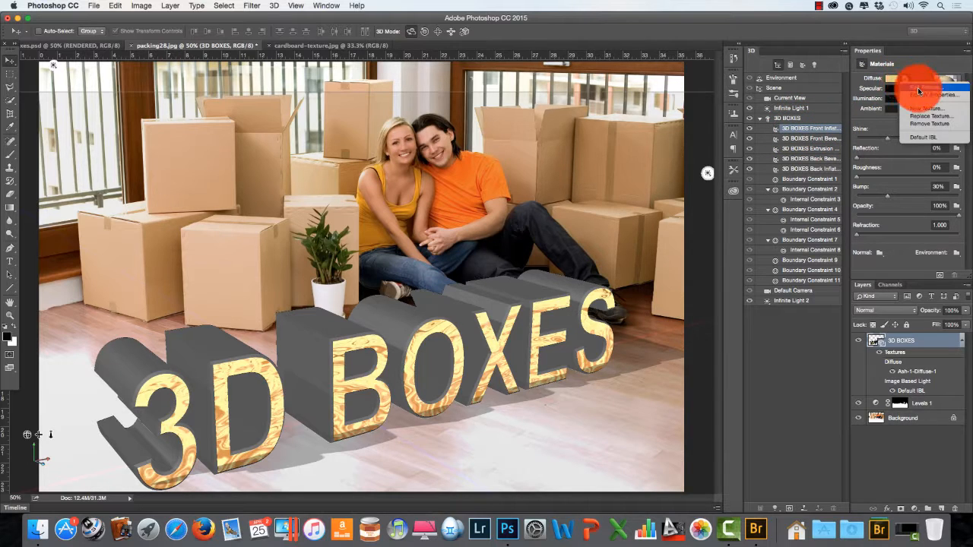
pyautogui.click(917, 88)
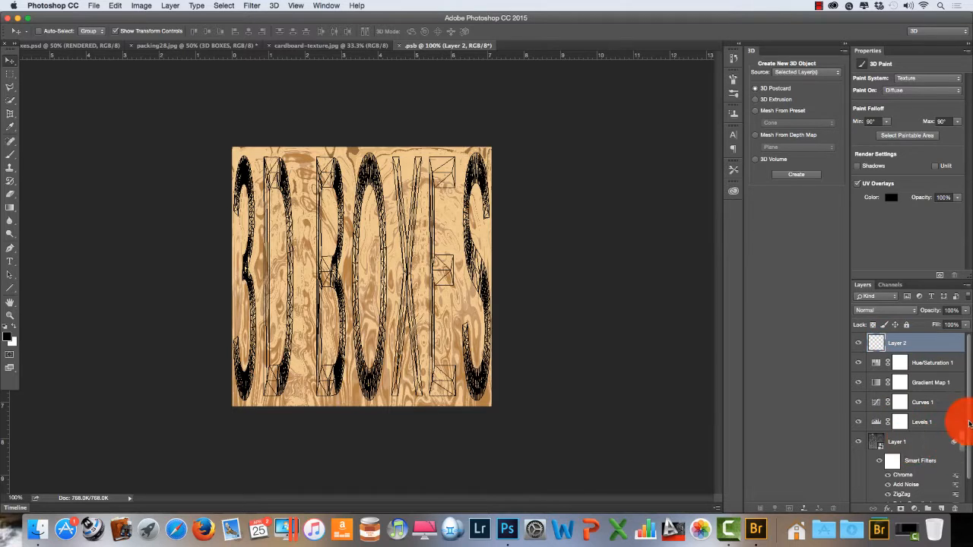
pyautogui.moveTo(970, 437); pyautogui.dragTo(969, 366)
pyautogui.moveTo(970, 350); pyautogui.dragTo(964, 413)
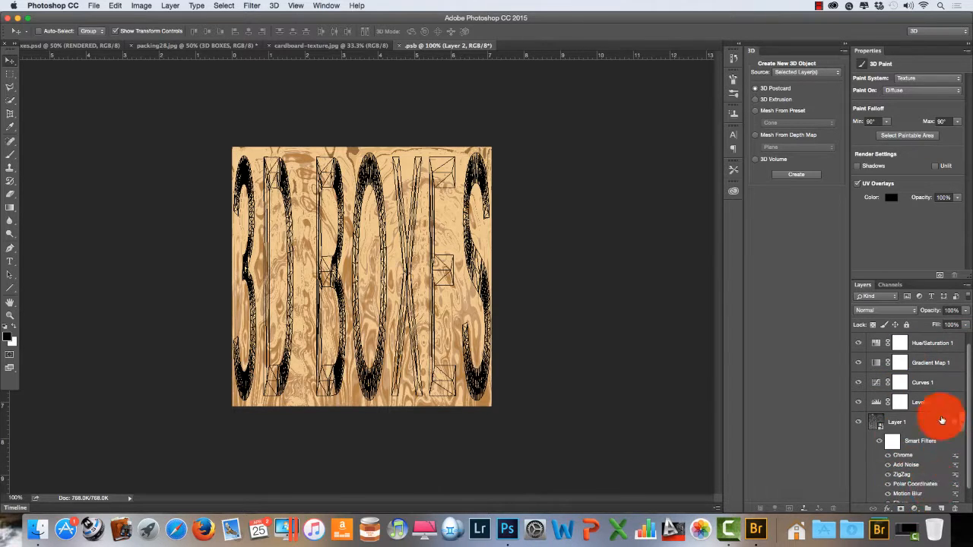
pyautogui.click(400, 45)
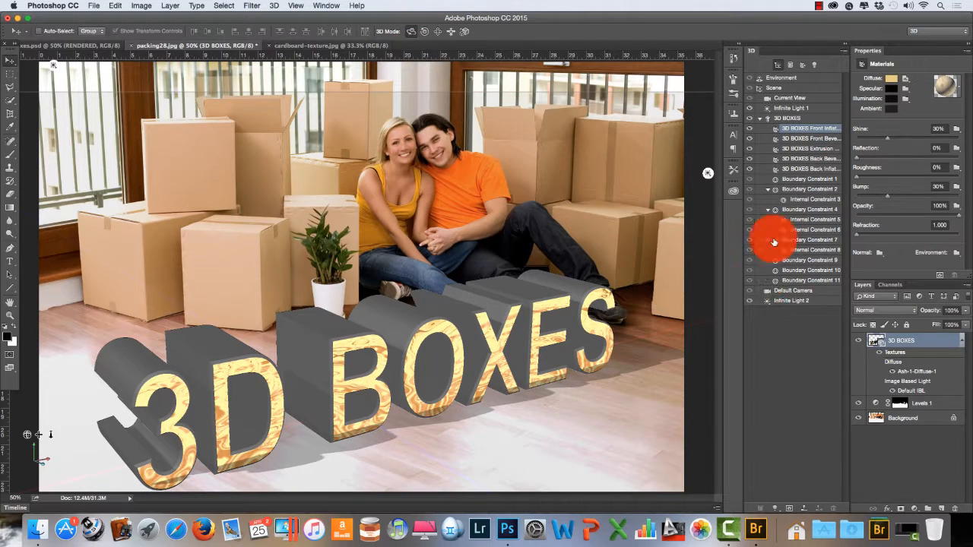
# Remove the diffuse texture from the front inflation material
pyautogui.click(910, 80)
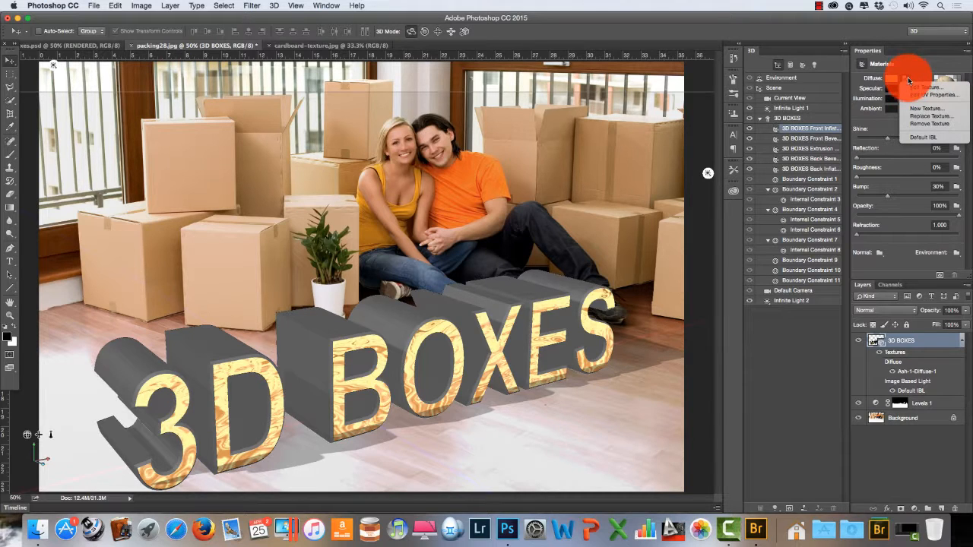
pyautogui.click(929, 123)
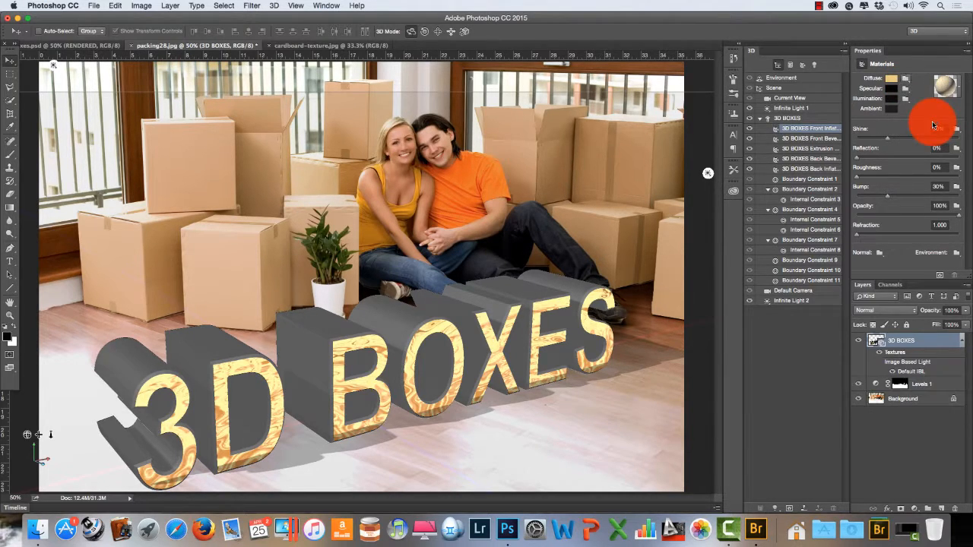
# Try blue, near-black and green diffuse colors on the front inflation material, and cancel the color change
pyautogui.click(893, 76)
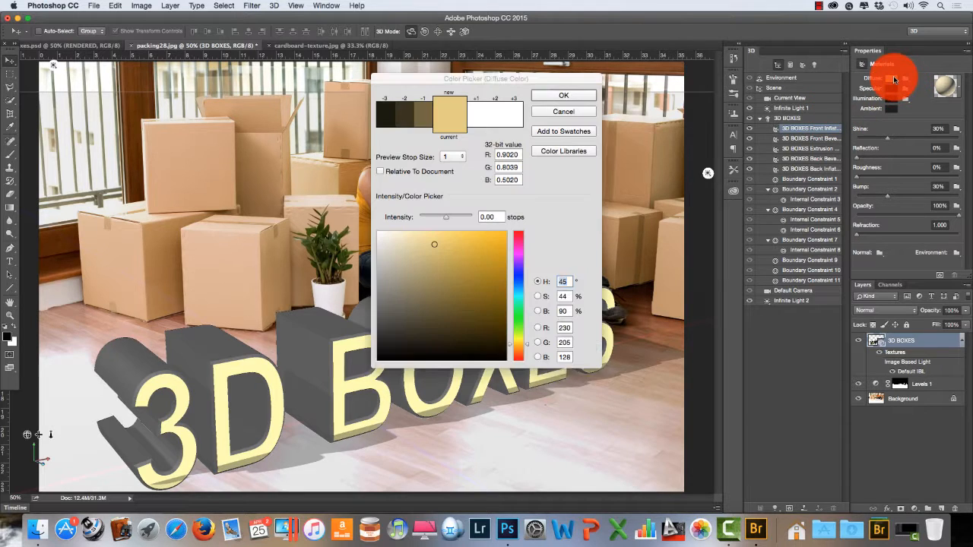
pyautogui.click(521, 278)
pyautogui.click(460, 308)
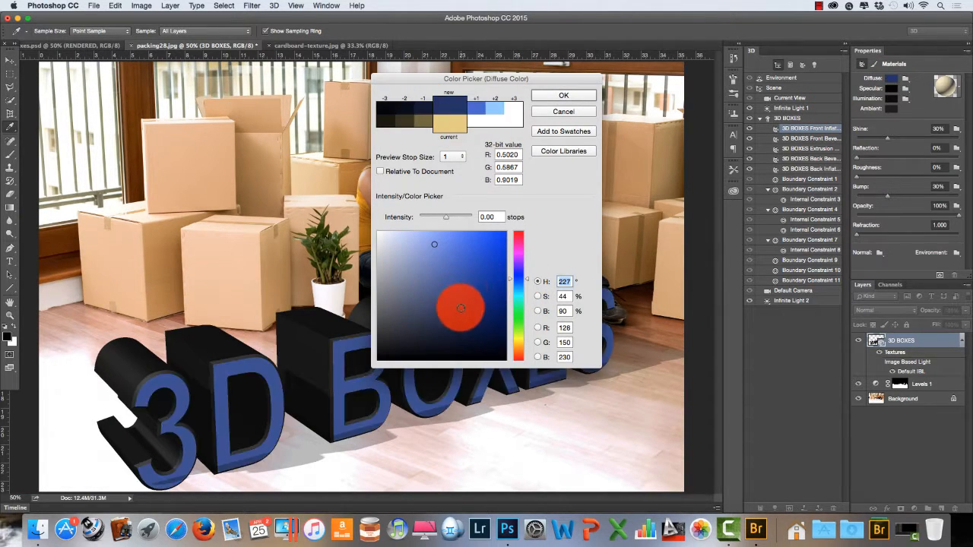
pyautogui.click(413, 308)
pyautogui.click(420, 342)
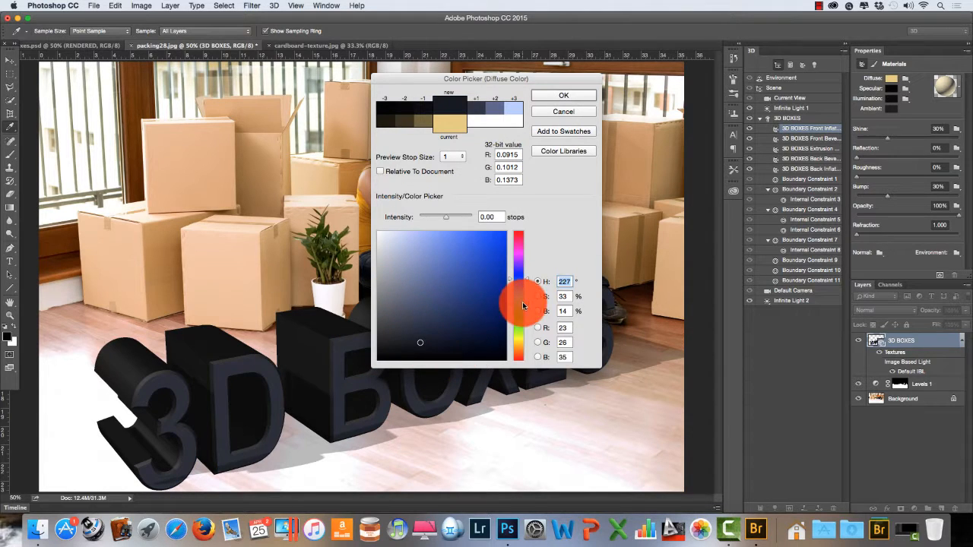
pyautogui.click(522, 304)
pyautogui.click(520, 318)
pyautogui.click(478, 238)
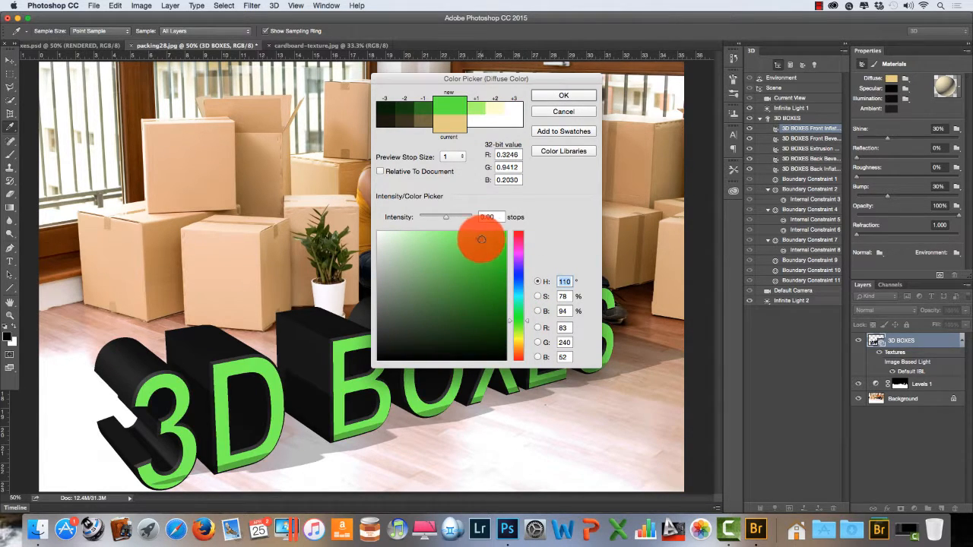
pyautogui.click(563, 111)
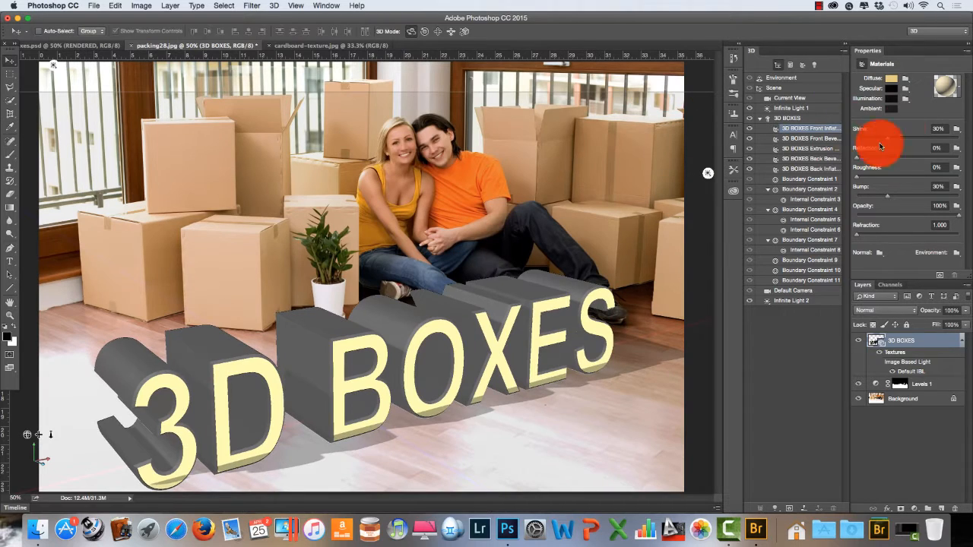
# Create a transparent 1024 × 1024 pixel diffuse texture at 144 pixels/inch for the front inflation material and open it for editing
pyautogui.click(907, 83)
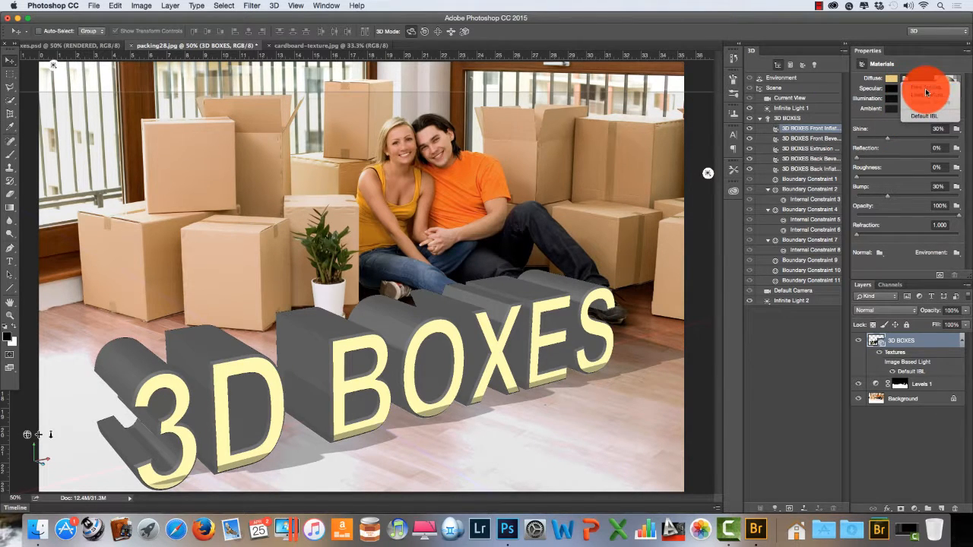
pyautogui.click(926, 92)
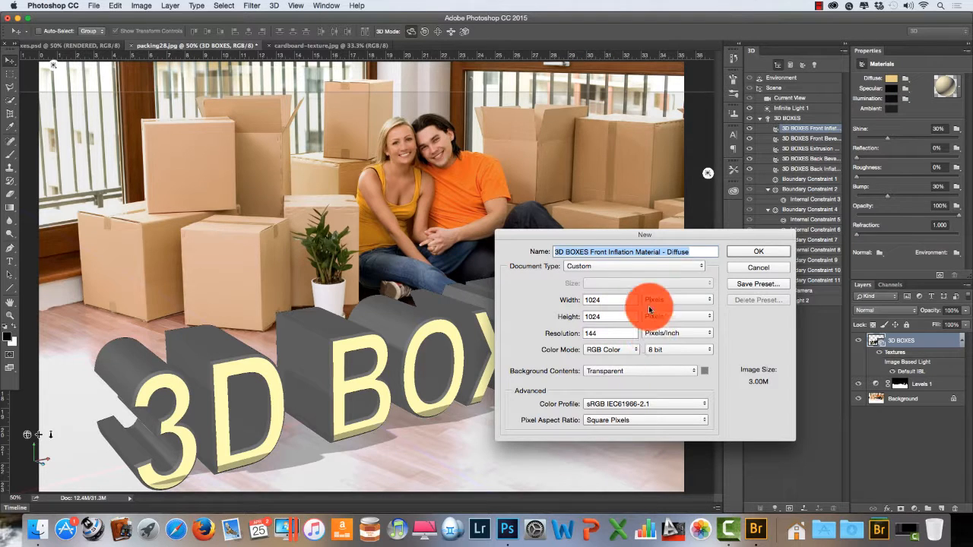
pyautogui.click(770, 250)
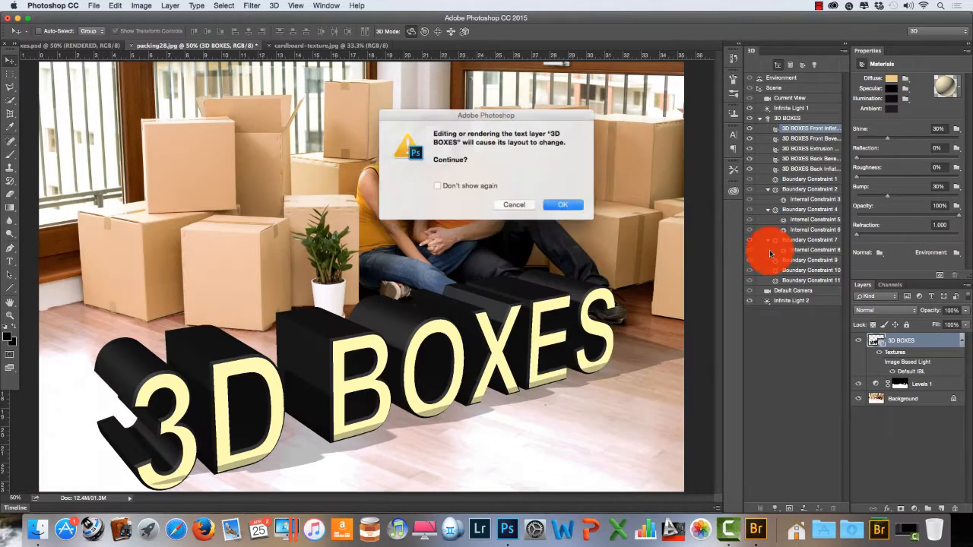
pyautogui.click(564, 204)
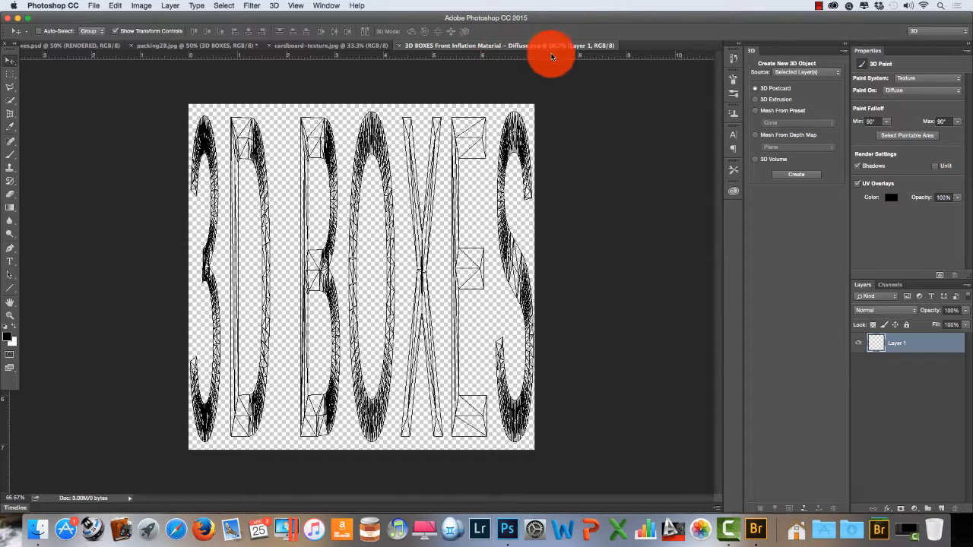
# Copy the cardboard-texture.jpg image into the front inflation diffuse document, scaled to about 30% and aligned with the canvas's upper-left corner
pyautogui.click(309, 45)
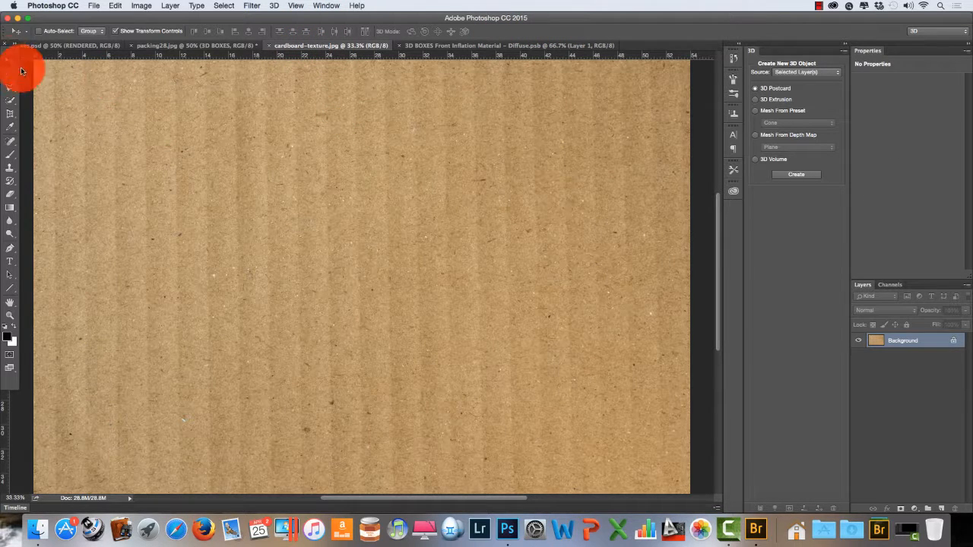
pyautogui.moveTo(350, 226); pyautogui.dragTo(321, 256)
pyautogui.moveTo(182, 101); pyautogui.dragTo(637, 390)
pyautogui.moveTo(331, 184); pyautogui.dragTo(226, 159)
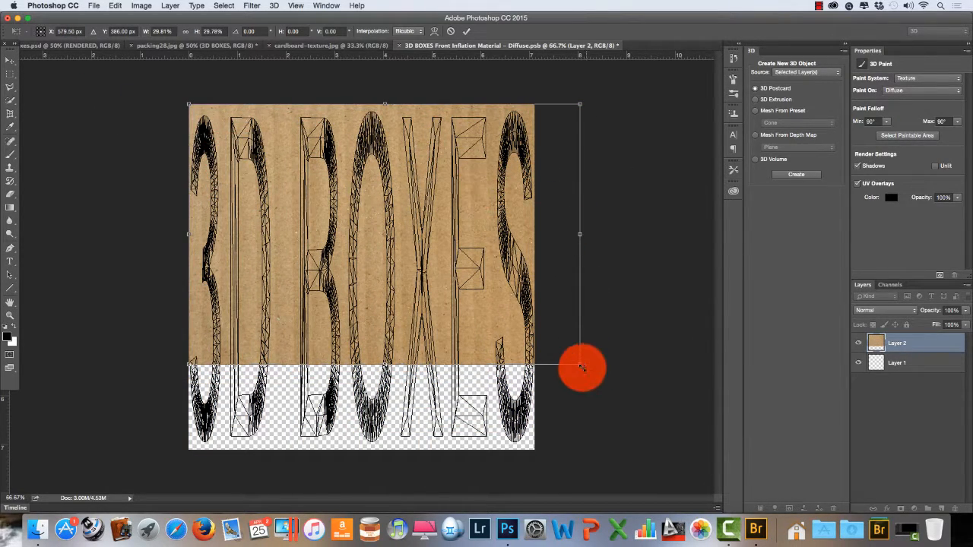
# Scale the cardboard layer to 13.17% width and 19.75% height so it fills the canvas's upper-left quarter
pyautogui.moveTo(574, 358); pyautogui.dragTo(353, 226)
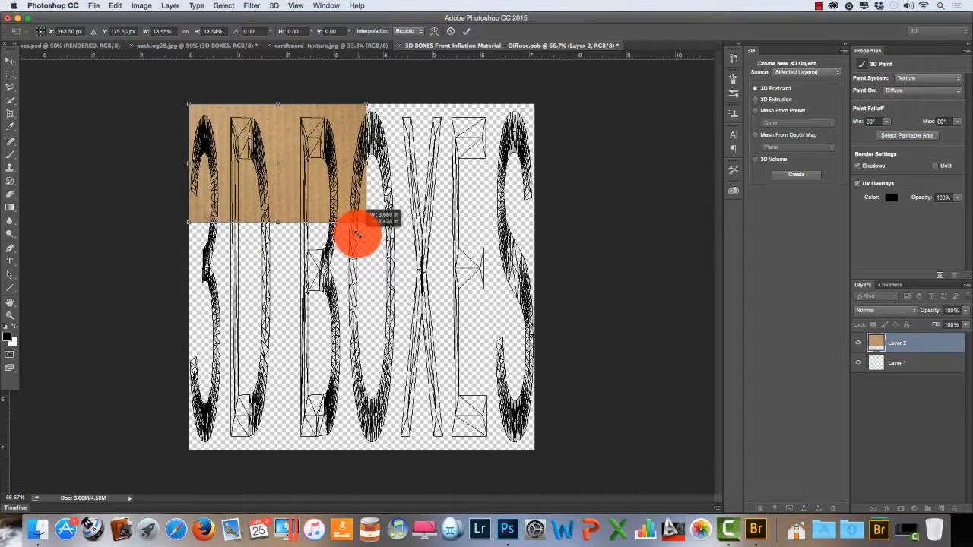
pyautogui.moveTo(355, 232); pyautogui.dragTo(361, 278)
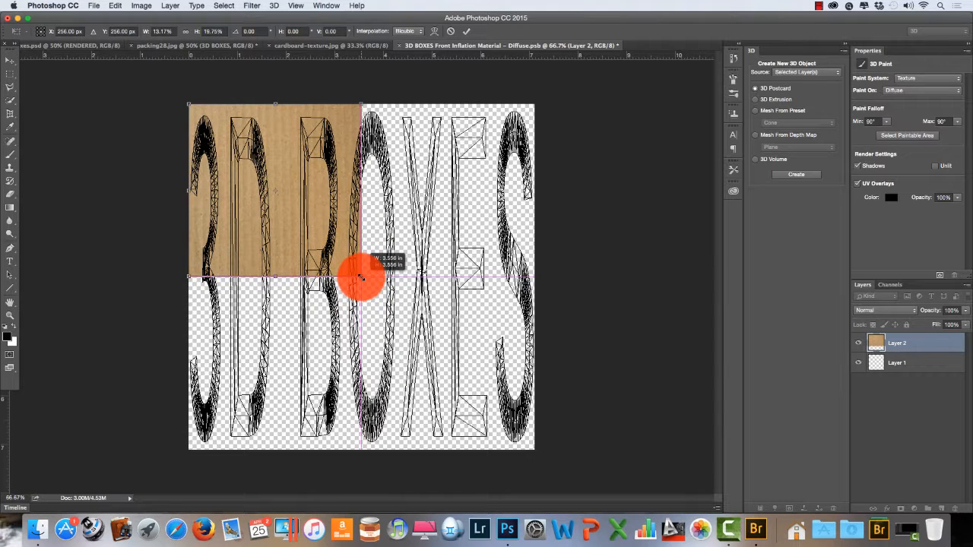
pyautogui.moveTo(361, 278); pyautogui.dragTo(361, 277)
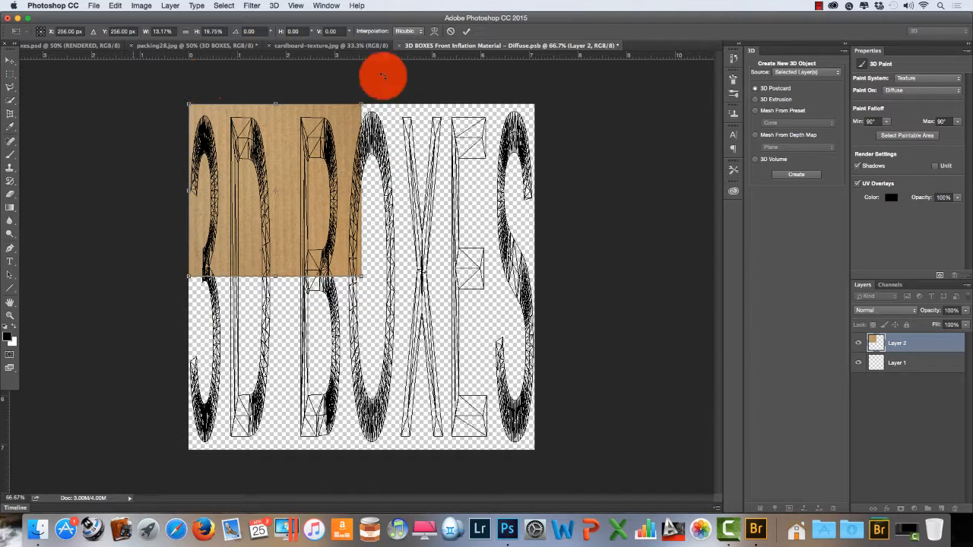
pyautogui.click(467, 32)
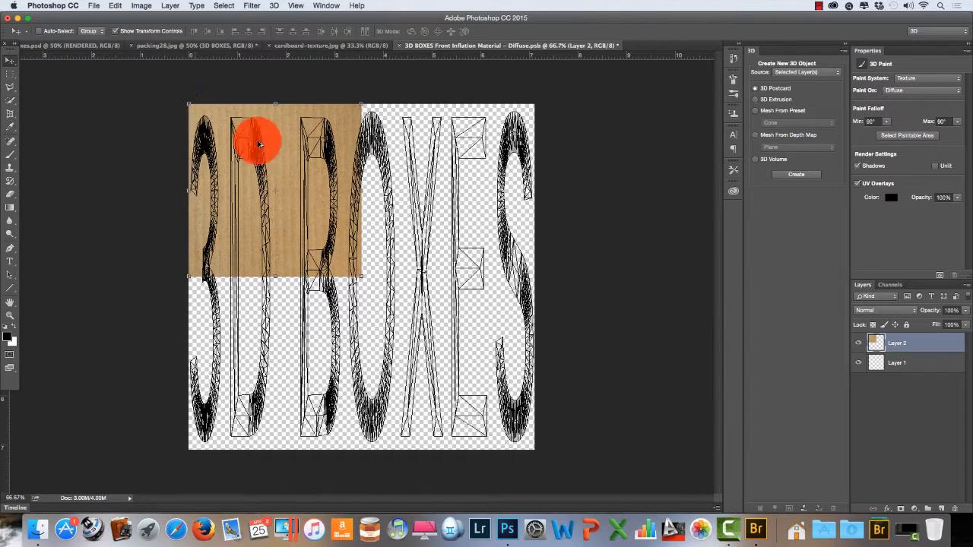
# Duplicate the cardboard layer into the canvas's upper-right quarter and flip the copy horizontally
pyautogui.moveTo(281, 146); pyautogui.dragTo(454, 144)
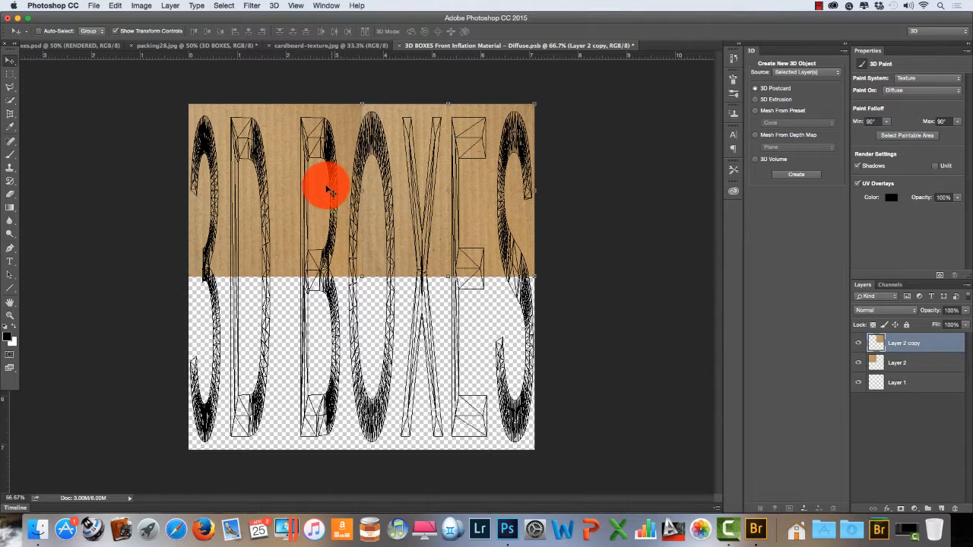
pyautogui.click(98, 6)
pyautogui.moveTo(112, 6)
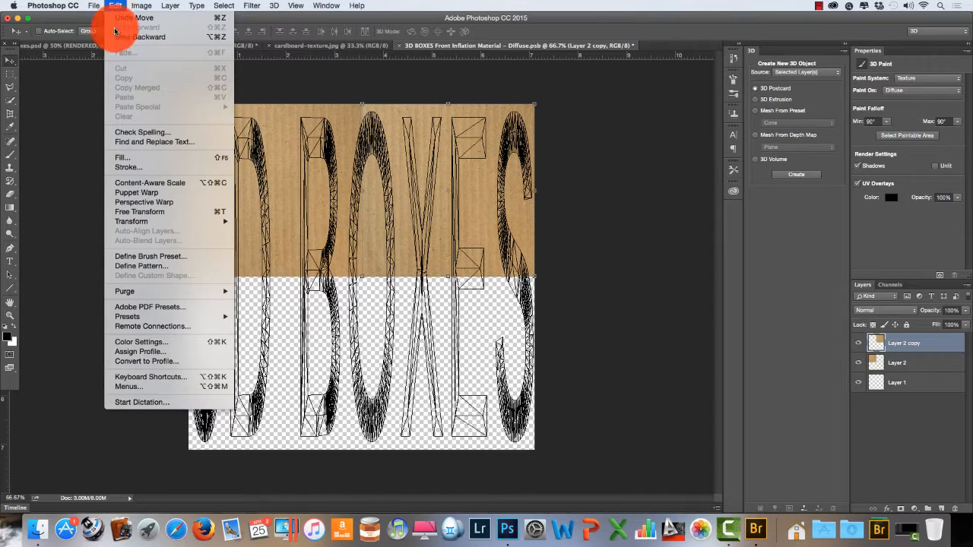
pyautogui.moveTo(196, 226)
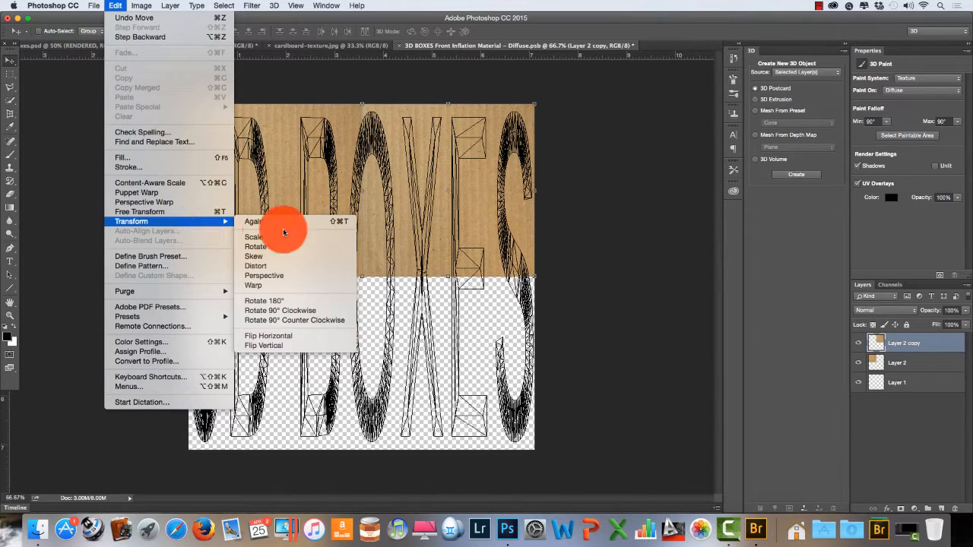
pyautogui.click(296, 336)
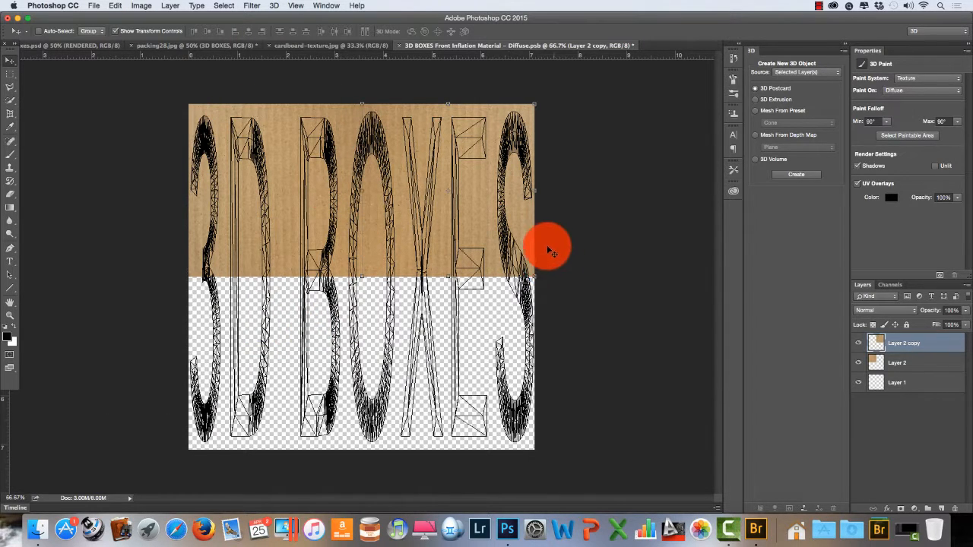
# Duplicate both upper cardboard layers into the canvas's lower half and flip the copies vertically
pyautogui.keyDown('shift'); pyautogui.click(924, 364); pyautogui.keyUp('shift')
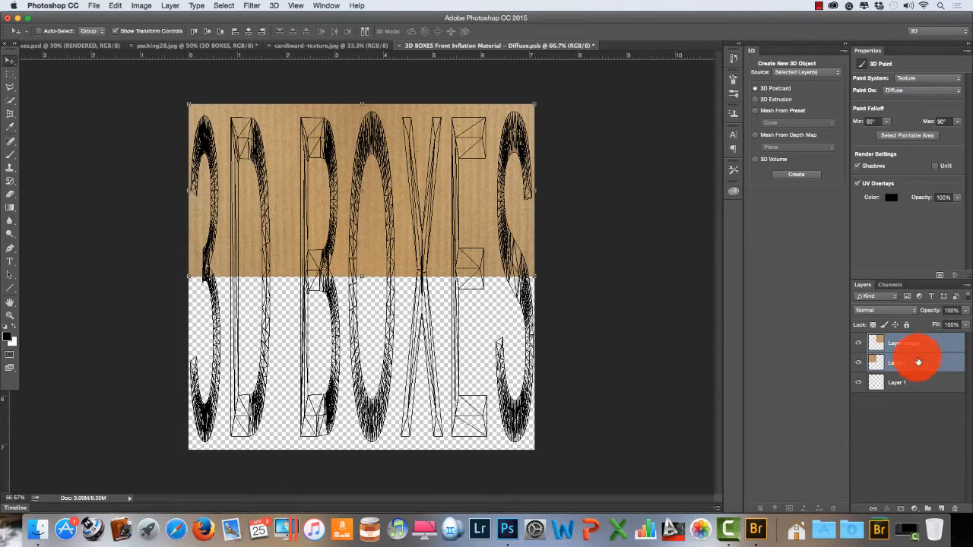
pyautogui.moveTo(398, 141); pyautogui.dragTo(396, 316)
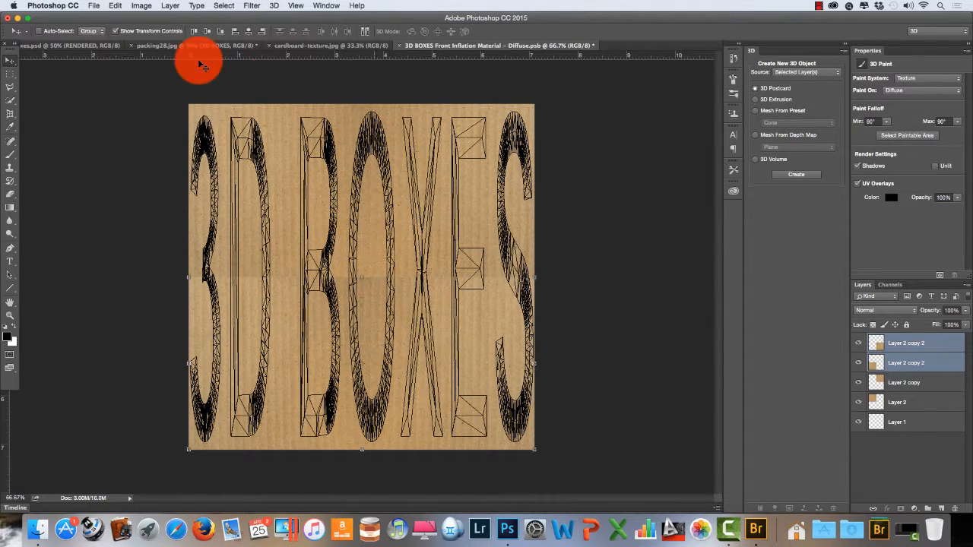
pyautogui.click(115, 5)
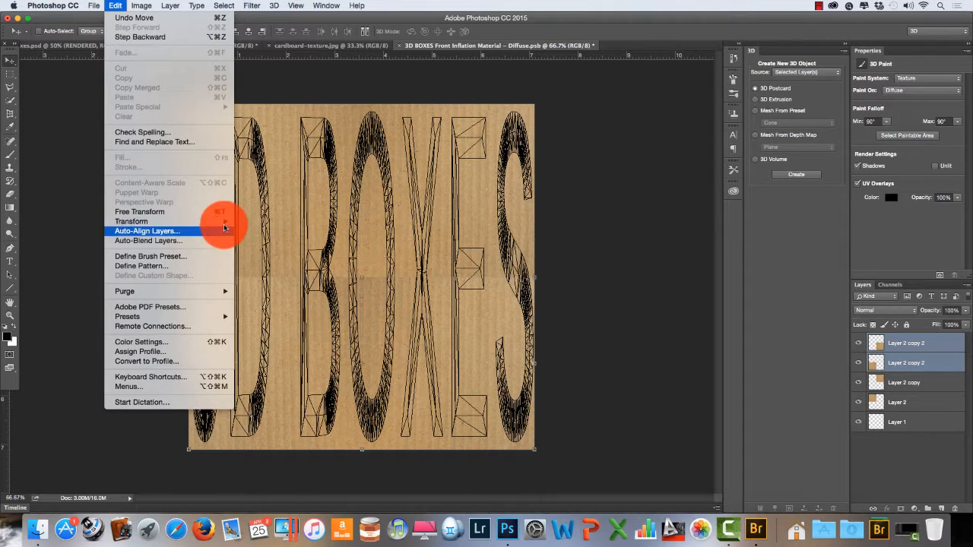
pyautogui.moveTo(221, 221)
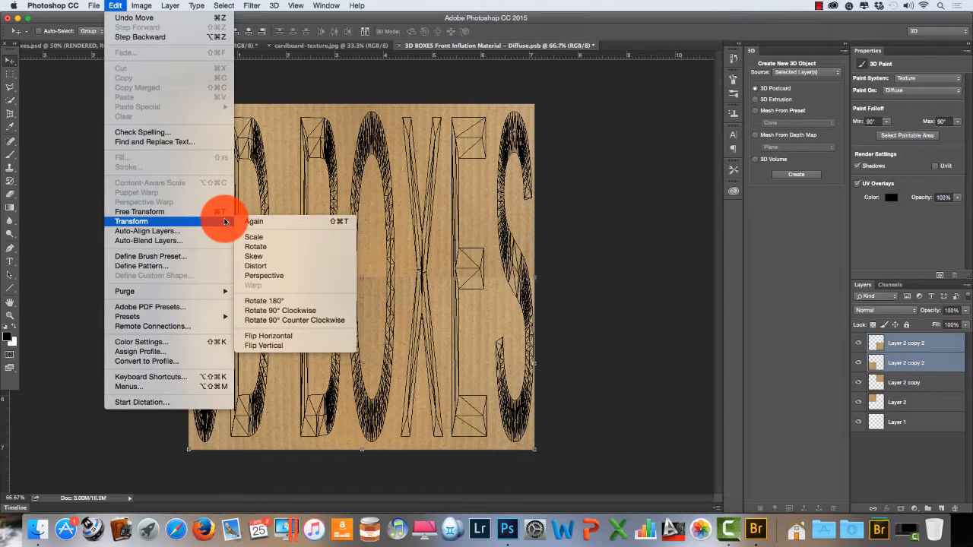
pyautogui.click(300, 345)
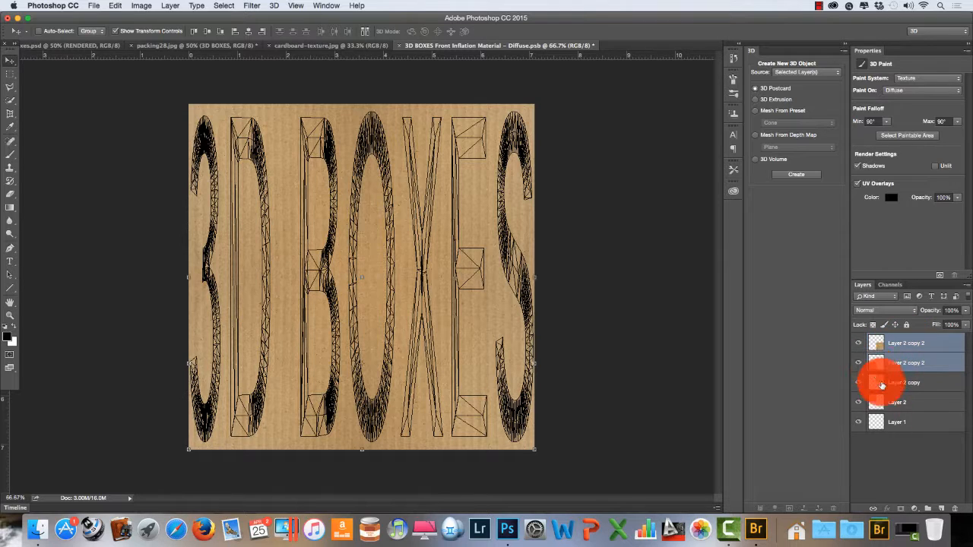
# Merge the four cardboard layers into one layer, leaving the empty Layer 1 separate
pyautogui.click(911, 348)
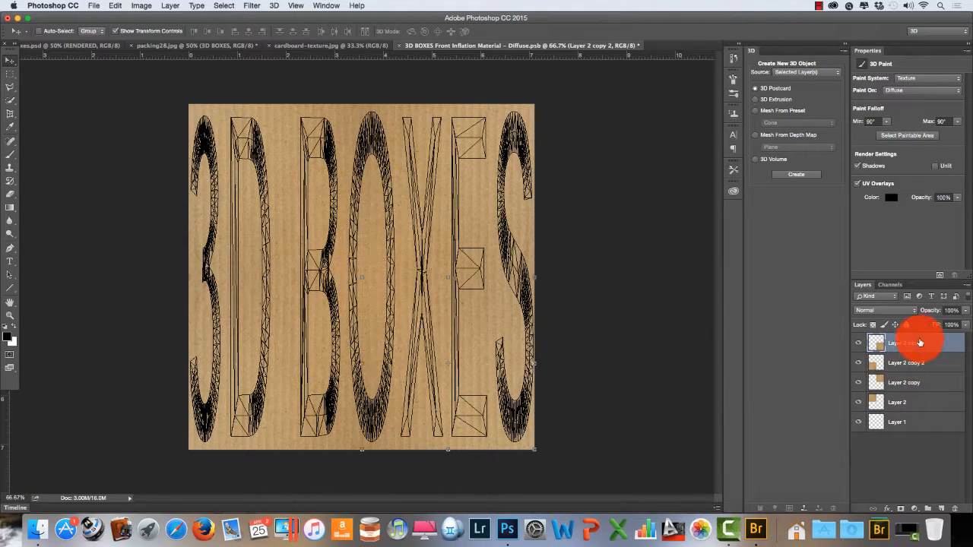
pyautogui.keyDown('shift'); pyautogui.click(914, 403); pyautogui.keyUp('shift')
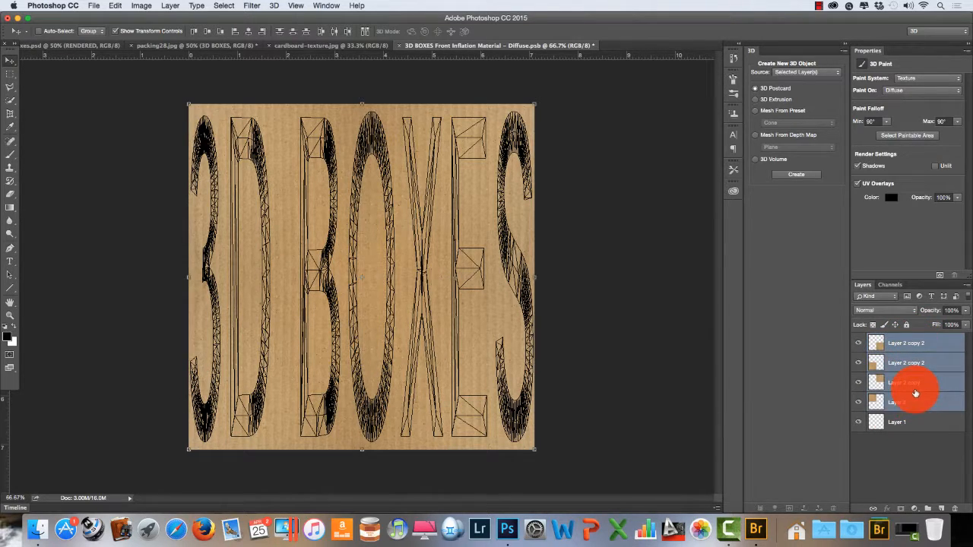
pyautogui.rightClick(915, 393)
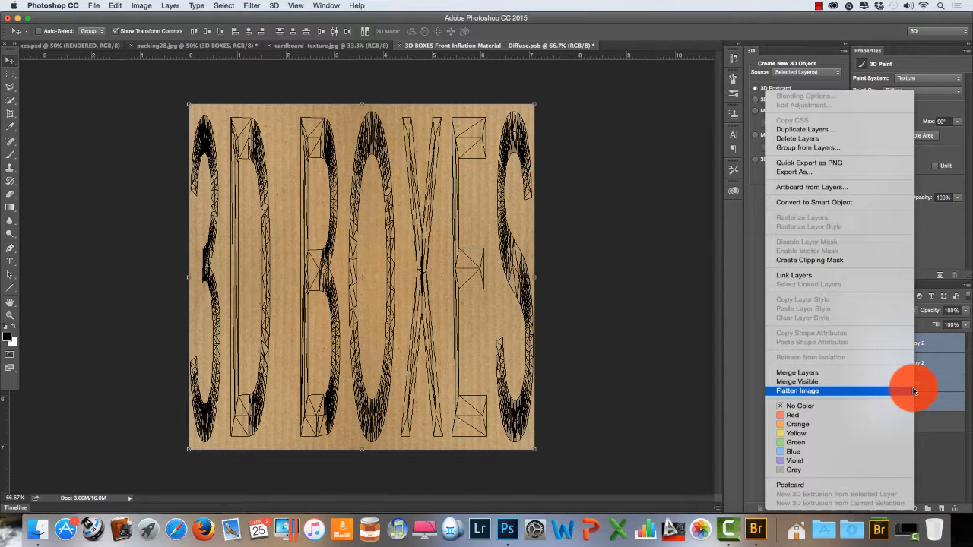
pyautogui.click(874, 372)
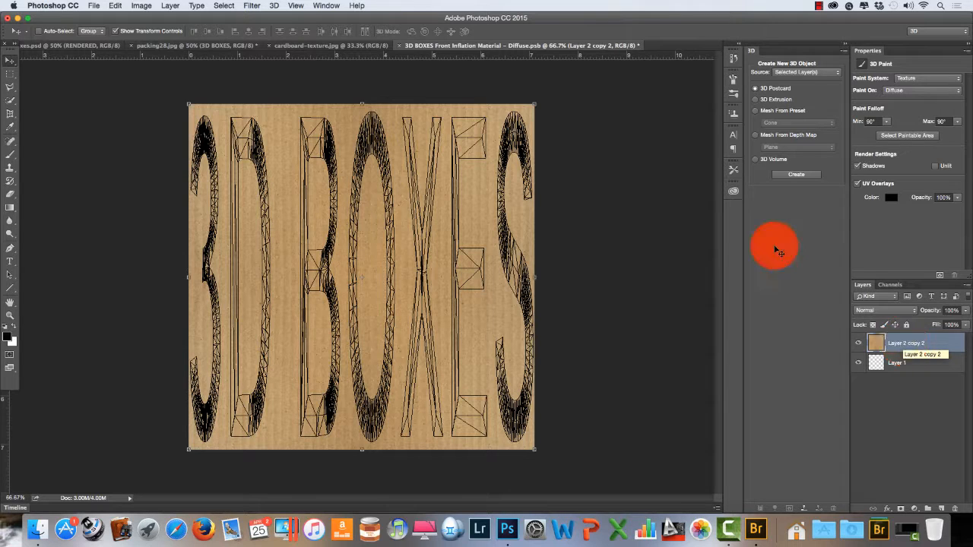
# Save and close the front inflation diffuse document, close cardboard-texture.jpg, and compare the 3D text with the finished BOXES rendering
pyautogui.click(400, 46)
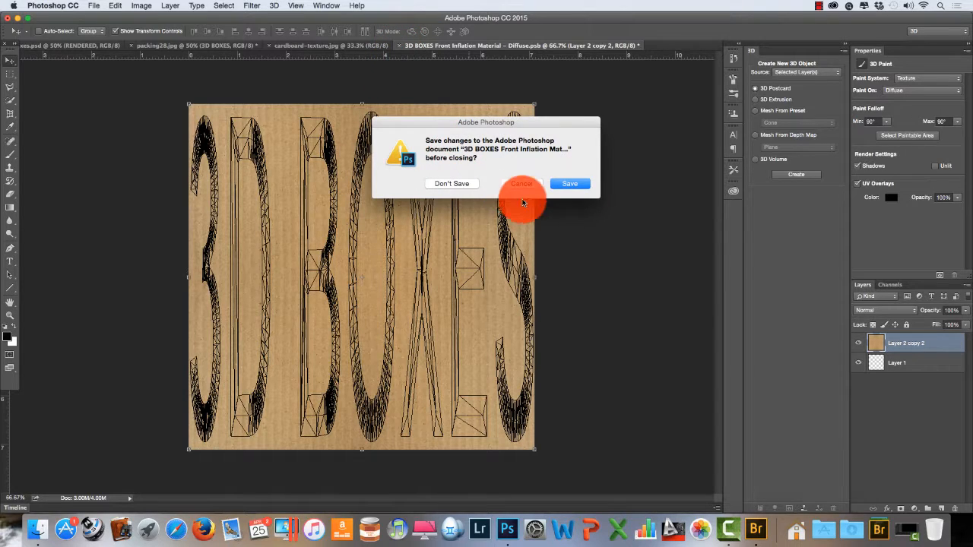
pyautogui.click(572, 190)
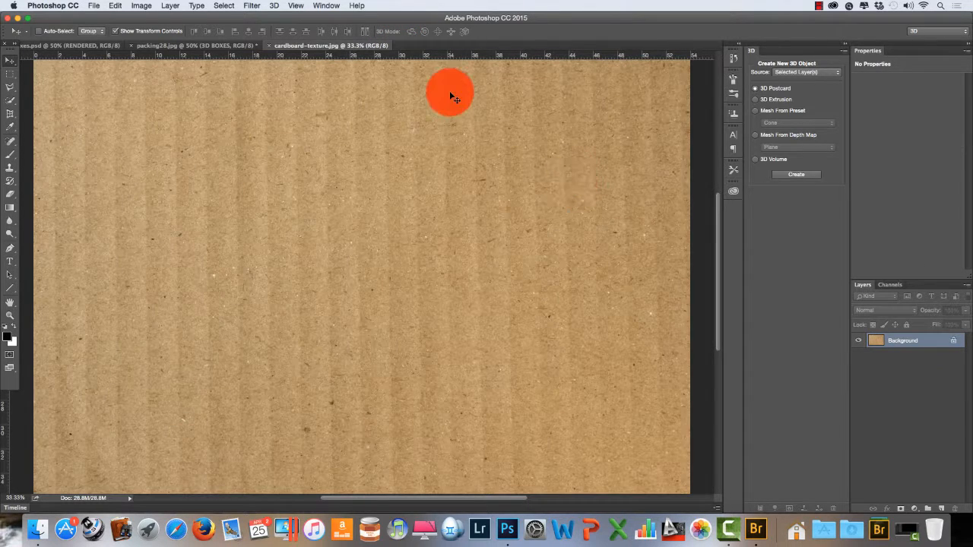
pyautogui.click(268, 48)
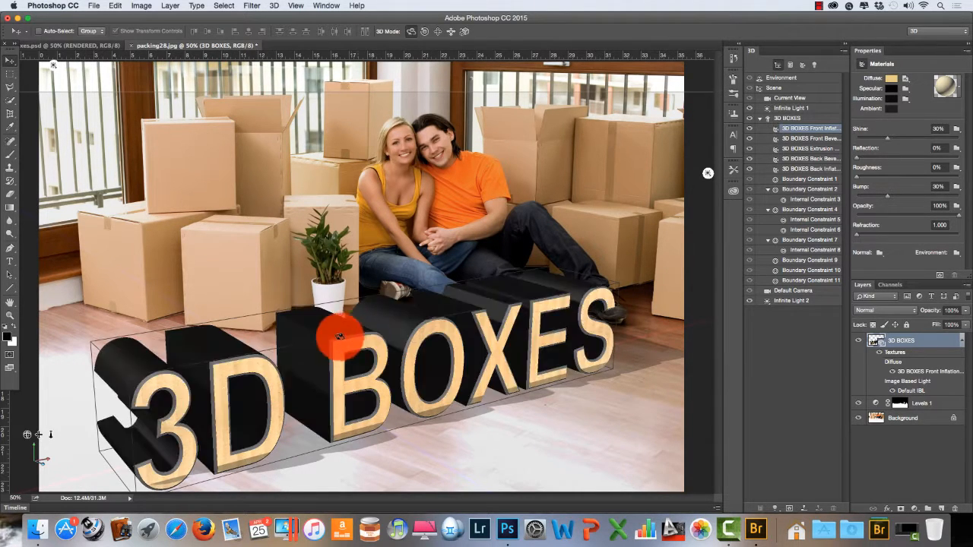
pyautogui.click(99, 46)
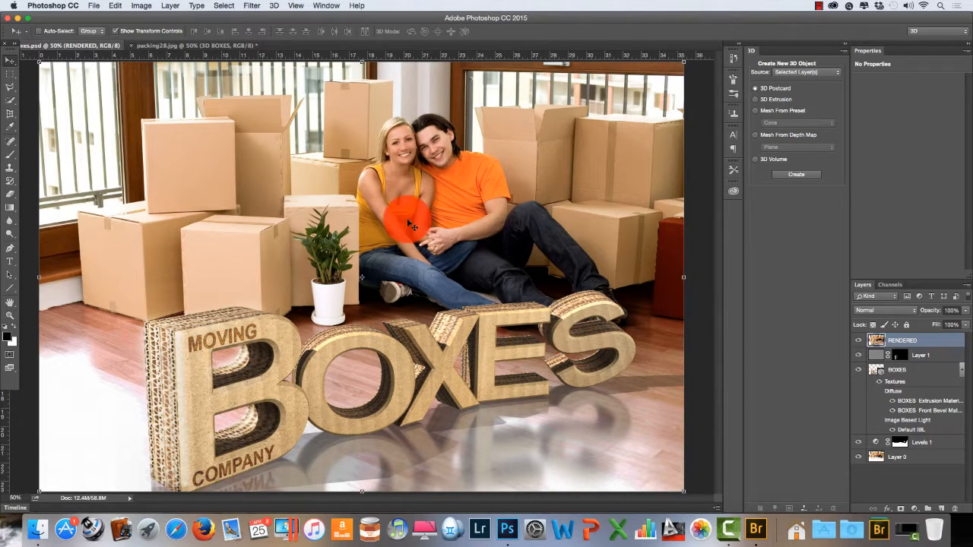
pyautogui.click(169, 45)
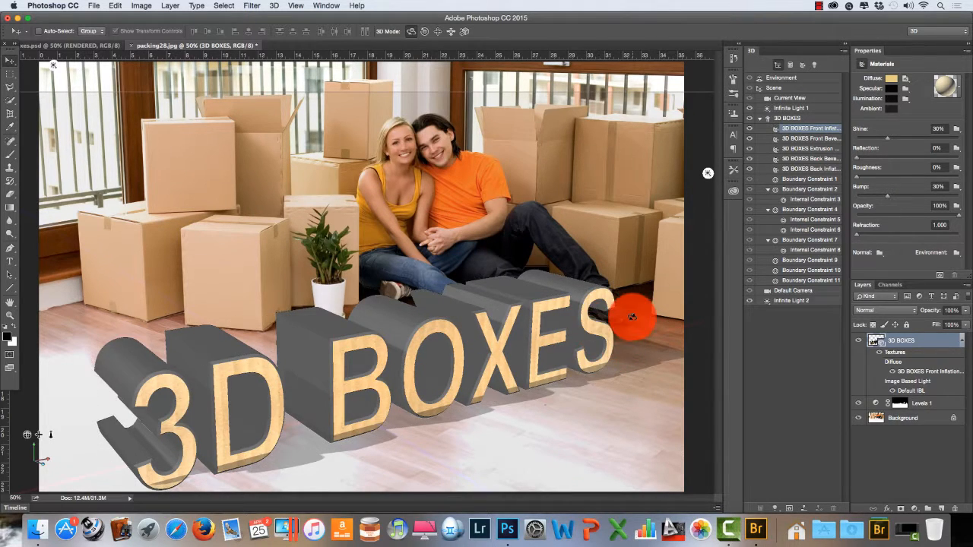
# Reopen the front inflation diffuse texture and scale the merged cardboard layer to 50% width, keeping its left edge fixed
pyautogui.click(904, 79)
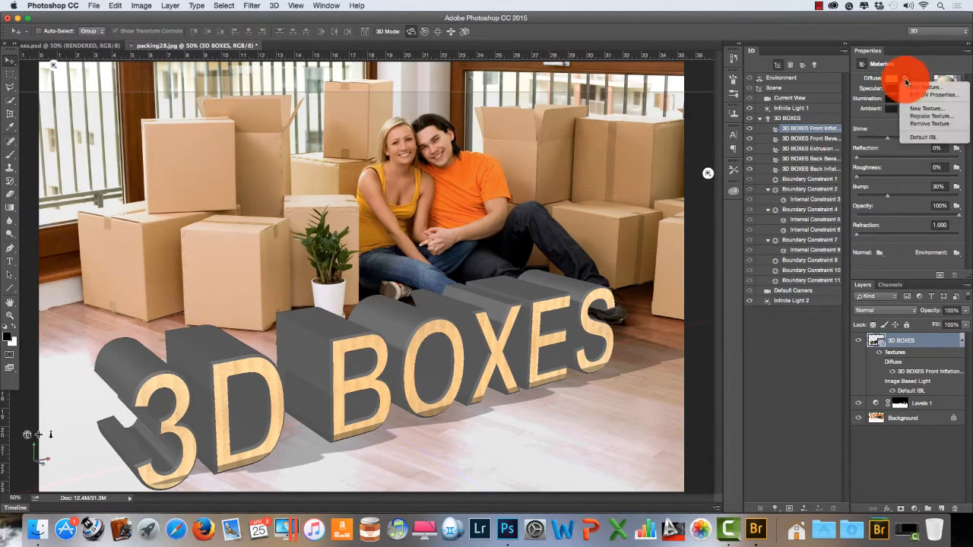
pyautogui.click(921, 89)
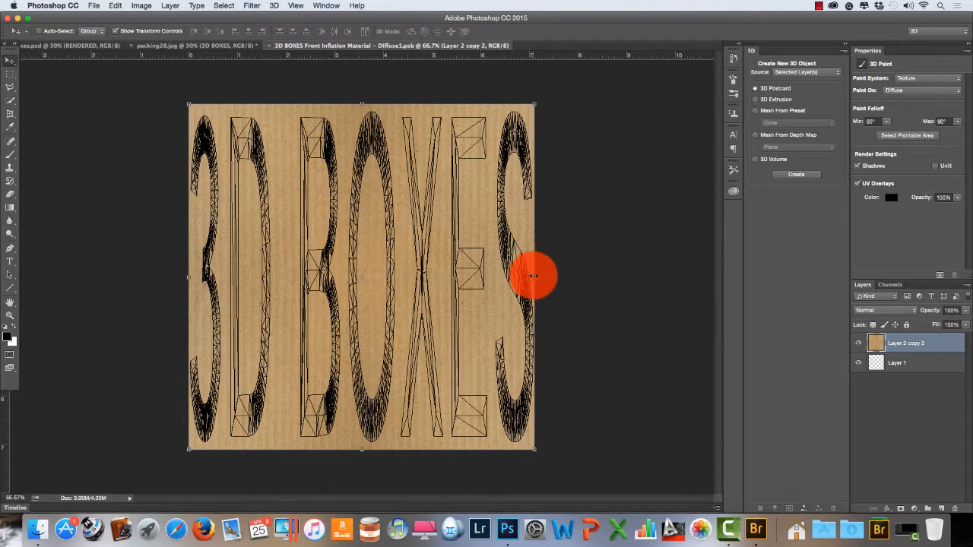
pyautogui.moveTo(533, 276); pyautogui.dragTo(358, 275)
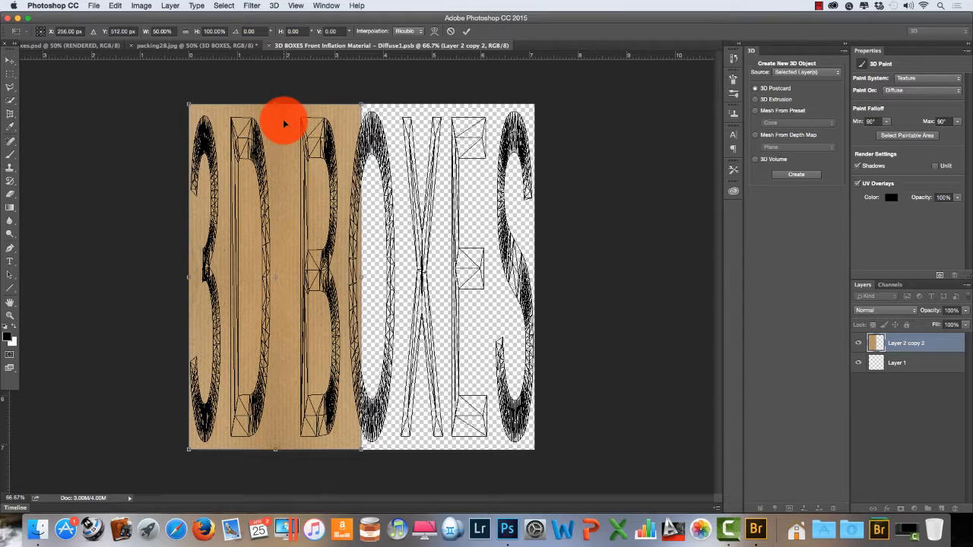
pyautogui.click(472, 32)
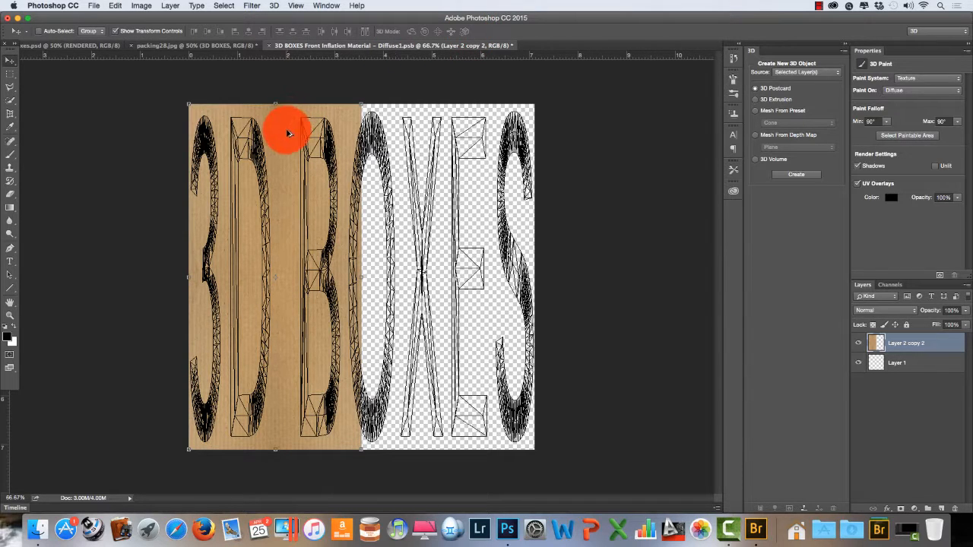
# Duplicate the narrowed cardboard layer into the canvas's right half and flip the copy horizontally
pyautogui.moveTo(288, 136); pyautogui.dragTo(459, 135)
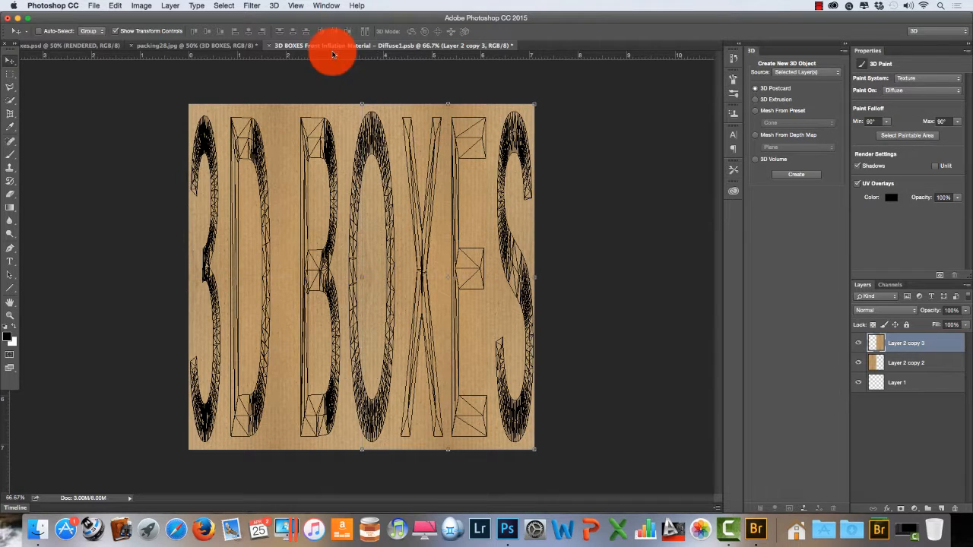
pyautogui.click(116, 6)
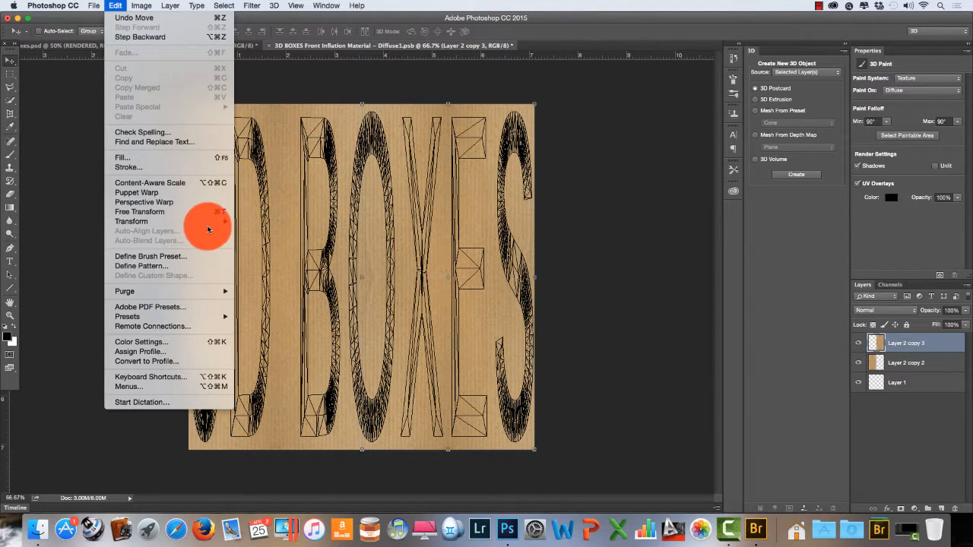
pyautogui.moveTo(207, 221)
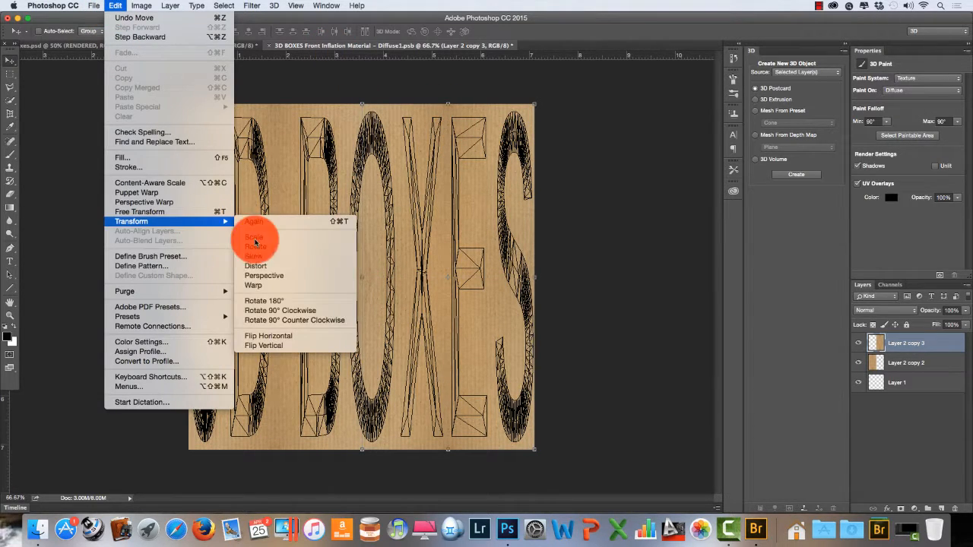
pyautogui.click(308, 335)
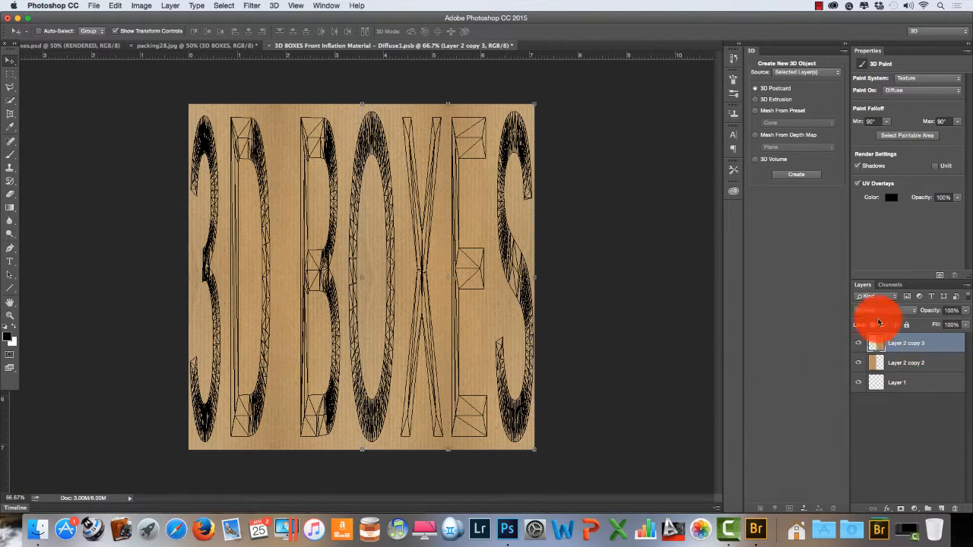
# Save and close the retiled diffuse texture, and check the front faces of the 3D text against the finished BOXES rendering
pyautogui.click(270, 46)
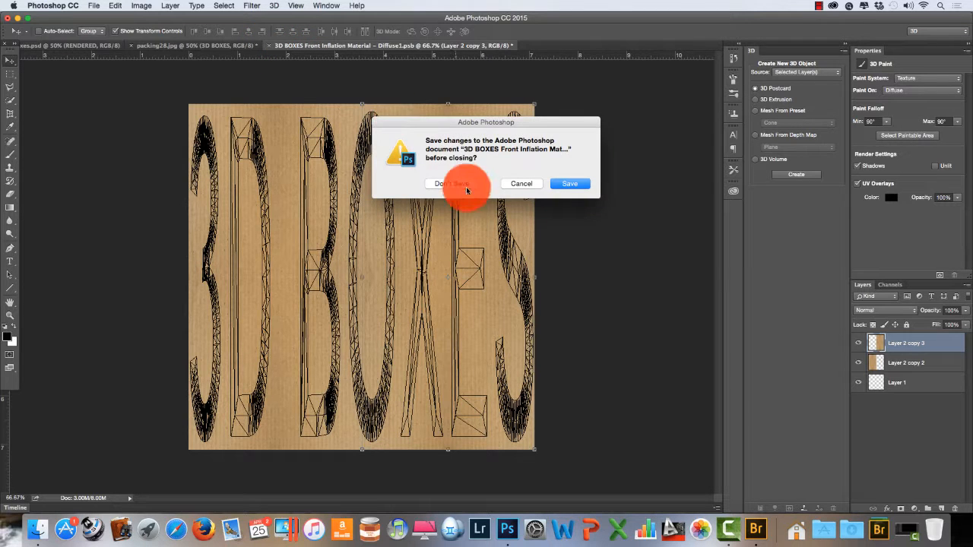
pyautogui.click(575, 186)
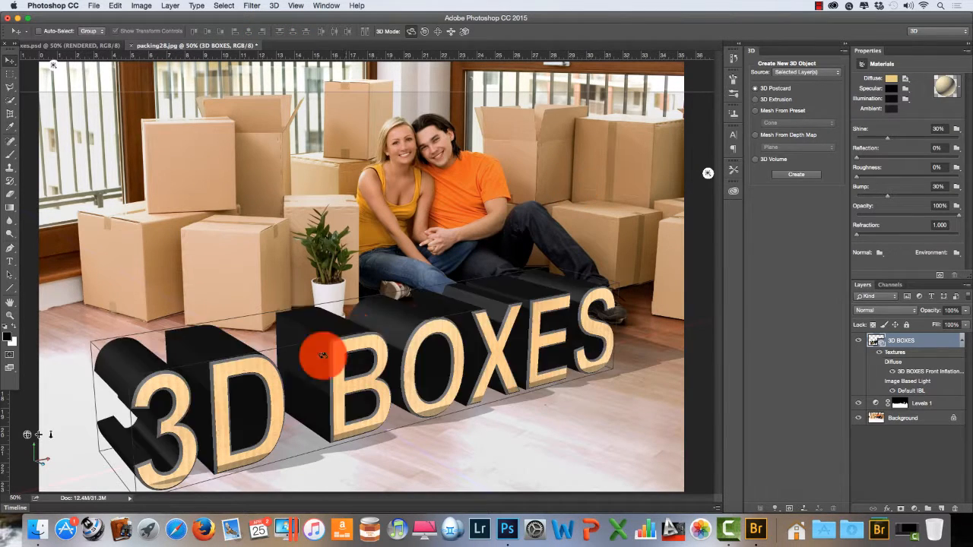
pyautogui.click(419, 369)
pyautogui.click(92, 45)
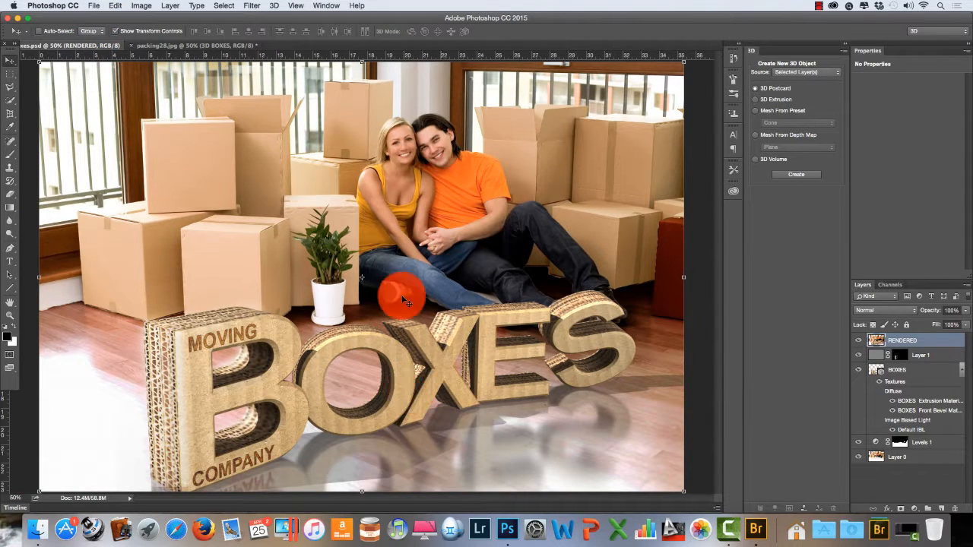
pyautogui.click(211, 44)
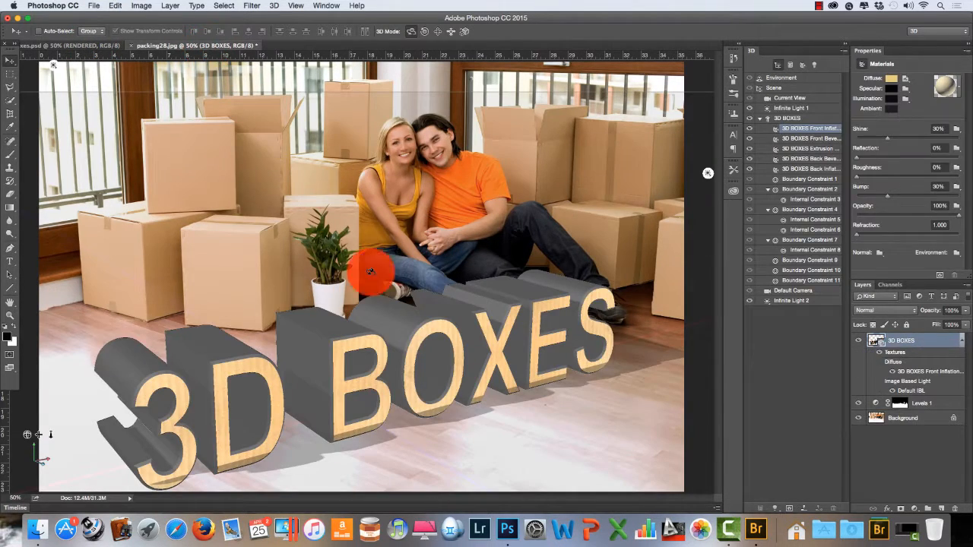
# Reopen the front inflation diffuse texture and add a Vibrance adjustment layer with vibrance +79 and saturation +7
pyautogui.click(906, 78)
pyautogui.click(909, 86)
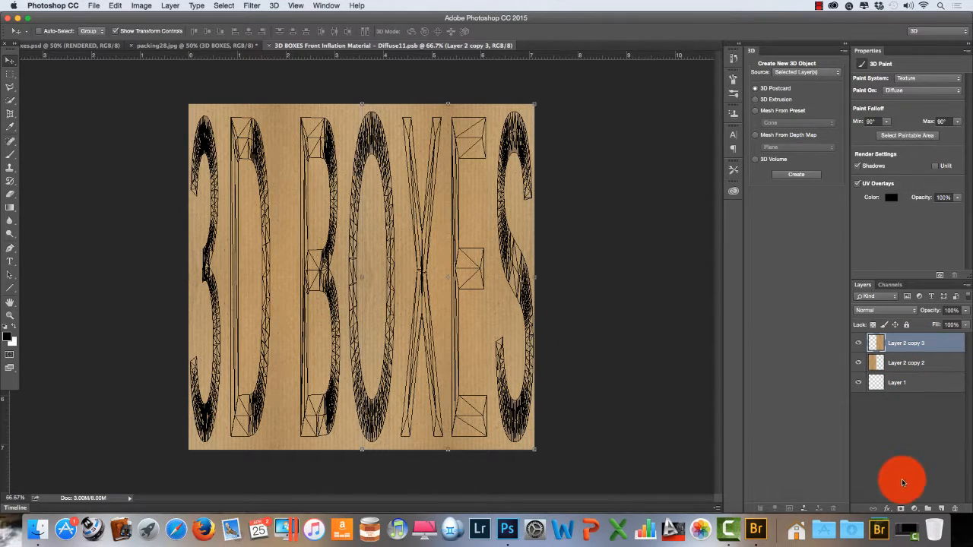
pyautogui.click(913, 508)
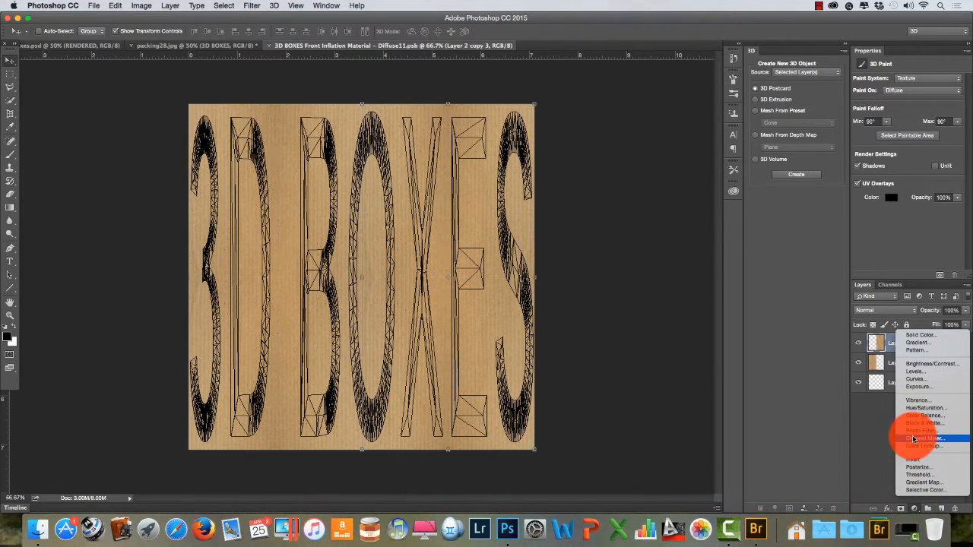
pyautogui.click(918, 400)
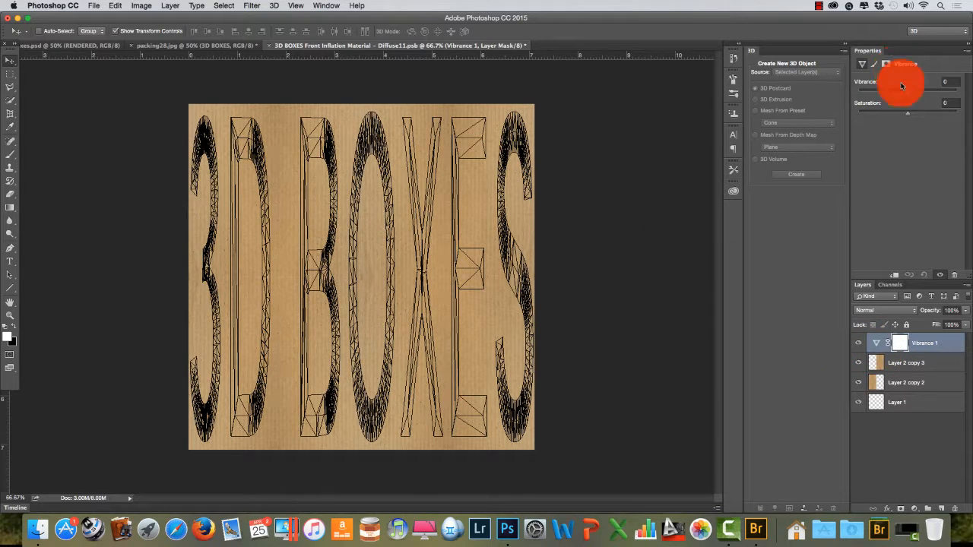
pyautogui.moveTo(907, 92); pyautogui.dragTo(928, 99)
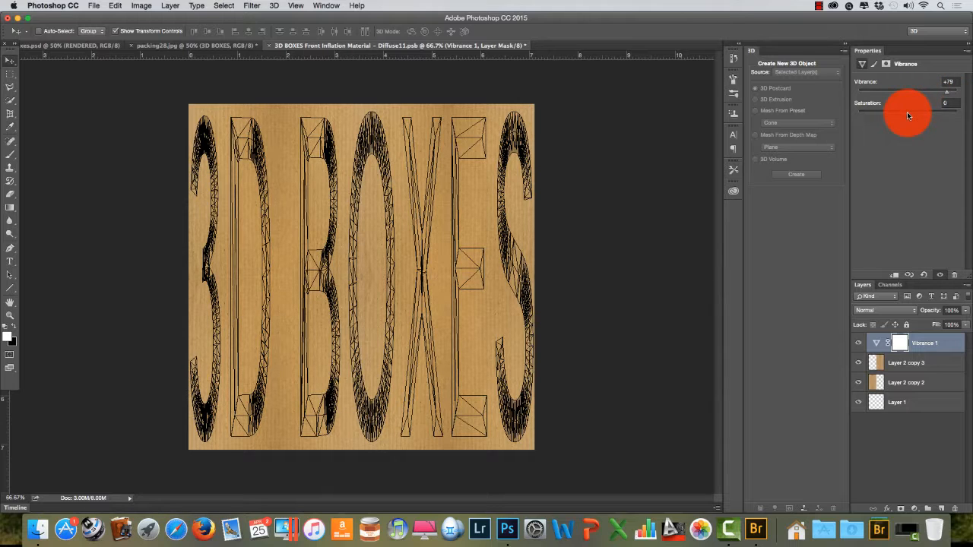
pyautogui.moveTo(907, 111); pyautogui.dragTo(911, 114)
# Save and close the recolored diffuse texture, check the 3D text deselected, and reselect its front inflation material
pyautogui.click(269, 46)
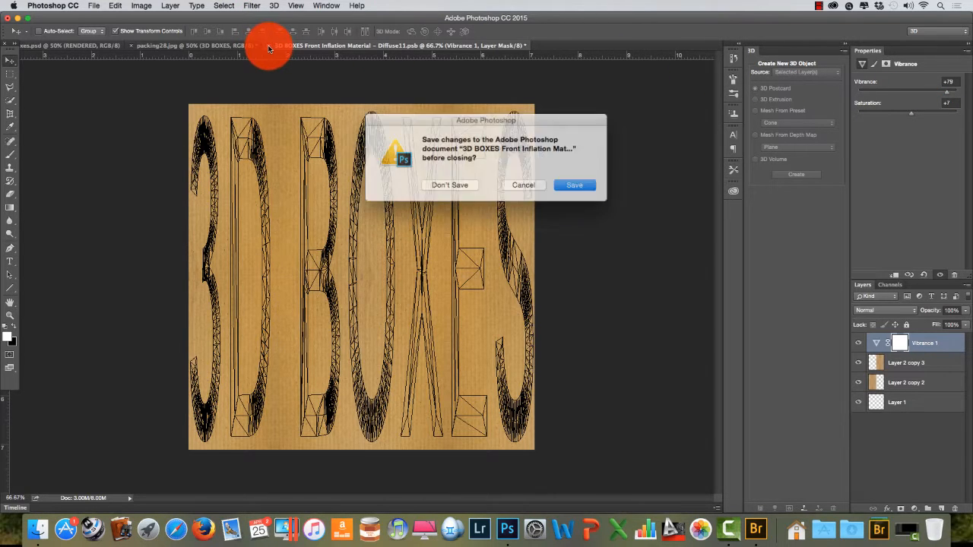
pyautogui.click(570, 185)
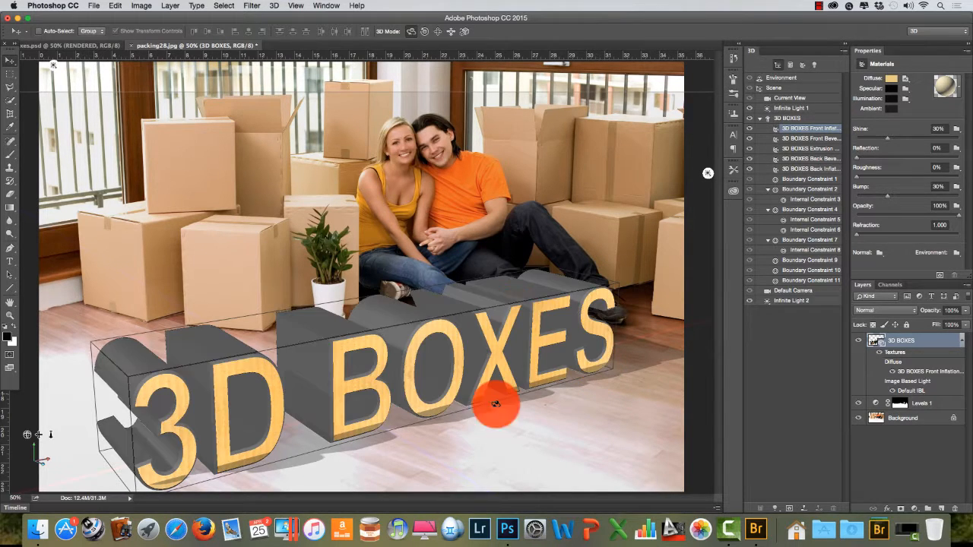
pyautogui.click(702, 400)
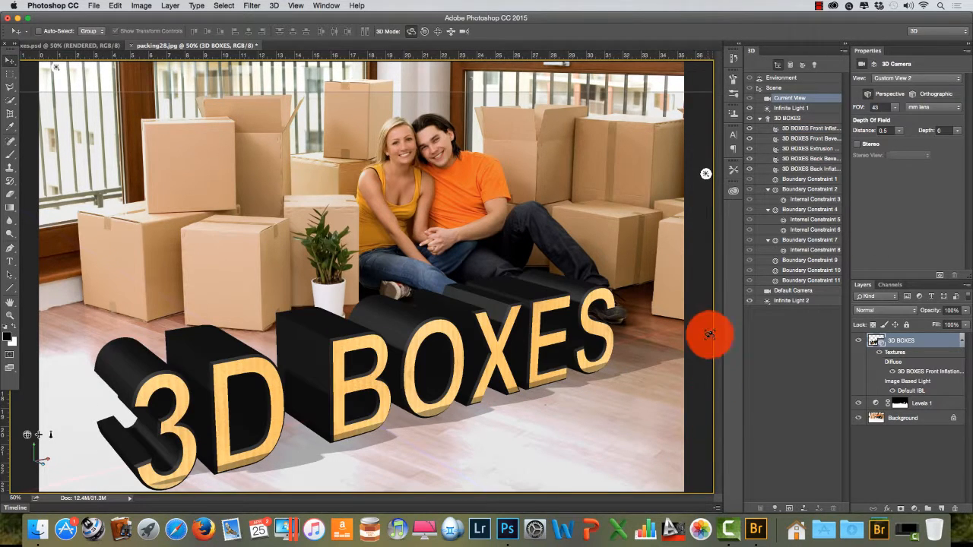
pyautogui.click(809, 129)
pyautogui.click(901, 85)
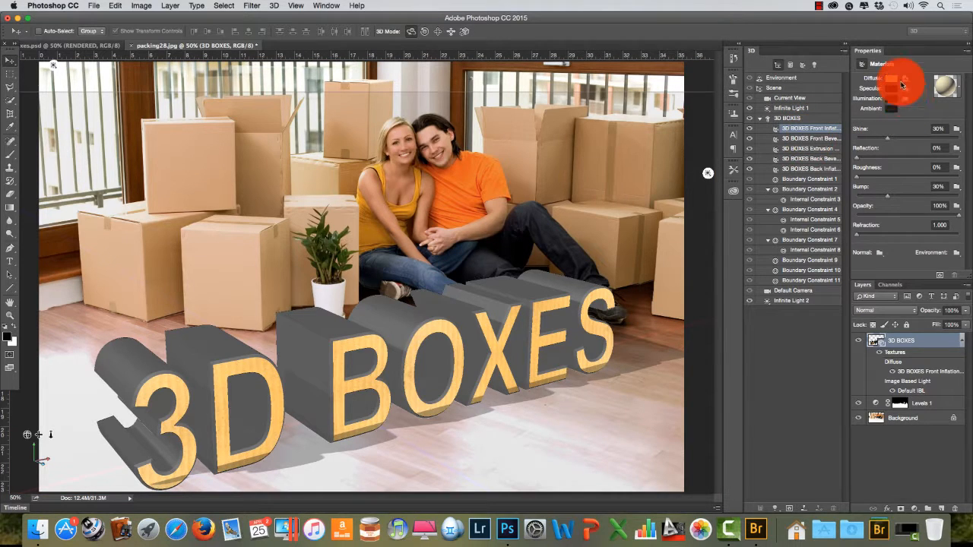
pyautogui.click(945, 88)
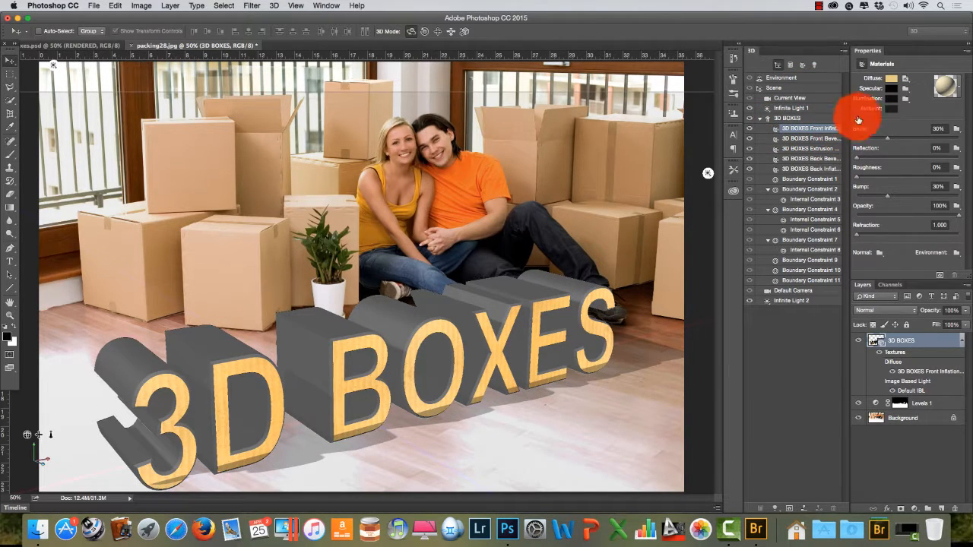
pyautogui.click(906, 79)
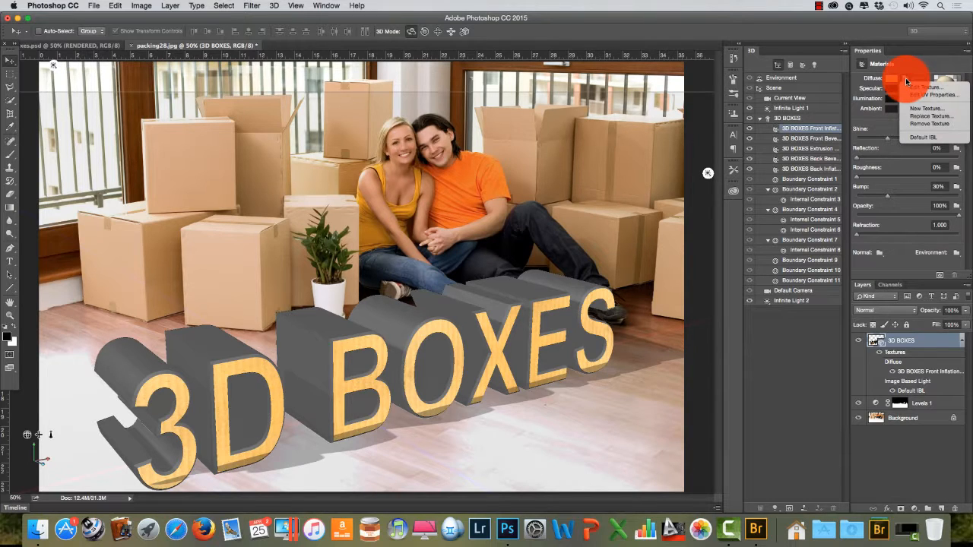
pyautogui.click(919, 77)
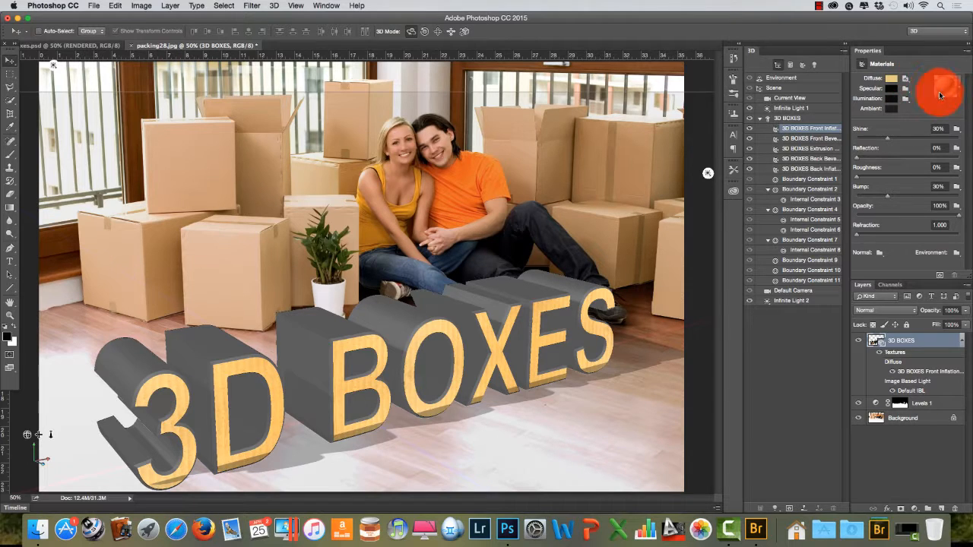
pyautogui.click(949, 87)
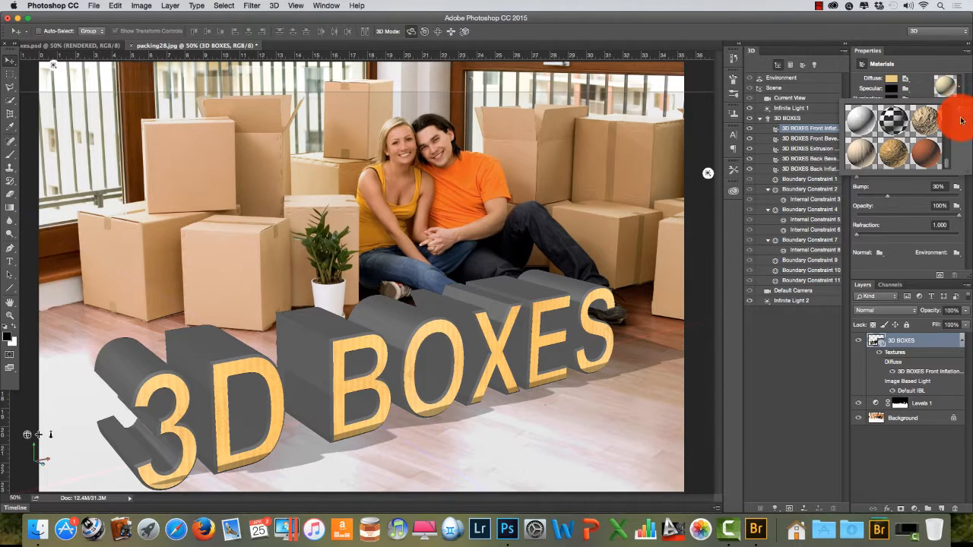
pyautogui.click(964, 114)
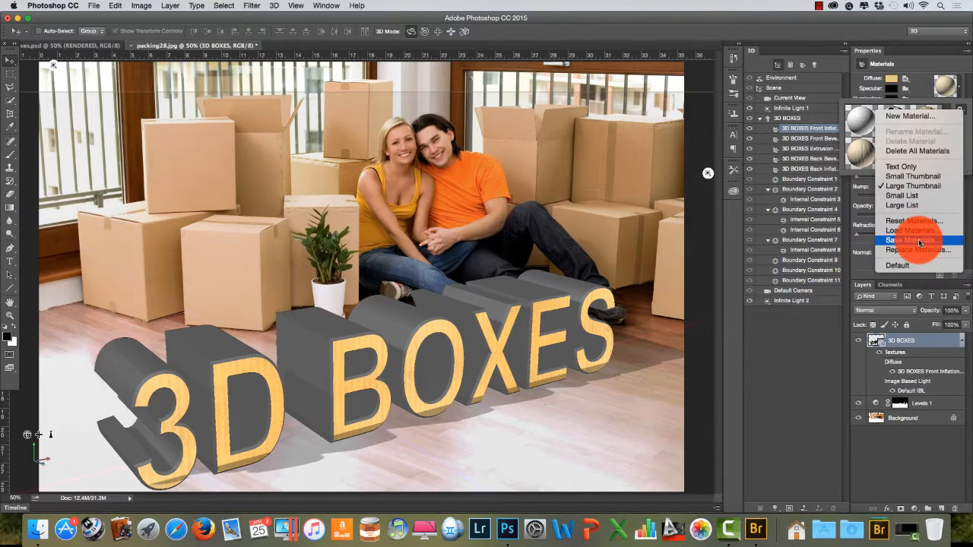
pyautogui.click(918, 80)
pyautogui.click(919, 80)
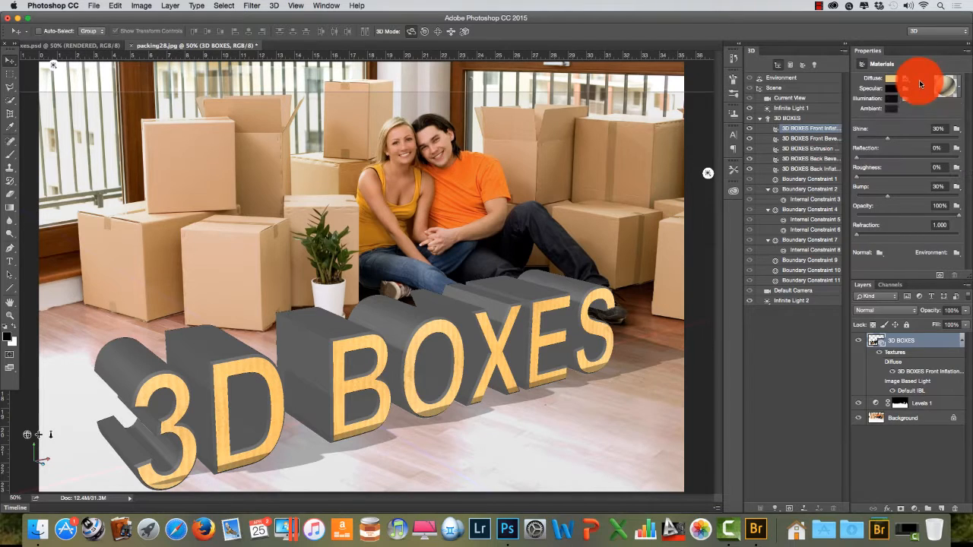
# Save the materials as a file named cardboard face.p3m in the Materials folder
pyautogui.click(961, 91)
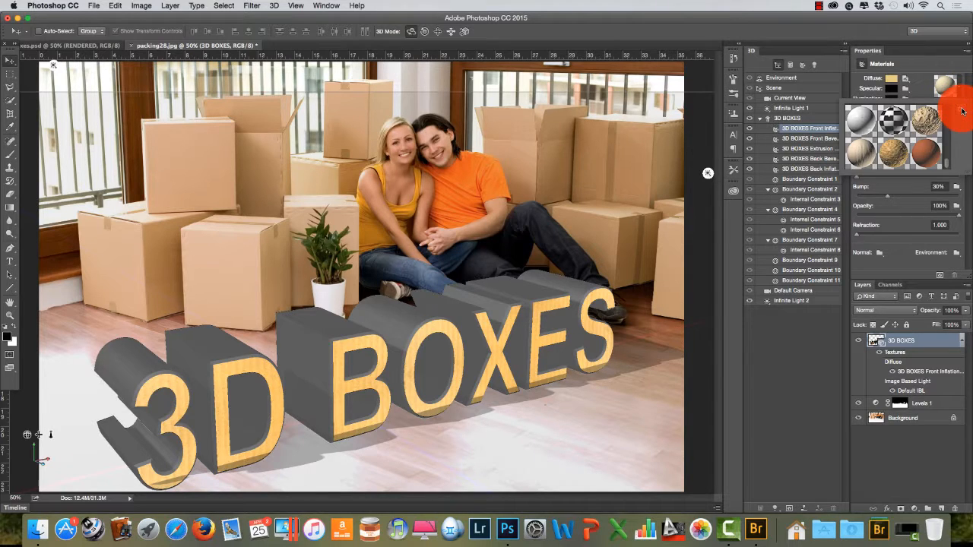
pyautogui.click(962, 111)
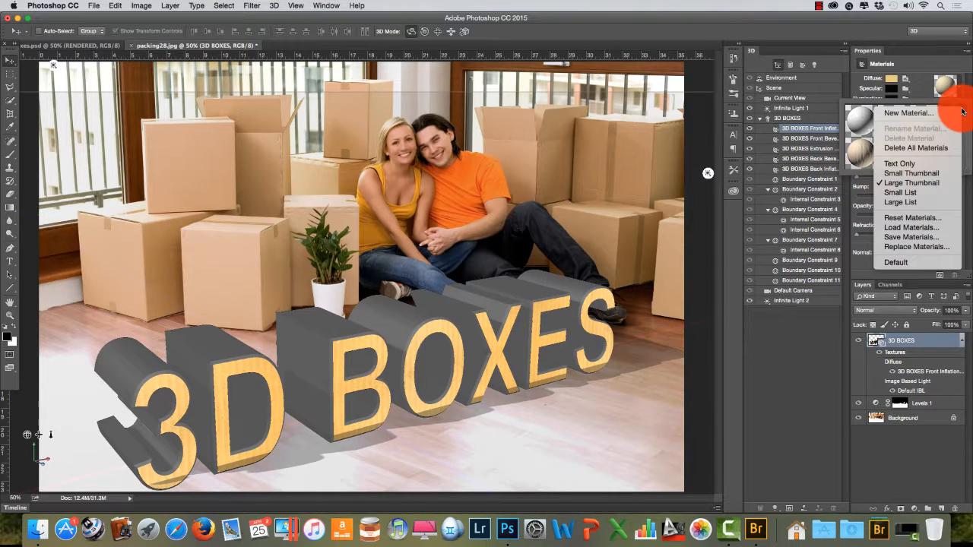
pyautogui.click(924, 238)
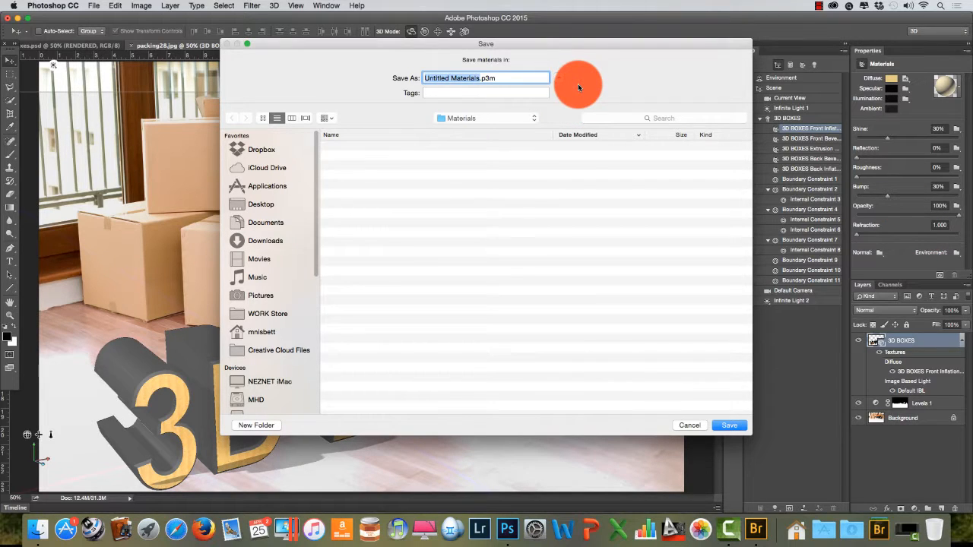
pyautogui.write('cardboard face')
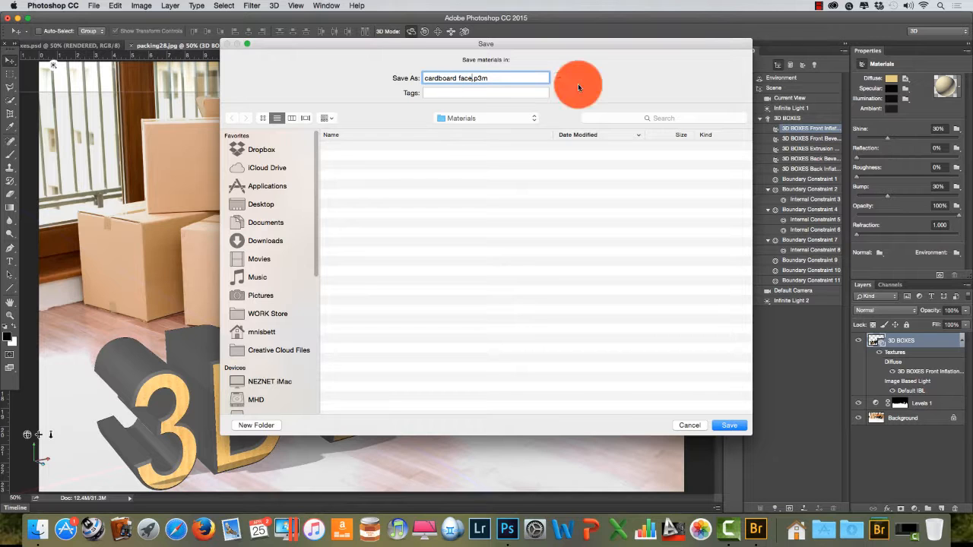
pyautogui.click(729, 424)
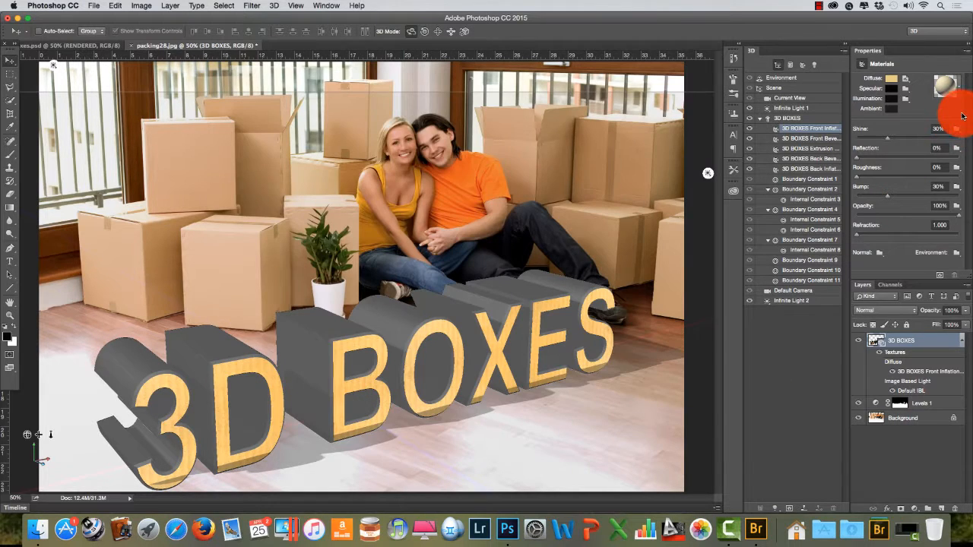
# Select the front bevel material of the 3D text and apply the light wood preset to it
pyautogui.click(959, 91)
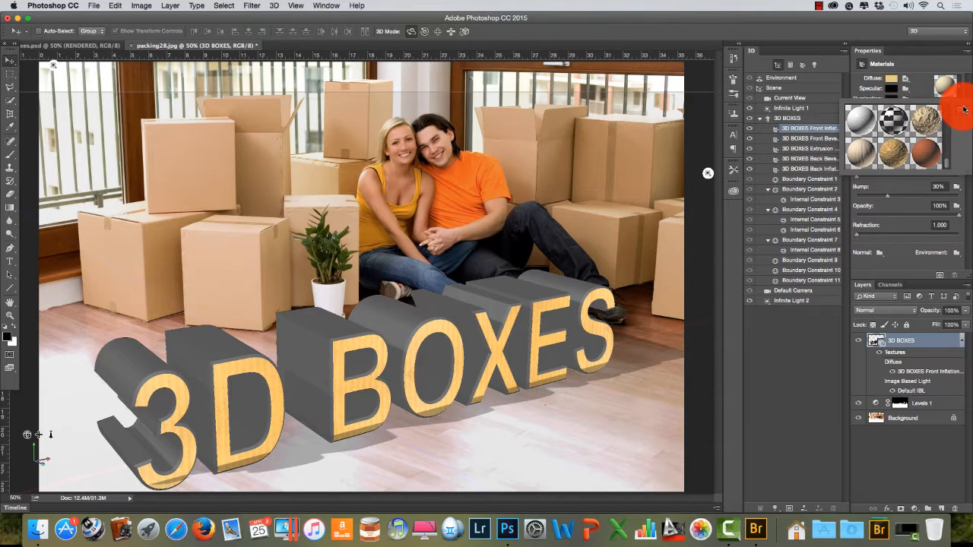
pyautogui.click(963, 109)
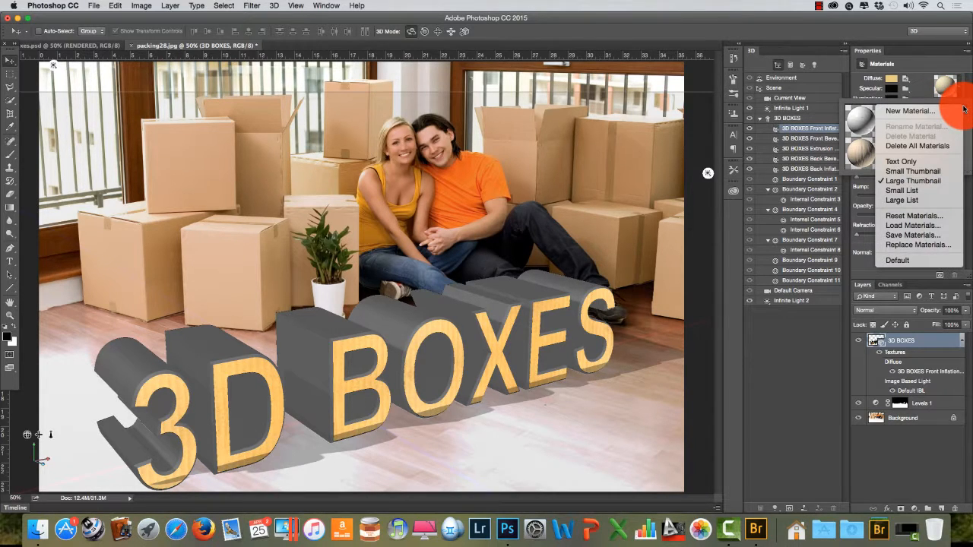
pyautogui.click(807, 138)
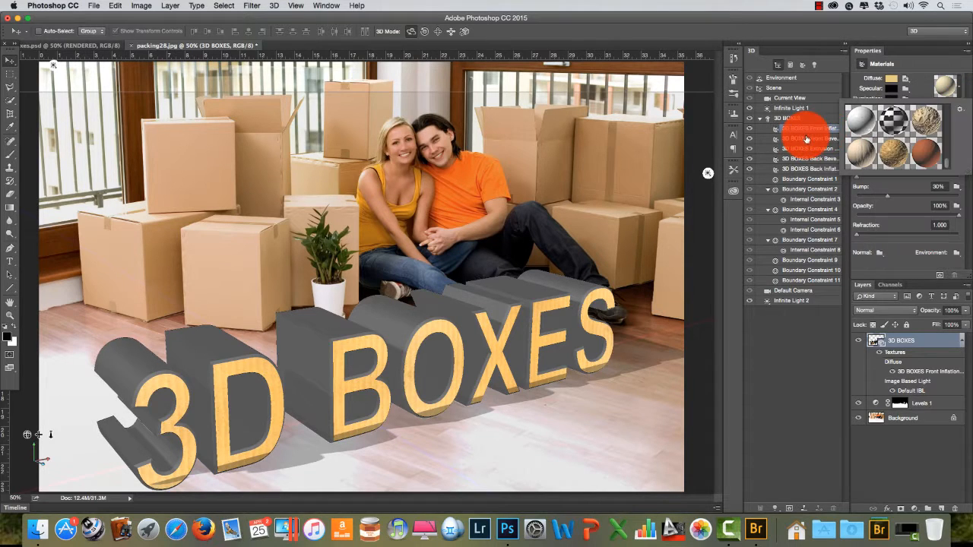
pyautogui.click(808, 142)
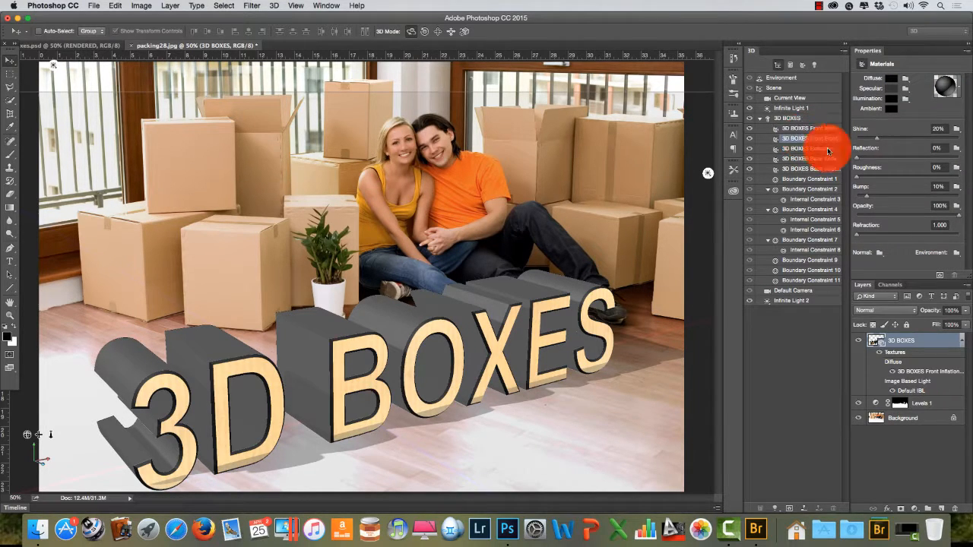
pyautogui.click(956, 87)
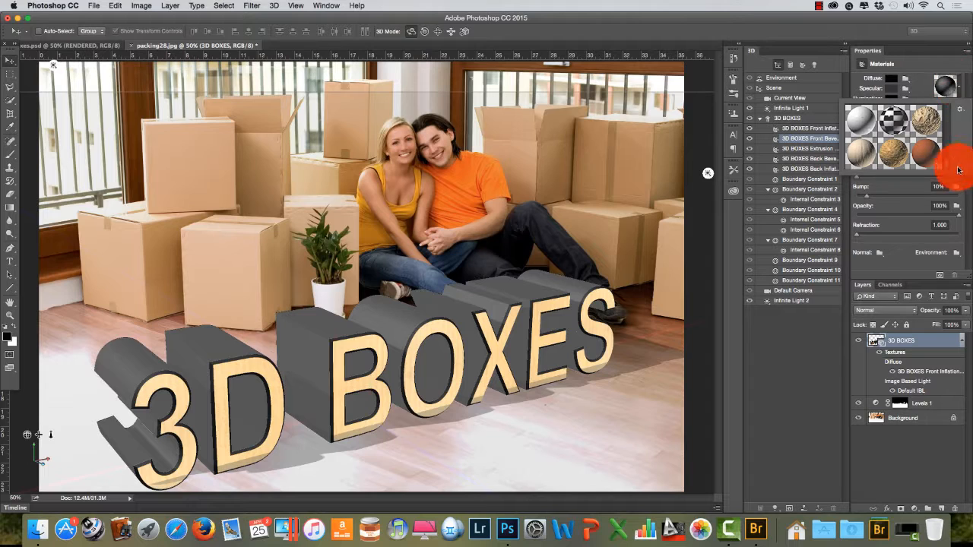
pyautogui.click(868, 151)
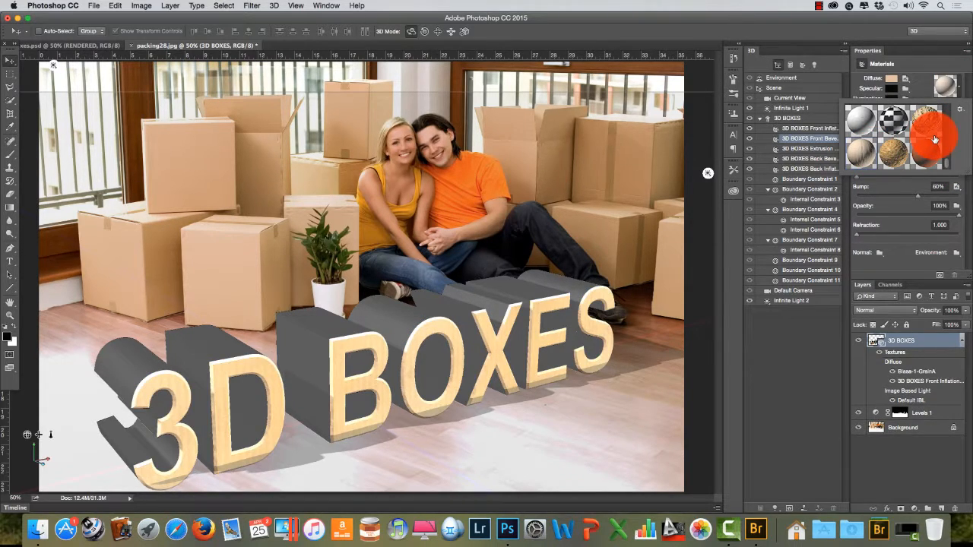
# Load the saved cardboard face.p3m file into the material presets
pyautogui.click(959, 109)
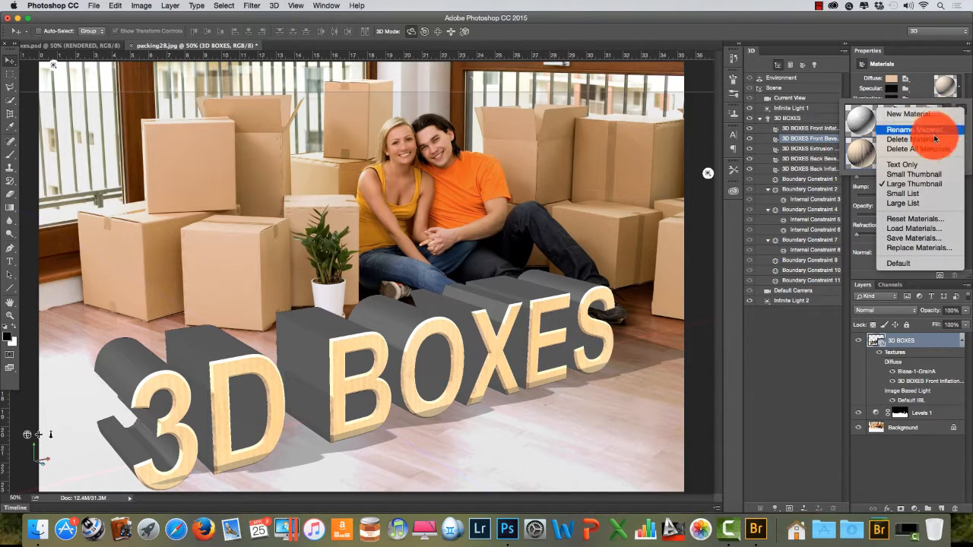
pyautogui.click(912, 226)
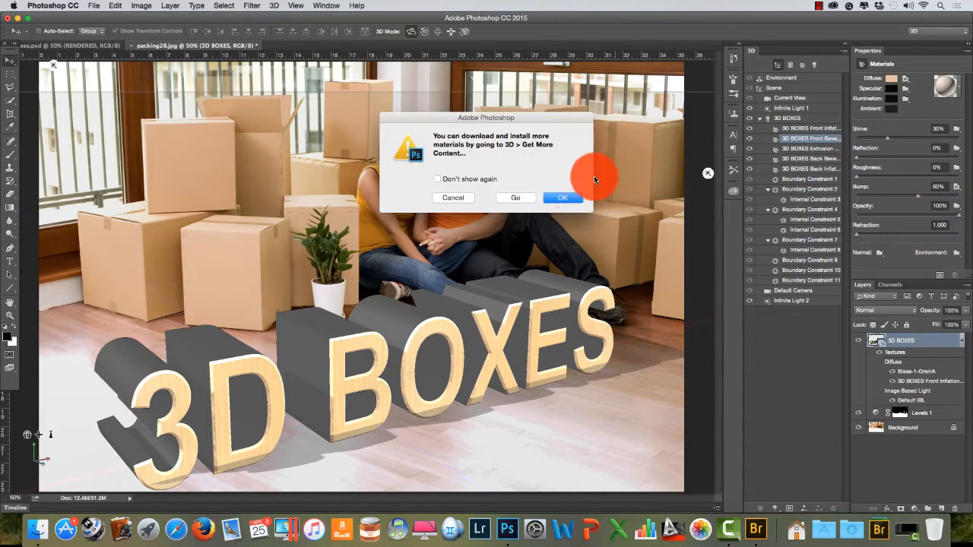
pyautogui.click(562, 198)
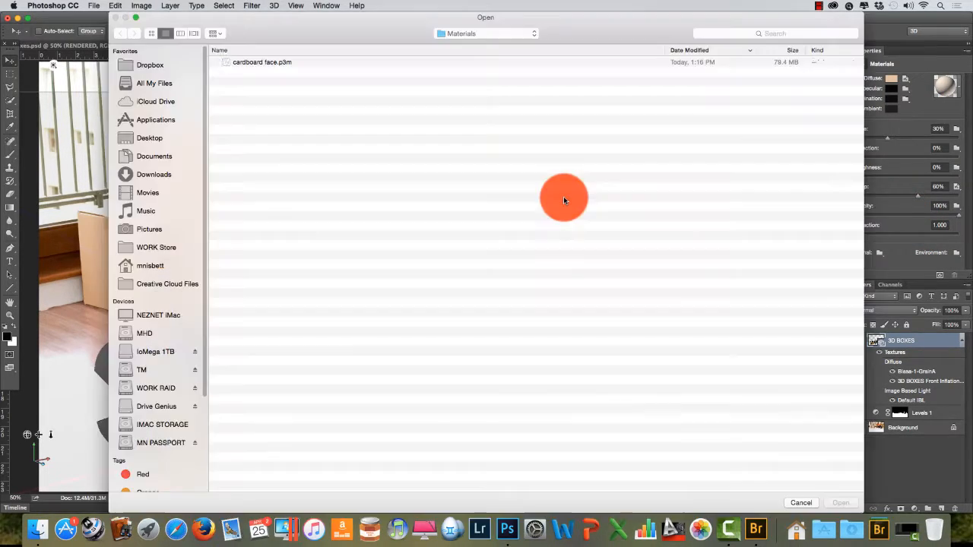
pyautogui.click(268, 61)
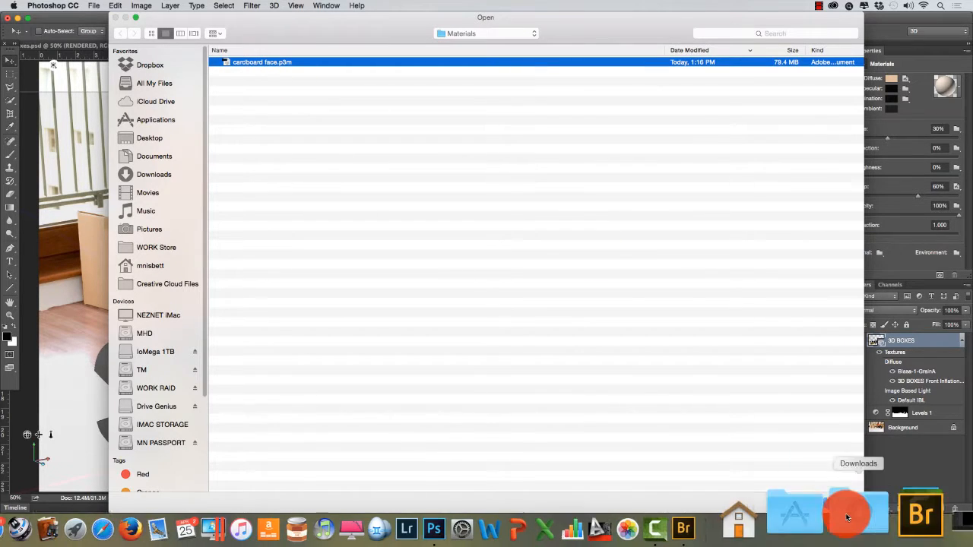
pyautogui.click(842, 502)
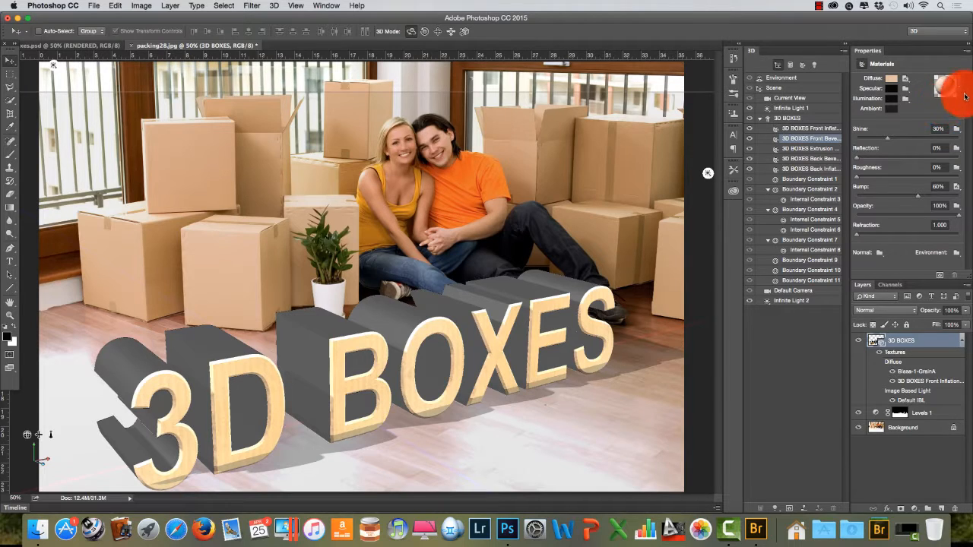
# Try the cork preset on the front bevel material and return it to the light wood preset
pyautogui.click(955, 87)
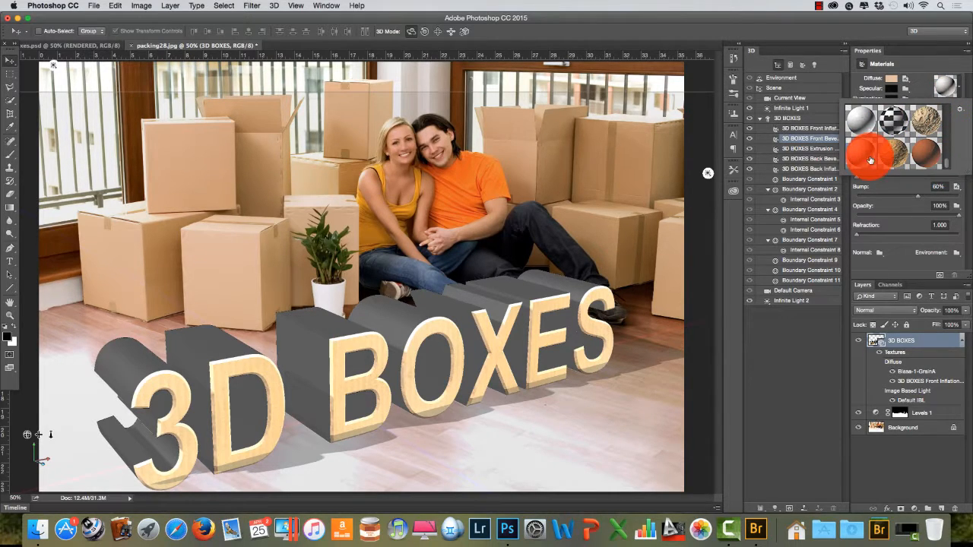
pyautogui.click(897, 154)
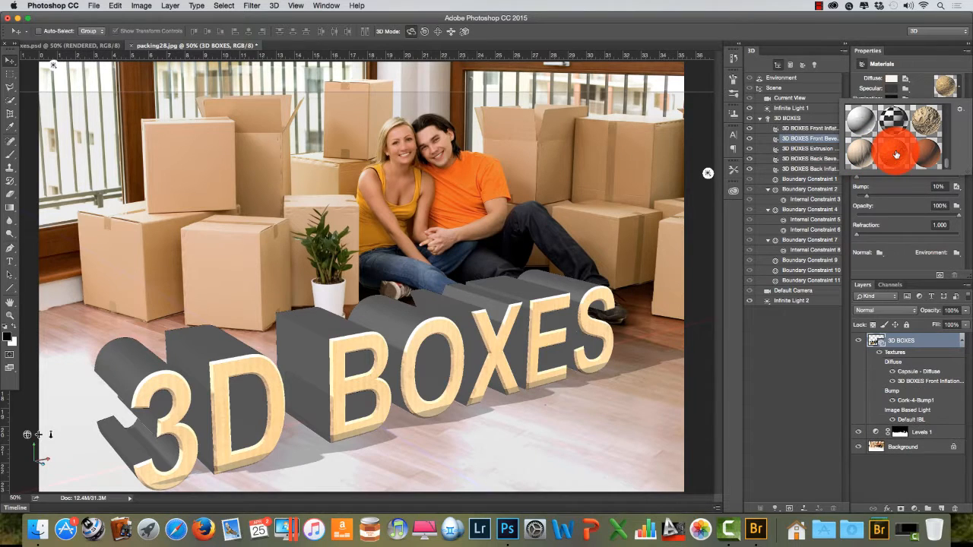
pyautogui.click(859, 152)
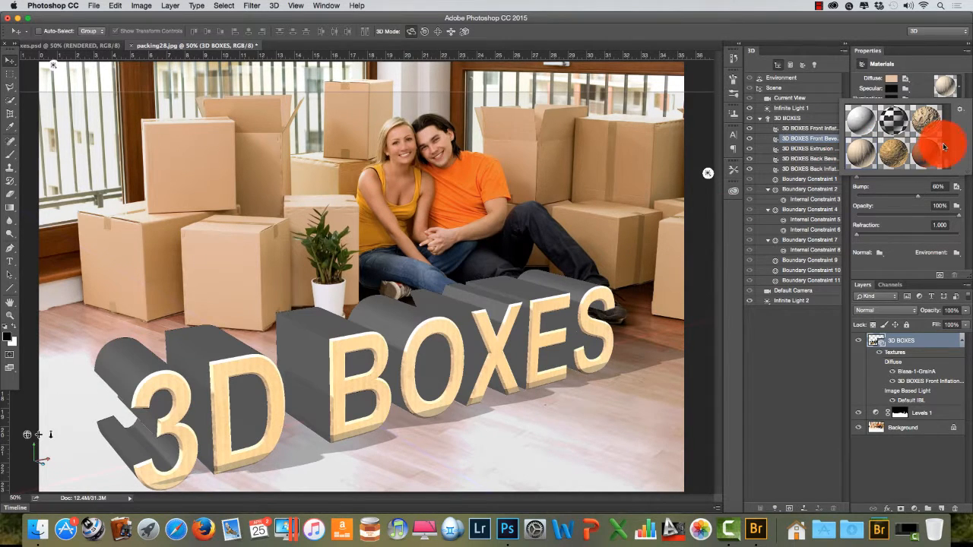
# Remove the diffuse texture from the front bevel material
pyautogui.click(967, 85)
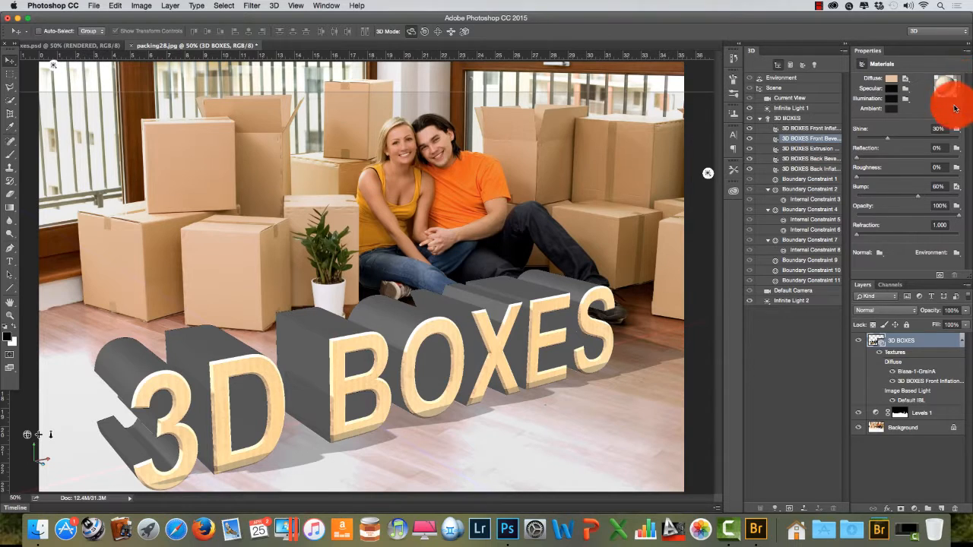
pyautogui.click(960, 97)
pyautogui.click(939, 81)
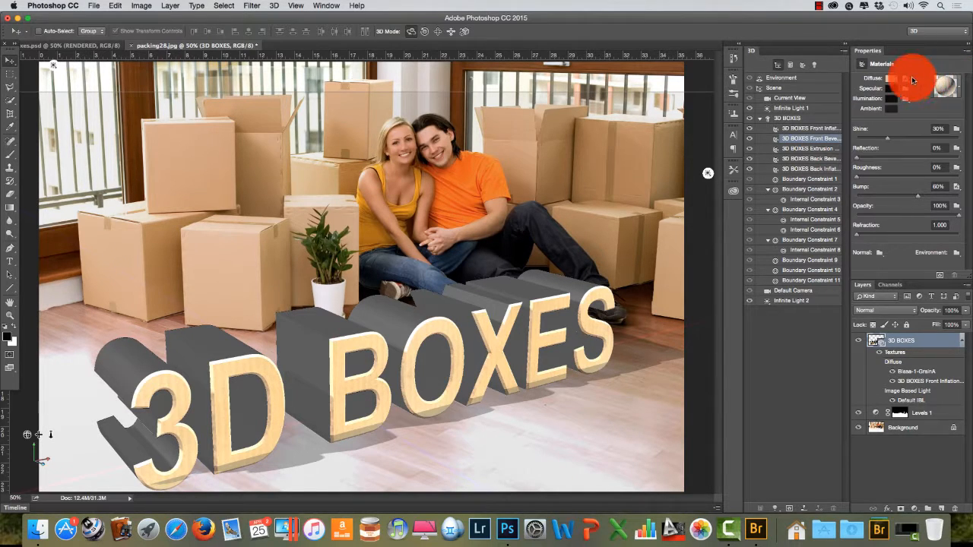
pyautogui.click(905, 79)
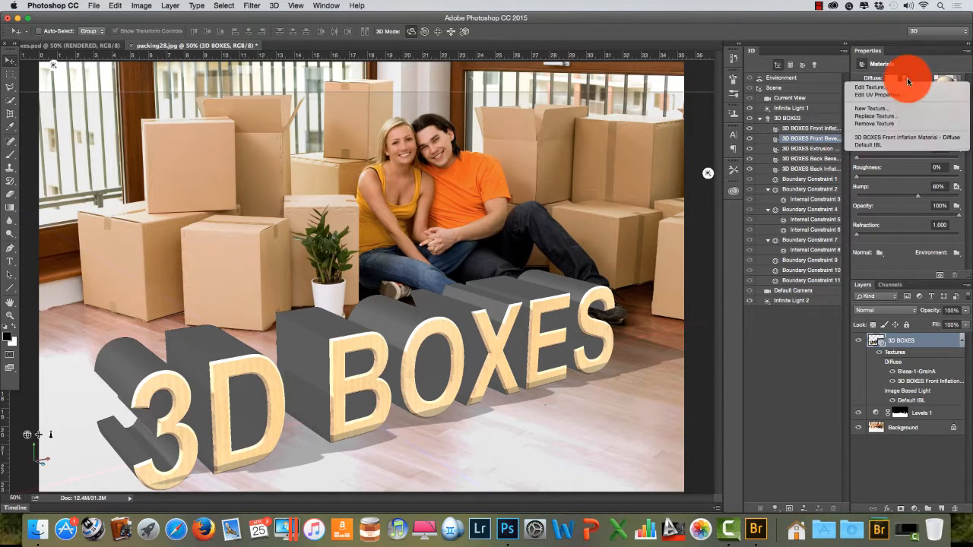
pyautogui.click(884, 123)
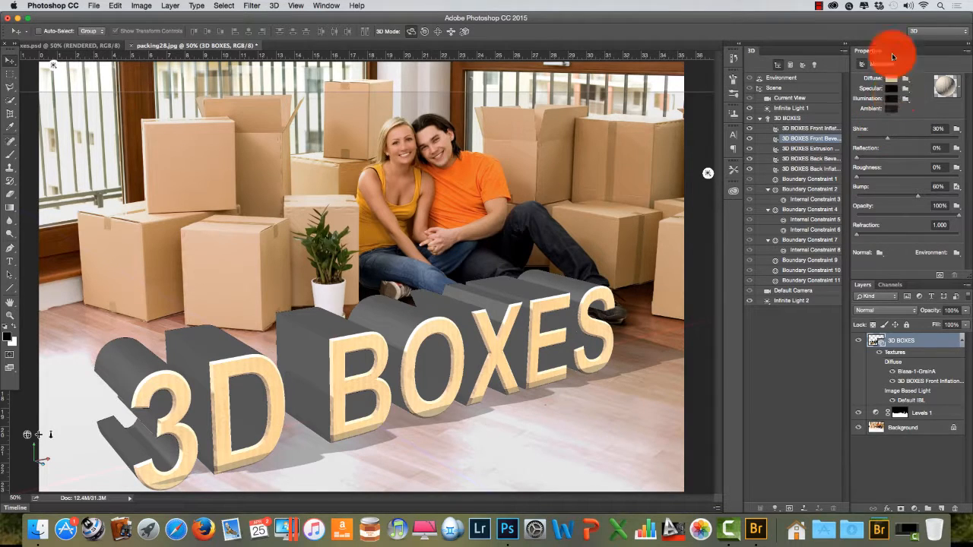
# Switch from Adobe Bridge back to the packing28.jpg document in Photoshop
pyautogui.click(818, 5)
pyautogui.click(834, 28)
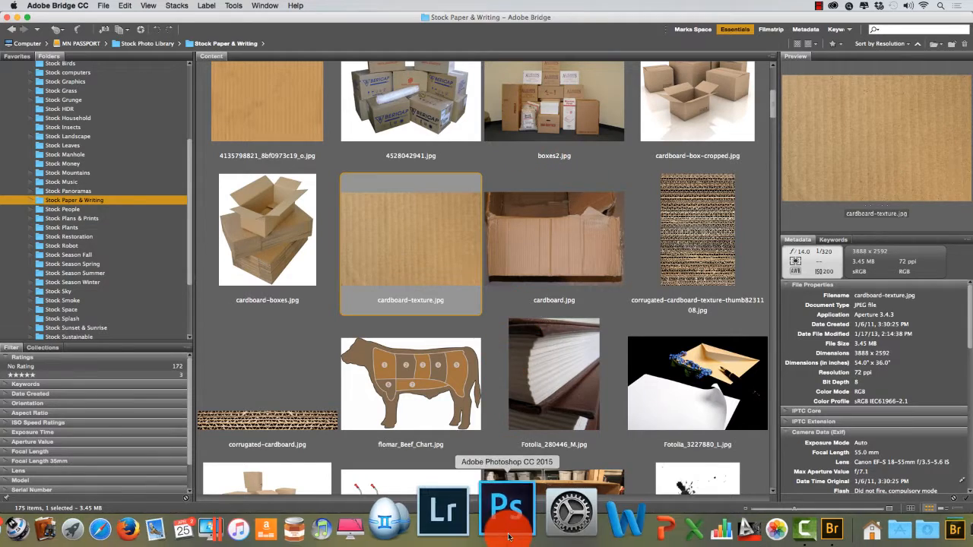
pyautogui.click(508, 532)
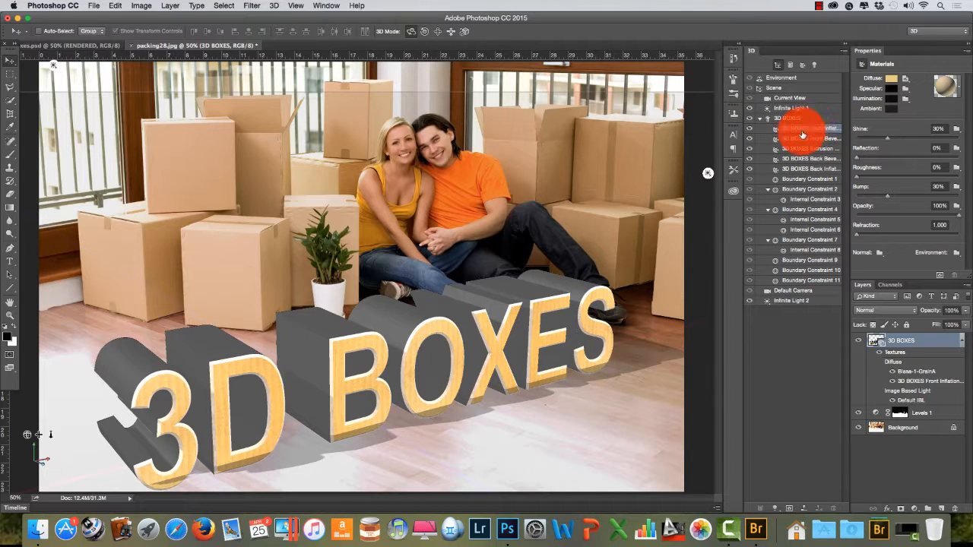
# Save the front inflation material as a new material preset named front cardboard
pyautogui.click(959, 89)
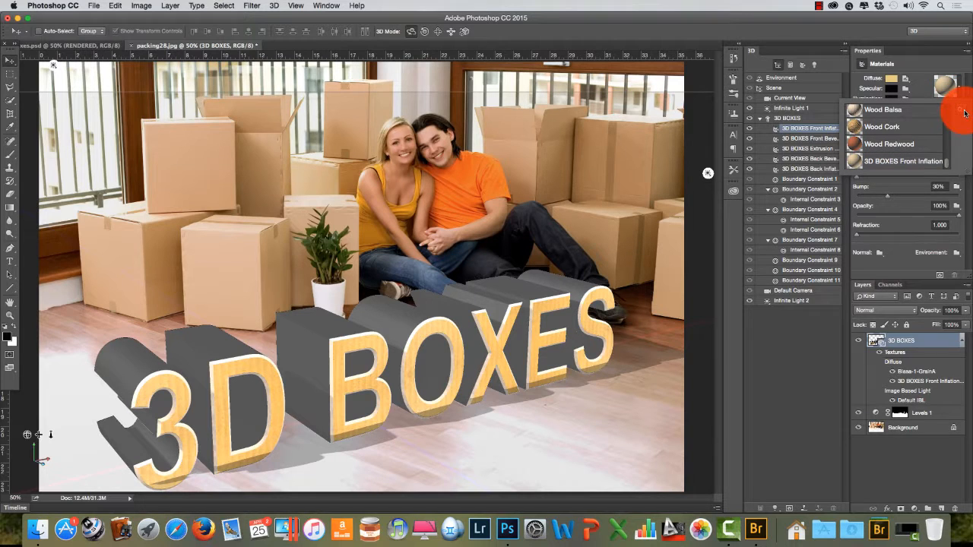
pyautogui.click(964, 113)
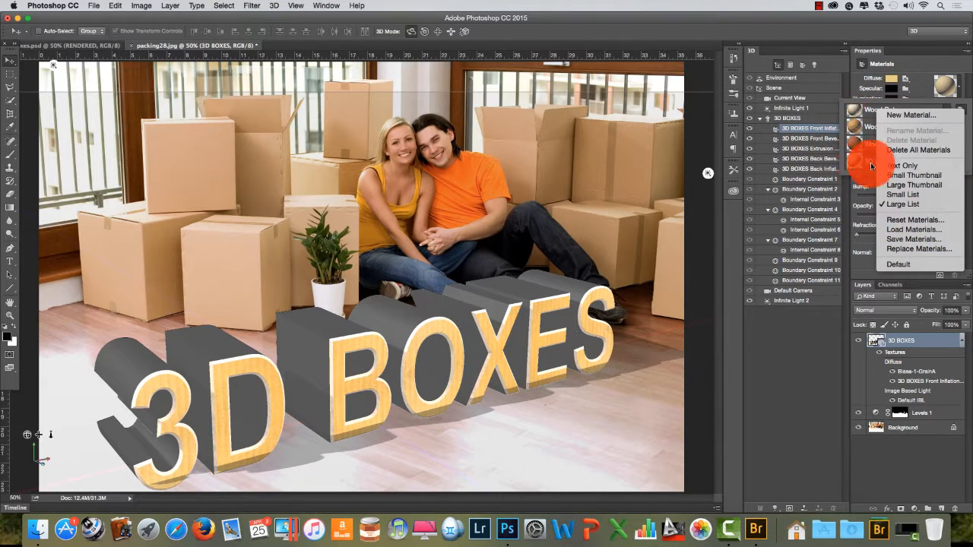
pyautogui.click(903, 116)
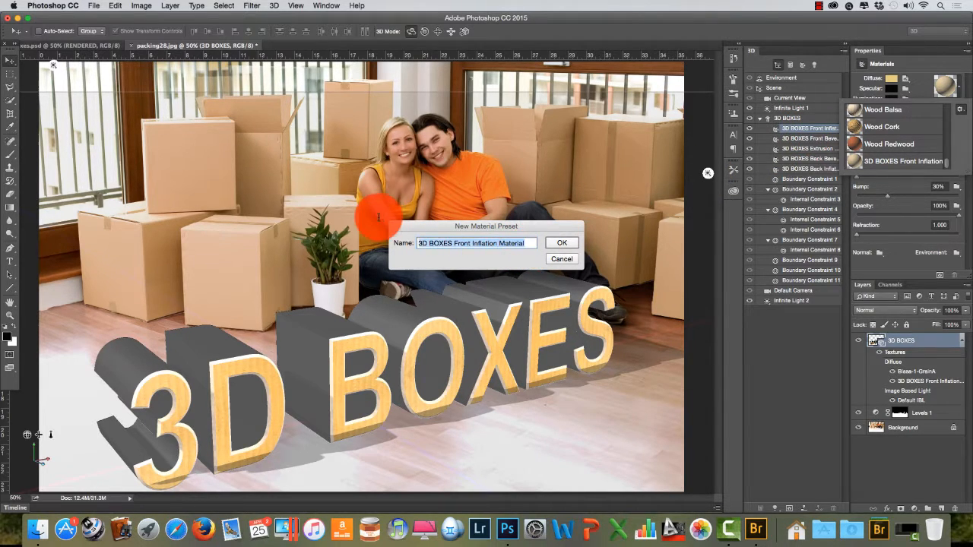
pyautogui.press('BackSpace')
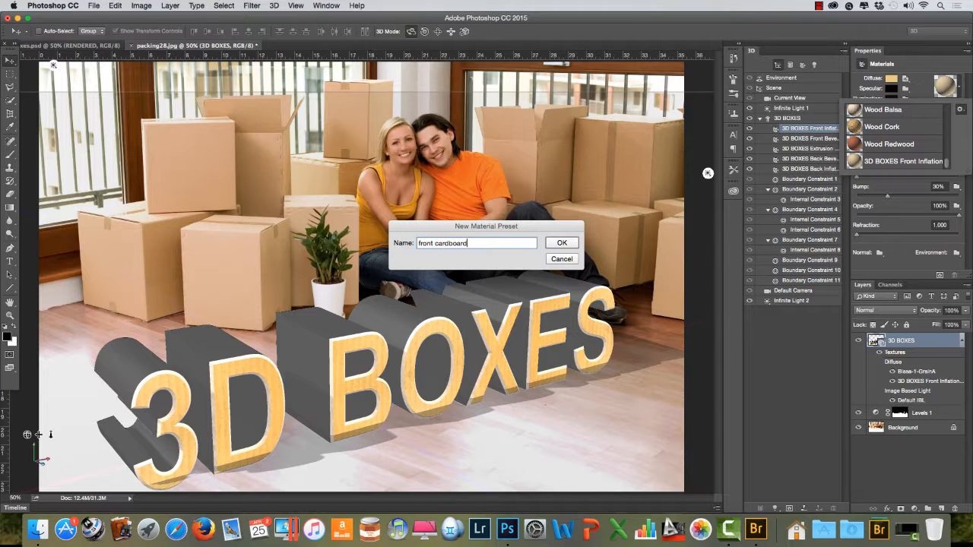
pyautogui.click(562, 245)
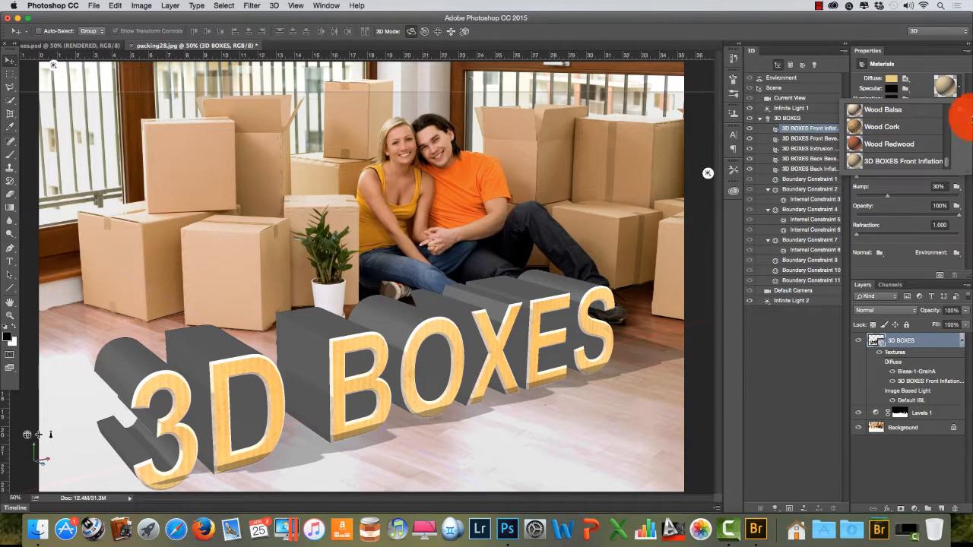
# Try the large thumbnail view for the material presets, return to the large list, and look for the front cardboard preset
pyautogui.click(964, 114)
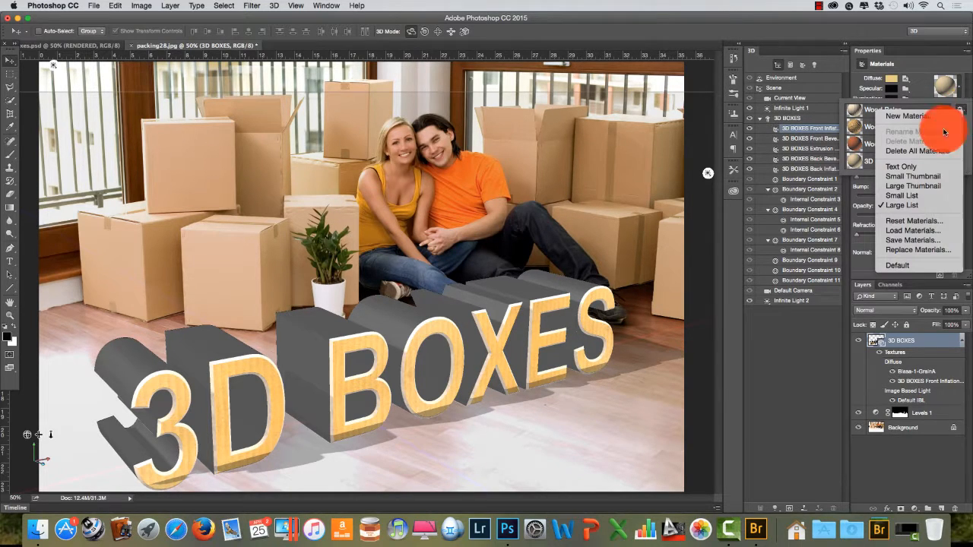
pyautogui.click(926, 188)
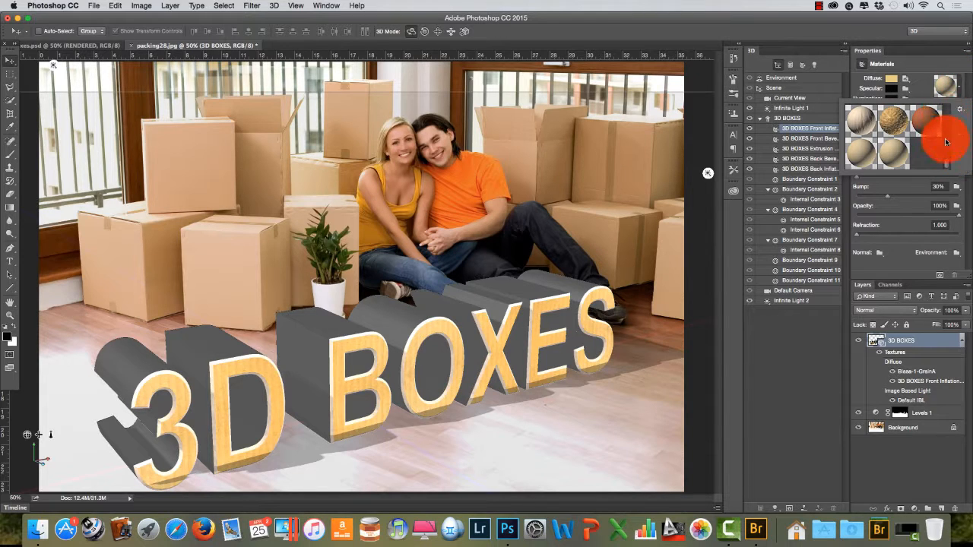
pyautogui.click(962, 112)
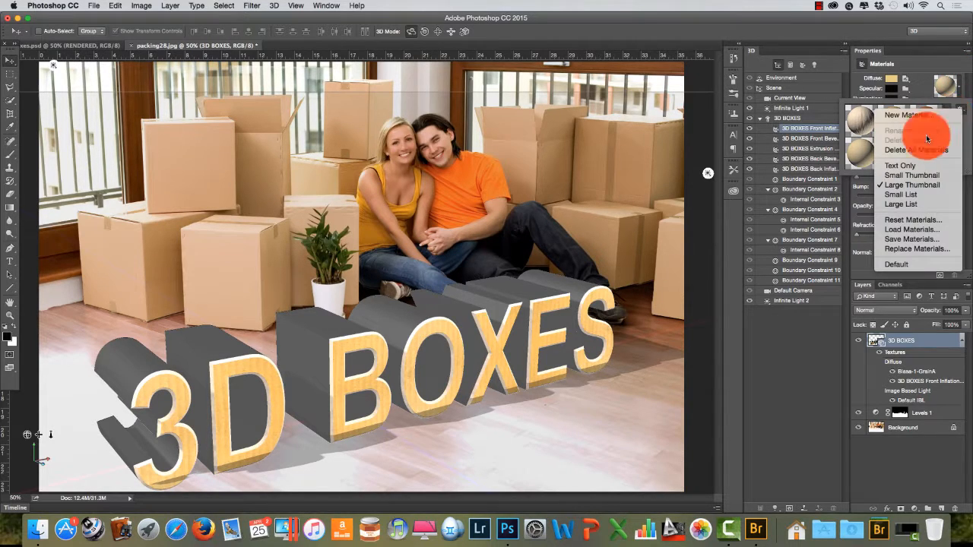
pyautogui.click(907, 205)
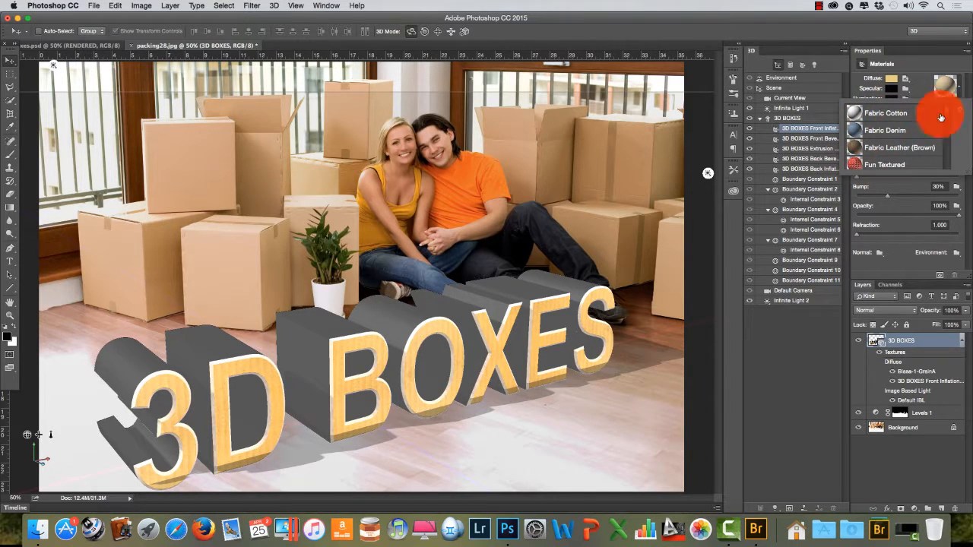
pyautogui.moveTo(948, 112); pyautogui.dragTo(950, 174)
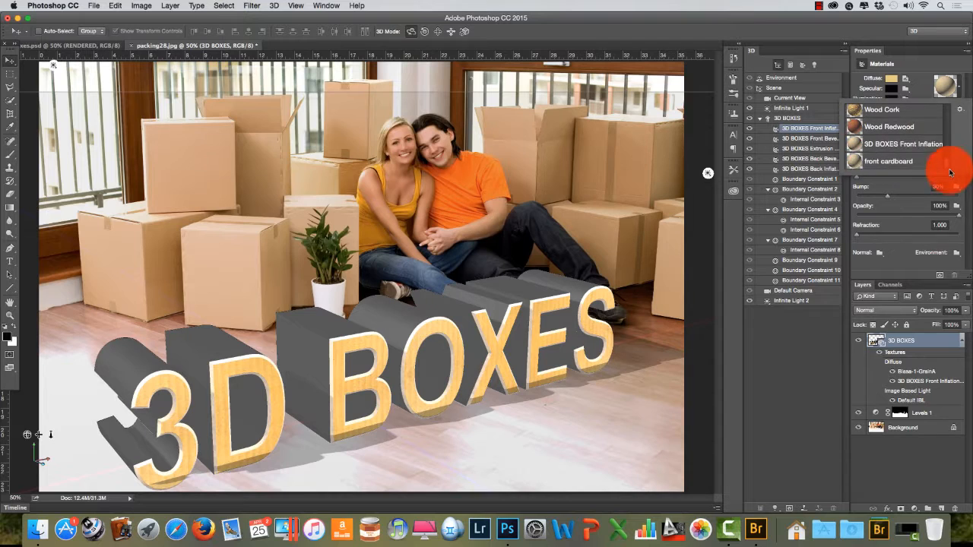
pyautogui.click(927, 66)
# Apply the front cardboard preset to the front bevel material and check the bevel edges up close
pyautogui.click(812, 139)
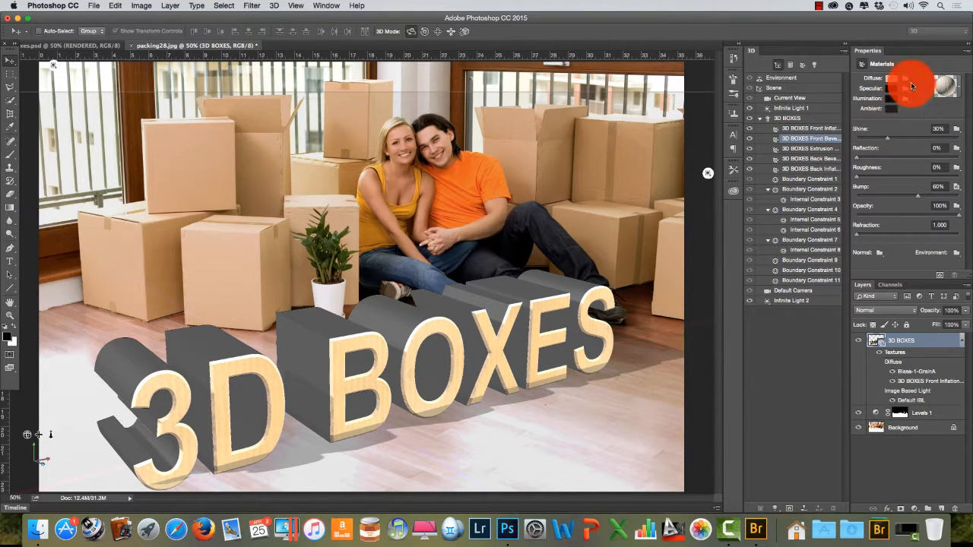
pyautogui.click(960, 90)
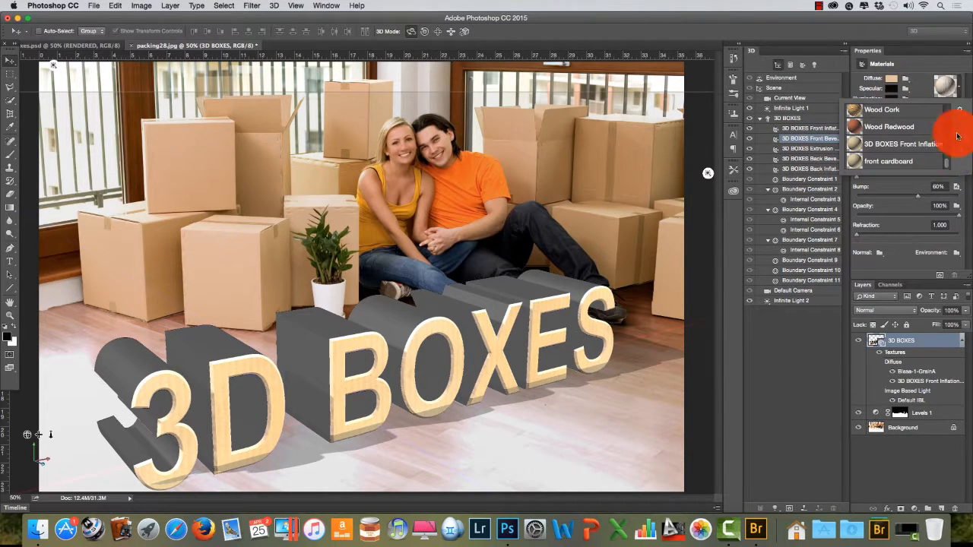
pyautogui.click(910, 160)
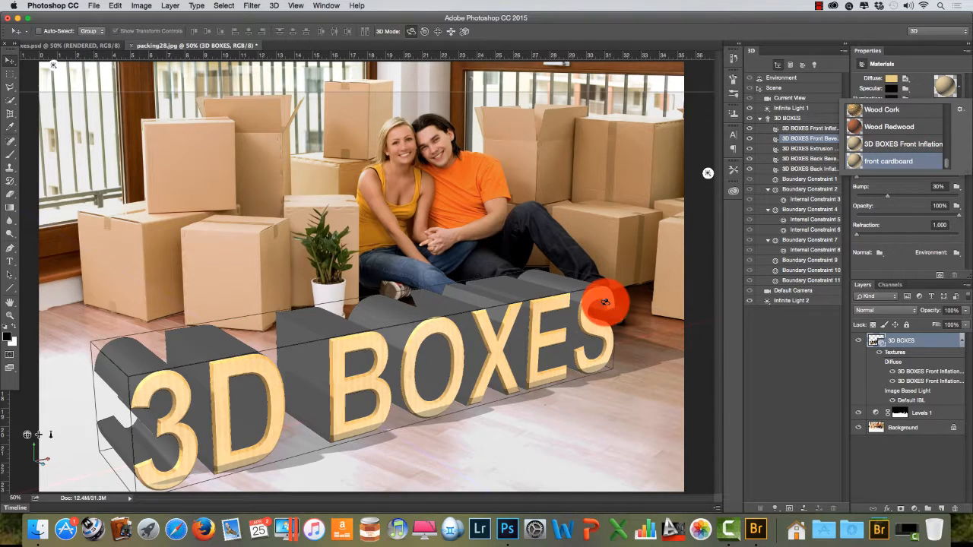
pyautogui.click(10, 315)
pyautogui.moveTo(121, 374); pyautogui.dragTo(385, 378)
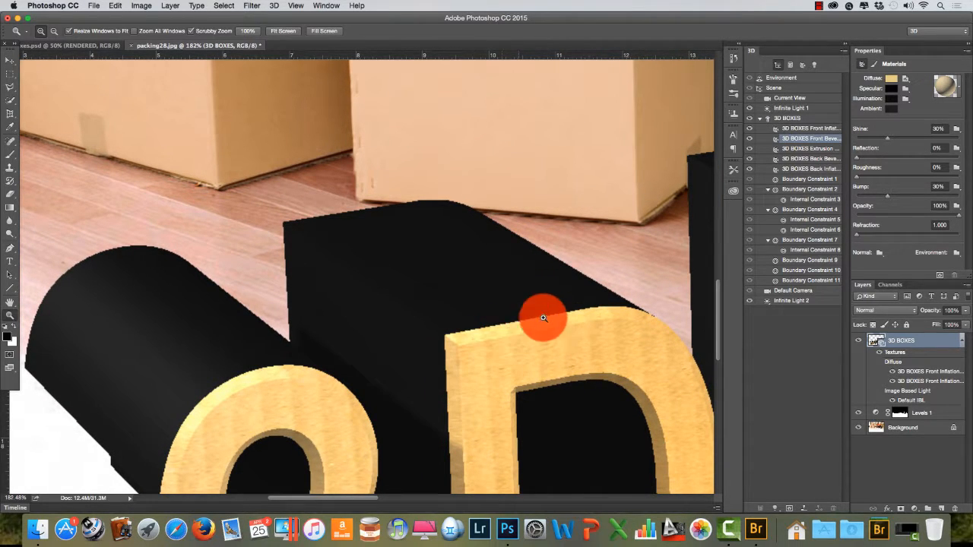
pyautogui.press('super+0')
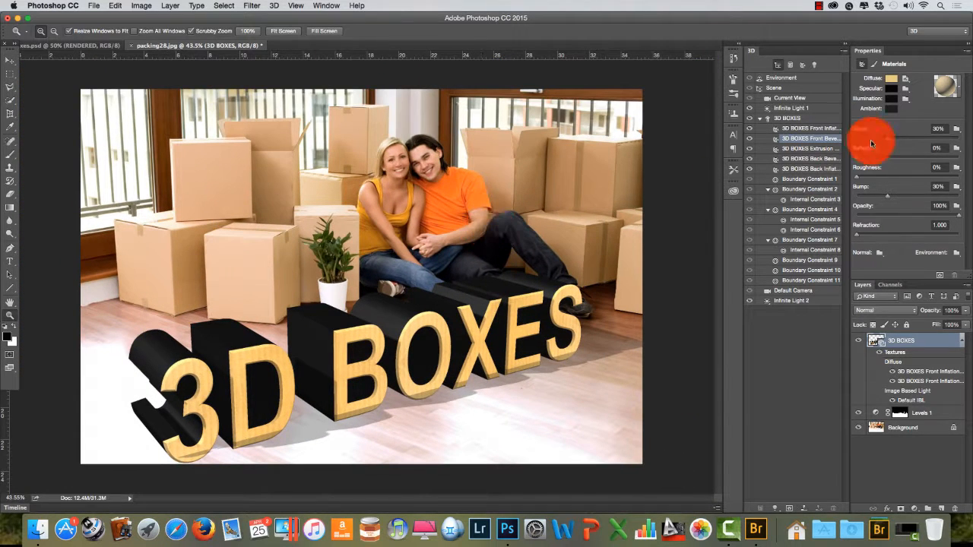
# Reduce the extrusion depth of the 3D BOXES mesh to about 56.76
pyautogui.click(806, 149)
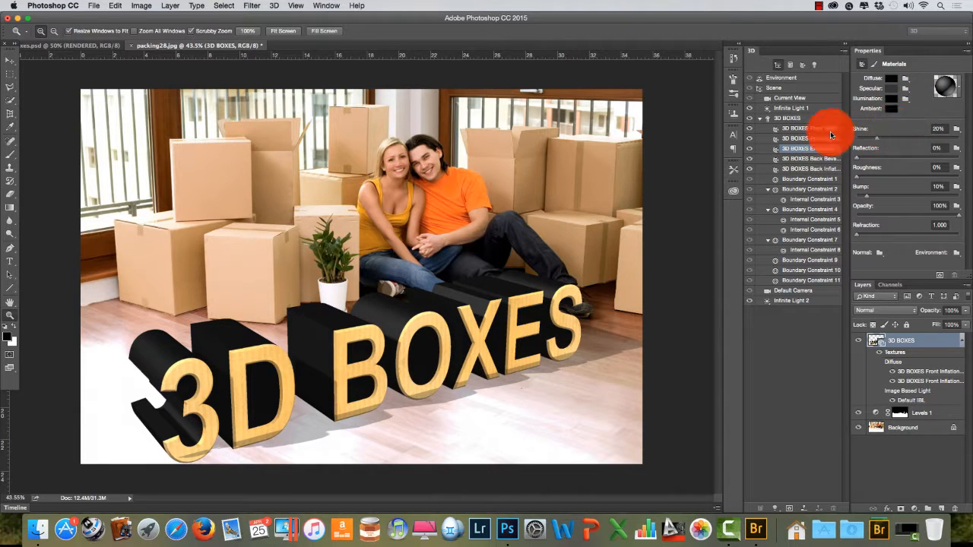
pyautogui.click(802, 119)
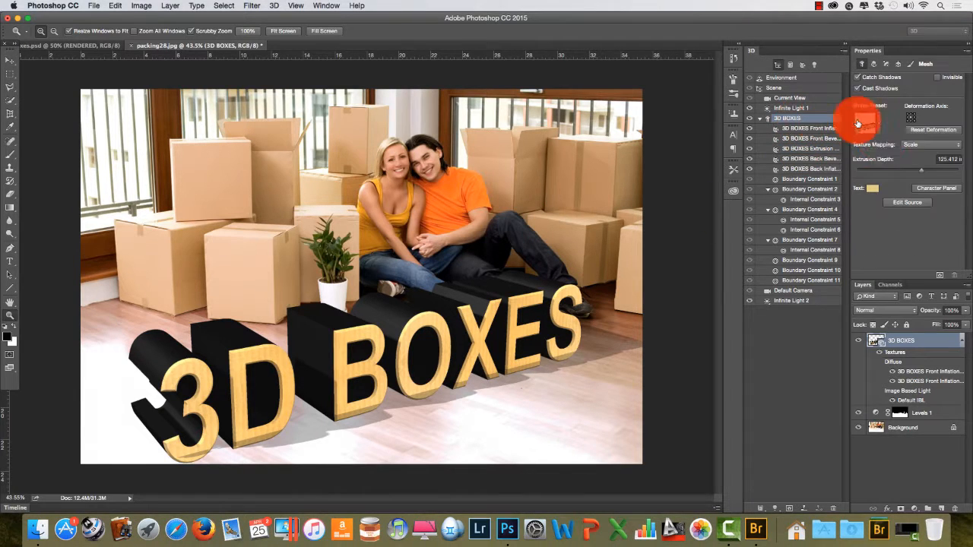
pyautogui.moveTo(923, 174); pyautogui.dragTo(914, 171)
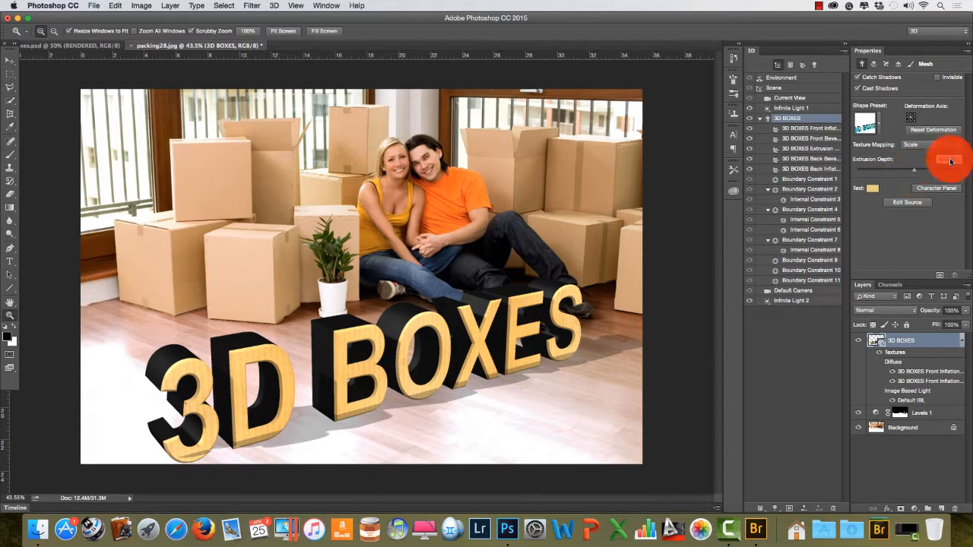
# Switch to Adobe Bridge, compare the corrugated cardboard images, and open corrugated-cardboard.jpg in Photoshop
pyautogui.click(755, 523)
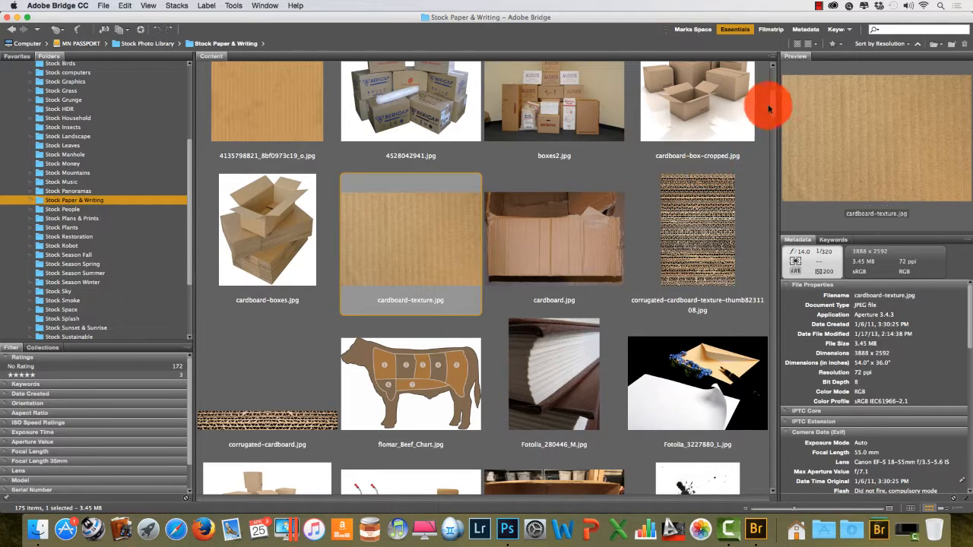
pyautogui.scroll(-5, 771, 110)
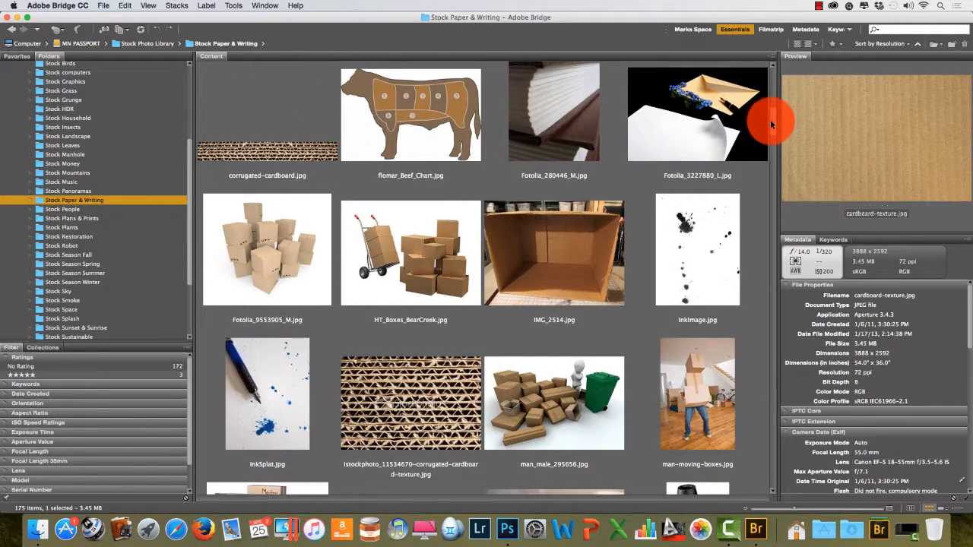
pyautogui.click(288, 149)
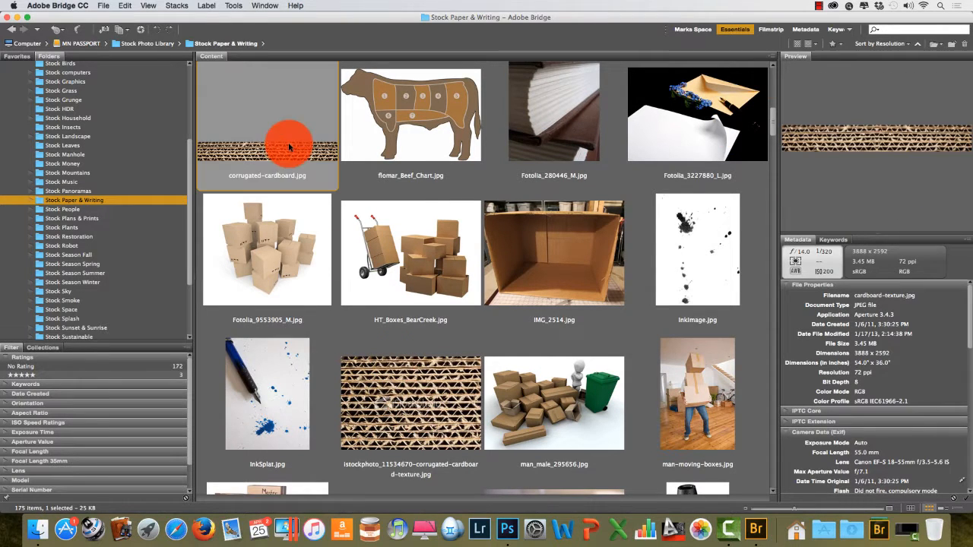
pyautogui.click(414, 397)
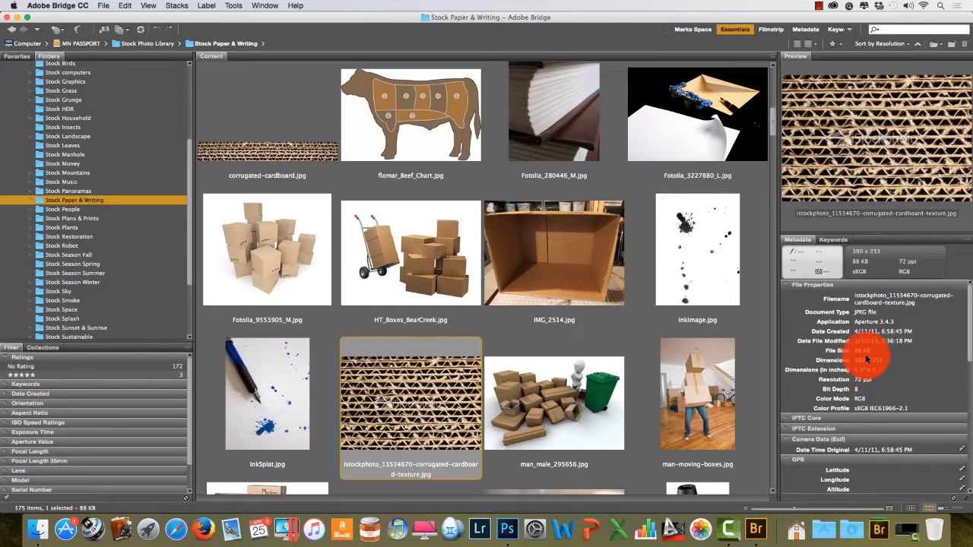
pyautogui.click(284, 142)
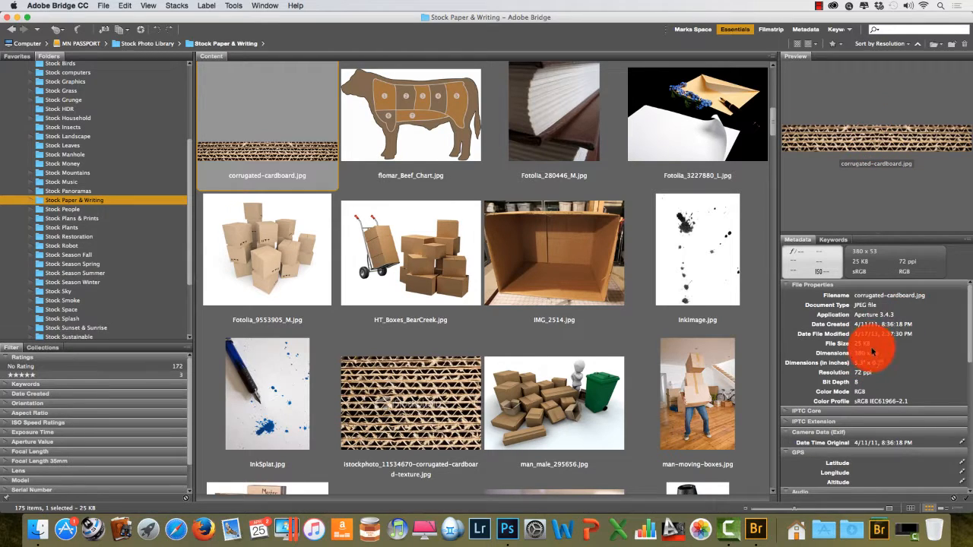
pyautogui.rightClick(289, 150)
pyautogui.click(314, 161)
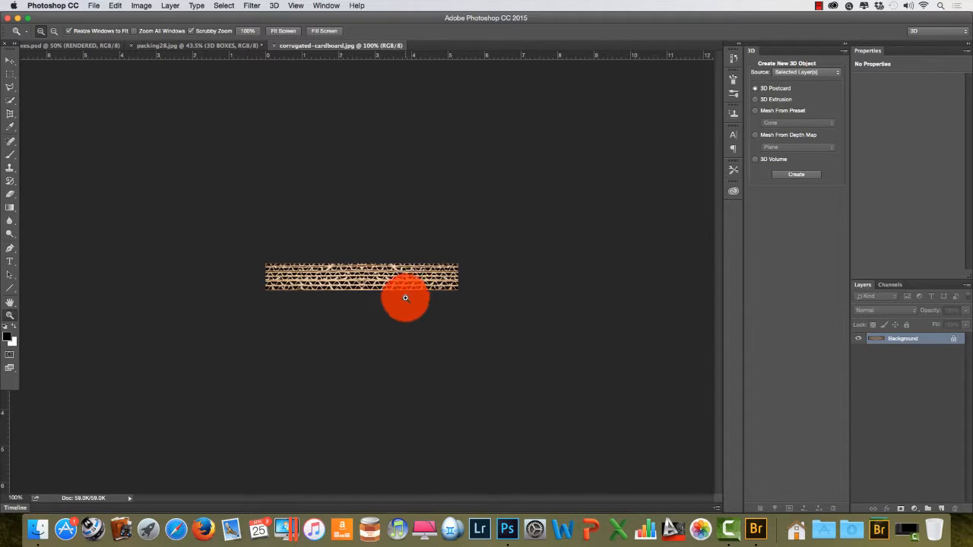
# Create a new 1024 by 1024 pixel transparent diffuse texture for the extrusion material in packing28.jpg
pyautogui.click(187, 45)
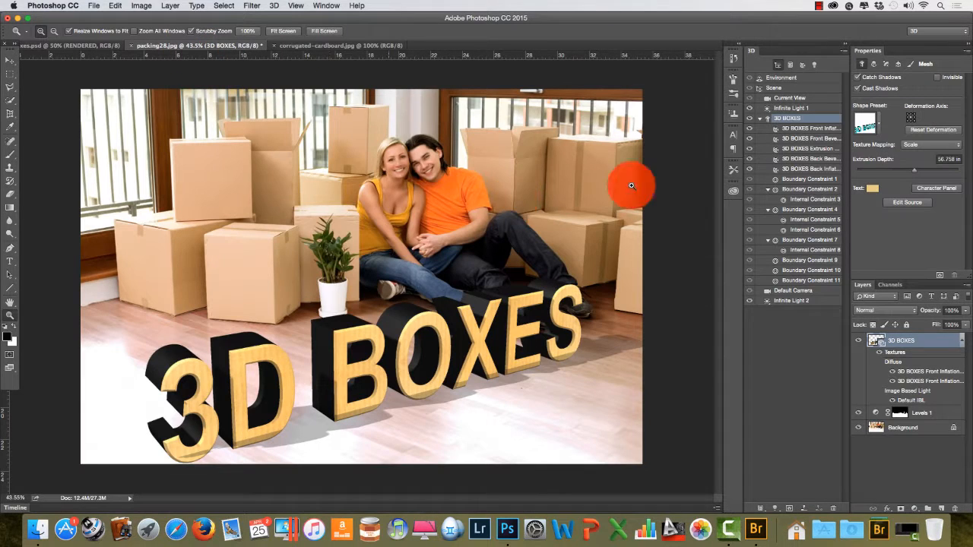
pyautogui.click(807, 152)
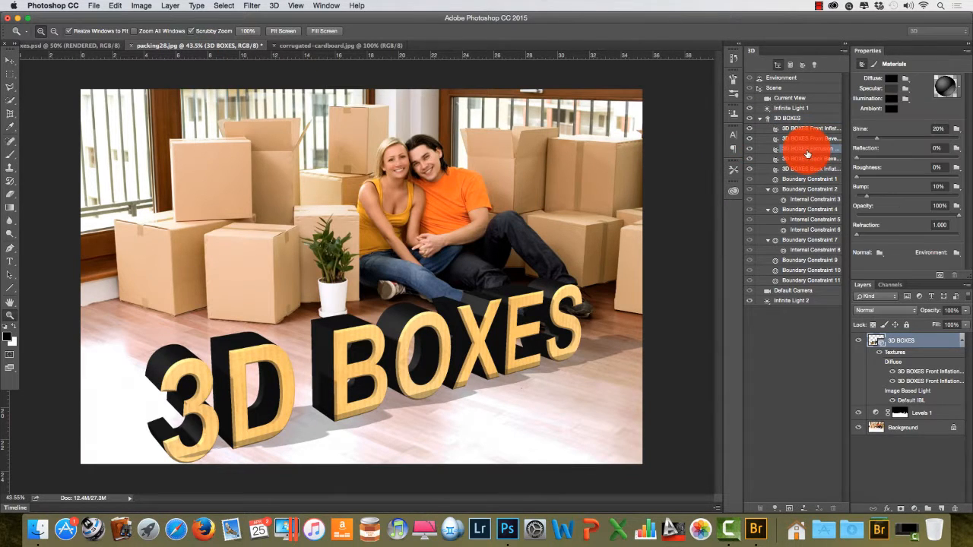
pyautogui.click(904, 79)
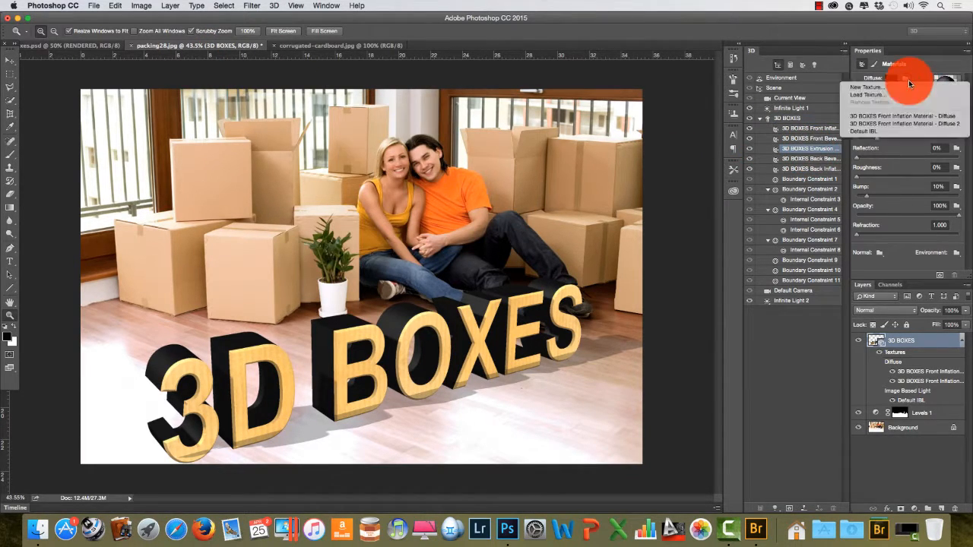
pyautogui.click(884, 89)
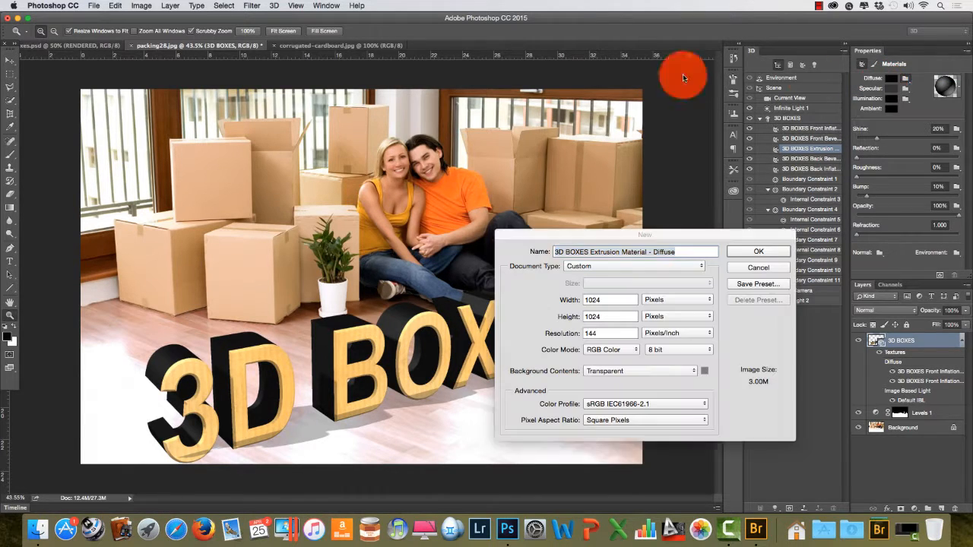
pyautogui.click(757, 252)
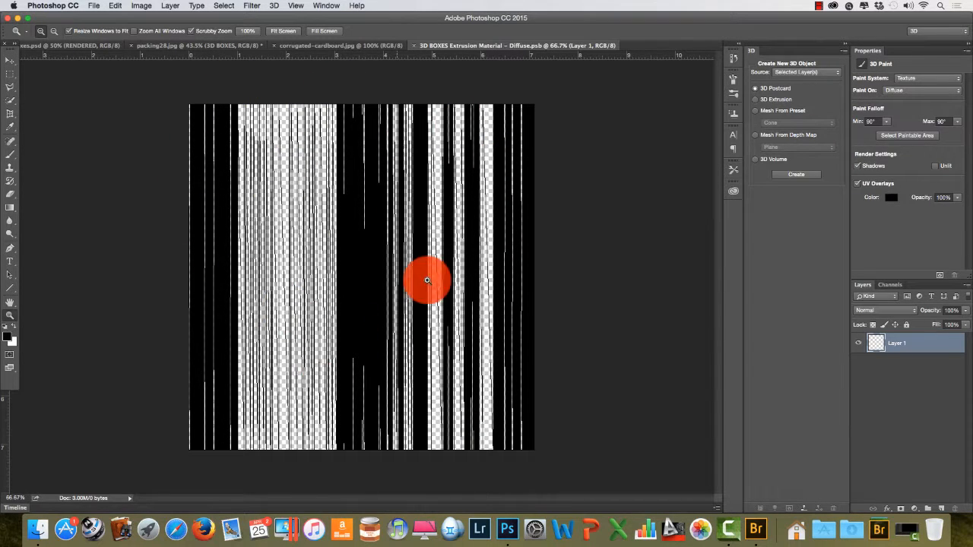
# Copy the corrugated cardboard image to the top of the extrusion texture and stretch it across the full canvas at 269.47% width
pyautogui.click(328, 45)
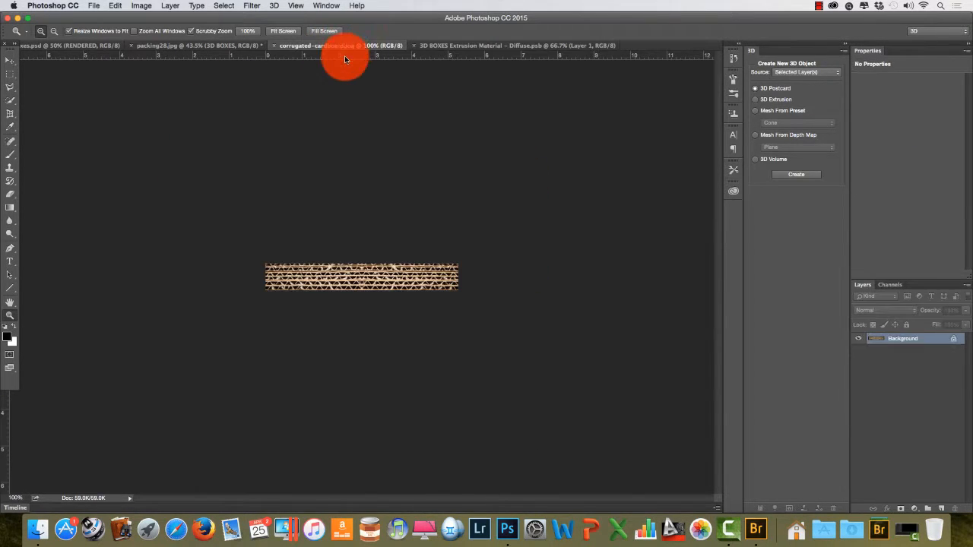
pyautogui.click(10, 60)
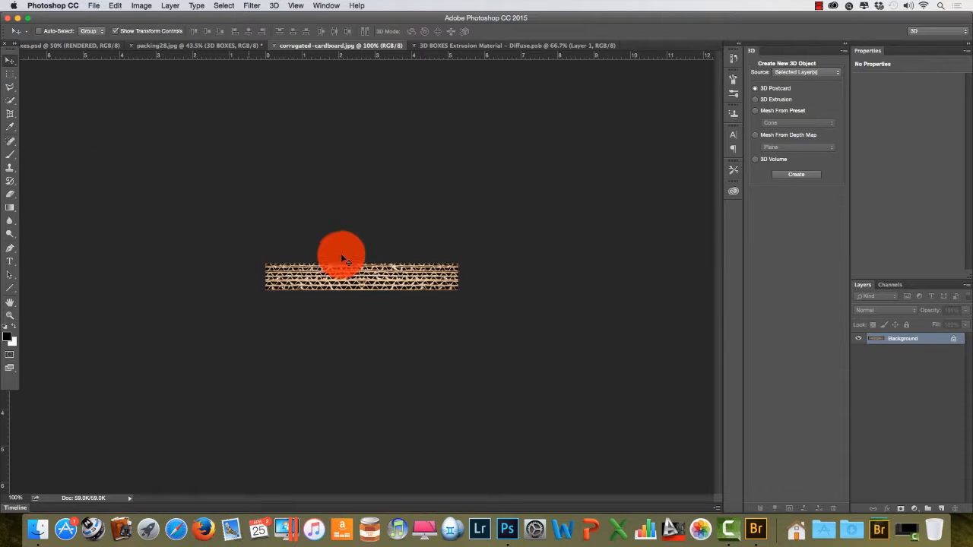
pyautogui.moveTo(477, 47); pyautogui.dragTo(299, 122)
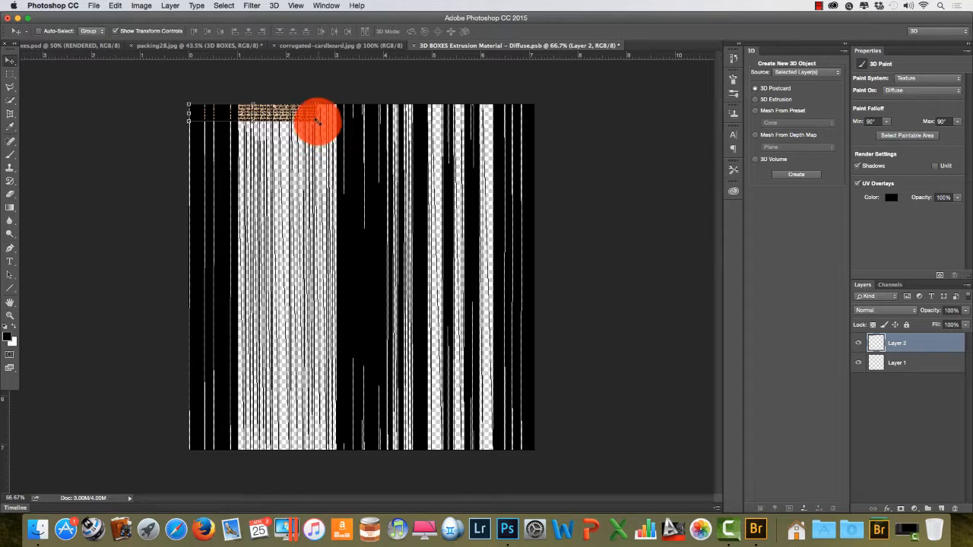
pyautogui.moveTo(317, 114); pyautogui.dragTo(534, 124)
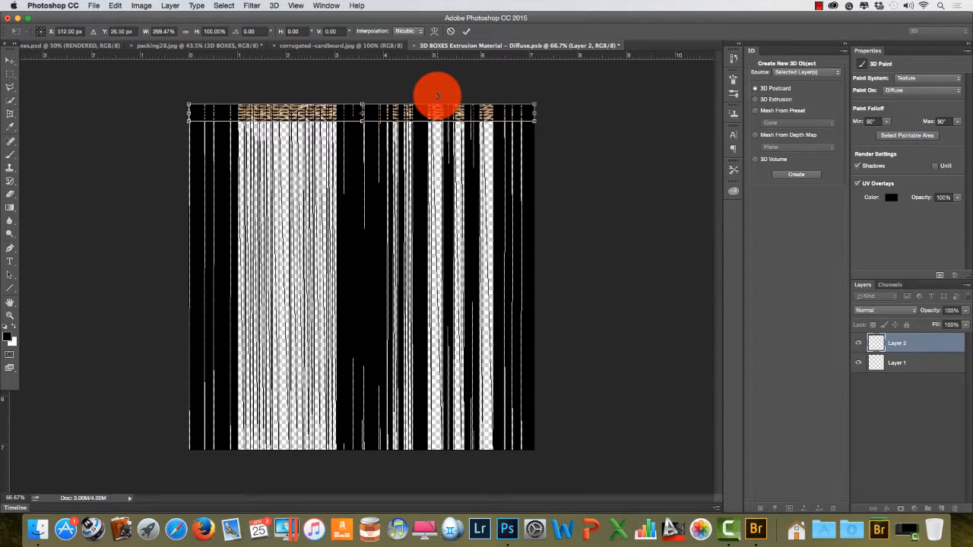
pyautogui.click(467, 33)
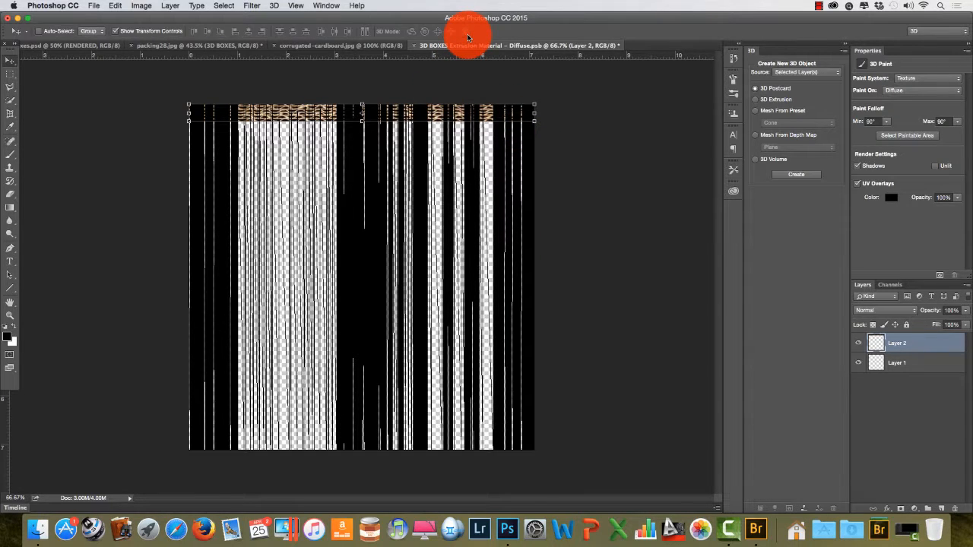
# Save and close the extrusion diffuse texture, and return to the packing28.jpg document
pyautogui.click(415, 45)
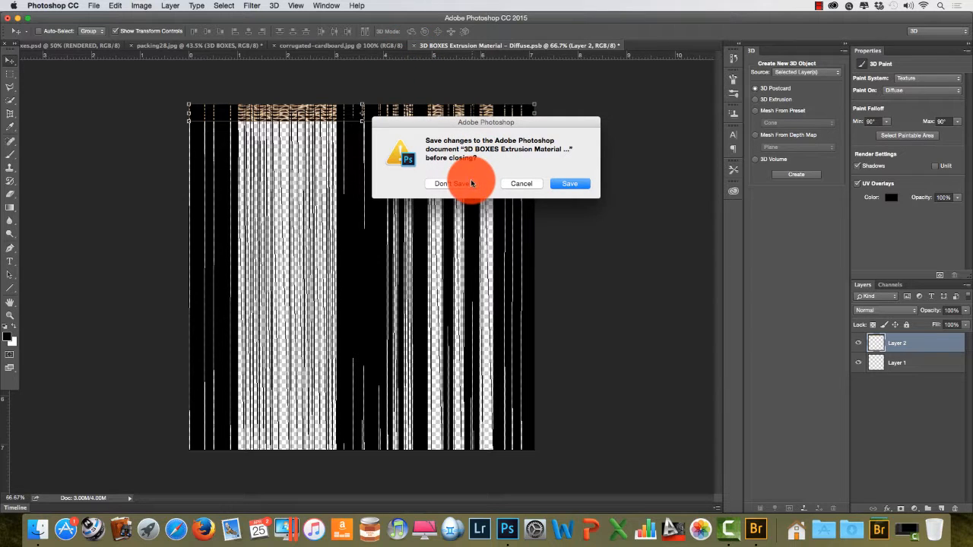
pyautogui.click(570, 183)
pyautogui.click(234, 44)
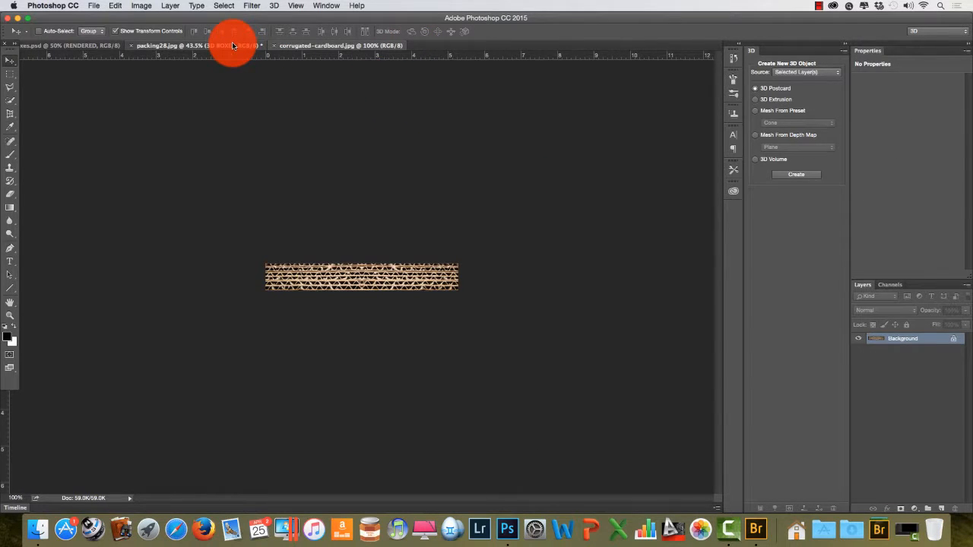
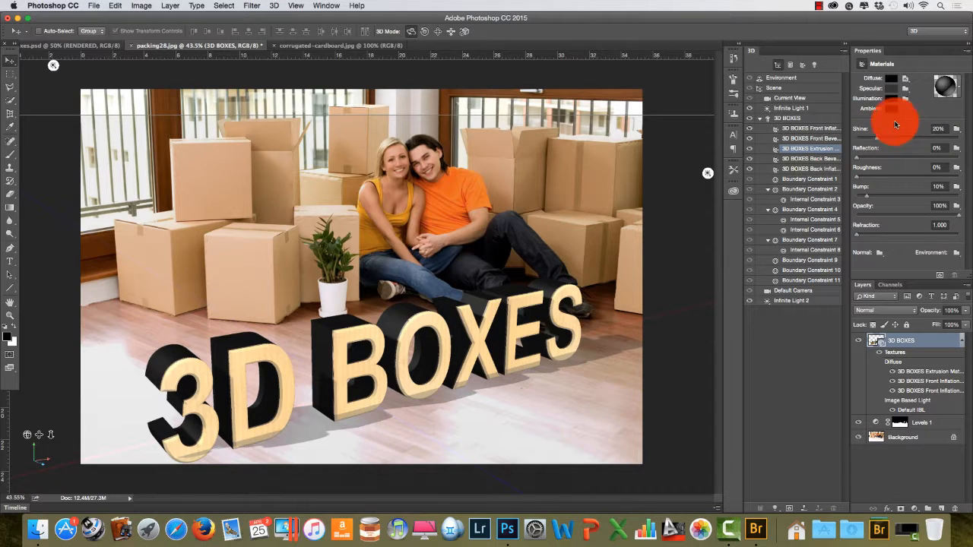
# Open the extrusion material's diffuse texture for editing
pyautogui.click(906, 79)
pyautogui.click(892, 90)
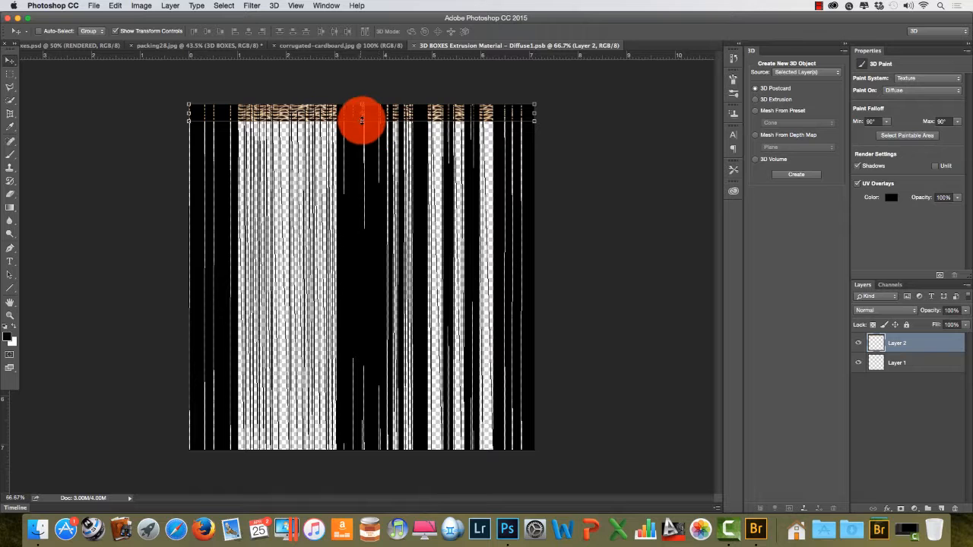
# Stretch the cardboard layer vertically to about 1932% so it fills the canvas, and save and close the extrusion texture document
pyautogui.moveTo(362, 122); pyautogui.dragTo(378, 449)
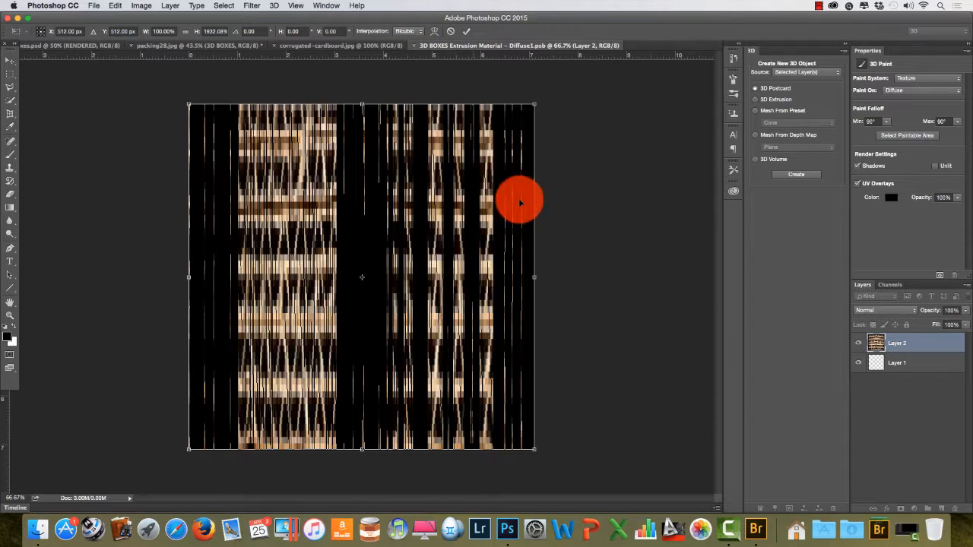
pyautogui.click(467, 34)
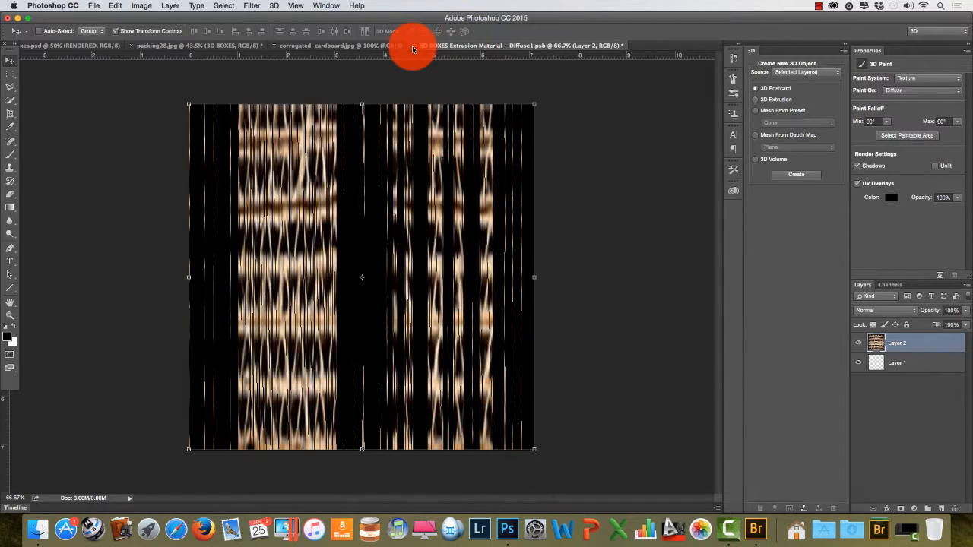
pyautogui.click(412, 45)
pyautogui.click(576, 185)
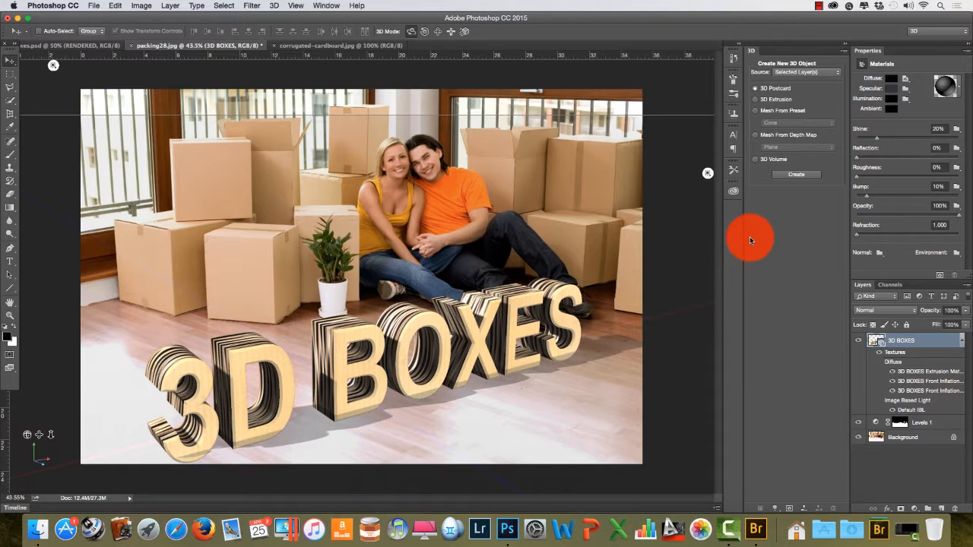
# Open the UV properties of the extrusion material's diffuse texture and move the dialog clear of the 3D text
pyautogui.click(906, 80)
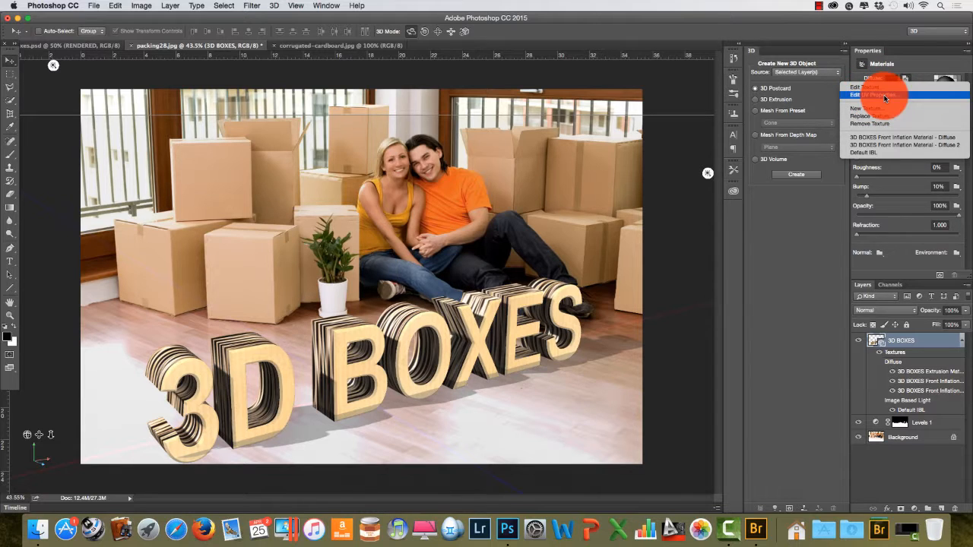
pyautogui.click(842, 93)
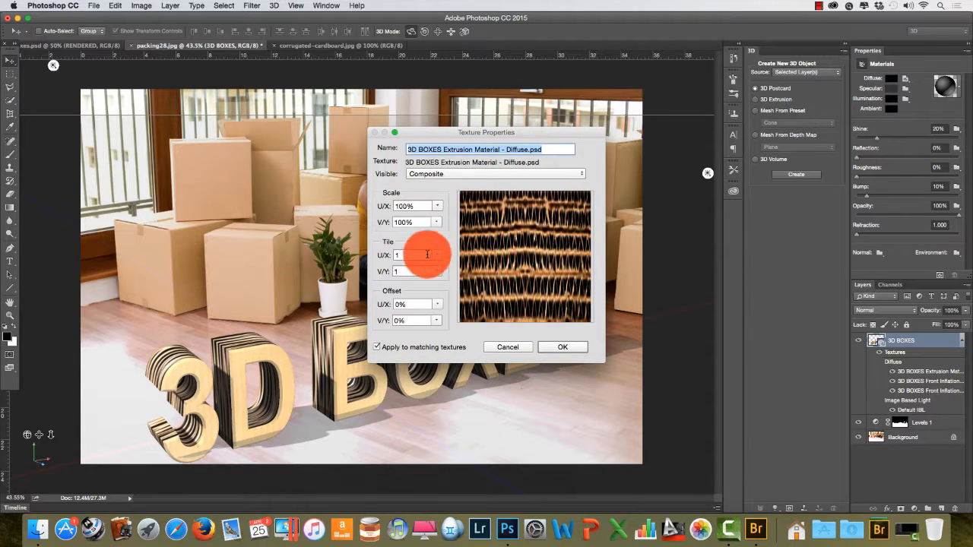
pyautogui.moveTo(491, 135); pyautogui.dragTo(427, 33)
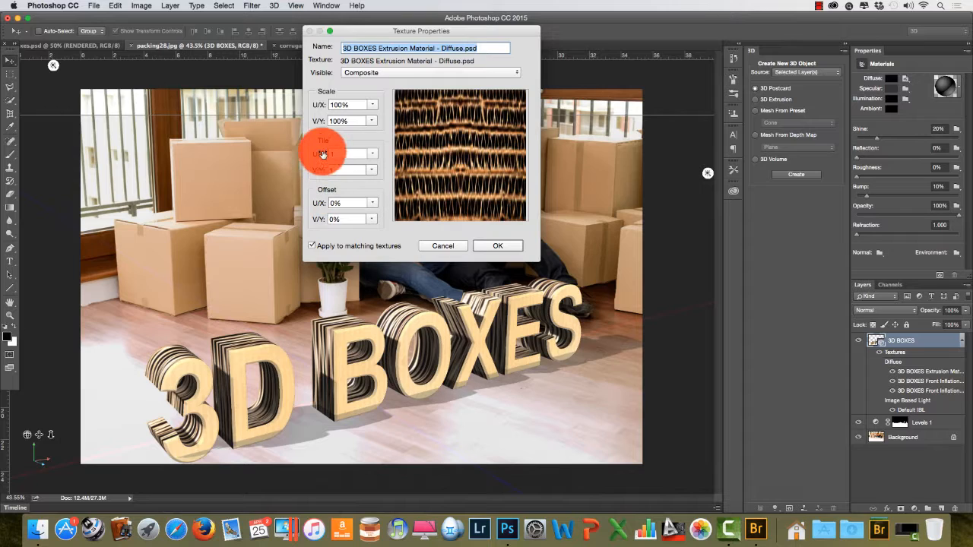
# Try U/X tile values of 0.5 and 0.25 for the extrusion texture
pyautogui.click(348, 154)
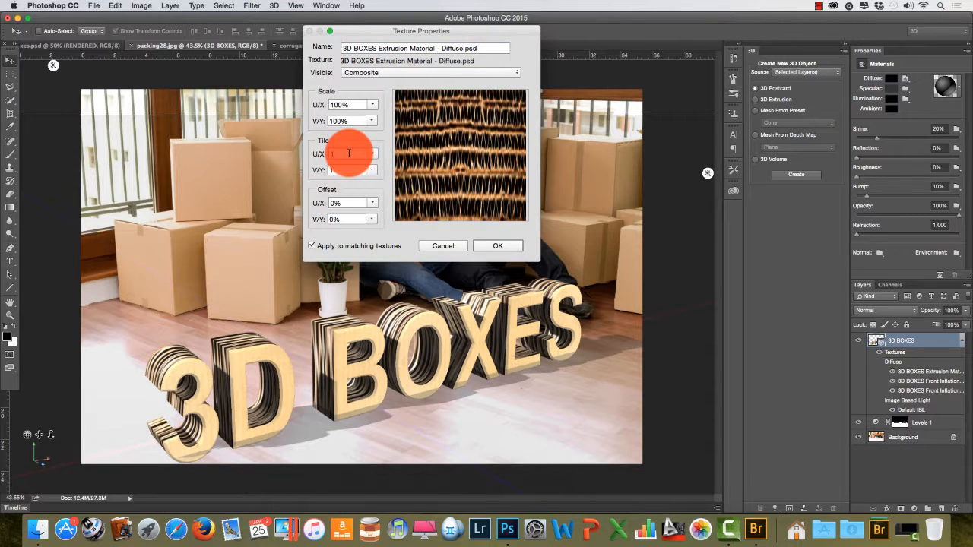
pyautogui.write('.')
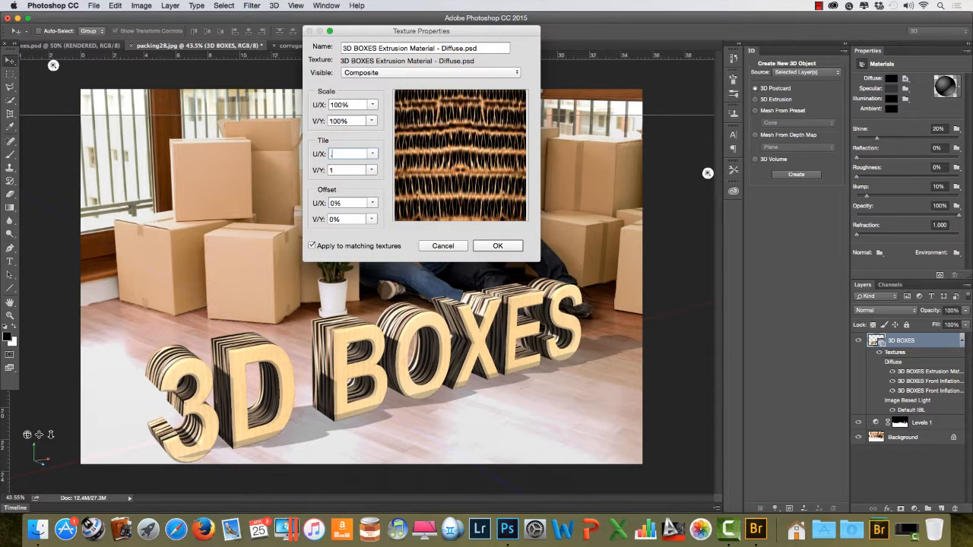
pyautogui.write('5')
pyautogui.press('Tab')
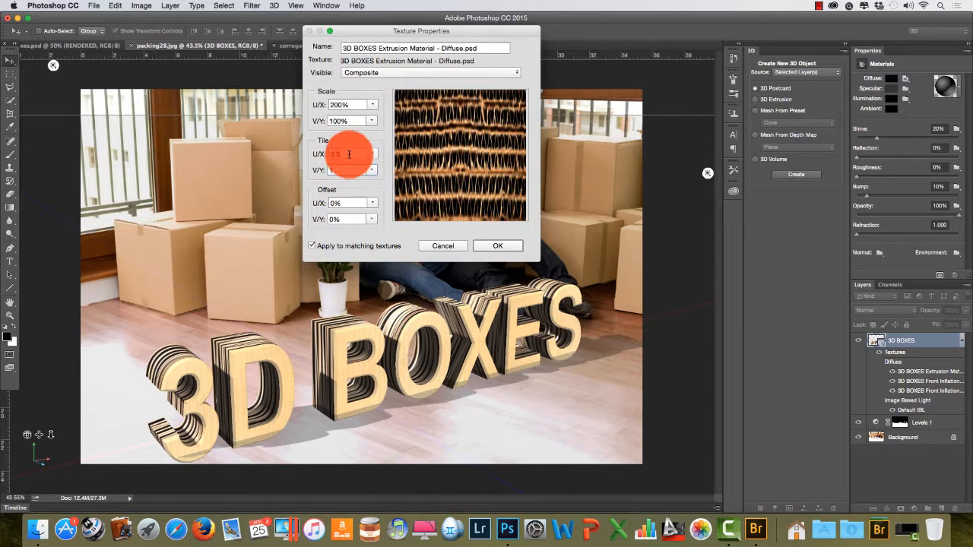
pyautogui.write('.2')
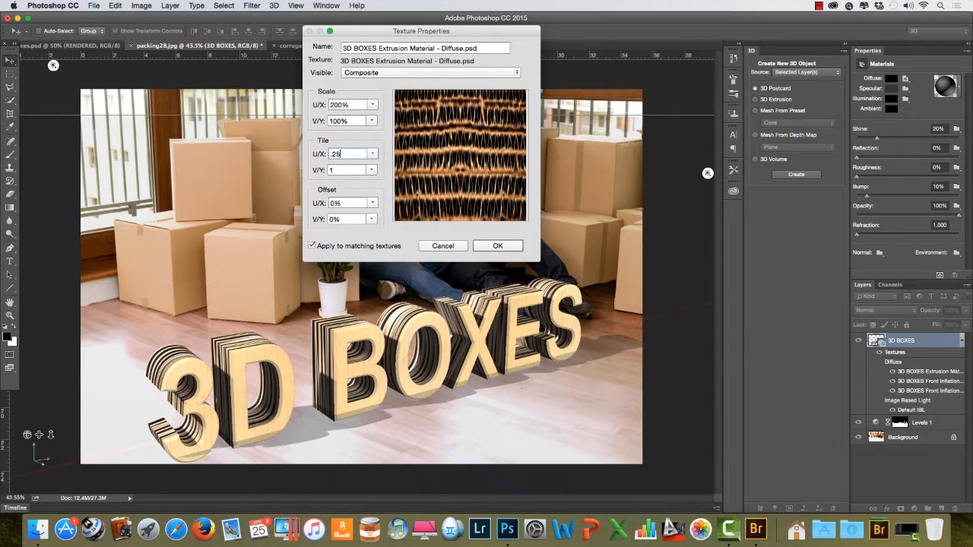
pyautogui.click(351, 174)
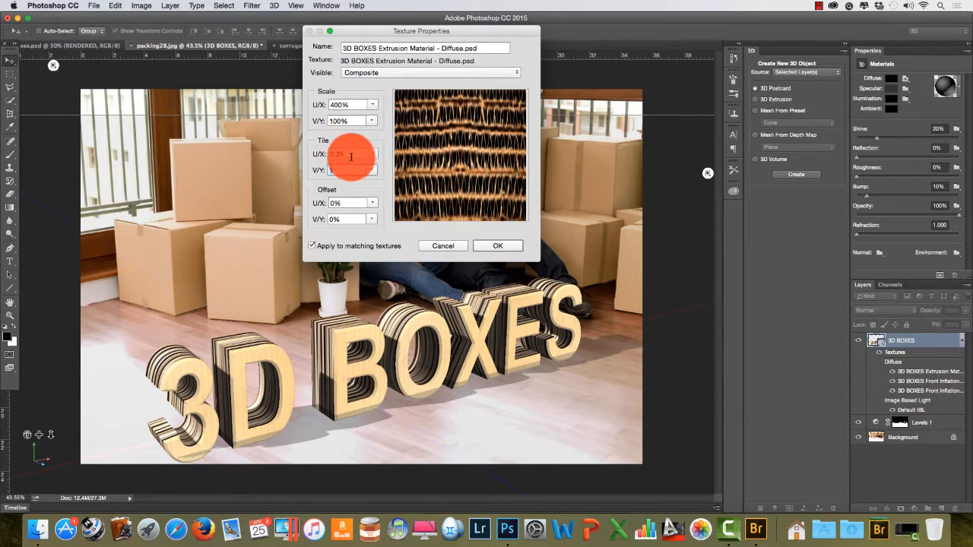
# Try U/X tile values of 2, 3 and 4 for the extrusion texture
pyautogui.write('2')
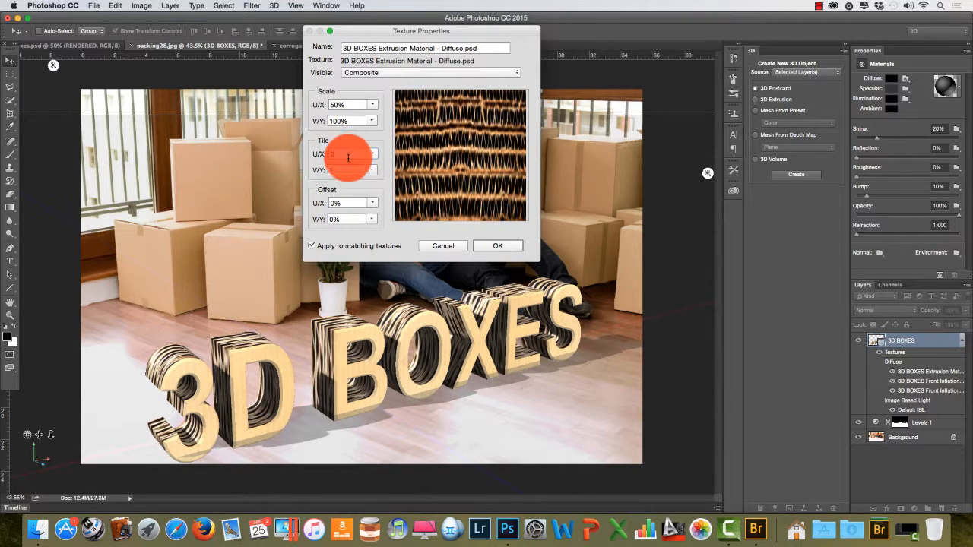
pyautogui.press('BackSpace')
pyautogui.write('3')
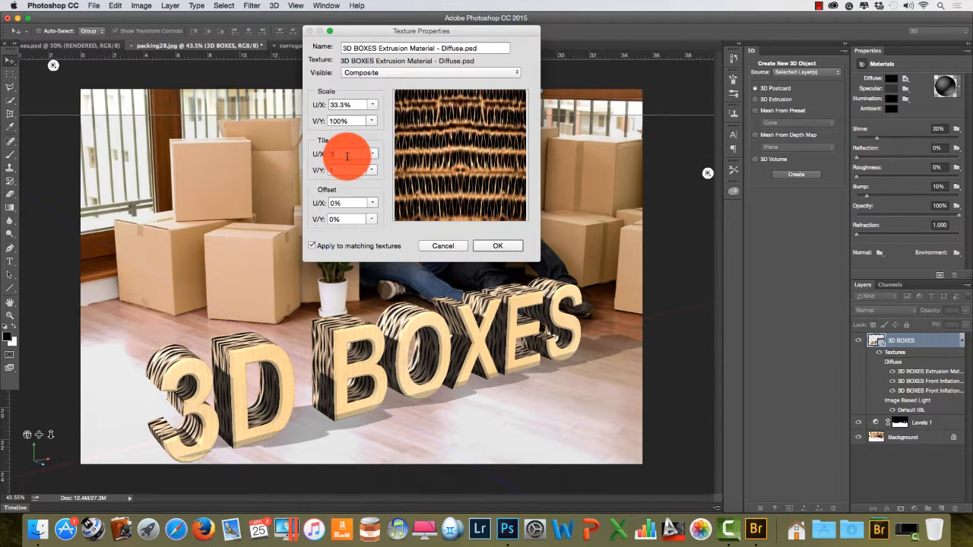
pyautogui.press('BackSpace')
pyautogui.write('4')
pyautogui.press('Tab')
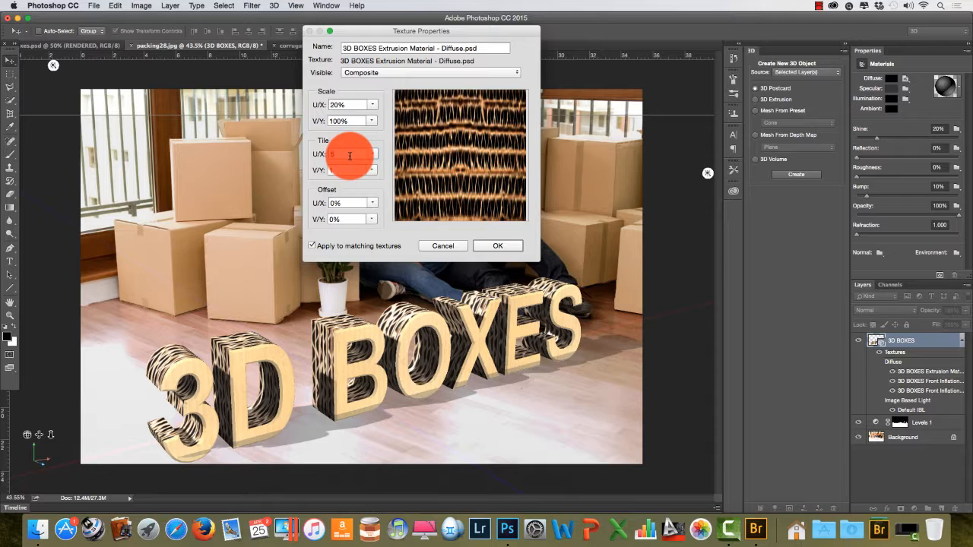
# Set the extrusion texture's U/X tile value to 6
pyautogui.press('BackSpace')
pyautogui.write('6')
pyautogui.press('Tab')
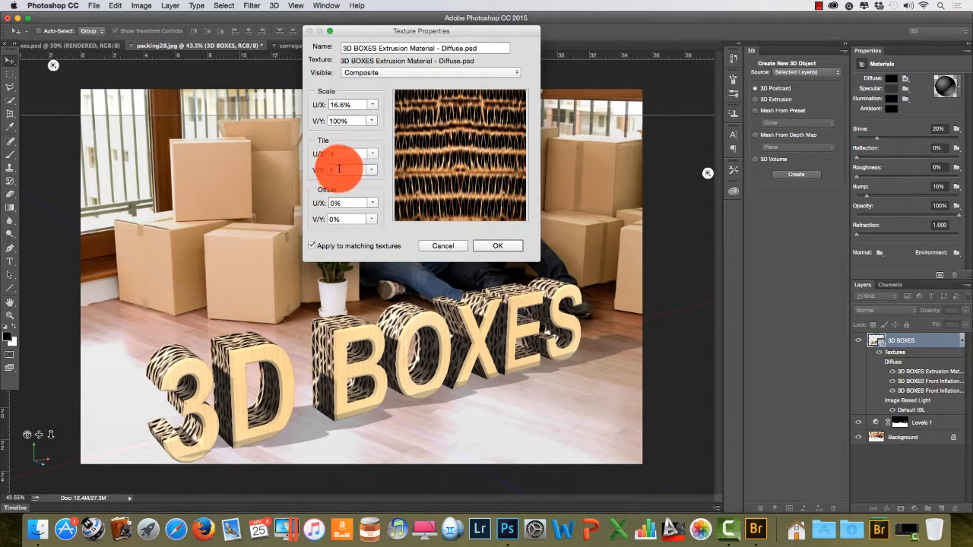
# Try a V/Y tile value of 3, set it to 2 instead, and apply the texture properties
pyautogui.write('3')
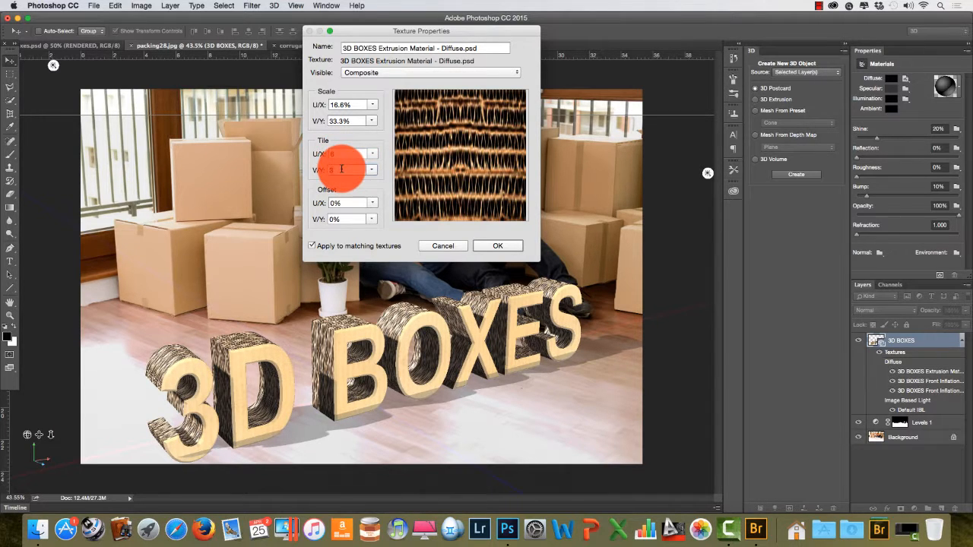
pyautogui.press('BackSpace')
pyautogui.write('2')
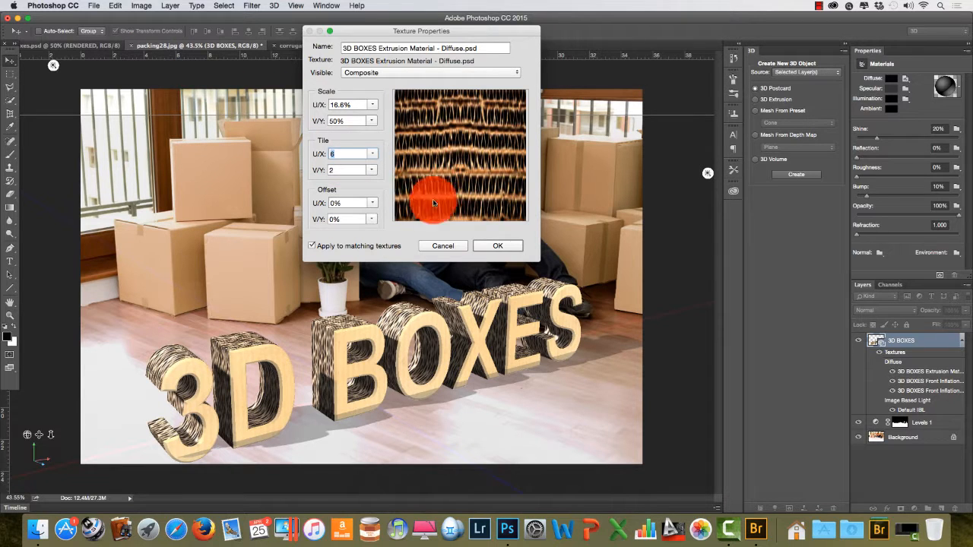
pyautogui.click(498, 245)
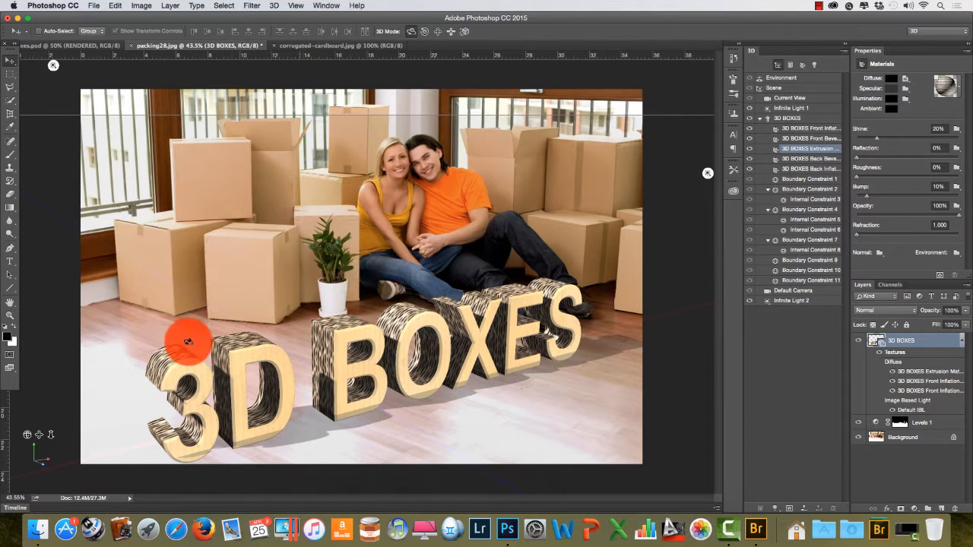
# Examine the tiled cardboard texture on the sides of the 3D letters up close
pyautogui.click(10, 314)
pyautogui.moveTo(98, 326); pyautogui.dragTo(155, 359)
pyautogui.moveTo(444, 423)
pyautogui.mouseDown()
pyautogui.moveTo(375, 289)
pyautogui.moveTo(311, 198)
pyautogui.moveTo(347, 224)
pyautogui.moveTo(271, 185)
pyautogui.moveTo(225, 242)
pyautogui.moveTo(269, 223)
pyautogui.moveTo(615, 180)
pyautogui.moveTo(586, 134)
pyautogui.moveTo(624, 101)
pyautogui.mouseUp()
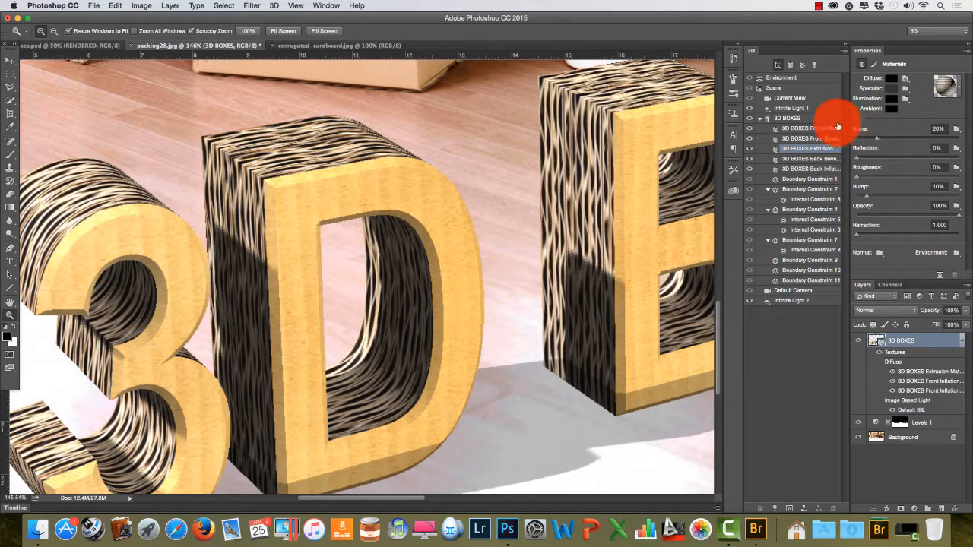
# Switch to Adobe Bridge and compare the previews and pixel dimensions of the corrugated cardboard images in the Stock Paper & Writing folder
pyautogui.click(757, 526)
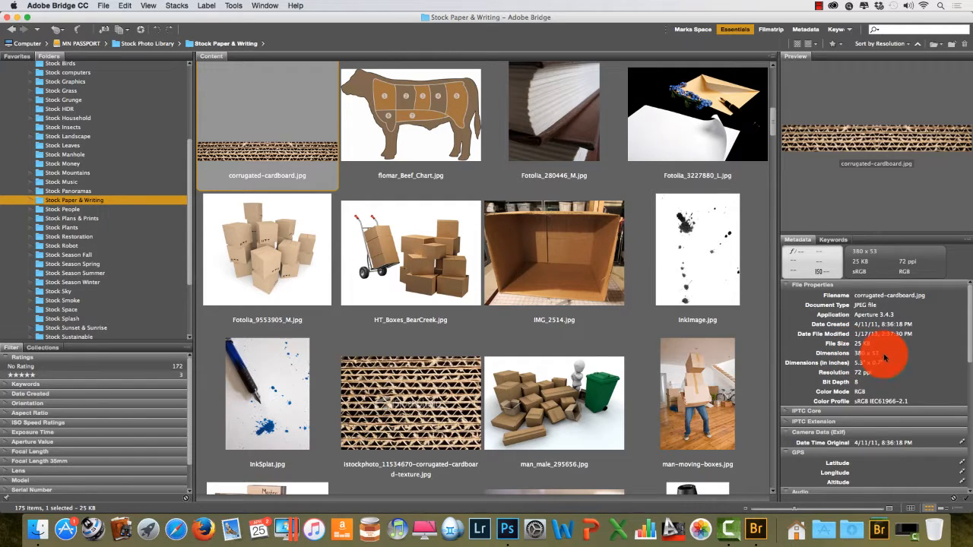
pyautogui.click(456, 392)
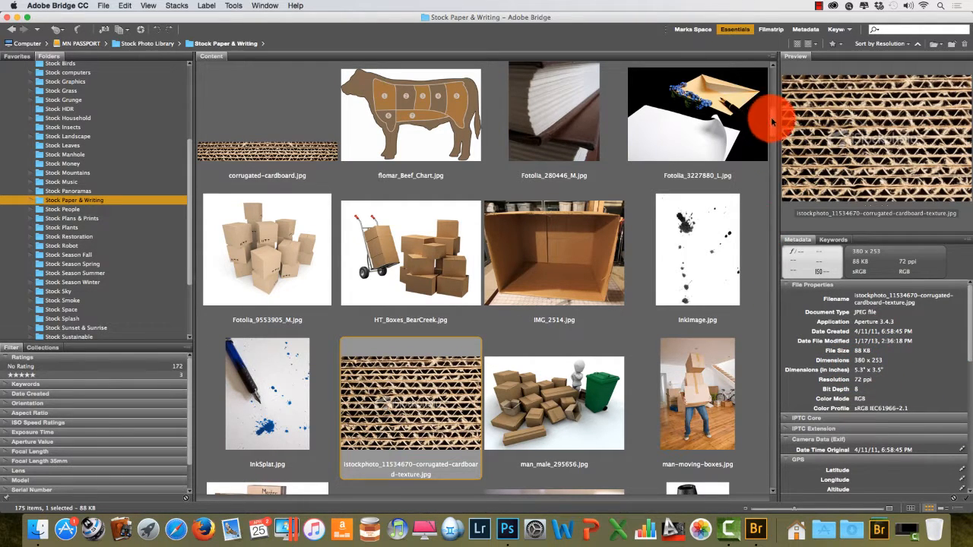
pyautogui.scroll(-10, 772, 122)
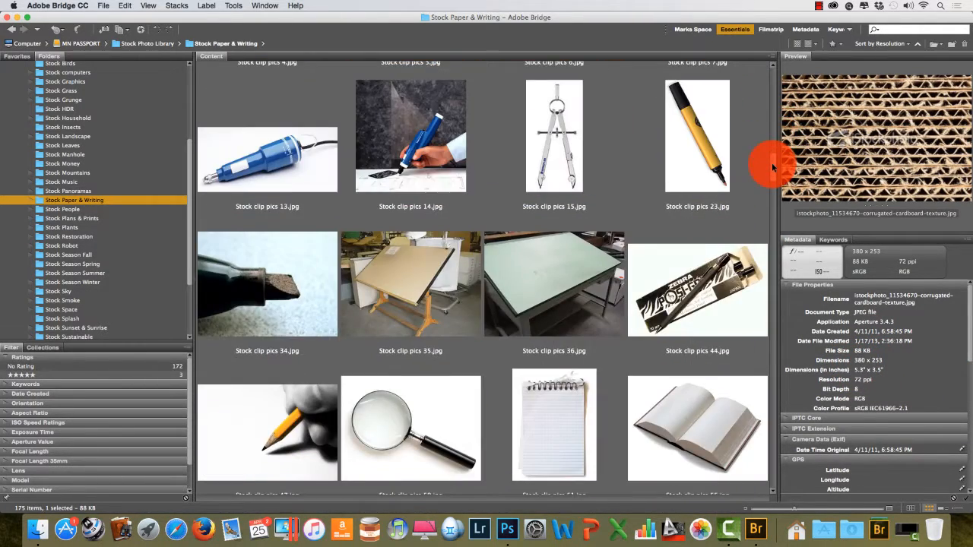
pyautogui.moveTo(772, 163); pyautogui.dragTo(774, 94)
pyautogui.click(692, 231)
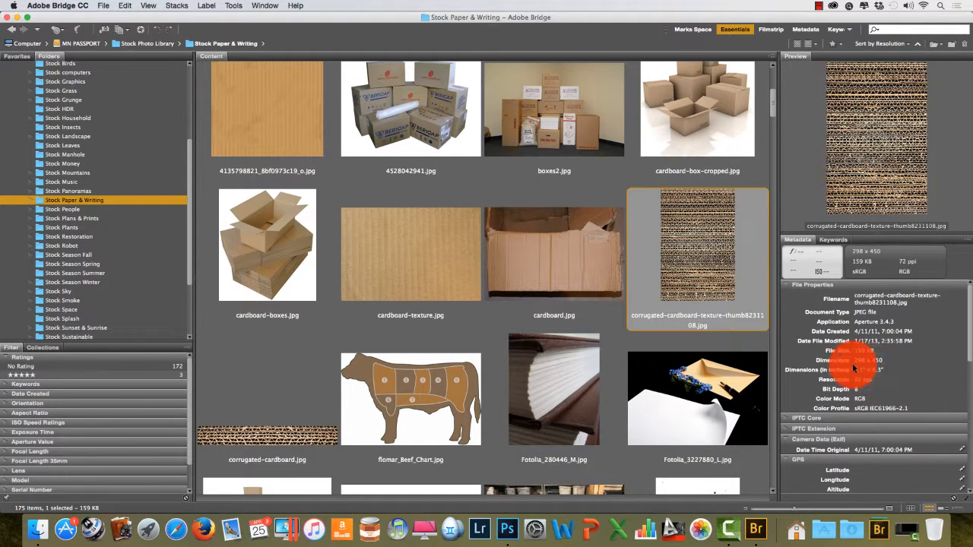
pyautogui.moveTo(771, 98); pyautogui.dragTo(773, 81)
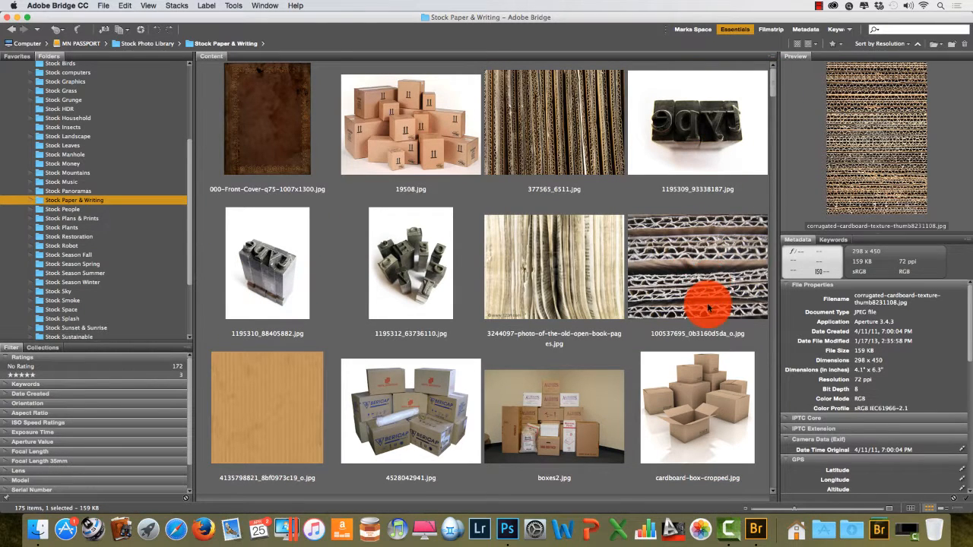
pyautogui.click(551, 109)
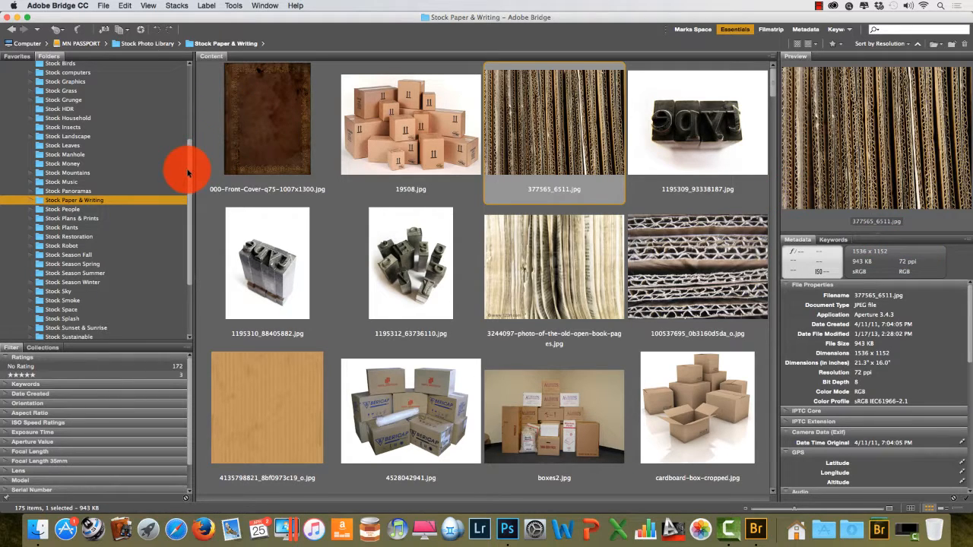
pyautogui.moveTo(187, 167); pyautogui.dragTo(185, 72)
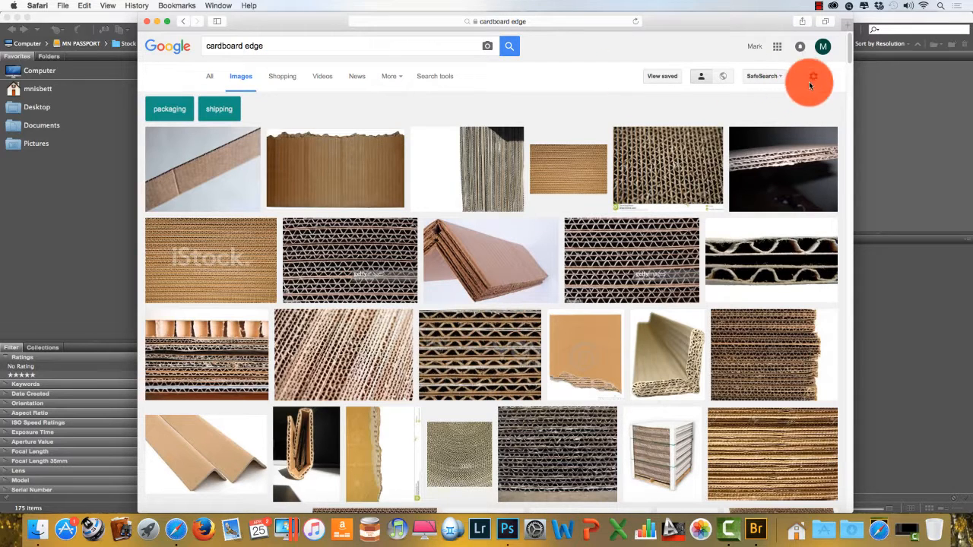
# In Safari, narrow the Google image search for "cardboard edge" to images larger than 2 MP using Advanced Image Search
pyautogui.click(814, 77)
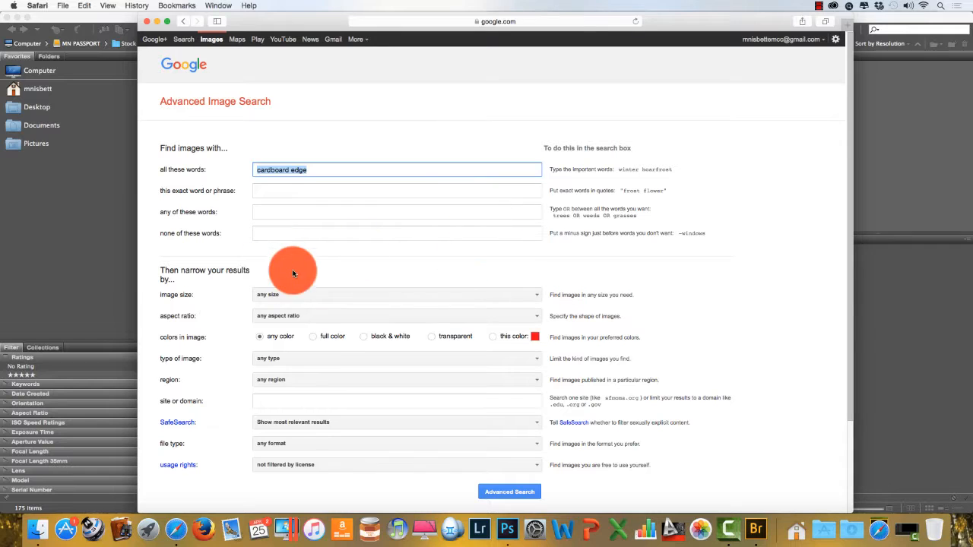
pyautogui.click(300, 294)
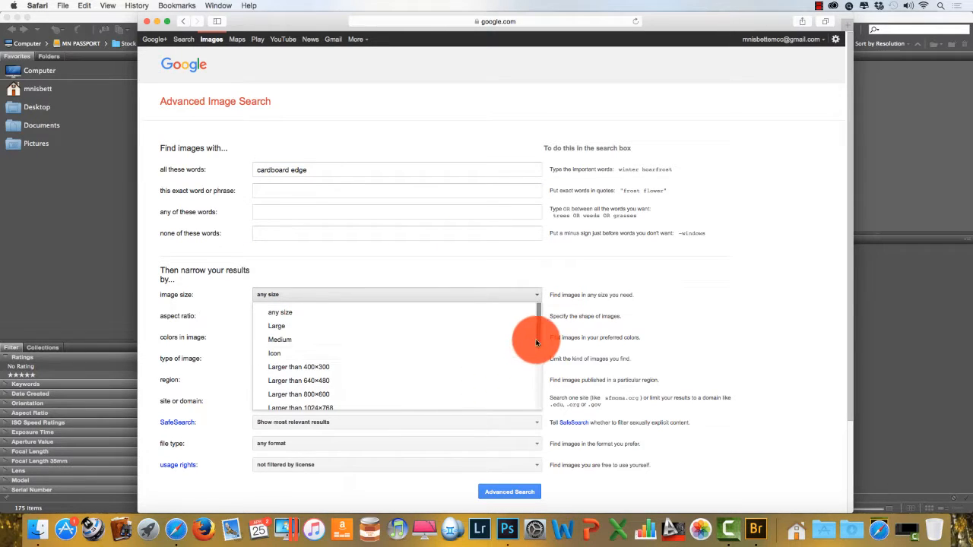
pyautogui.scroll(-1, 456, 365)
pyautogui.click(327, 405)
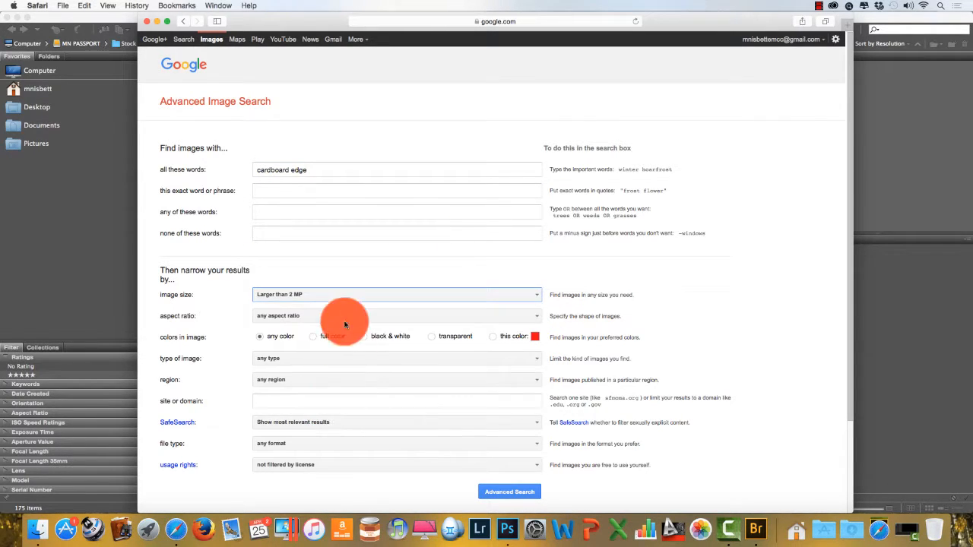
pyautogui.click(523, 493)
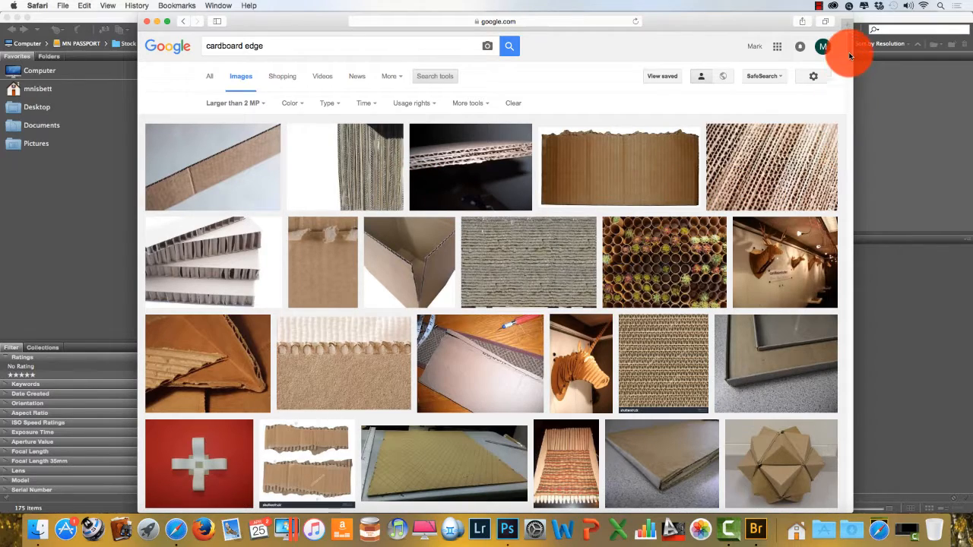
# Browse the cardboard edge image results and preview a corrugated cardboard texture and a related image to check their sizes
pyautogui.scroll(-5, 850, 61)
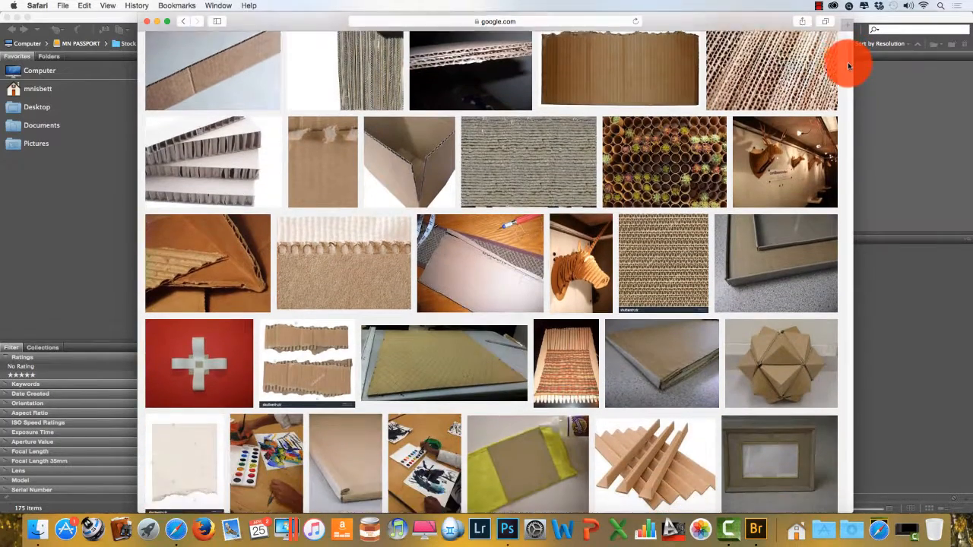
pyautogui.scroll(-3, 850, 73)
pyautogui.scroll(-10, 850, 84)
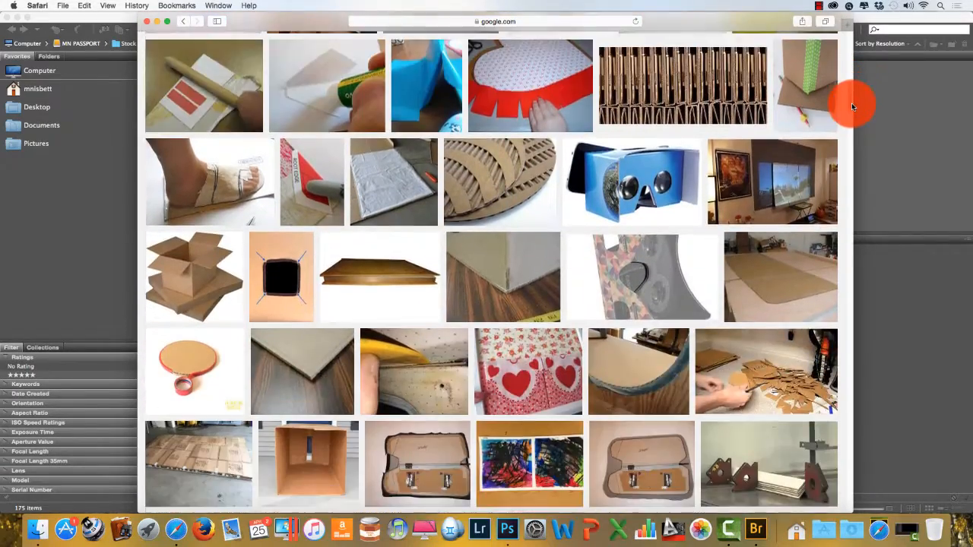
pyautogui.moveTo(852, 105); pyautogui.dragTo(852, 40)
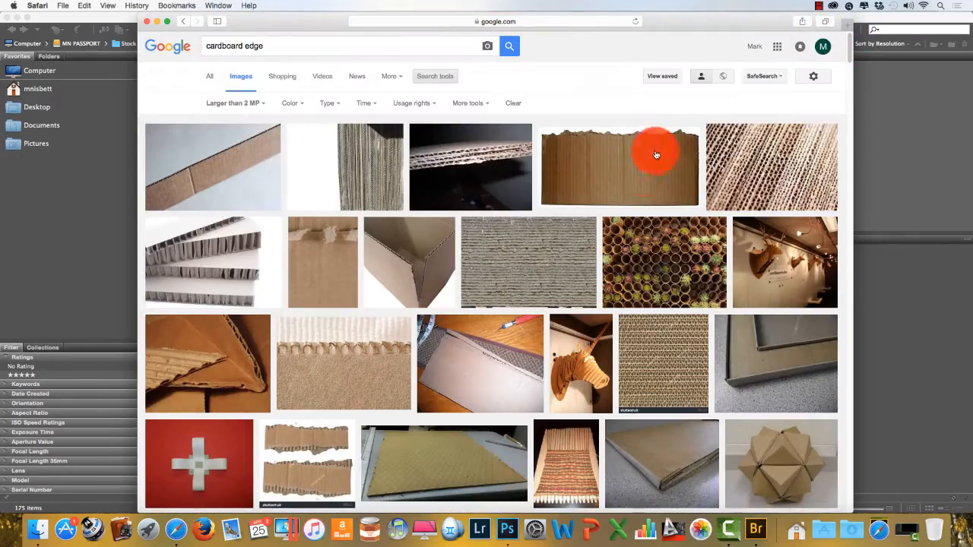
pyautogui.click(672, 349)
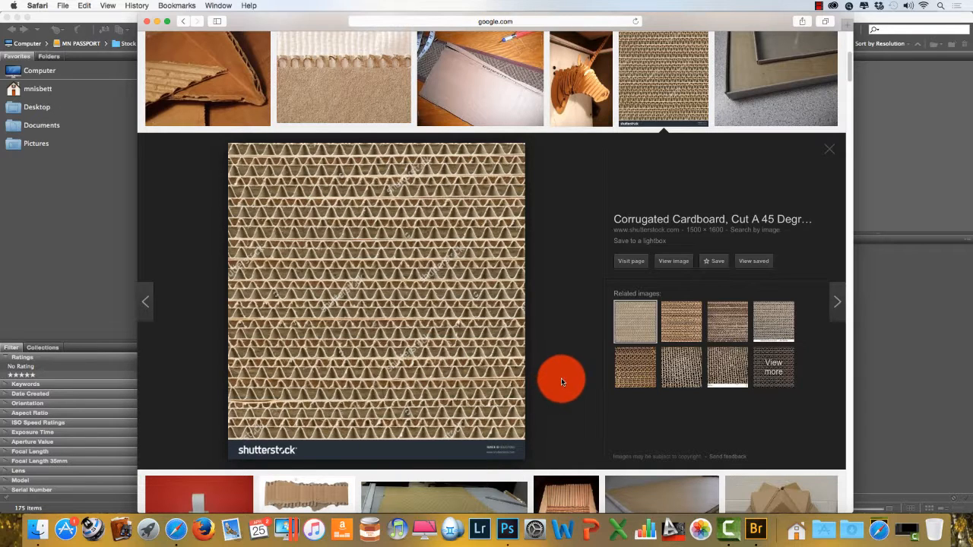
pyautogui.click(692, 316)
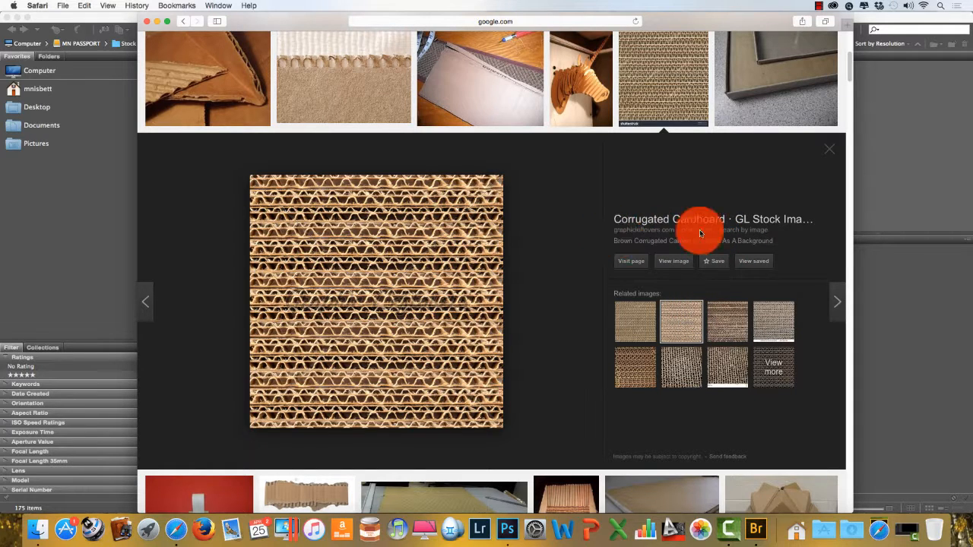
# Open the corrugated cardboard image at full size and save it as edge cardboard.jpg in Dropbox's Class Documents/CLASSES/CAD234 folder
pyautogui.click(671, 263)
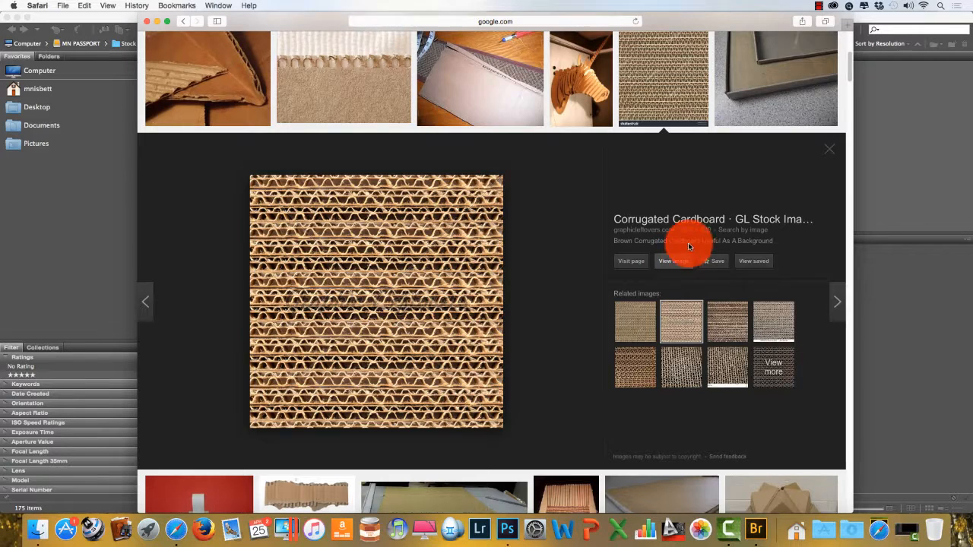
pyautogui.rightClick(502, 150)
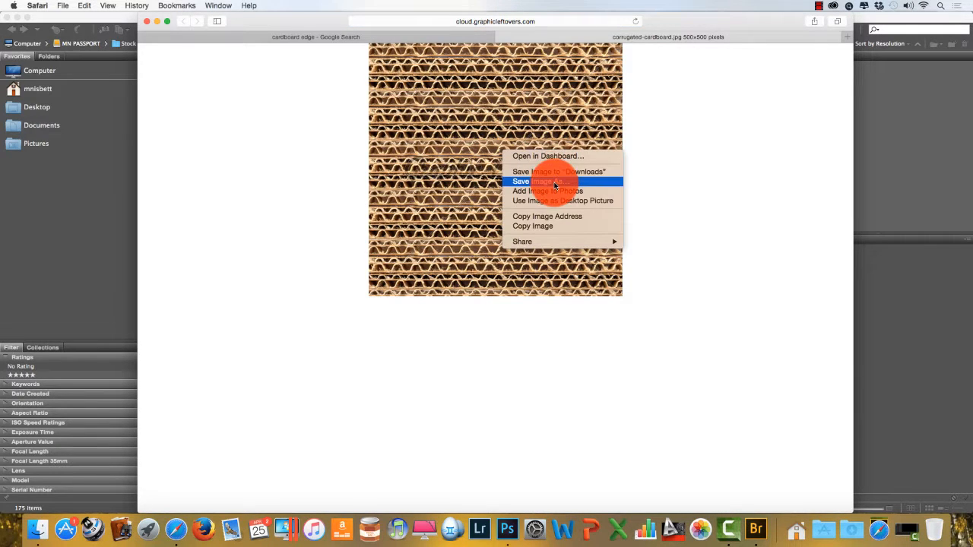
pyautogui.click(553, 181)
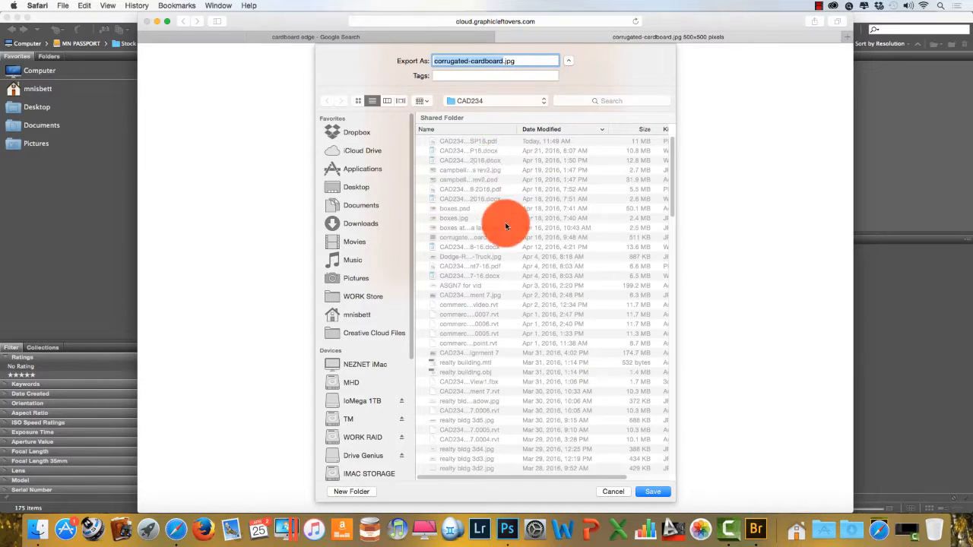
pyautogui.click(359, 133)
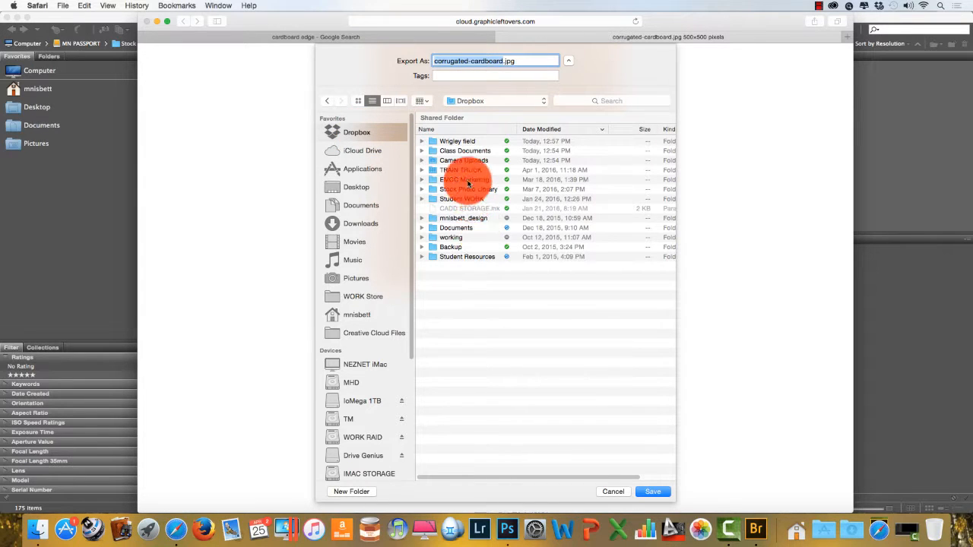
pyautogui.doubleClick(467, 152)
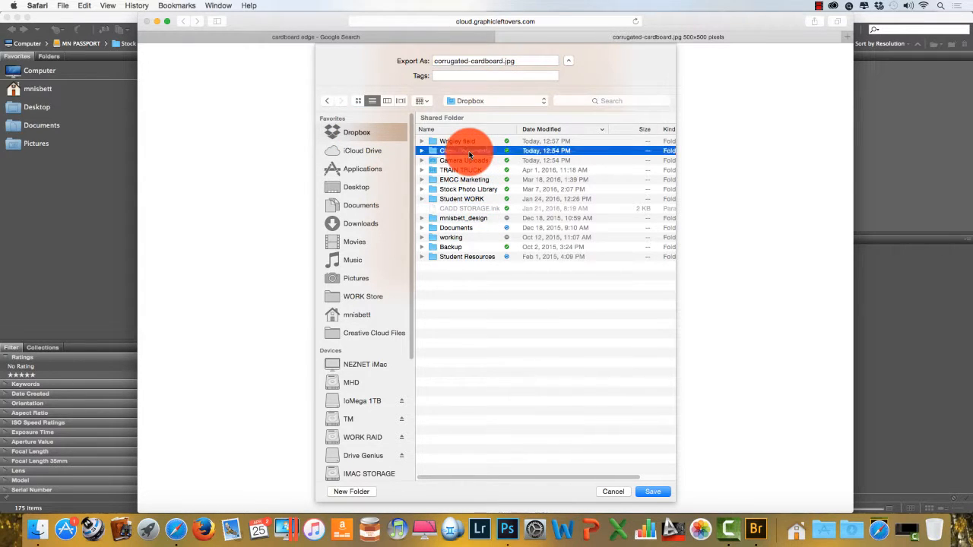
pyautogui.doubleClick(457, 144)
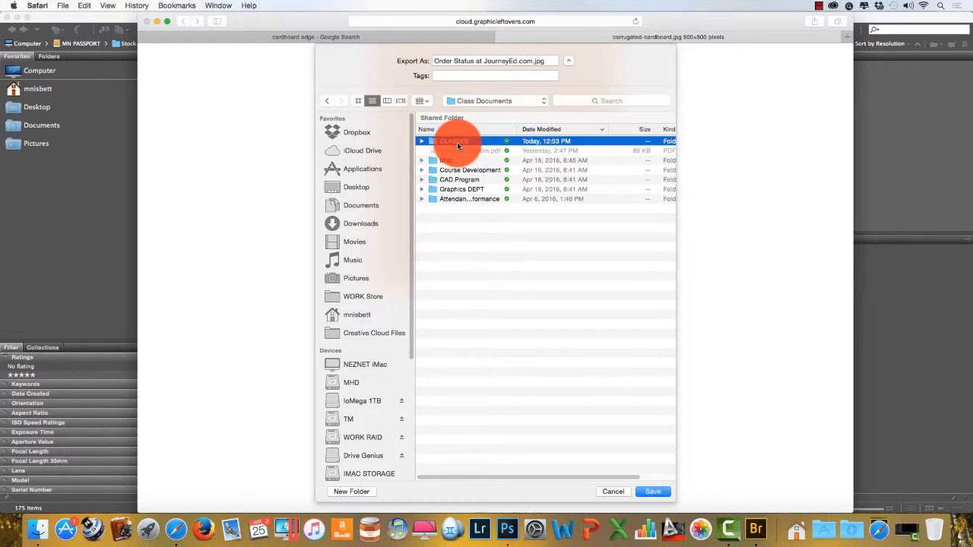
pyautogui.doubleClick(461, 143)
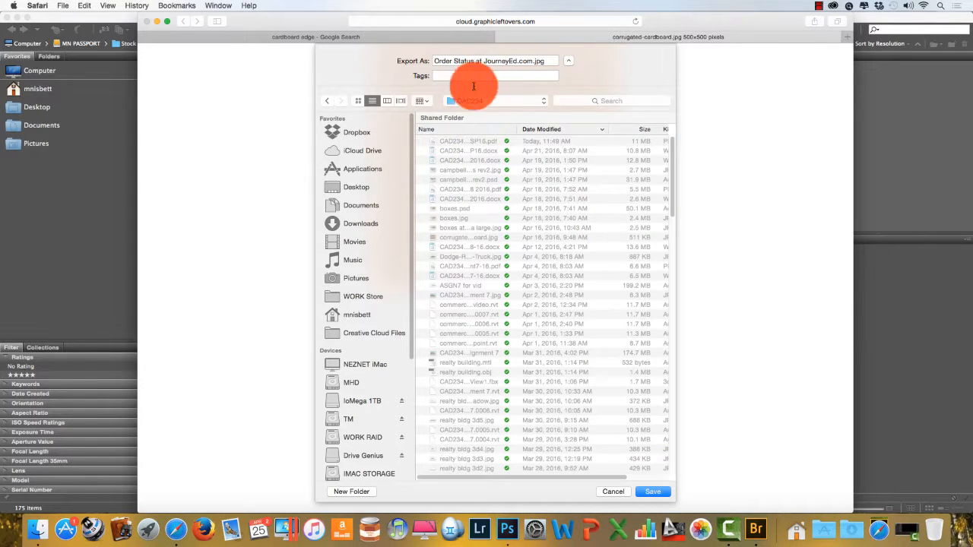
pyautogui.click(653, 491)
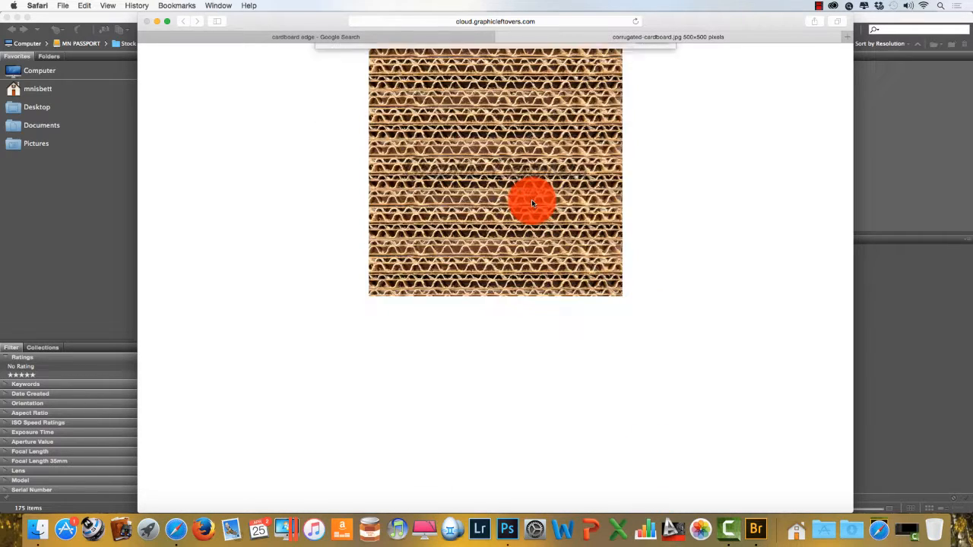
pyautogui.click(821, 5)
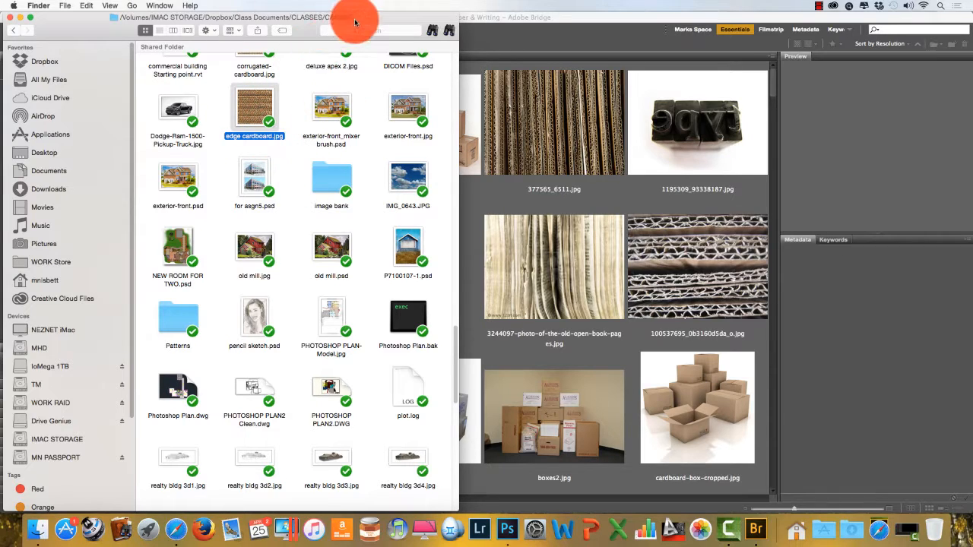
pyautogui.rightClick(263, 109)
pyautogui.click(274, 98)
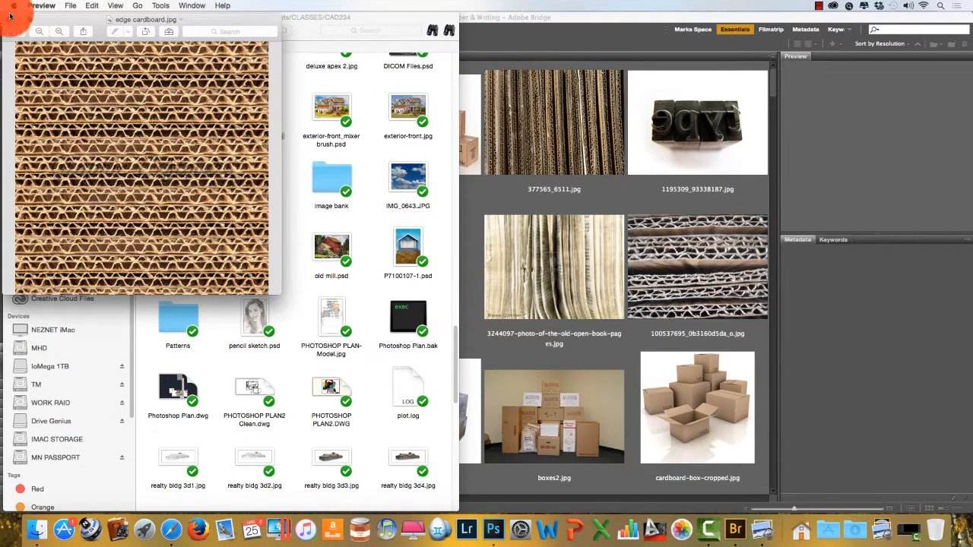
pyautogui.click(10, 21)
pyautogui.rightClick(255, 101)
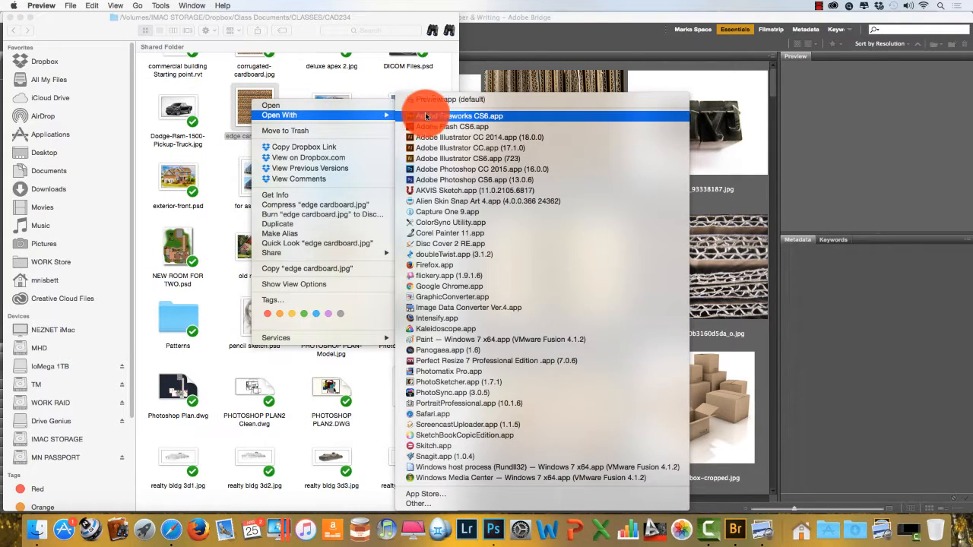
pyautogui.click(459, 180)
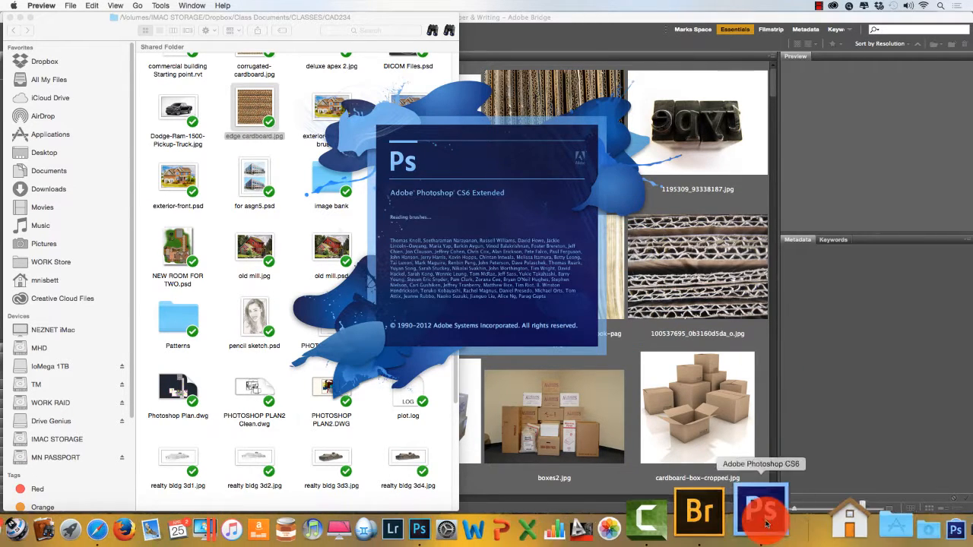
pyautogui.rightClick(766, 523)
pyautogui.click(764, 458)
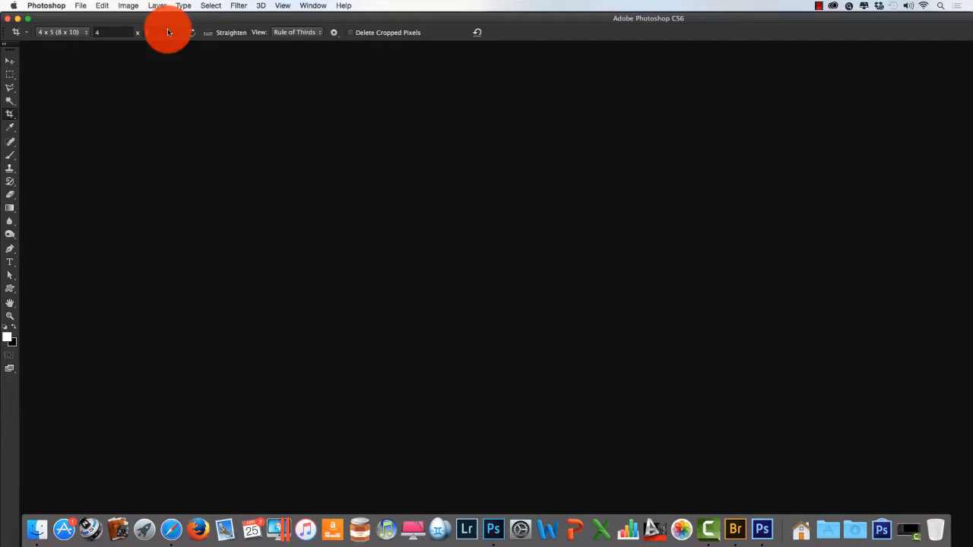
pyautogui.click(61, 6)
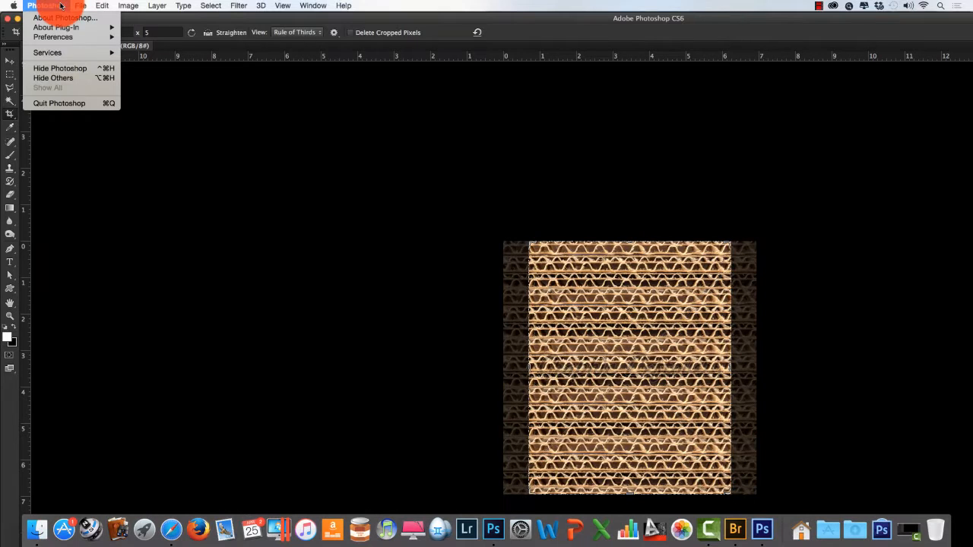
pyautogui.click(67, 105)
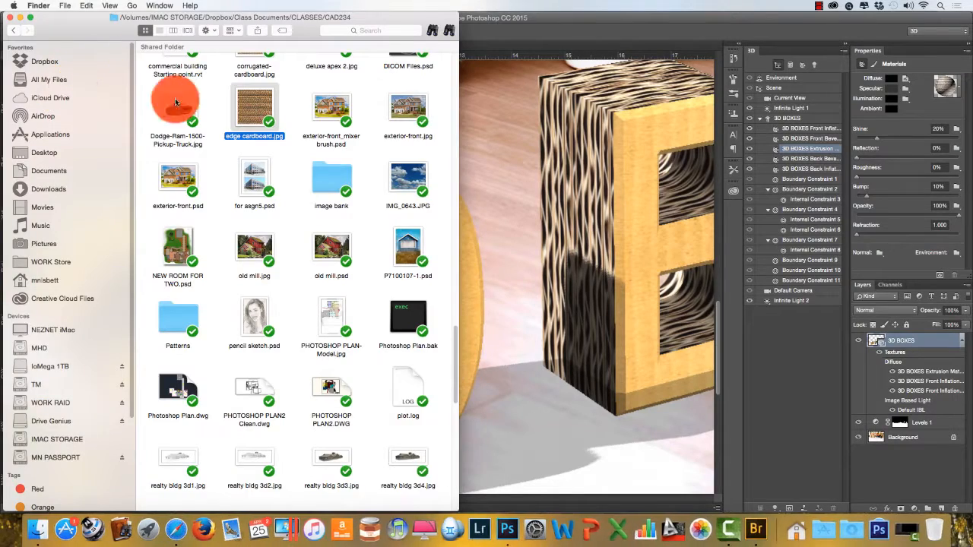
# Open edge cardboard.jpg from Finder in Adobe Photoshop CC 2015 and close the corrugated-cardboard.jpg document
pyautogui.rightClick(258, 104)
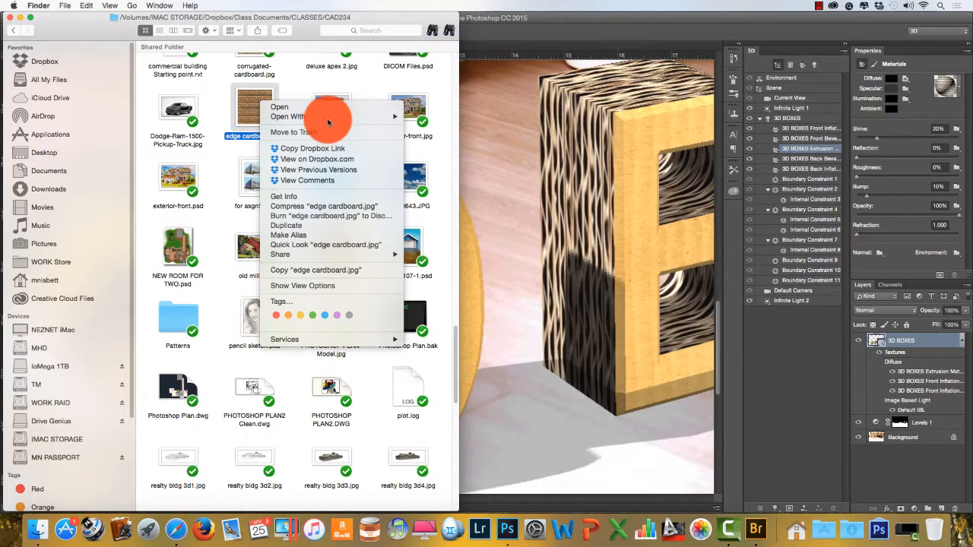
pyautogui.moveTo(326, 117)
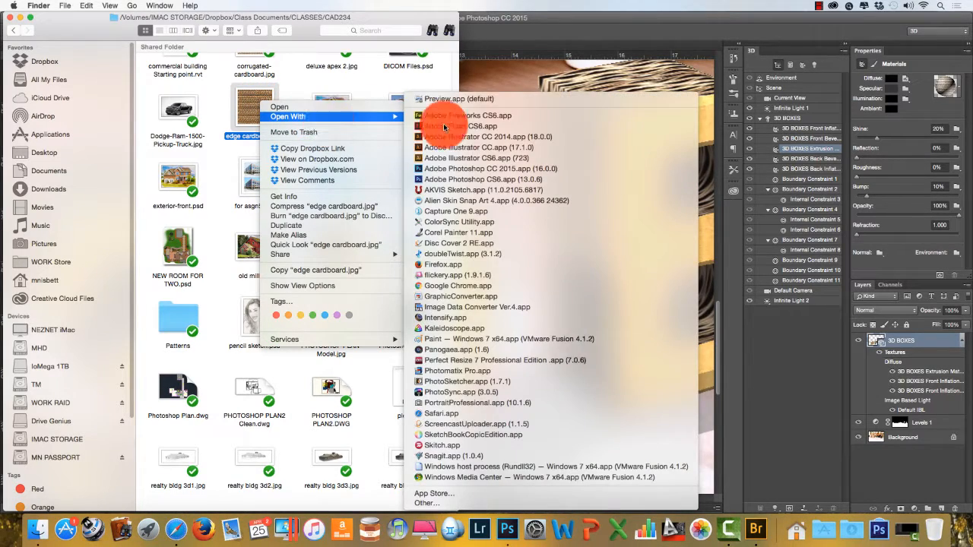
pyautogui.click(487, 169)
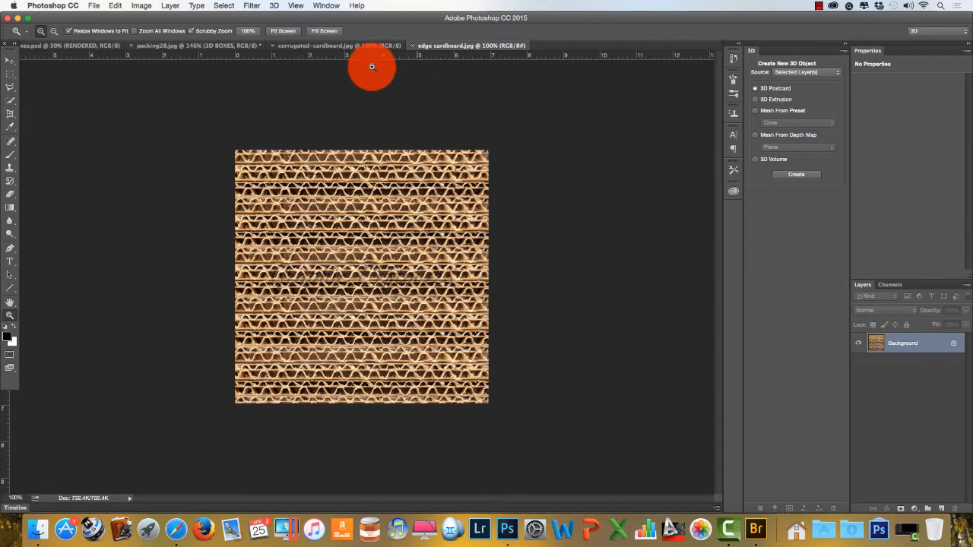
pyautogui.click(327, 45)
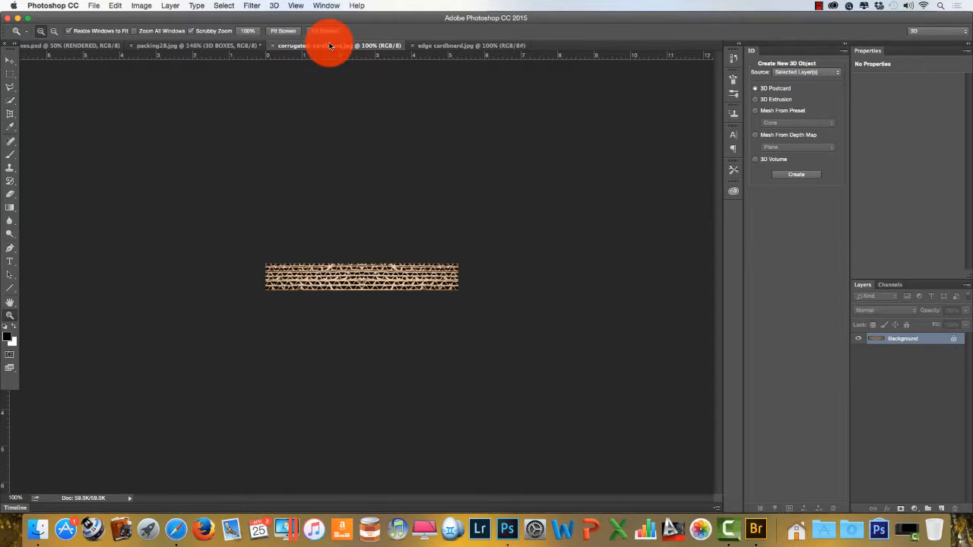
pyautogui.click(271, 48)
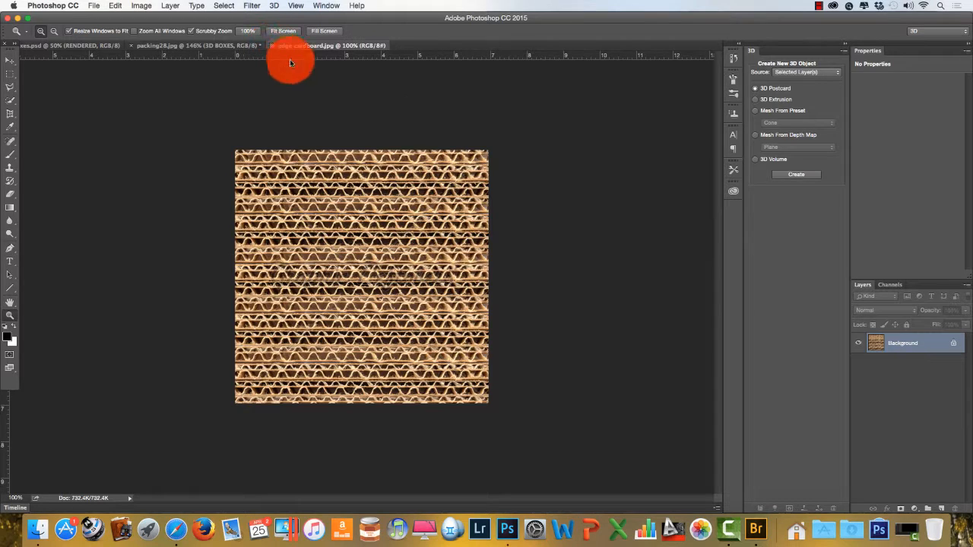
# Open the diffuse texture of the 3D BOXES extrusion material from packing28.jpg for editing and hide its Layer 2
pyautogui.click(177, 47)
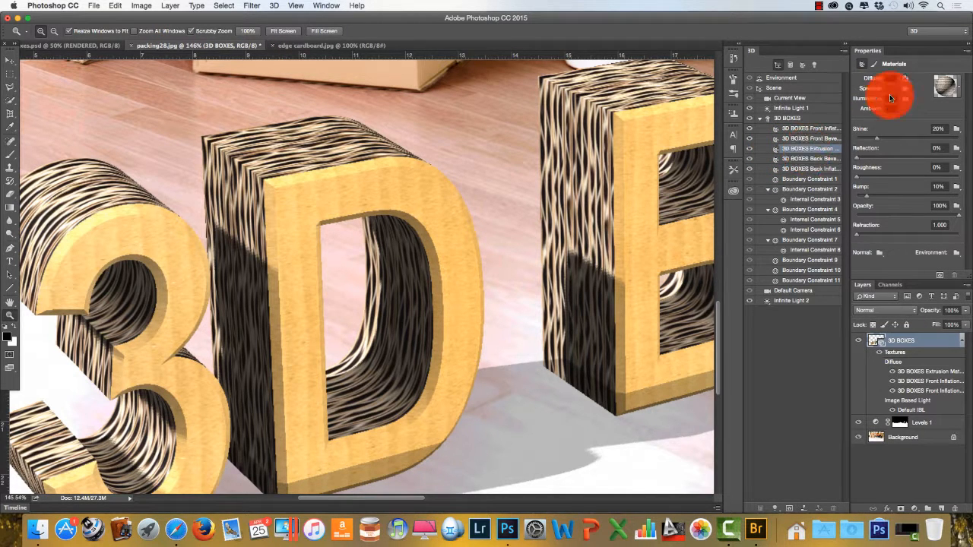
pyautogui.click(904, 78)
pyautogui.click(889, 86)
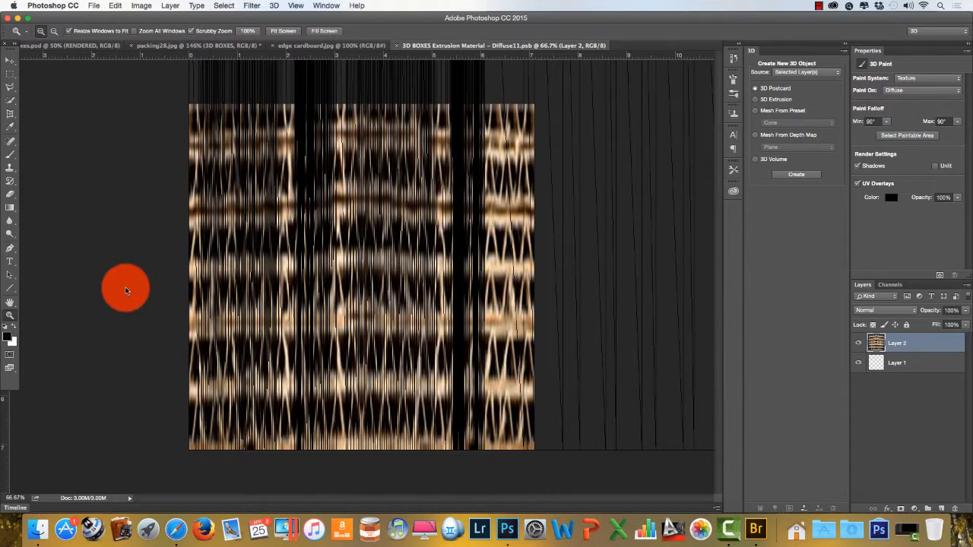
pyautogui.moveTo(94, 308); pyautogui.dragTo(69, 341)
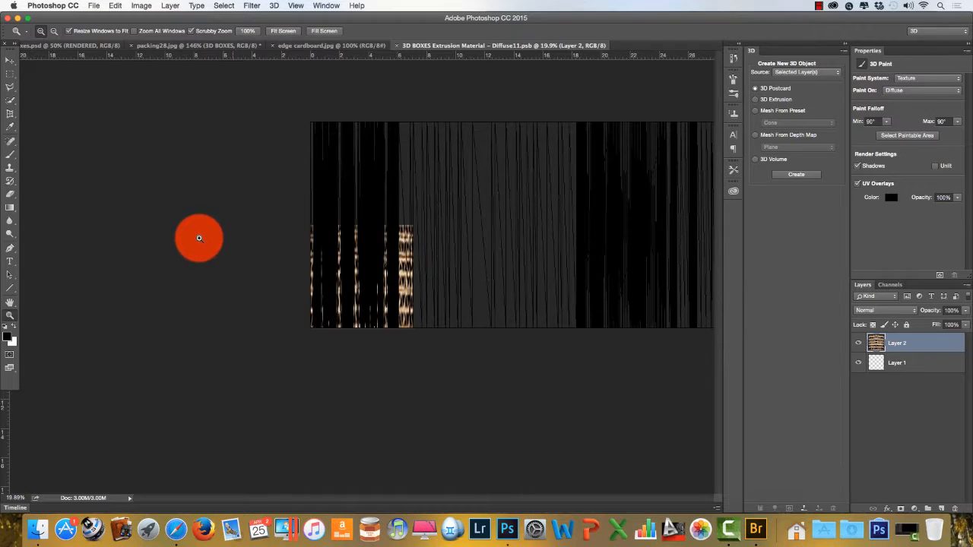
pyautogui.moveTo(200, 237)
pyautogui.mouseDown()
pyautogui.moveTo(152, 244)
pyautogui.moveTo(206, 236)
pyautogui.mouseUp()
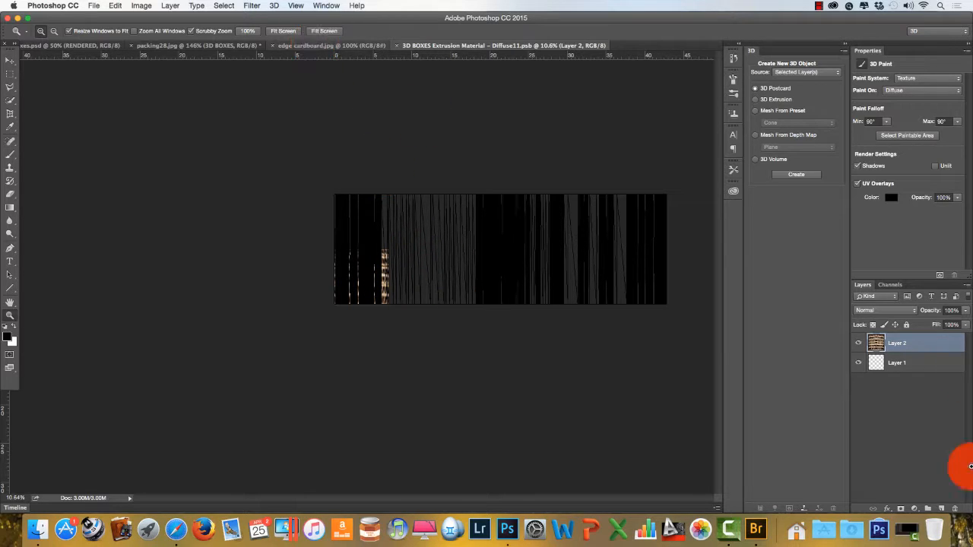
pyautogui.click(860, 343)
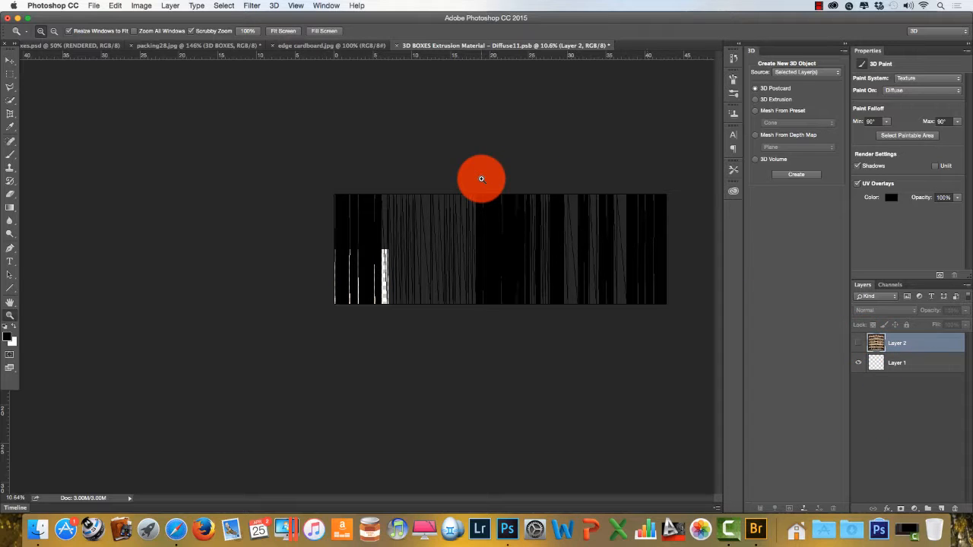
# Copy the edge cardboard.jpg image into the extrusion material's diffuse texture document as a new layer with the Move tool
pyautogui.click(337, 45)
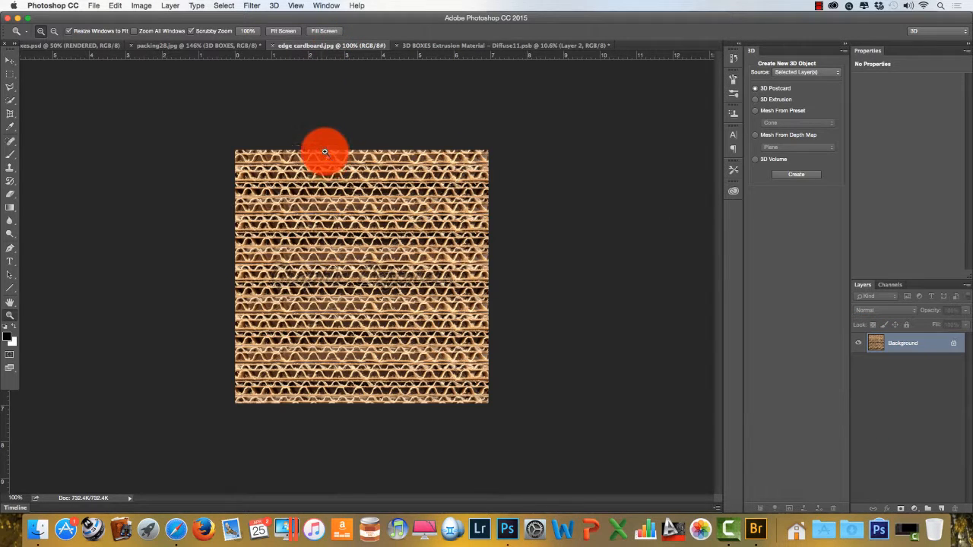
pyautogui.click(6, 59)
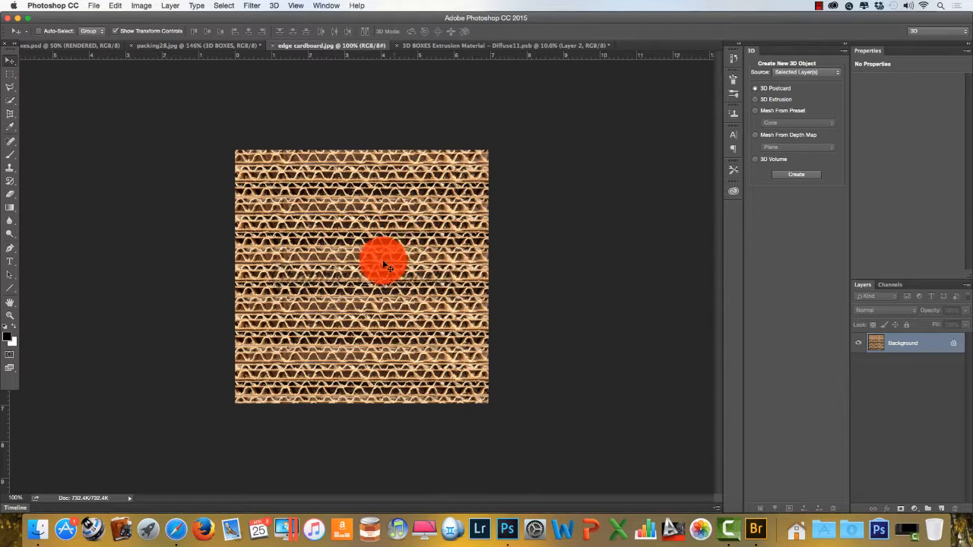
pyautogui.moveTo(385, 265); pyautogui.dragTo(420, 189)
pyautogui.moveTo(381, 269); pyautogui.dragTo(354, 204)
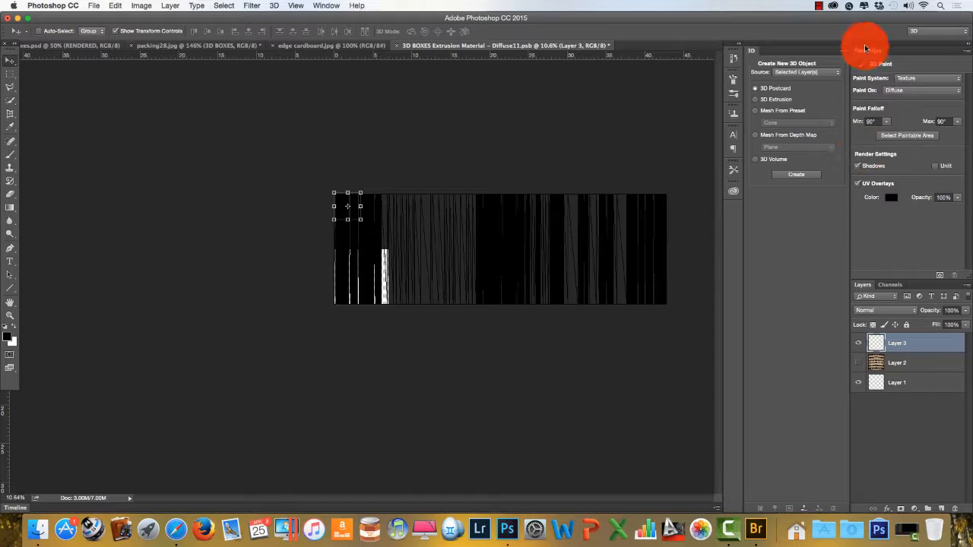
# Compare the extrusion texture with its UV overlays hidden and shown
pyautogui.click(859, 185)
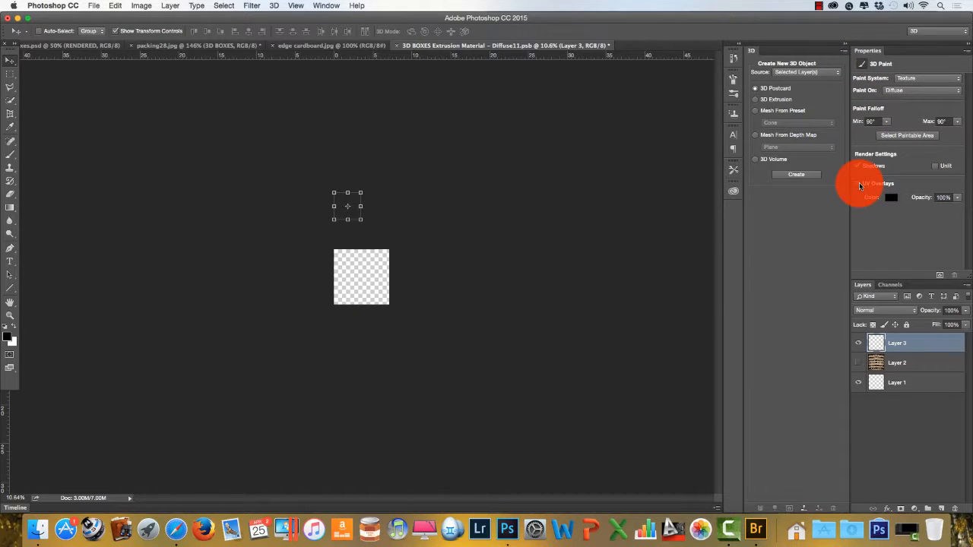
pyautogui.click(858, 185)
pyautogui.click(859, 184)
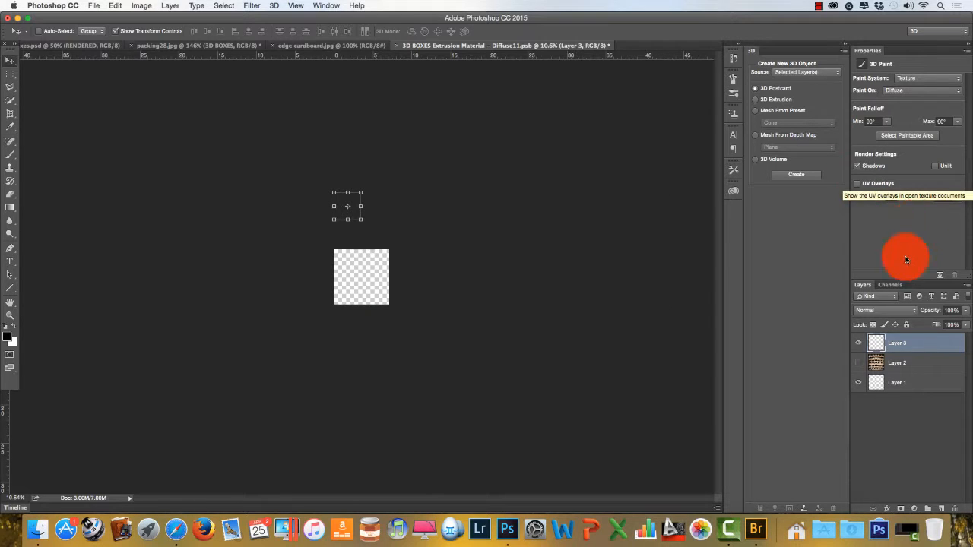
pyautogui.click(871, 184)
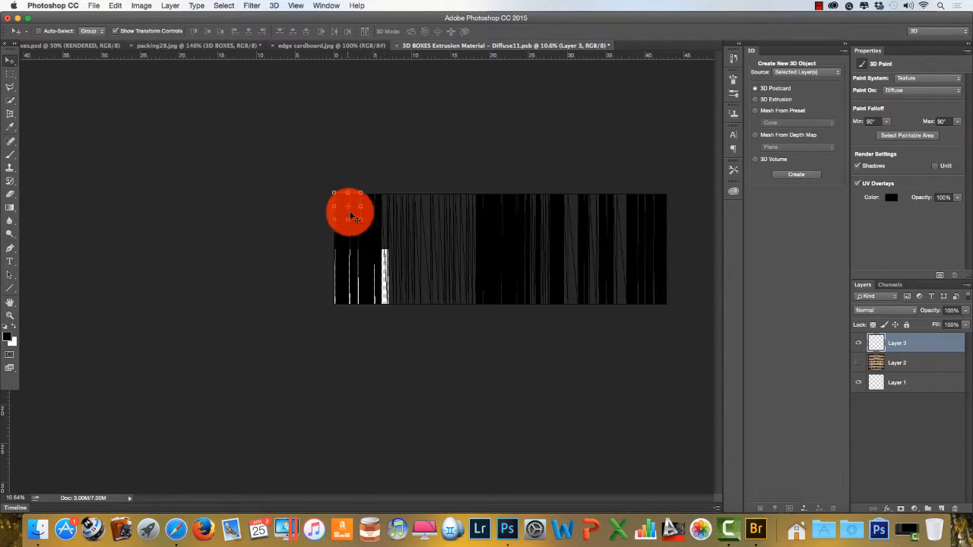
# Position and scale the new cardboard layer to 204.80% to fill the texture canvas, and save and close the texture document
pyautogui.moveTo(353, 242)
pyautogui.mouseDown()
pyautogui.moveTo(347, 297)
pyautogui.moveTo(358, 291)
pyautogui.mouseUp()
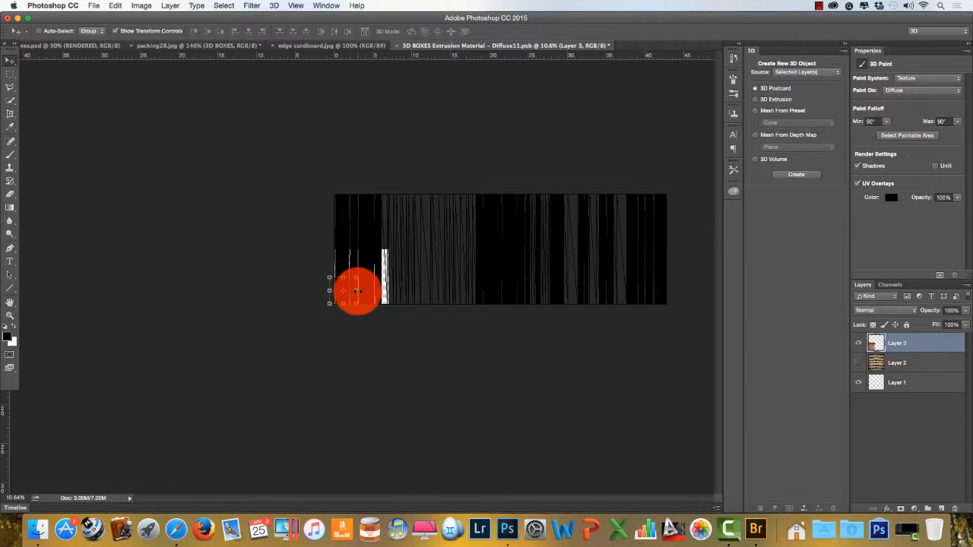
pyautogui.moveTo(356, 290); pyautogui.dragTo(342, 277)
pyautogui.hotkey('ctrl', 't')
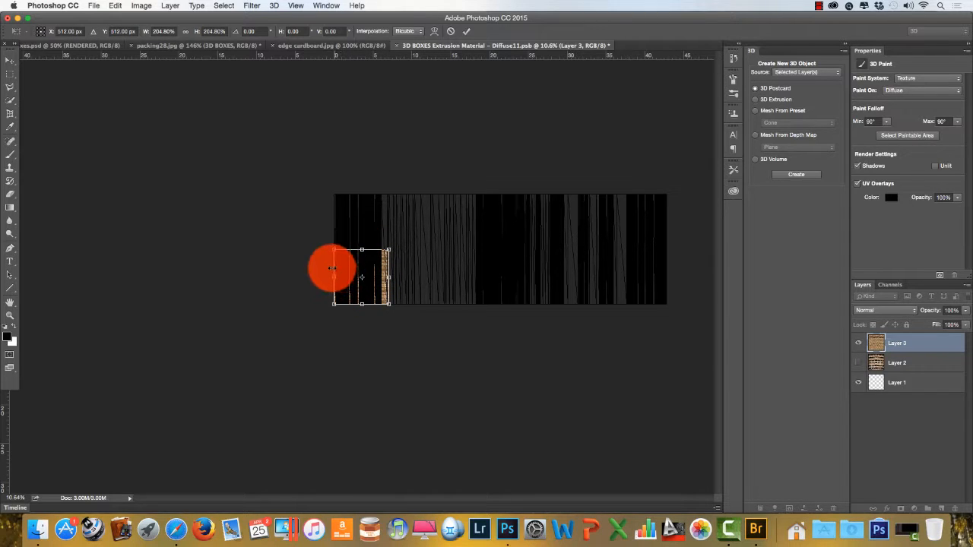
pyautogui.click(469, 33)
pyautogui.click(399, 47)
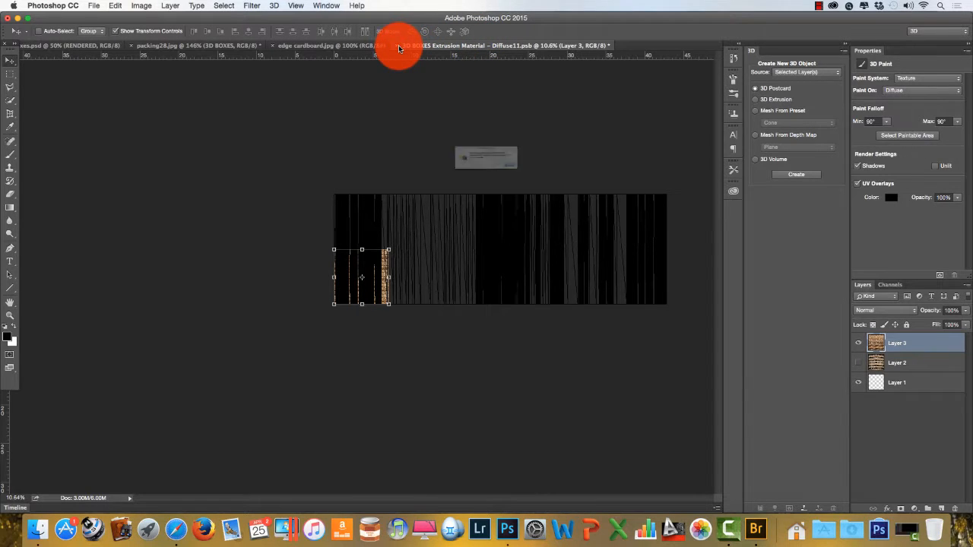
pyautogui.click(563, 183)
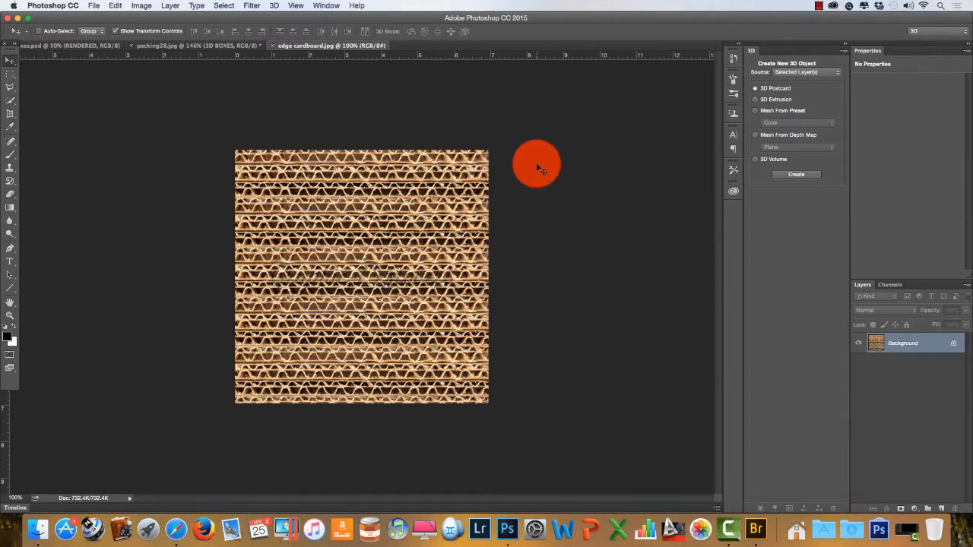
# Close edge cardboard.jpg and set the V/Y tile of the 3D BOXES extrusion material's diffuse texture to 1
pyautogui.click(274, 47)
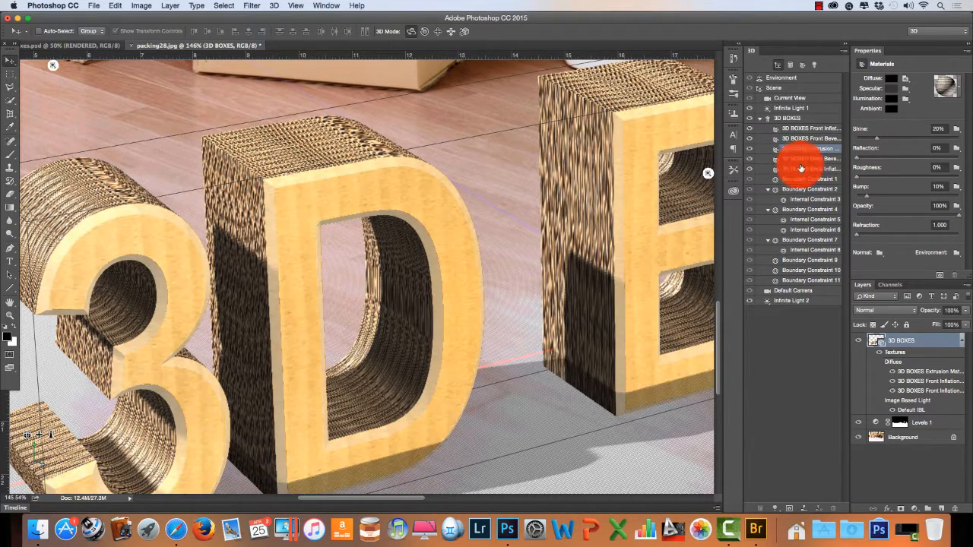
pyautogui.click(886, 78)
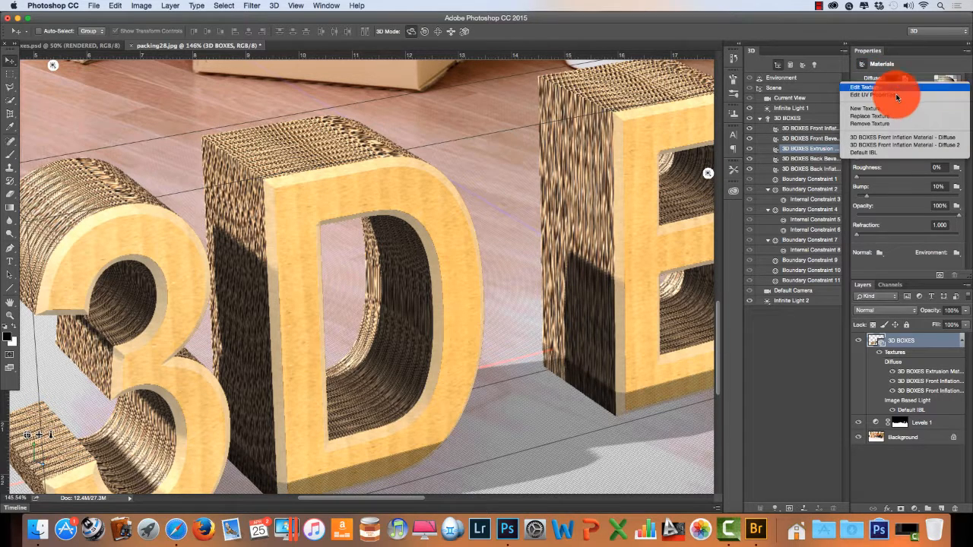
pyautogui.click(903, 94)
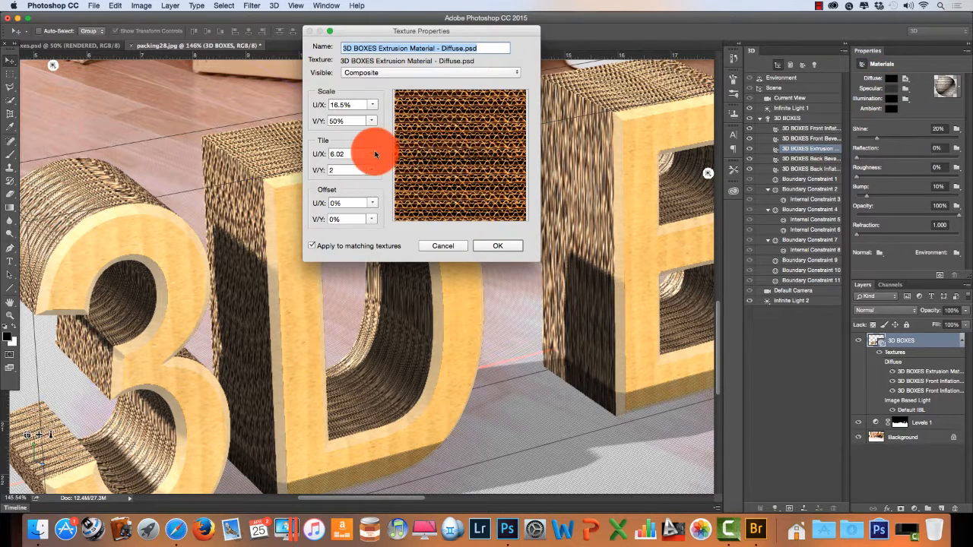
pyautogui.click(349, 169)
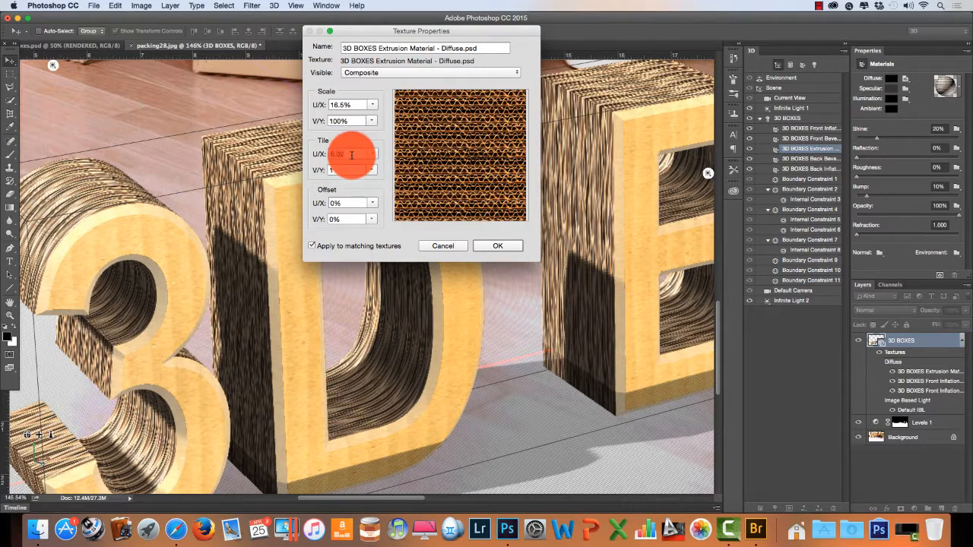
# Try U/X tile values of 2 and 8 for the extrusion material's diffuse texture
pyautogui.write('2')
pyautogui.click(351, 170)
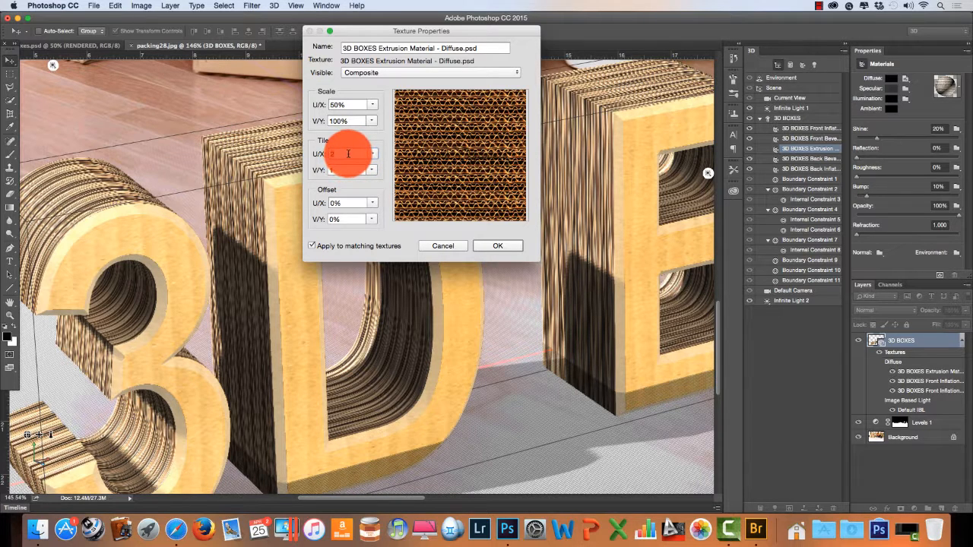
pyautogui.write('6')
pyautogui.click(351, 172)
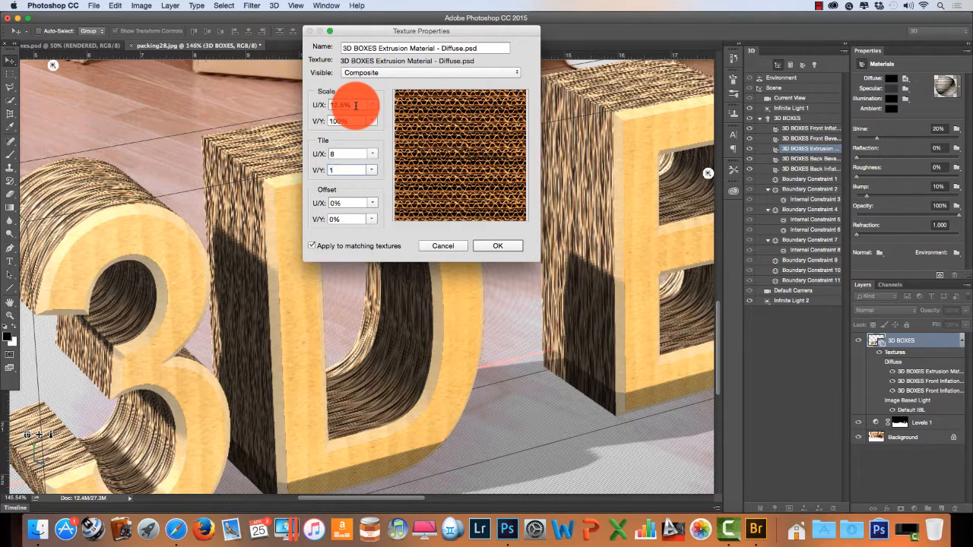
# Set the extrusion texture's U/X scale to 100%, apply it, and open the diffuse texture document for editing
pyautogui.write('100')
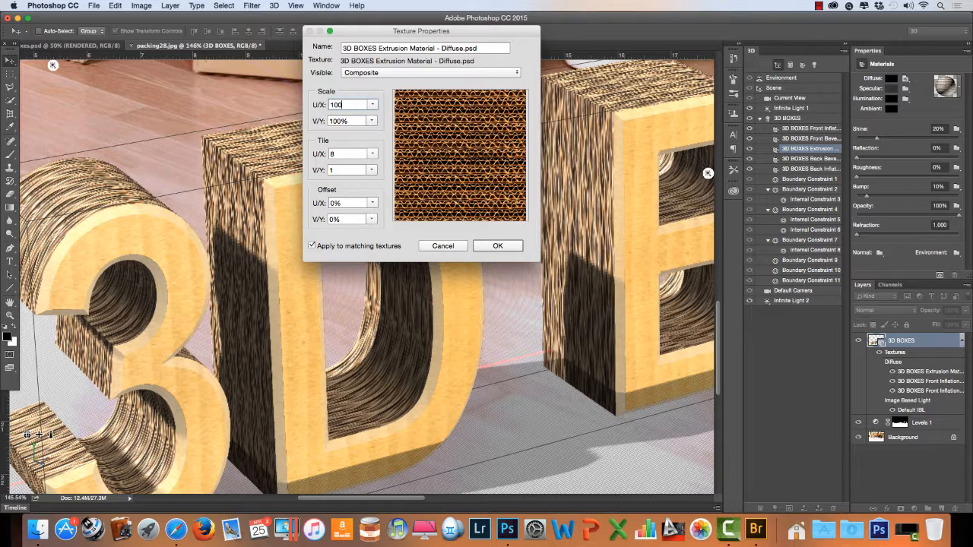
pyautogui.press('Tab')
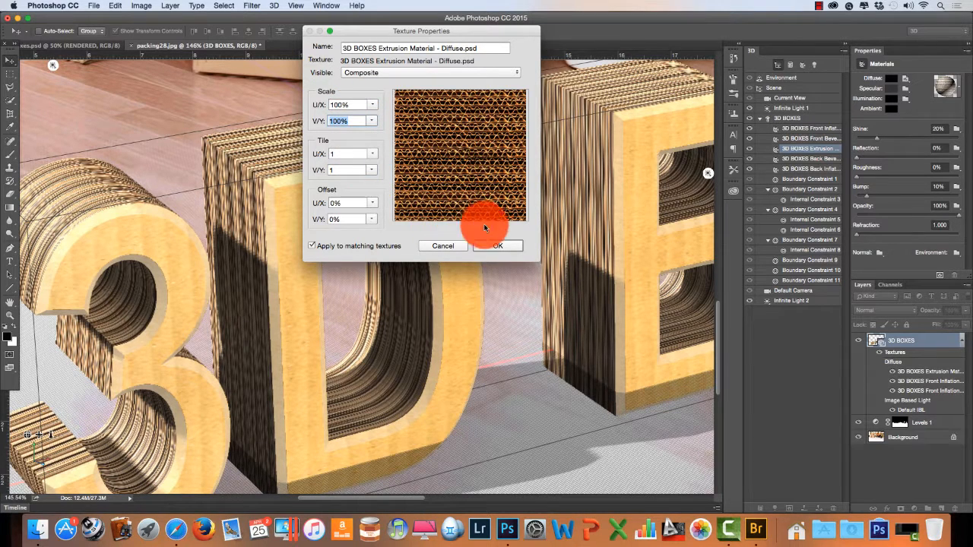
pyautogui.click(498, 246)
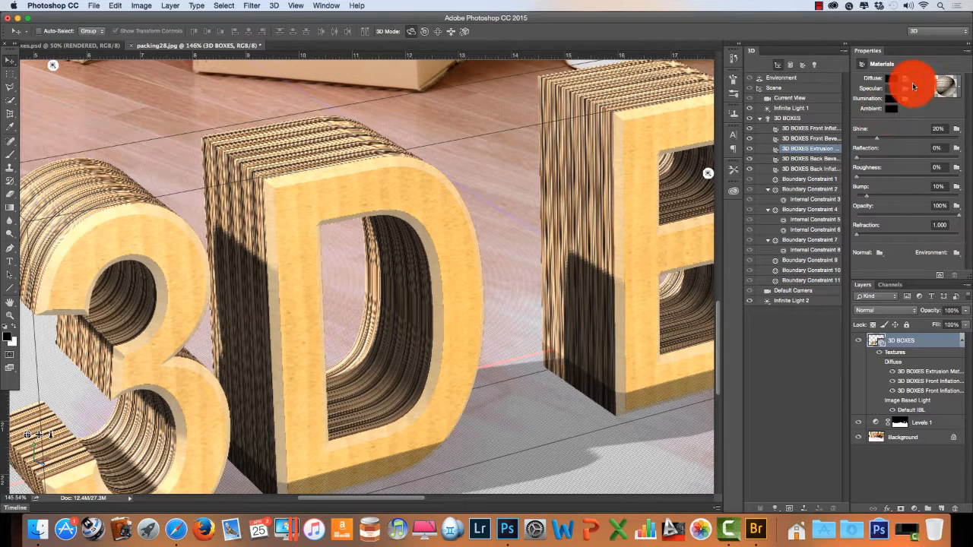
pyautogui.click(906, 81)
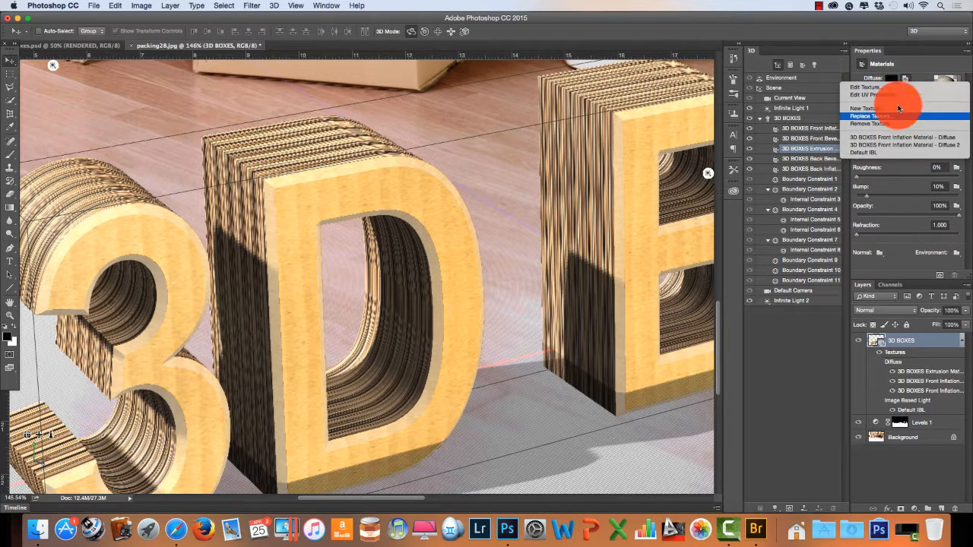
pyautogui.click(874, 87)
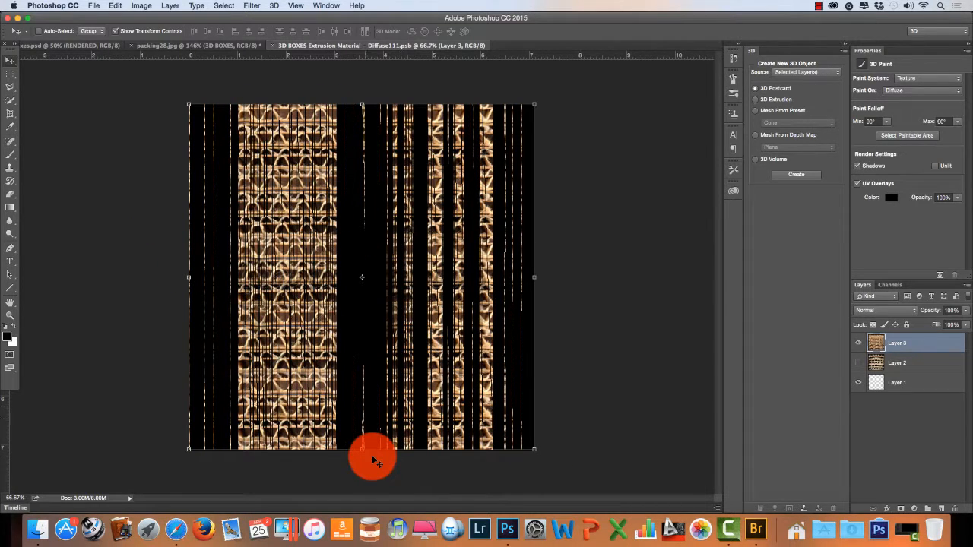
pyautogui.moveTo(361, 448); pyautogui.dragTo(358, 280)
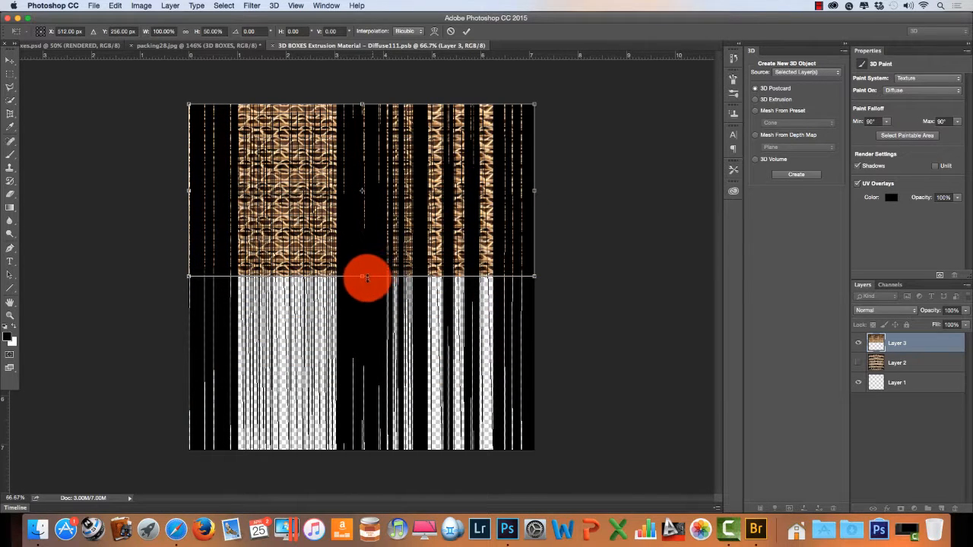
pyautogui.moveTo(361, 276); pyautogui.dragTo(388, 449)
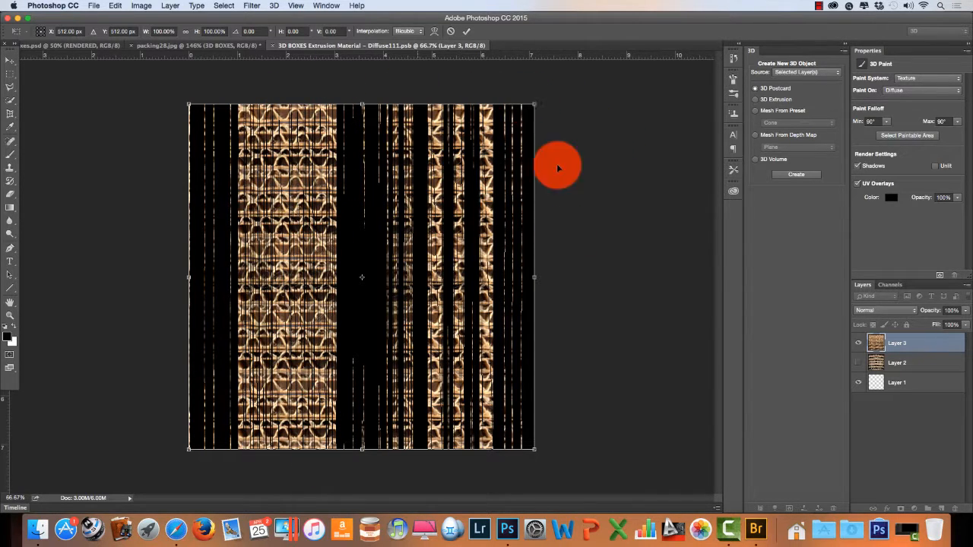
pyautogui.moveTo(535, 101); pyautogui.dragTo(710, 5)
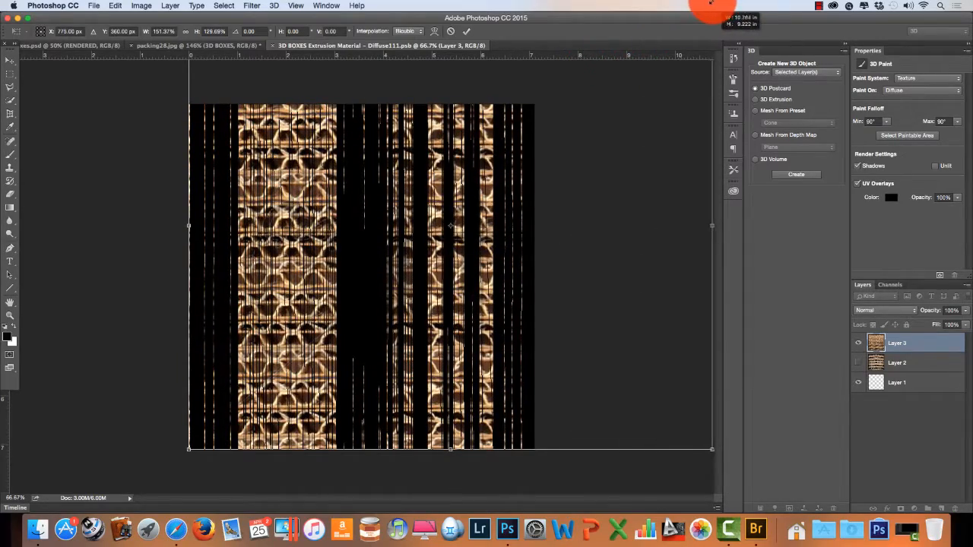
pyautogui.click(19, 314)
pyautogui.click(456, 180)
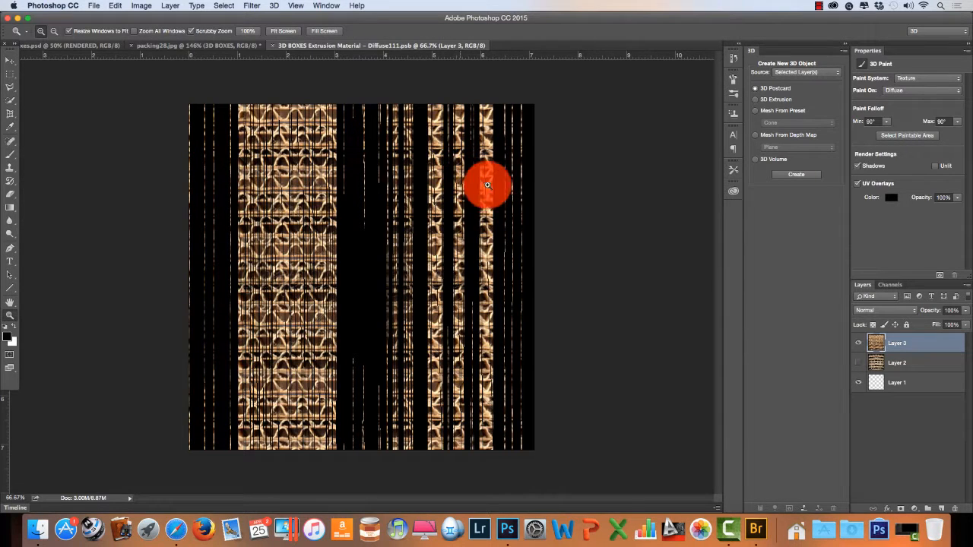
# Scale Layer 3 up proportionally to about 200.20% from its lower-left corner, and save and close the texture document
pyautogui.moveTo(487, 185); pyautogui.dragTo(451, 208)
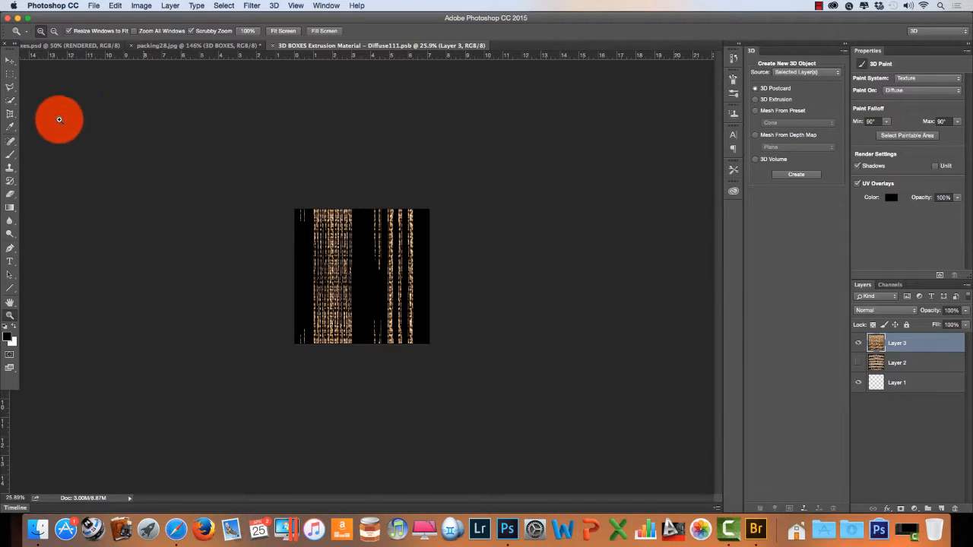
pyautogui.click(10, 60)
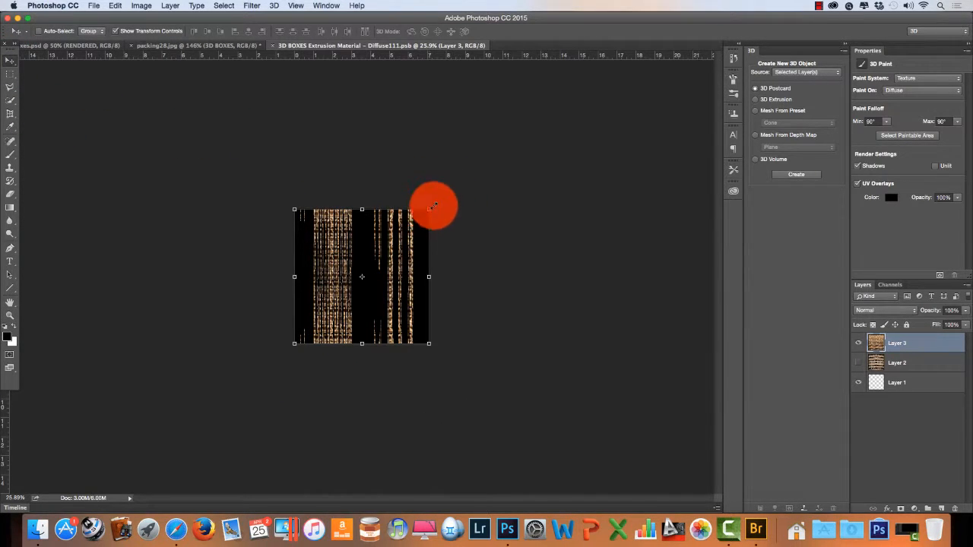
pyautogui.moveTo(430, 207); pyautogui.dragTo(586, 94)
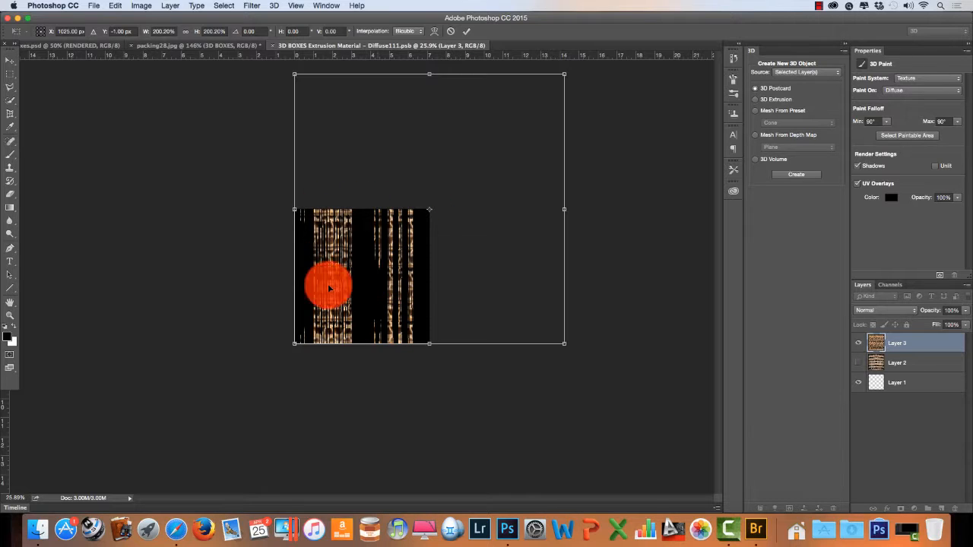
pyautogui.click(466, 34)
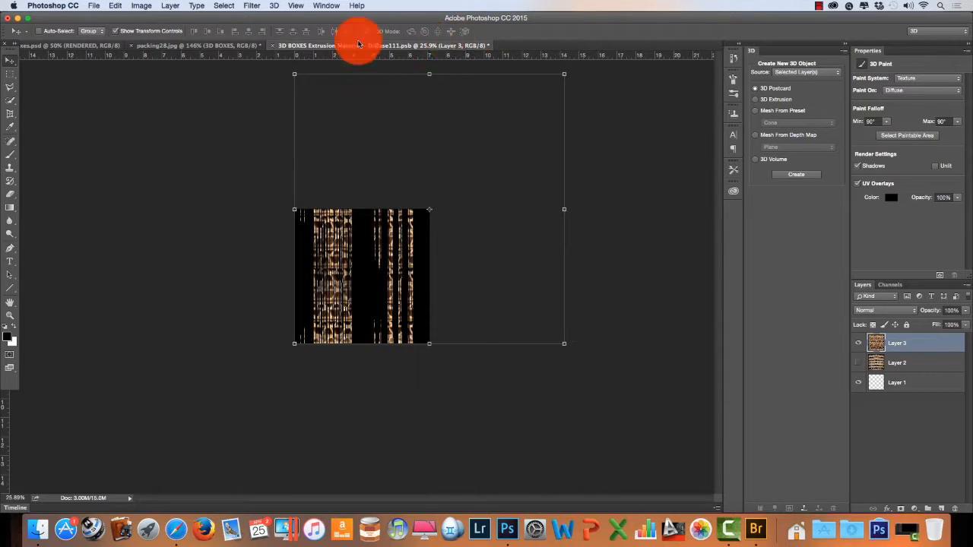
pyautogui.click(274, 48)
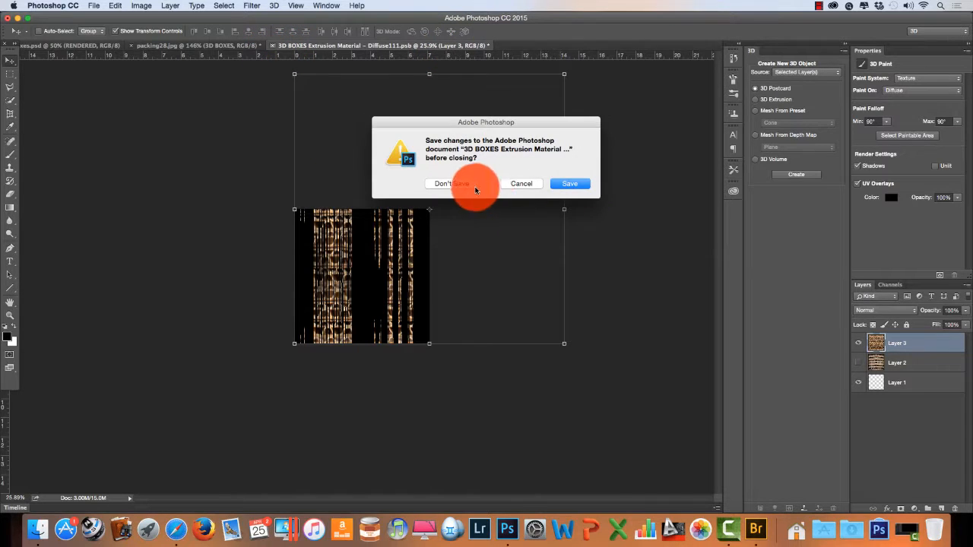
pyautogui.click(567, 183)
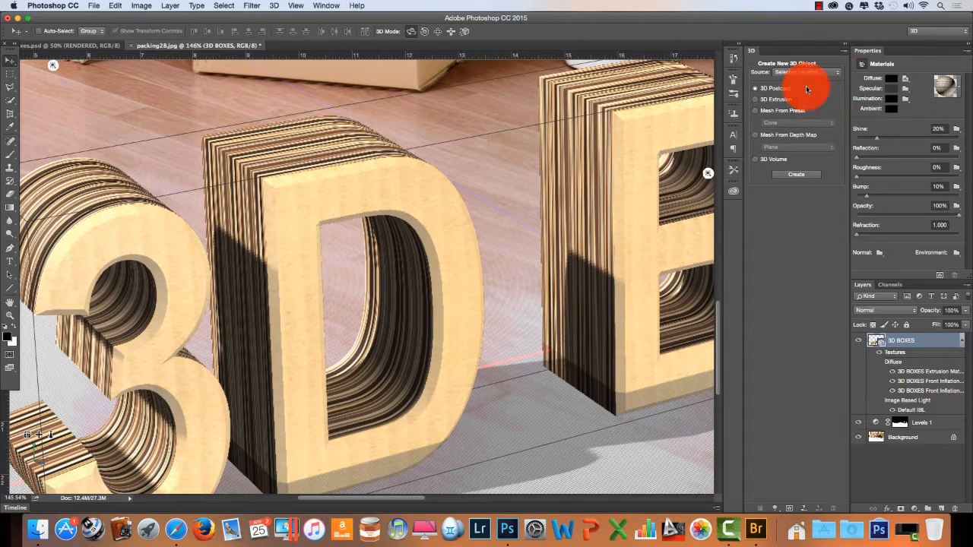
# Try U/X tile values of 2, 4 and 12 in the extrusion texture's UV properties, and settle on 24
pyautogui.click(906, 79)
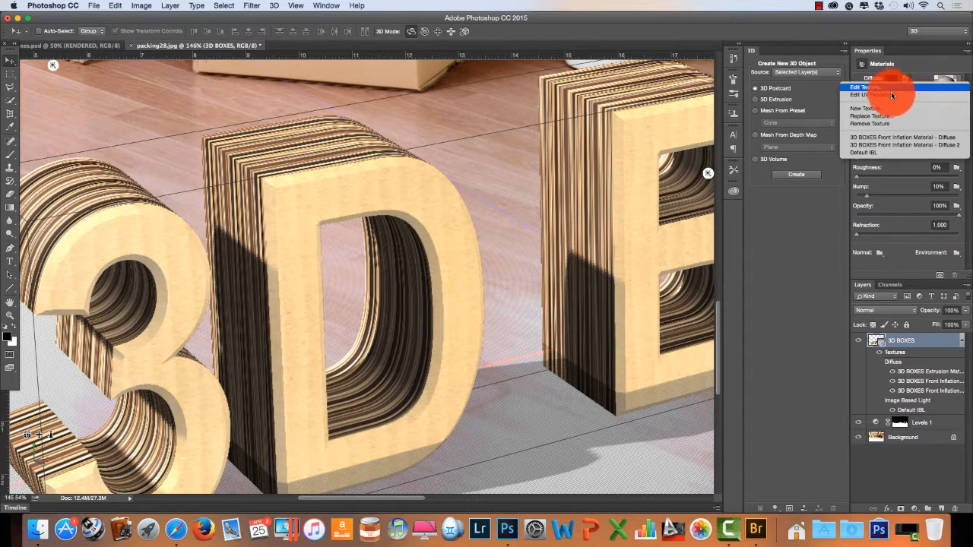
pyautogui.click(888, 94)
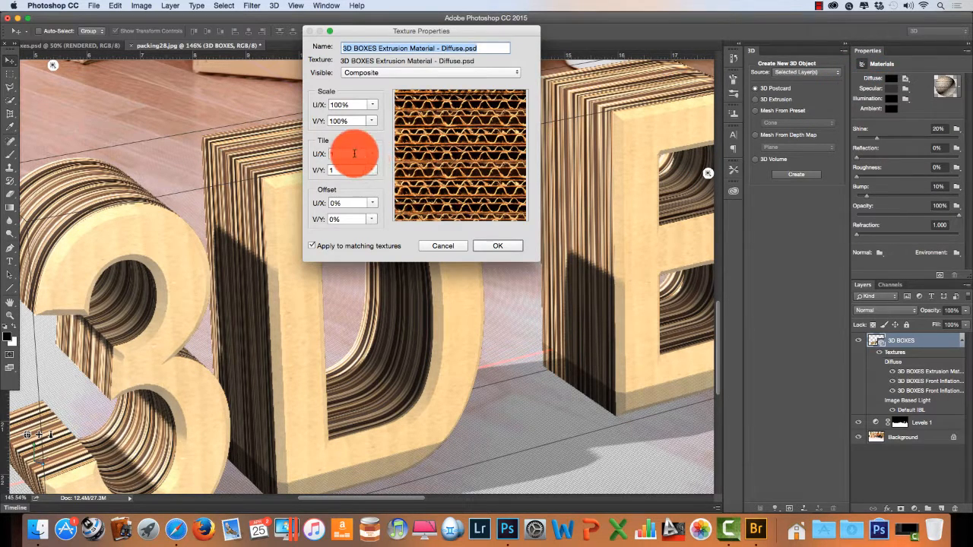
pyautogui.click(354, 153)
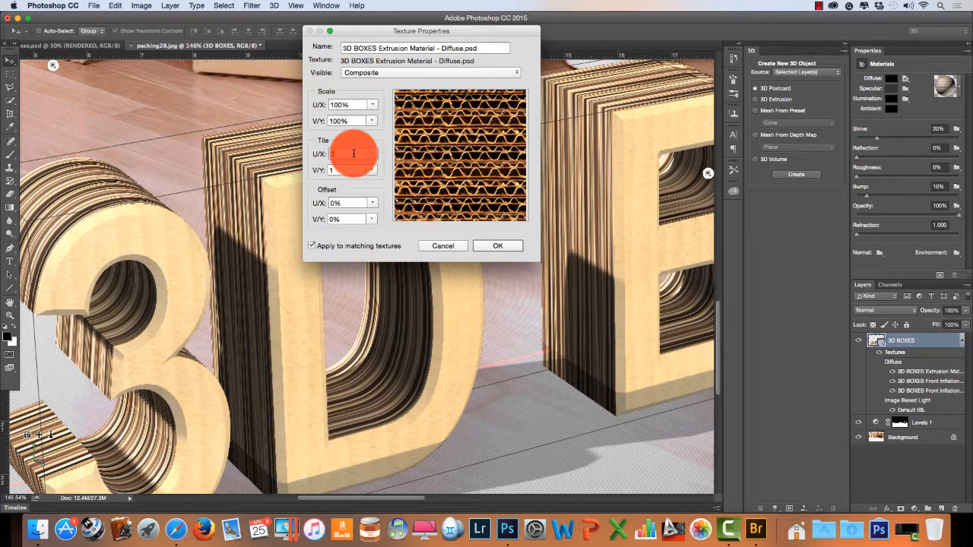
pyautogui.click(351, 169)
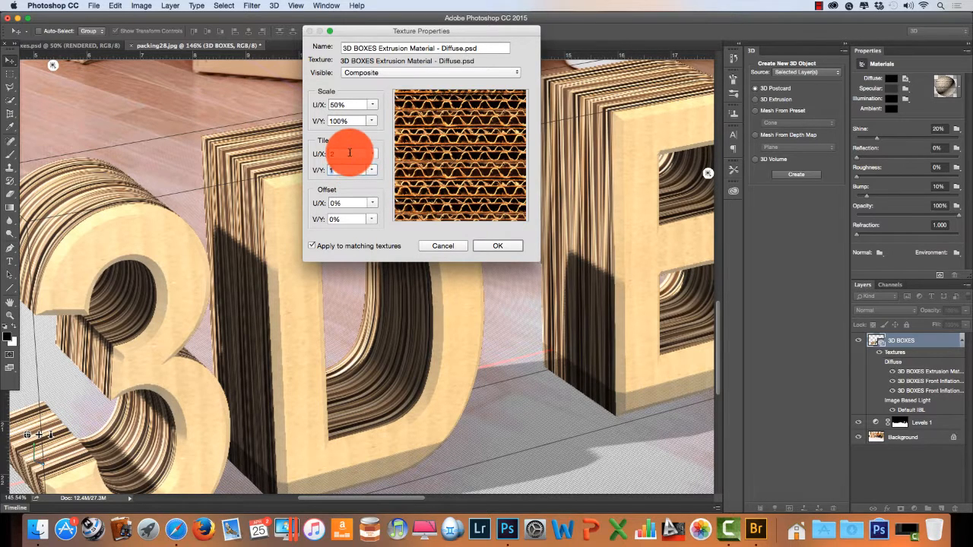
pyautogui.write('4')
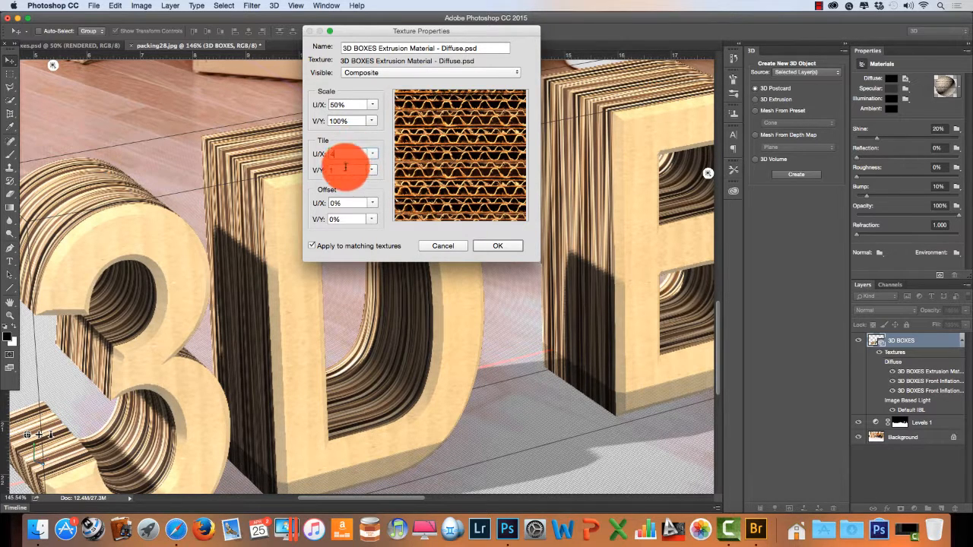
pyautogui.click(346, 167)
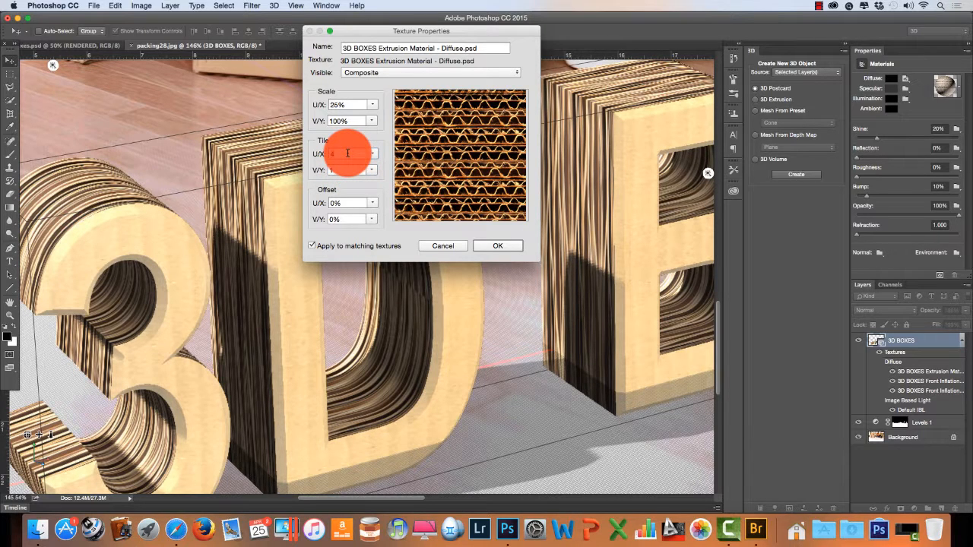
pyautogui.write('12')
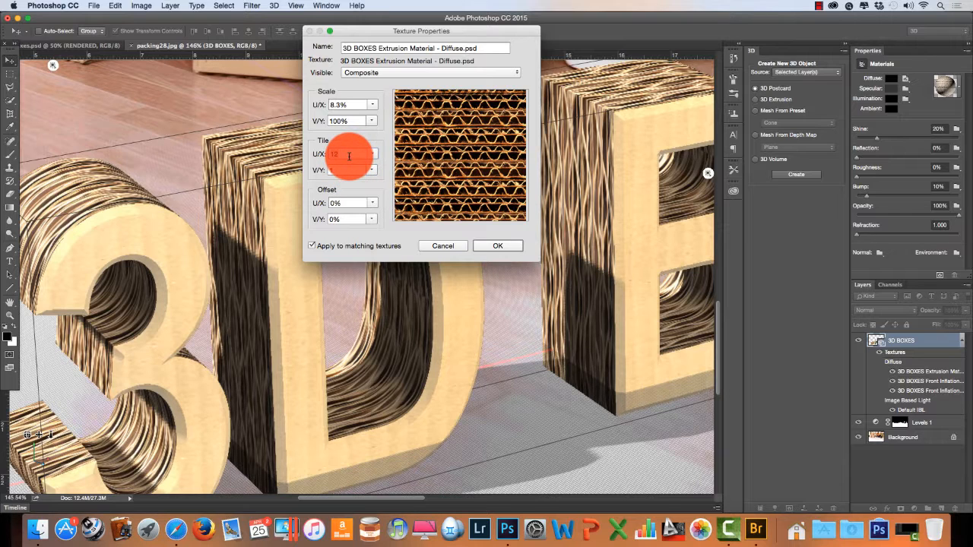
pyautogui.doubleClick(349, 157)
pyautogui.write('24')
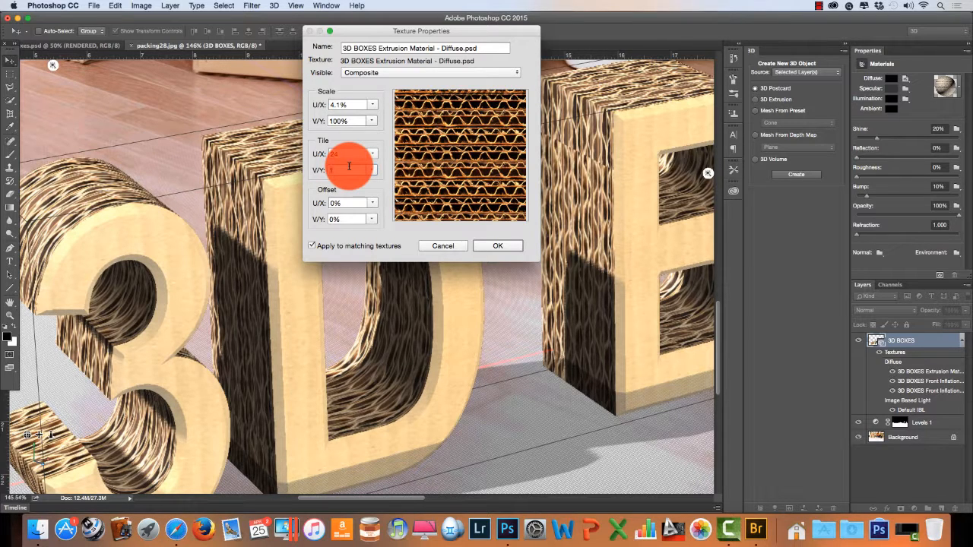
# Try V/Y tile values of 2 and 0.5 for the extrusion texture
pyautogui.doubleClick(349, 168)
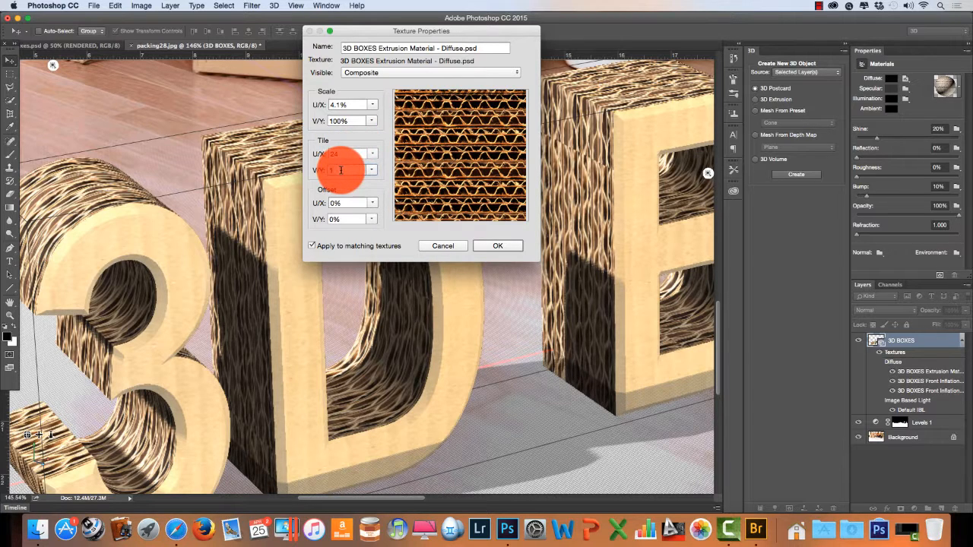
pyautogui.click(343, 155)
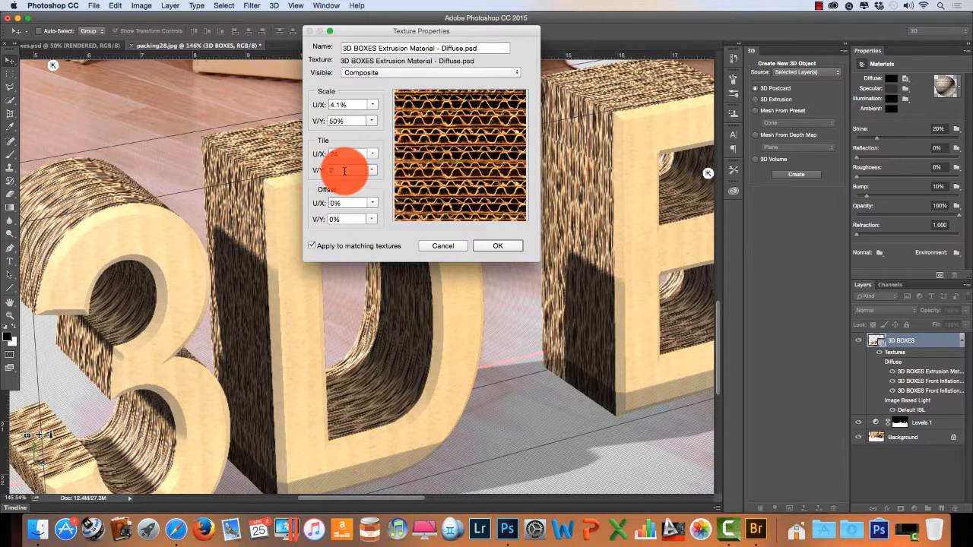
pyautogui.click(349, 162)
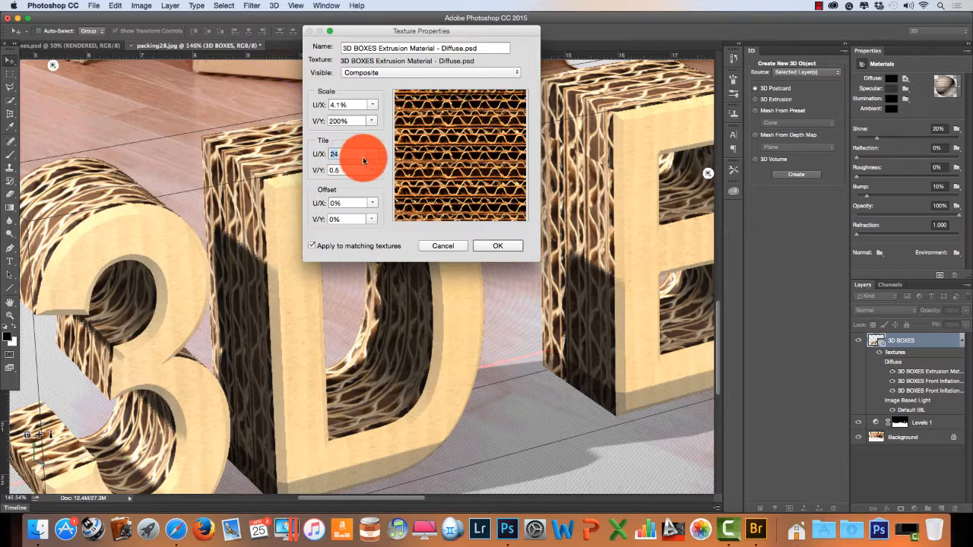
pyautogui.click(343, 143)
# Set the extrusion texture's V/Y tile to 1 and apply the UV properties
pyautogui.click(343, 169)
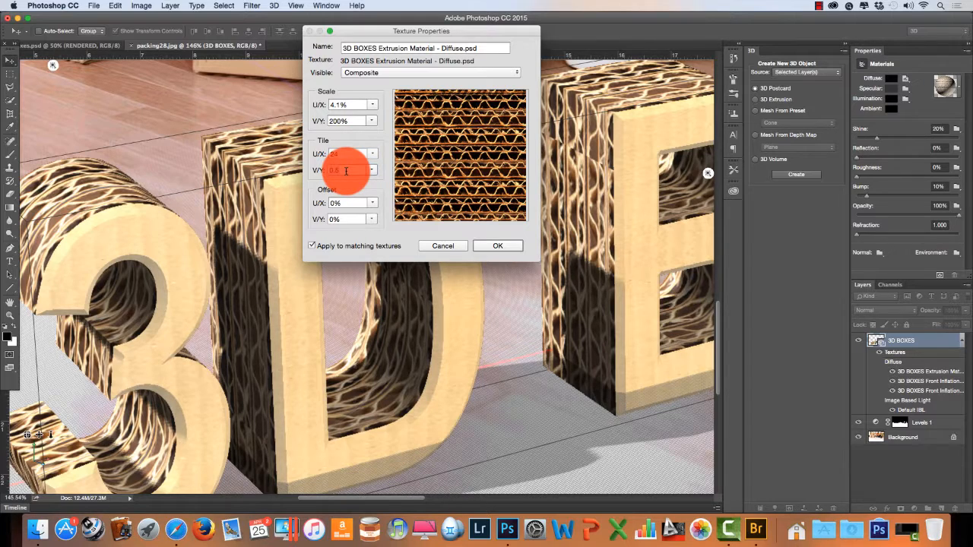
pyautogui.write('1')
pyautogui.doubleClick(347, 154)
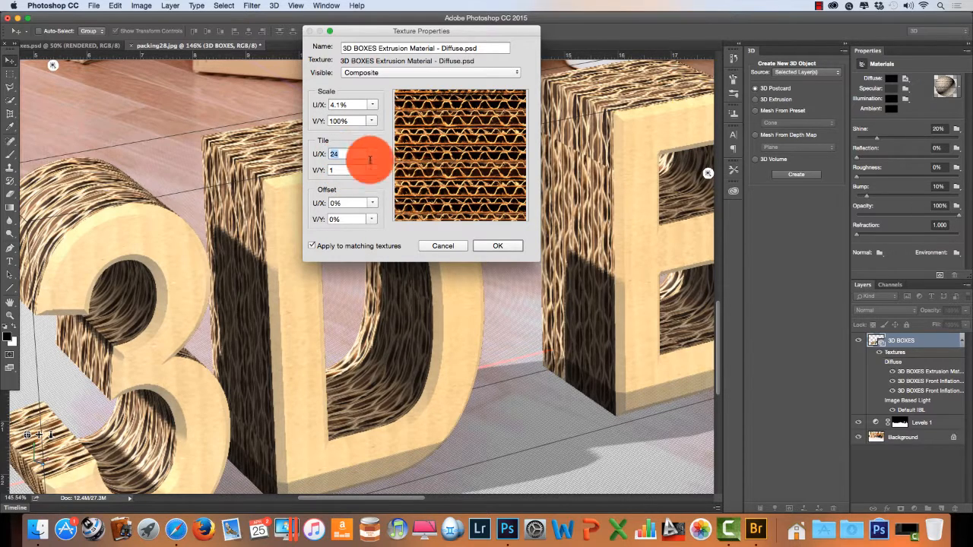
pyautogui.click(502, 247)
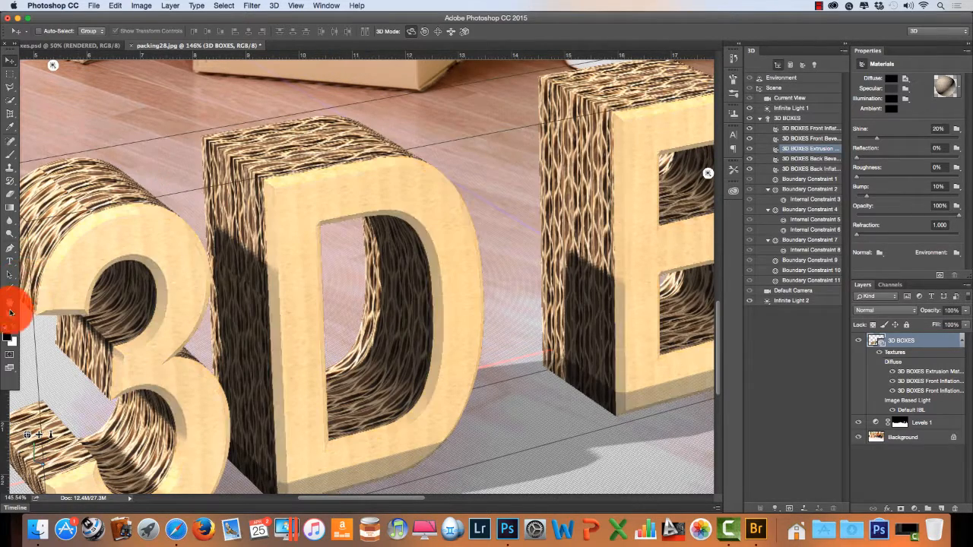
# Zoom out to see the whole packing28.jpg scene and compare its lettering with the finished boxes.psd document
pyautogui.click(10, 313)
pyautogui.moveTo(408, 256); pyautogui.dragTo(375, 267)
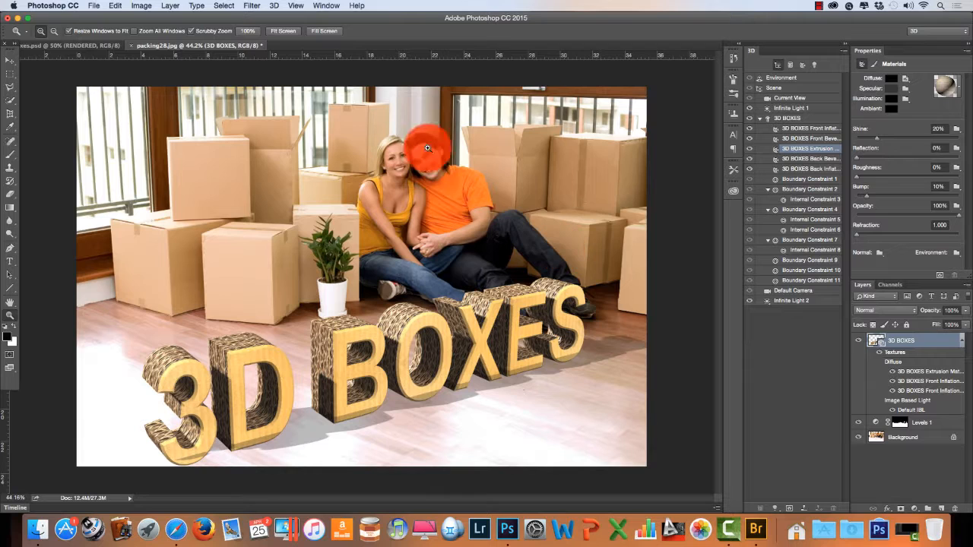
pyautogui.click(104, 47)
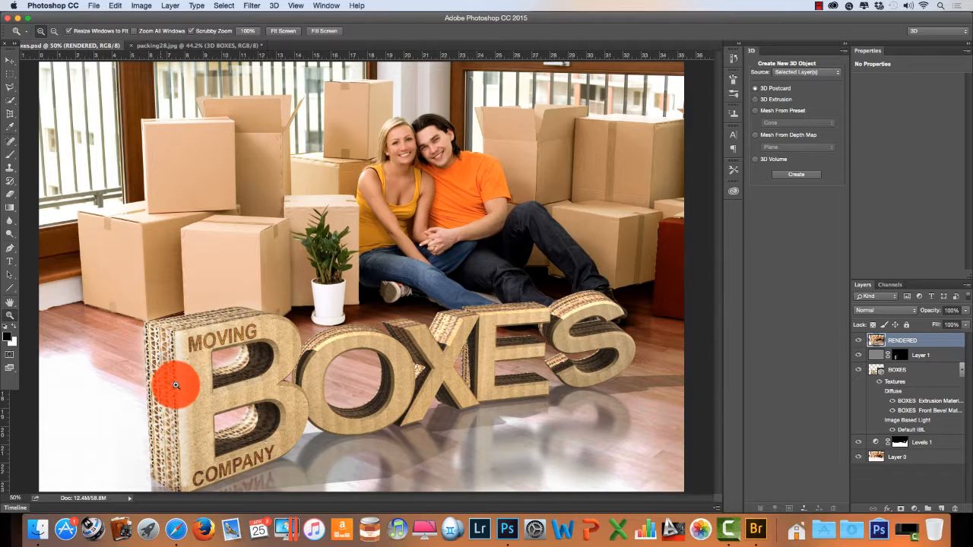
pyautogui.click(182, 46)
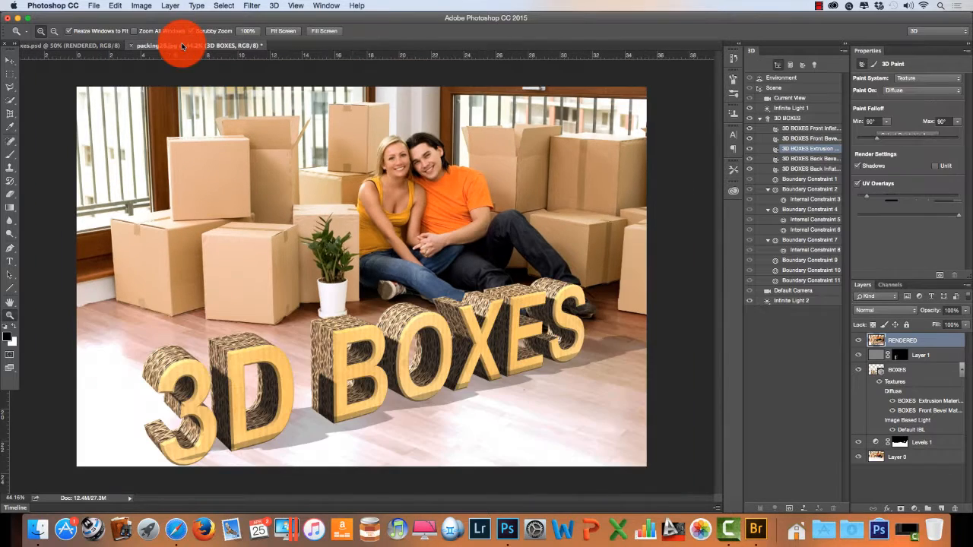
pyautogui.click(92, 45)
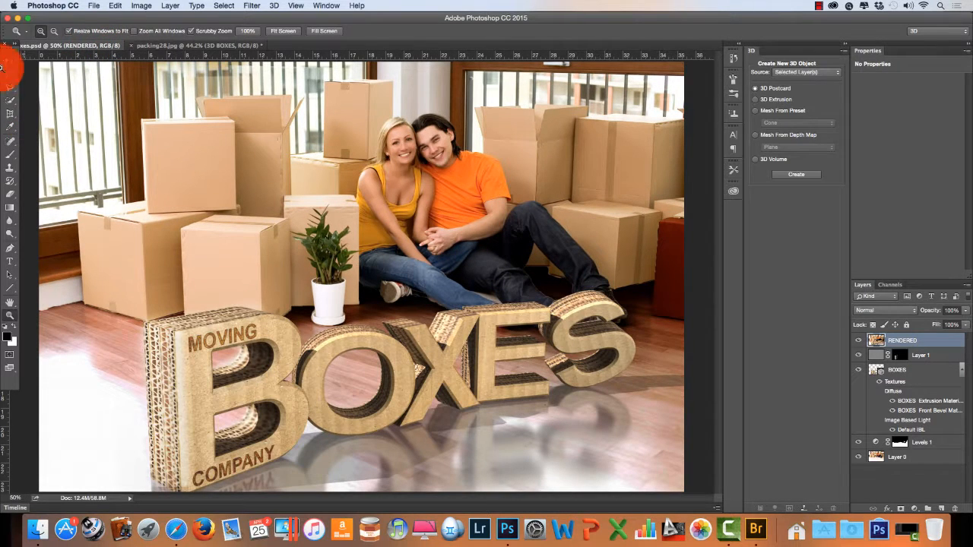
# In boxes.psd, inspect the UV properties of the BOXES layer's B Extrusion Material diffuse texture
pyautogui.click(15, 82)
pyautogui.click(218, 330)
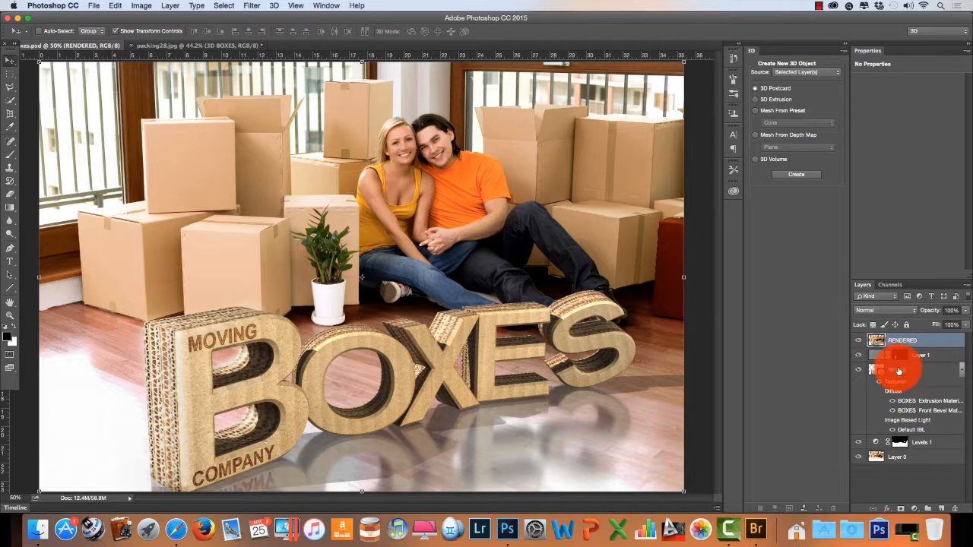
pyautogui.click(898, 371)
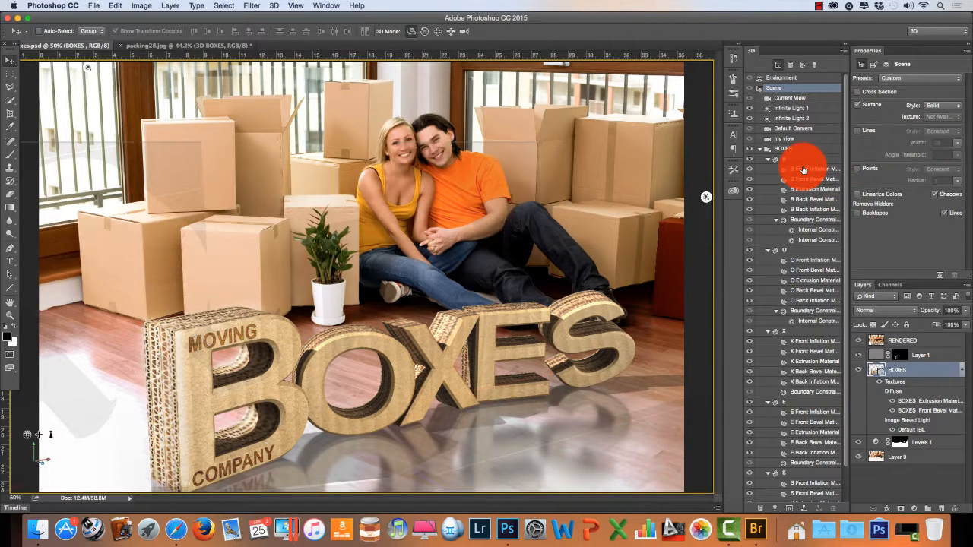
pyautogui.click(816, 190)
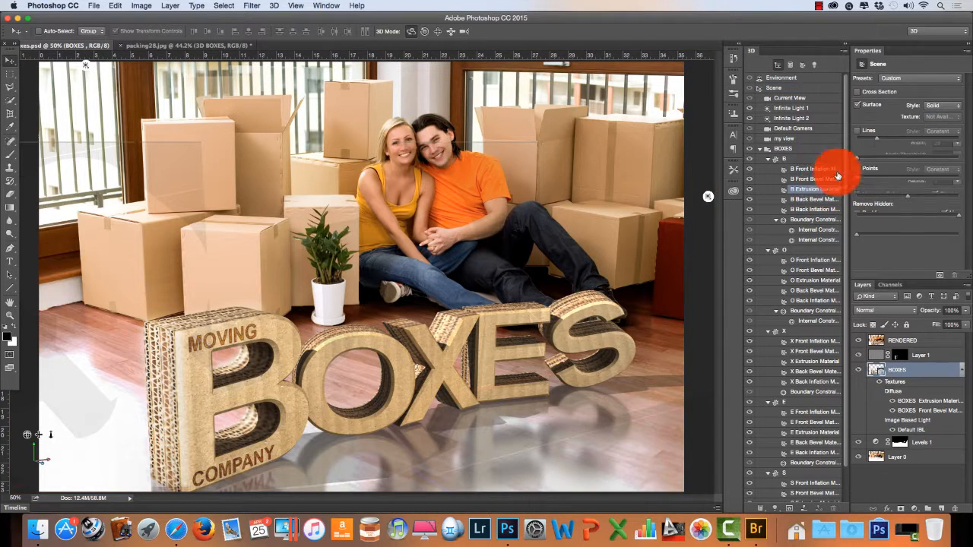
pyautogui.click(906, 80)
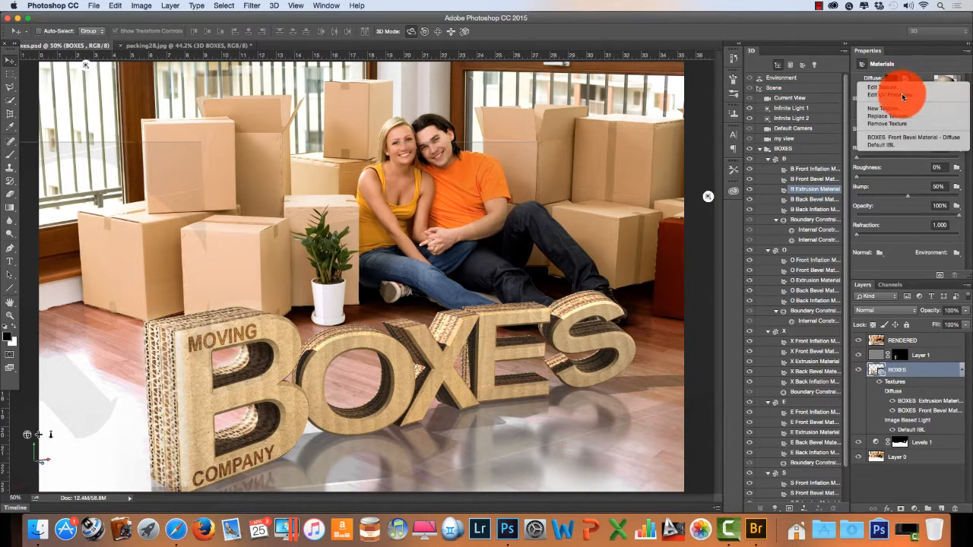
pyautogui.click(901, 97)
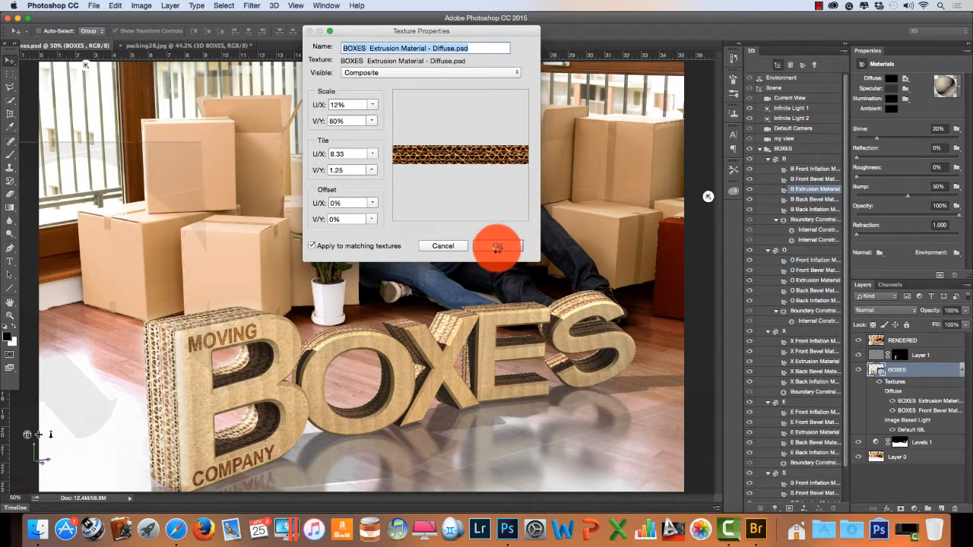
pyautogui.click(497, 246)
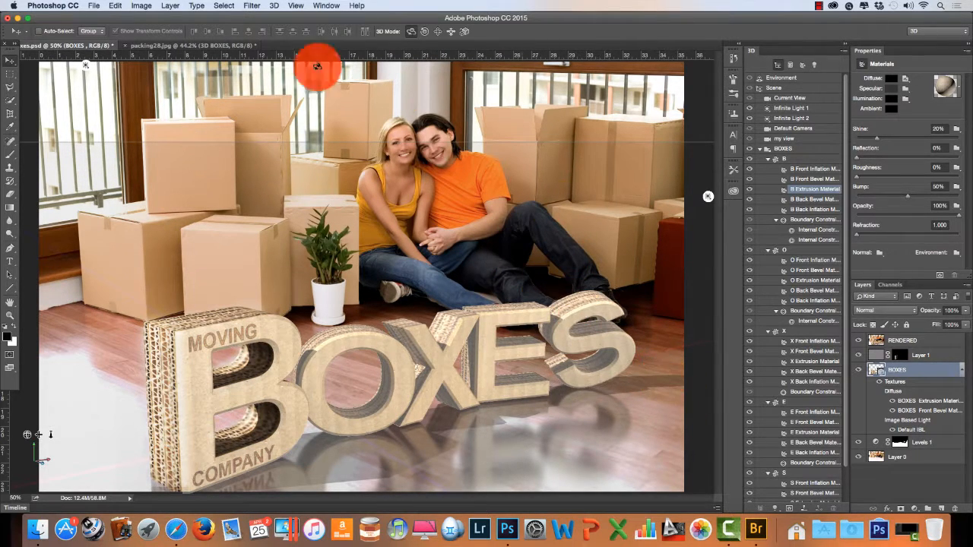
# Reopen the recent file edge cardboard.jpg, select a full-width strip covering about its upper third, and close the image
pyautogui.click(209, 48)
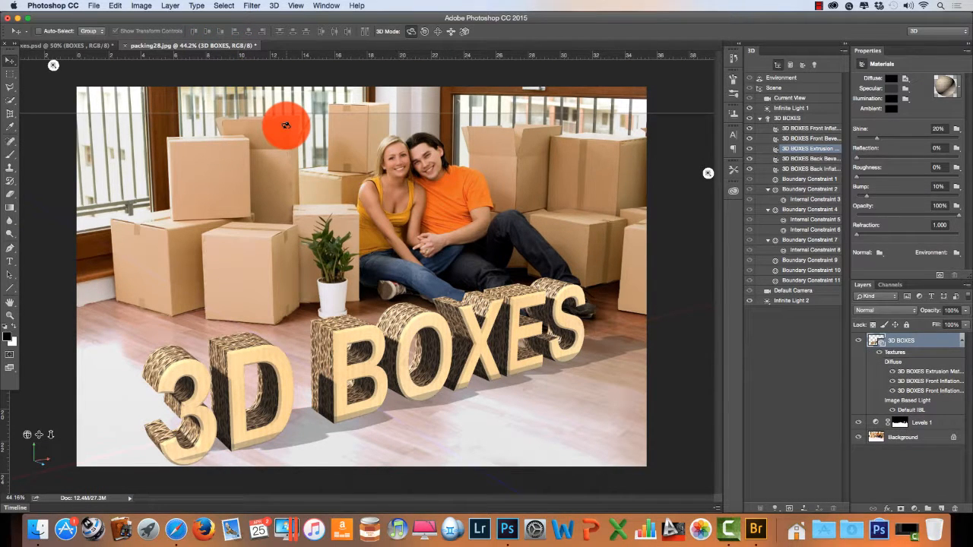
pyautogui.click(94, 5)
pyautogui.moveTo(171, 57)
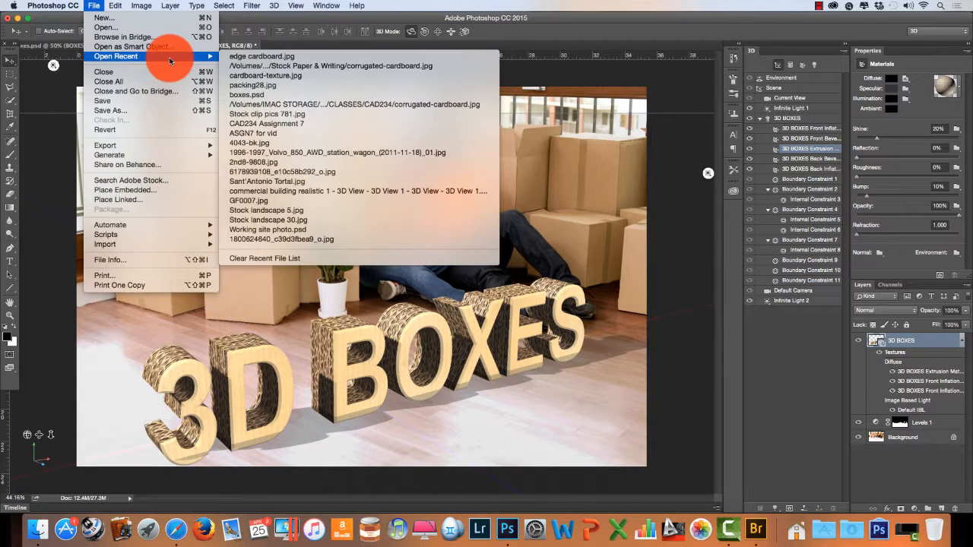
pyautogui.click(273, 57)
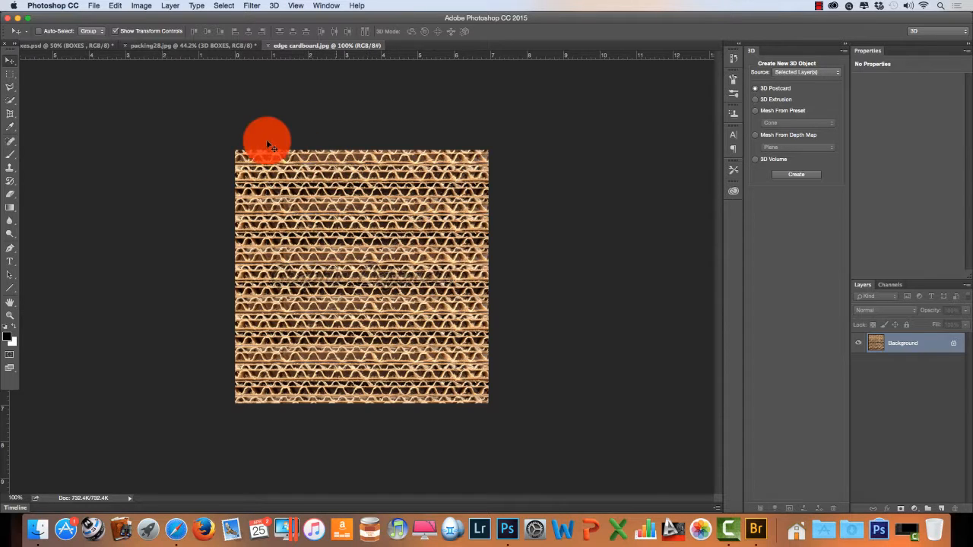
pyautogui.click(9, 75)
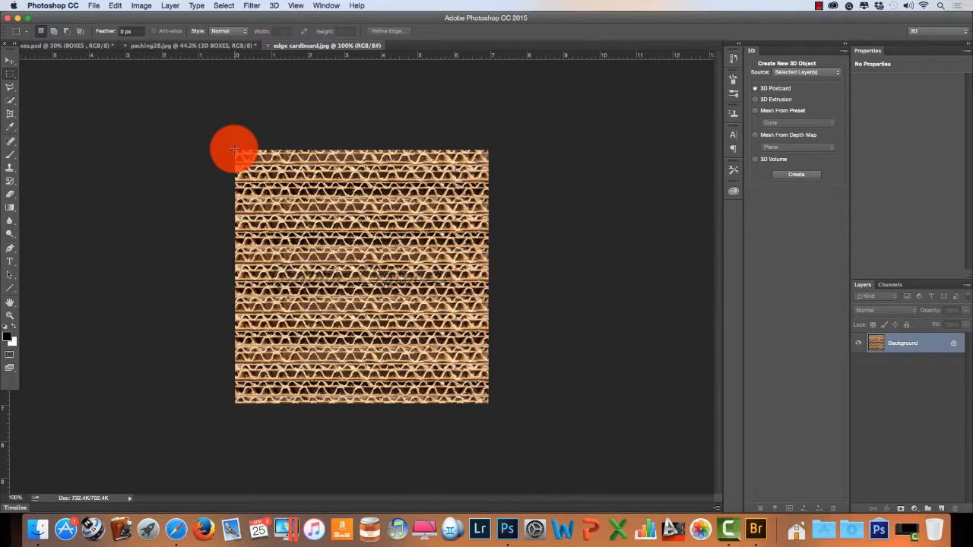
pyautogui.moveTo(235, 150); pyautogui.dragTo(488, 230)
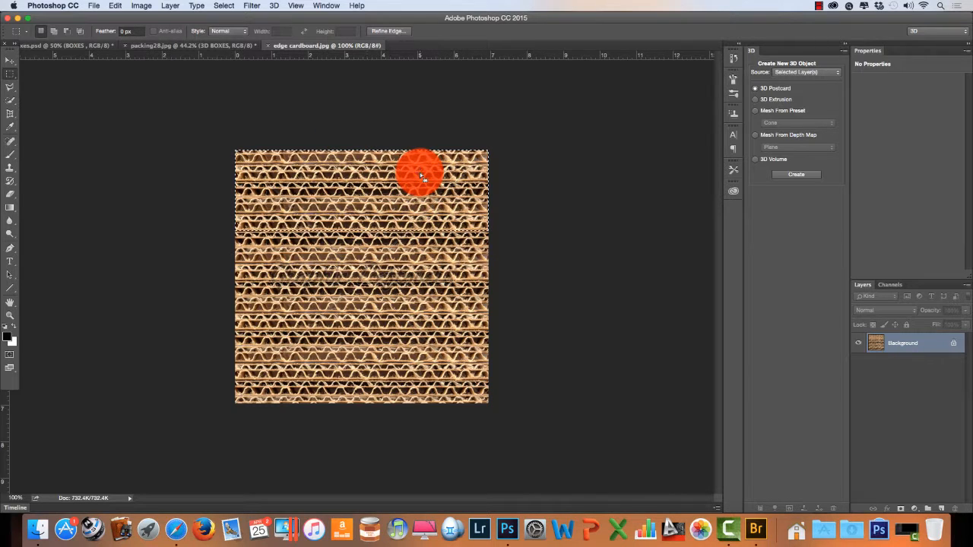
pyautogui.click(267, 45)
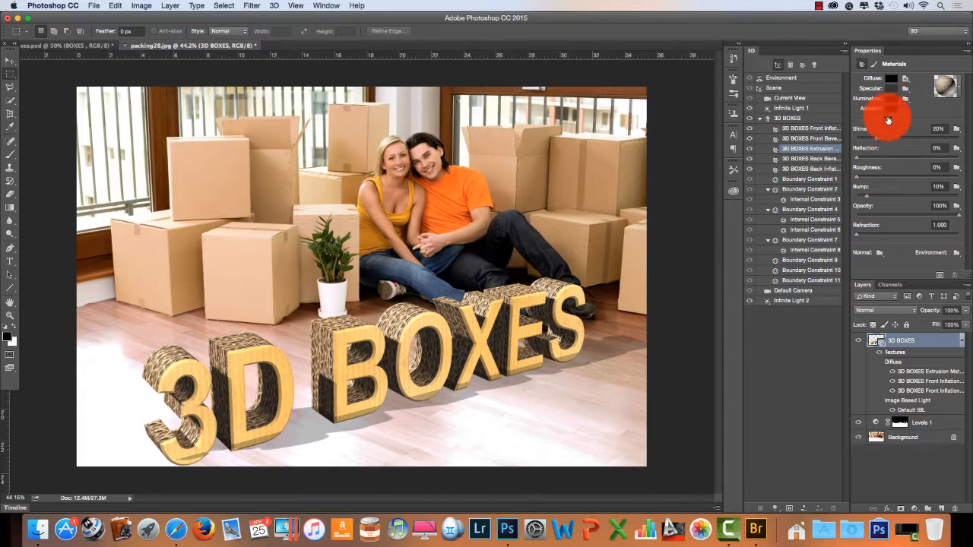
# Set the U/X tile to 32 in the UV properties of the 3D BOXES extrusion material's diffuse texture
pyautogui.click(904, 79)
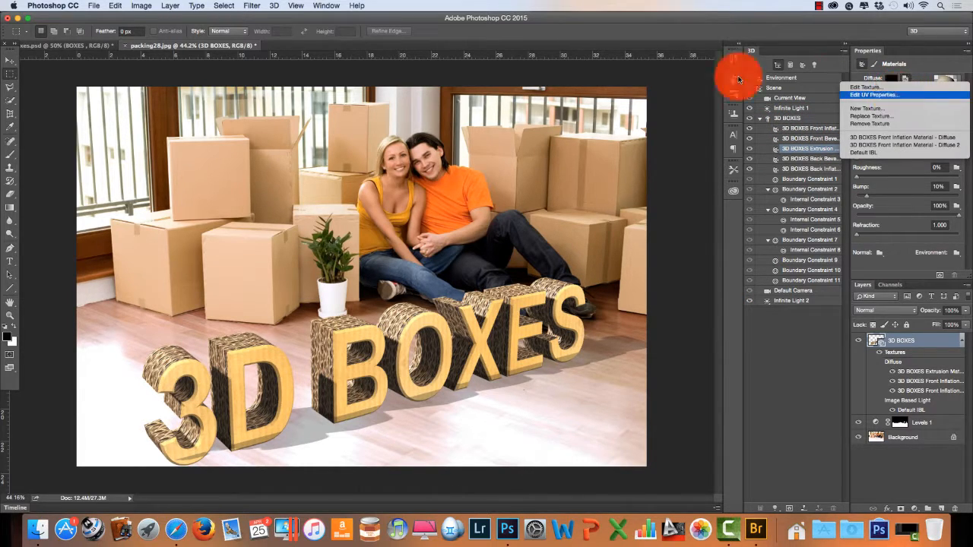
pyautogui.click(886, 94)
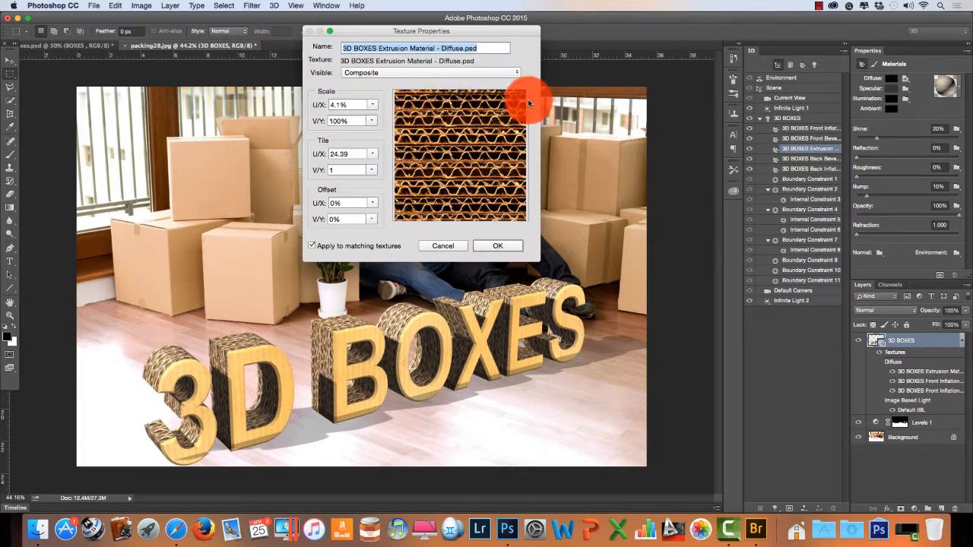
pyautogui.click(354, 152)
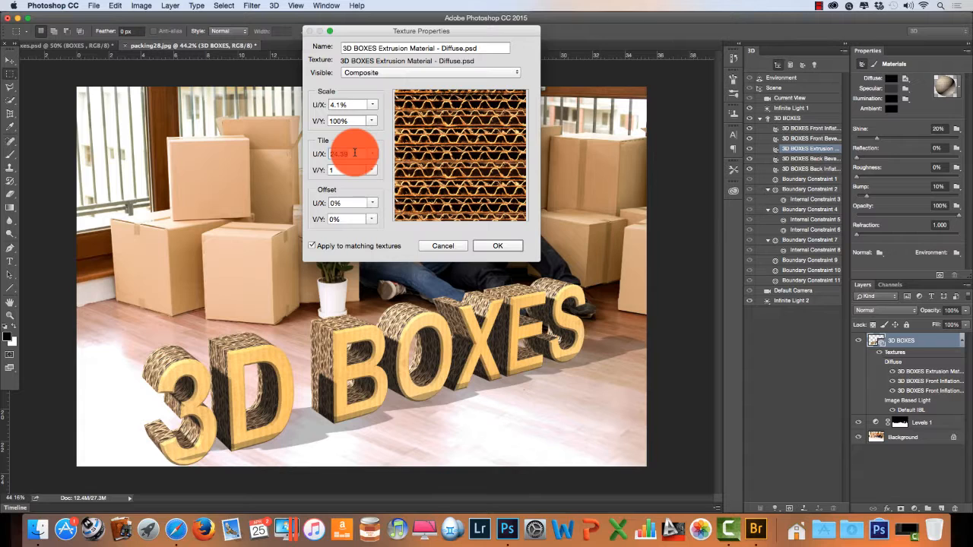
pyautogui.write('30')
# Try a V/Y tile of 2 for the extrusion texture, settle on 0.5, and apply the UV properties
pyautogui.click(350, 169)
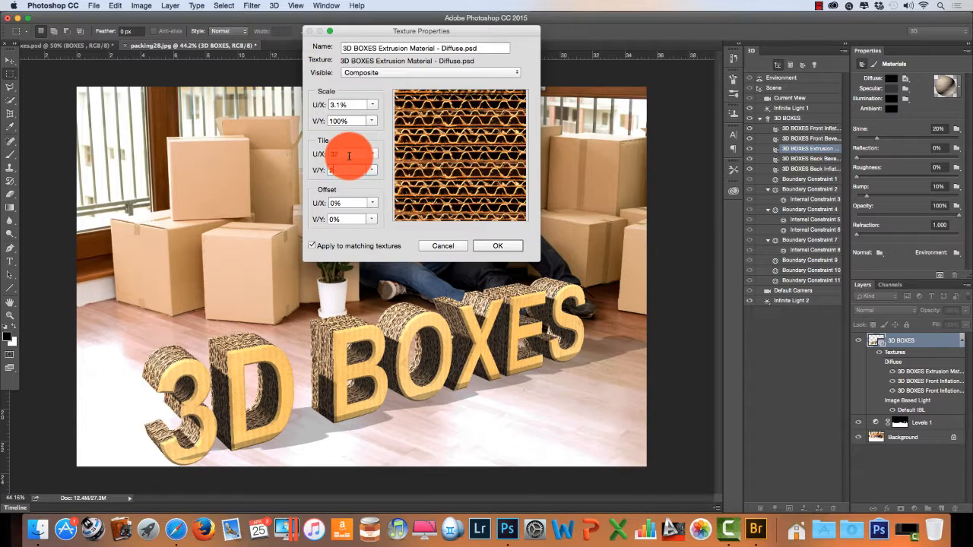
pyautogui.write('2')
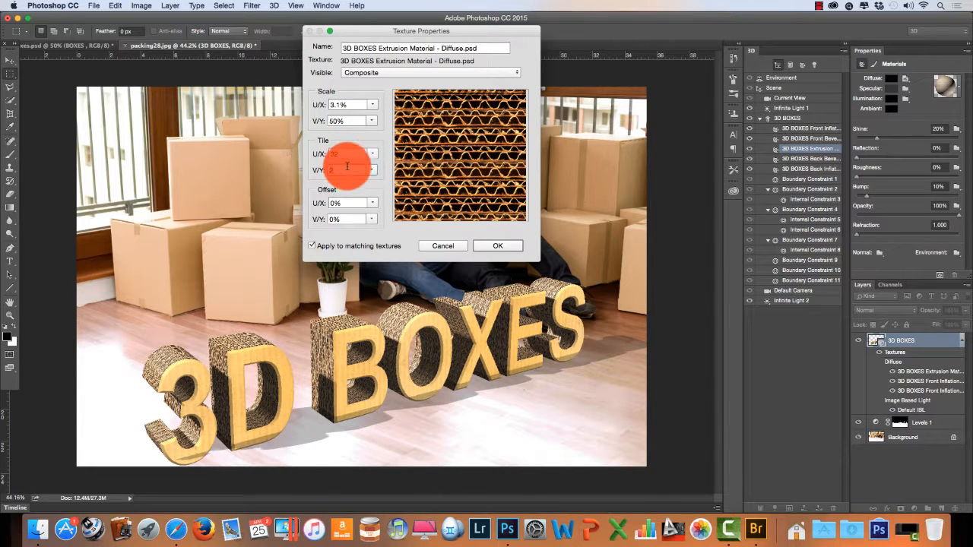
pyautogui.press('BackSpace')
pyautogui.write('.5')
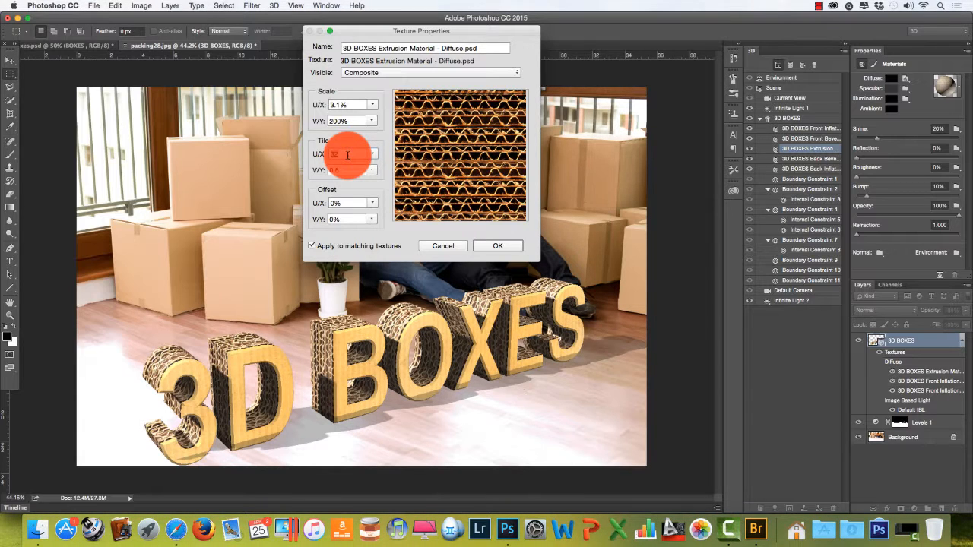
pyautogui.doubleClick(351, 153)
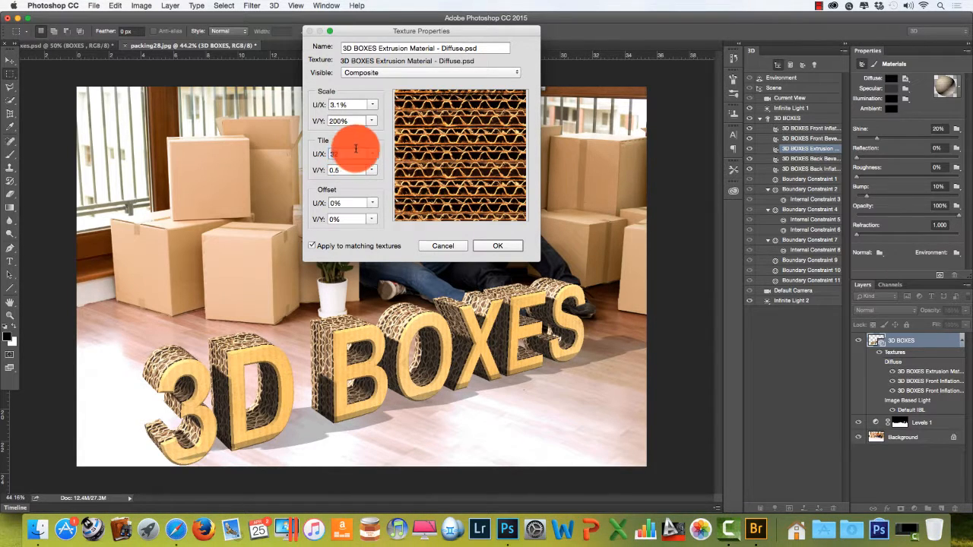
pyautogui.click(491, 246)
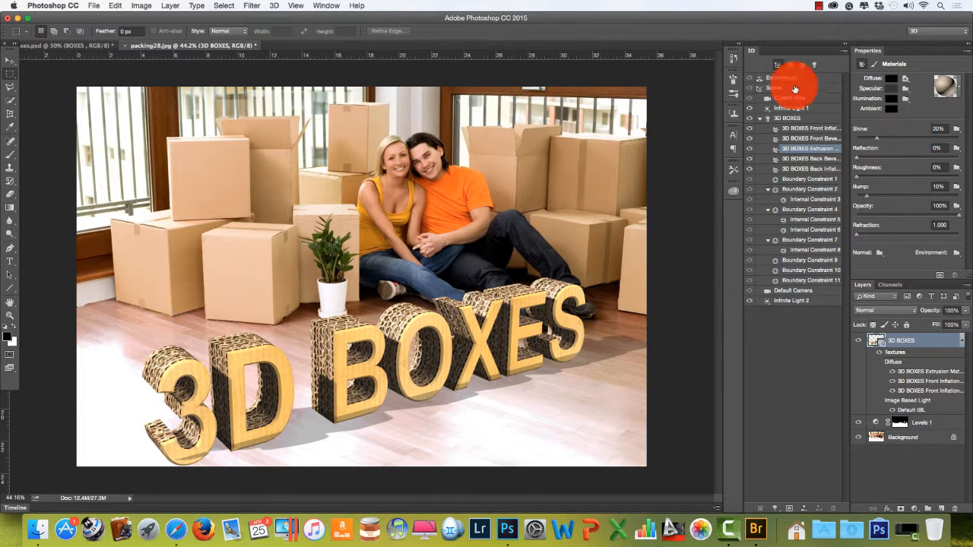
# Reduce the extrusion depth of the 3D BOXES mesh to about 30.56 in
pyautogui.click(790, 108)
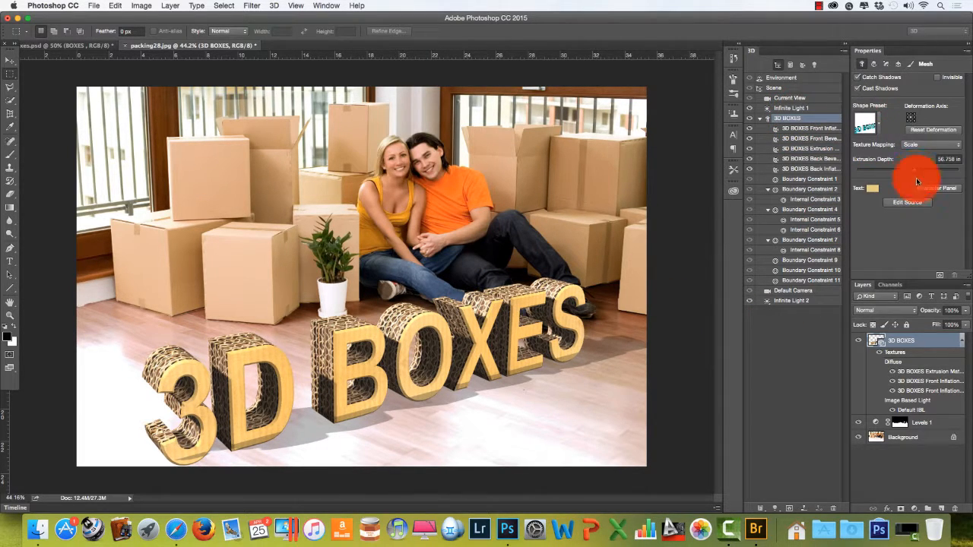
pyautogui.moveTo(913, 171); pyautogui.dragTo(912, 170)
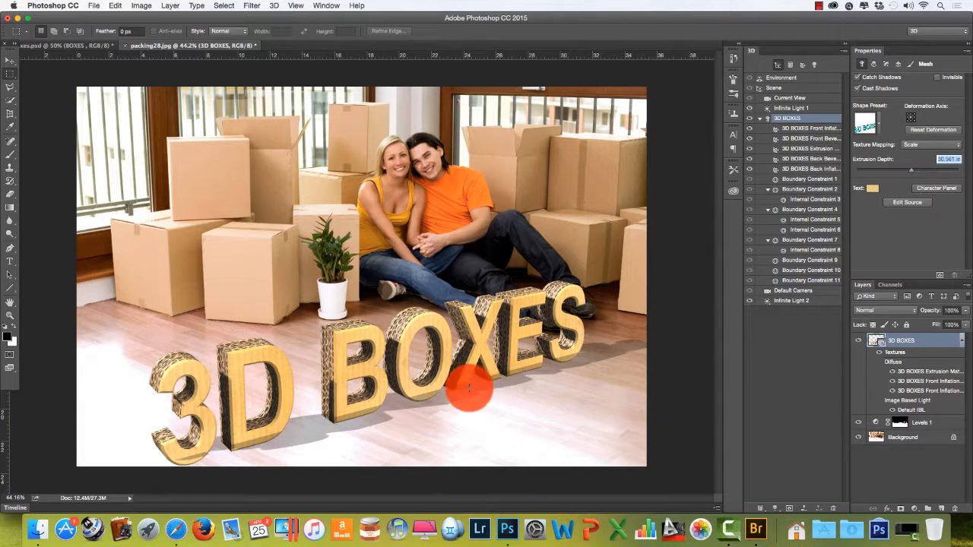
# Set the environment's ground plane reflections to 27% opacity and 10% roughness
pyautogui.click(779, 88)
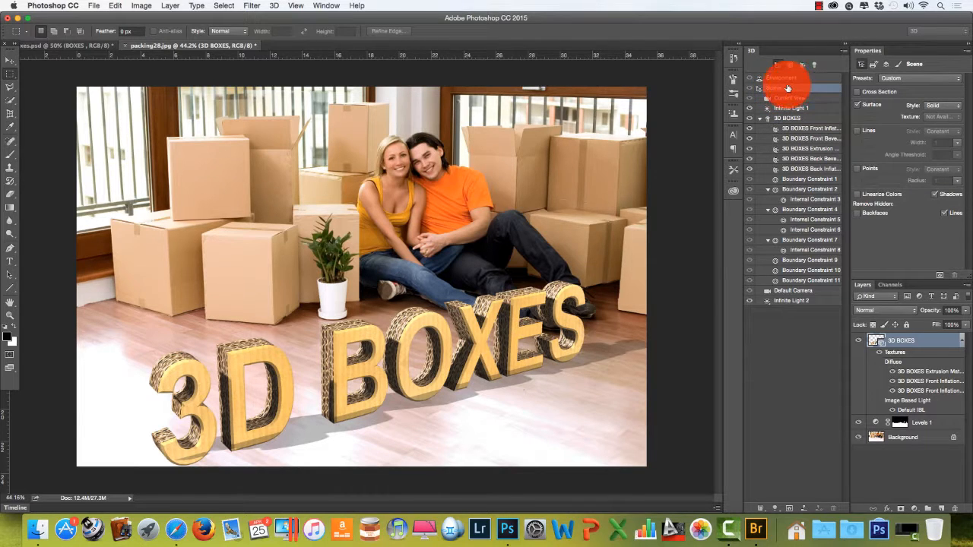
pyautogui.click(788, 78)
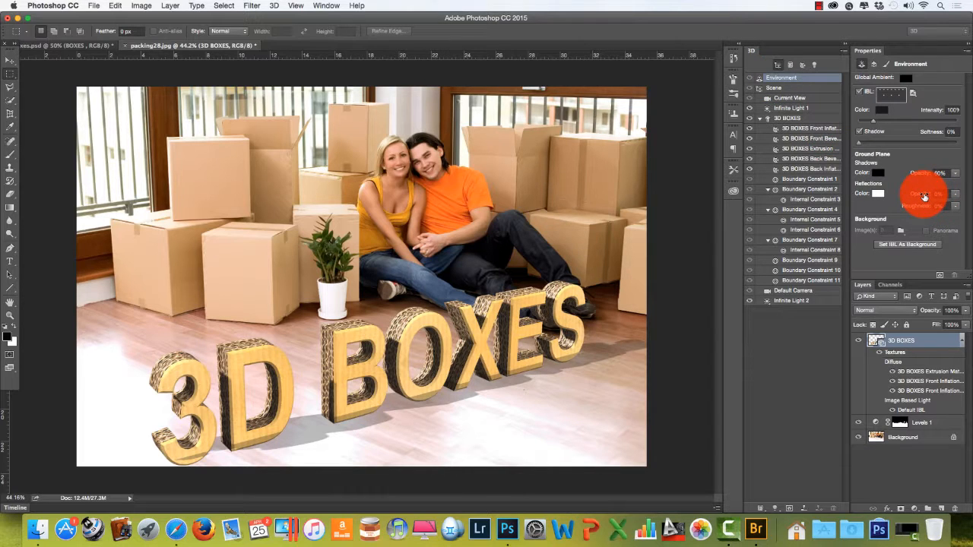
pyautogui.moveTo(924, 196); pyautogui.dragTo(928, 195)
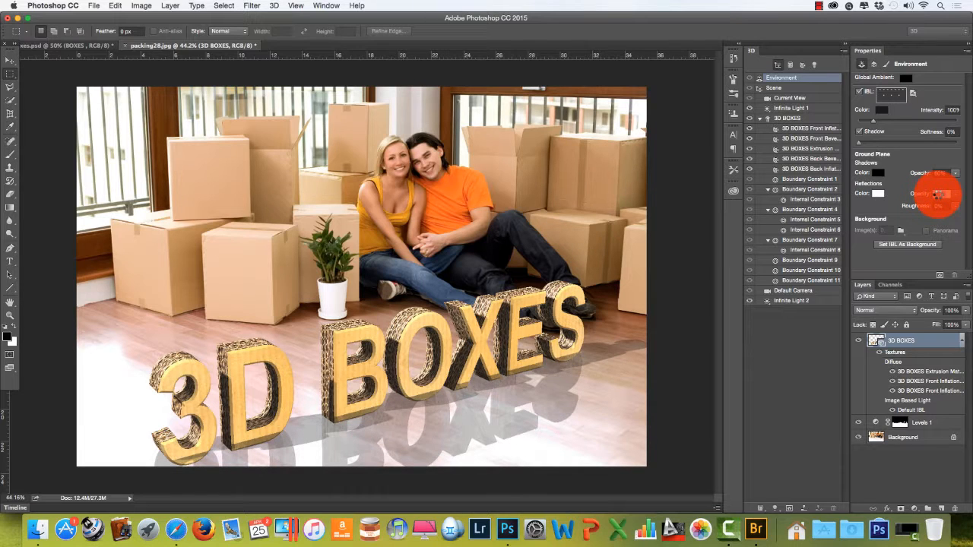
pyautogui.moveTo(938, 195); pyautogui.dragTo(937, 195)
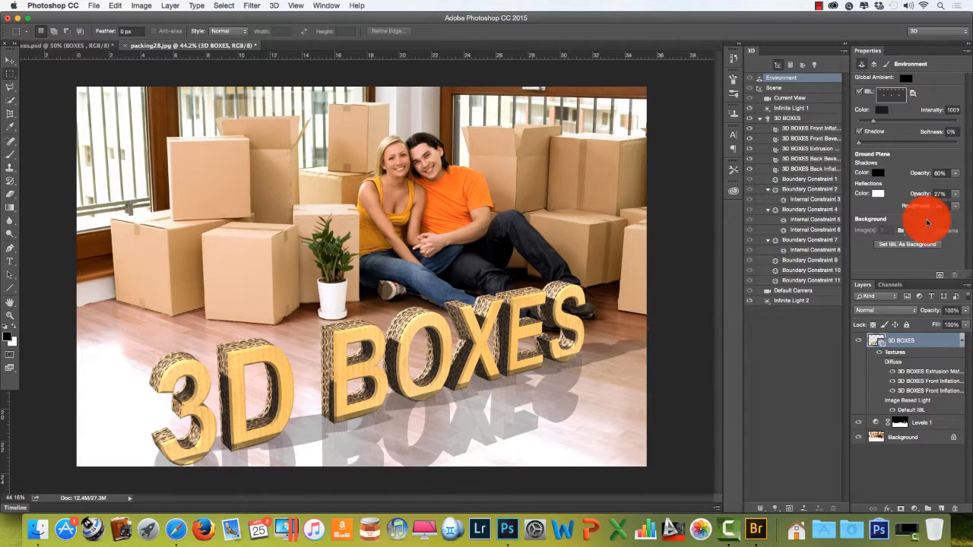
pyautogui.moveTo(916, 209); pyautogui.dragTo(919, 207)
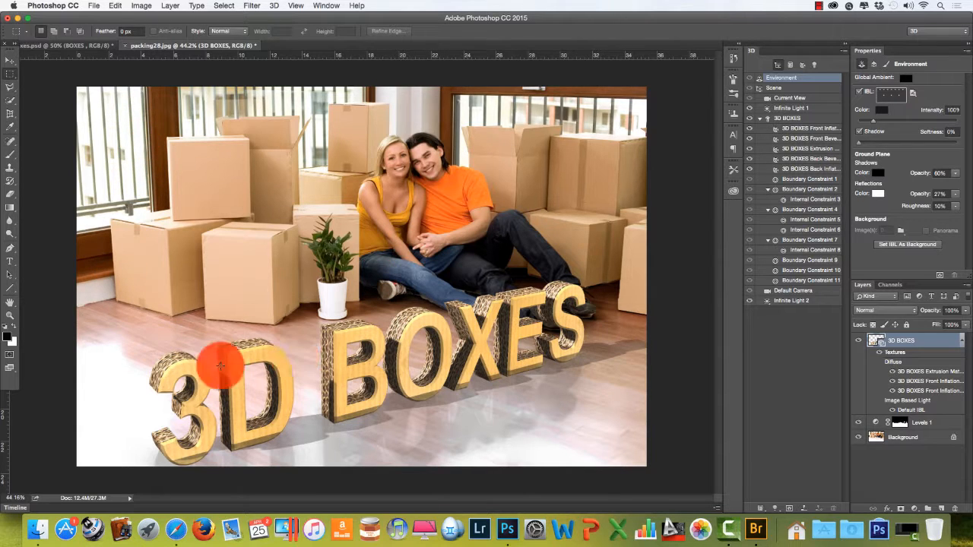
# Check the finished example document, then shorten the 3D BOXES mesh's source text to BOXES and save it back to the 3D layer
pyautogui.click(67, 44)
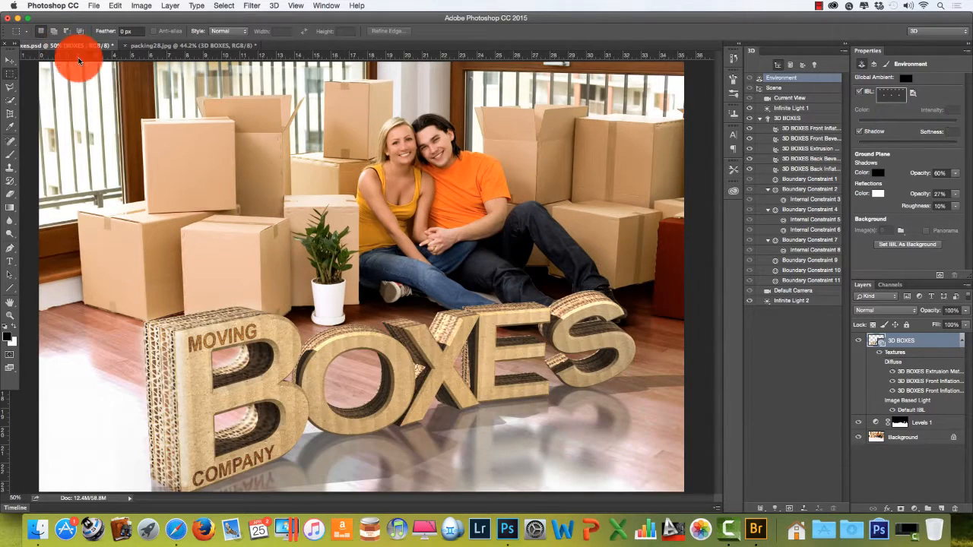
pyautogui.click(193, 48)
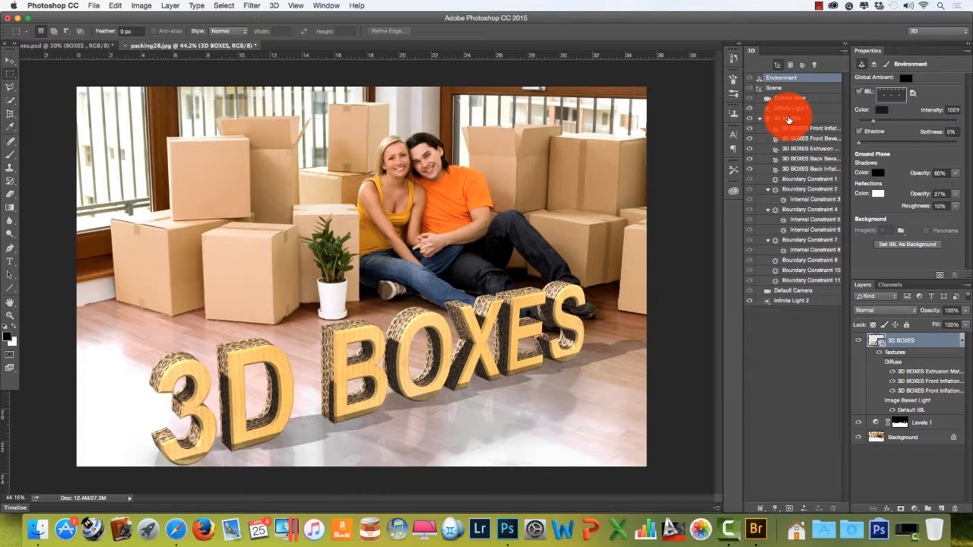
pyautogui.click(788, 119)
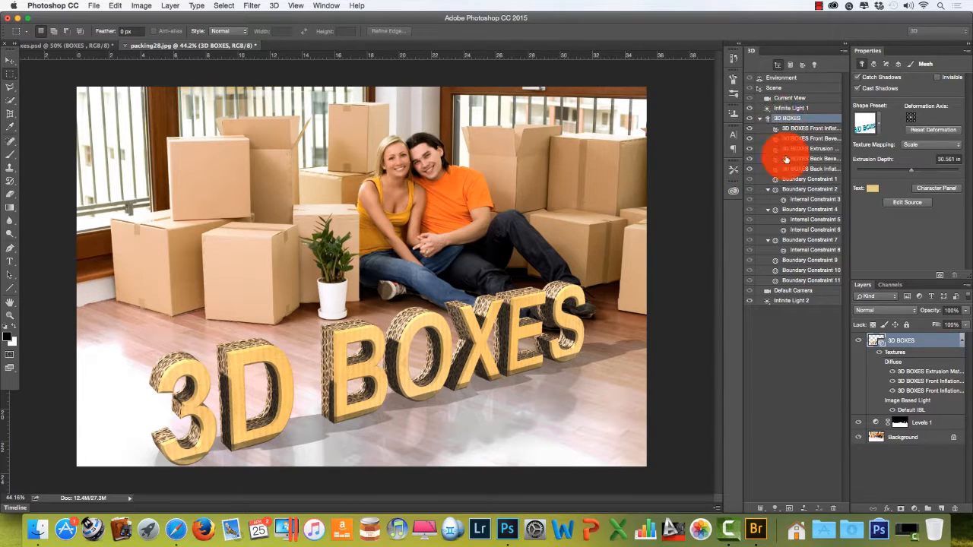
pyautogui.click(910, 202)
pyautogui.press('t')
pyautogui.click(253, 358)
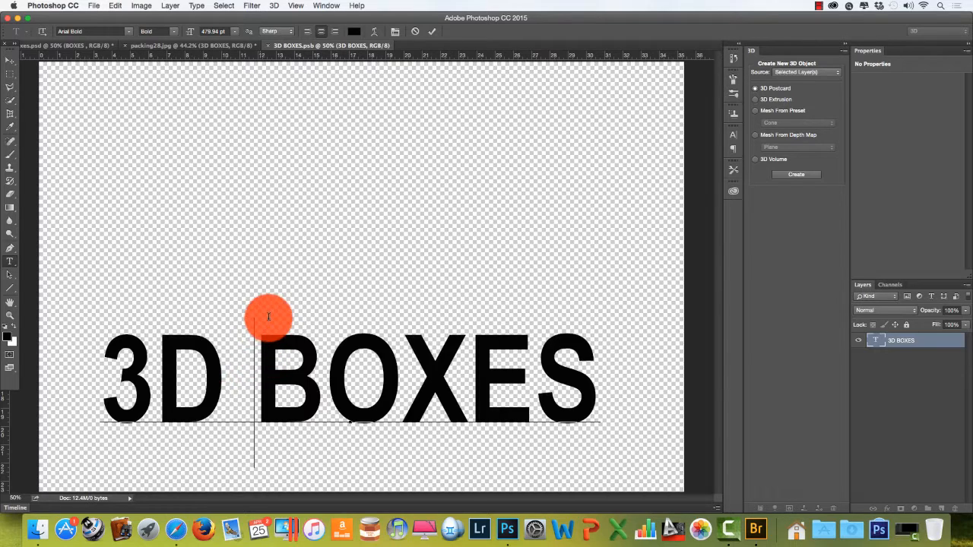
pyautogui.press('BackSpace')
pyautogui.press('BackSpace')
pyautogui.press('BackSpace')
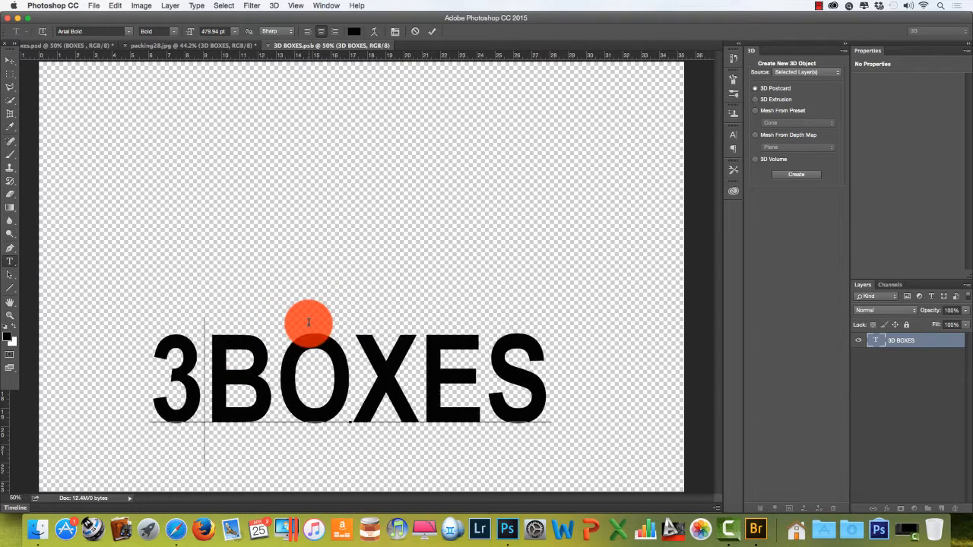
pyautogui.click(432, 31)
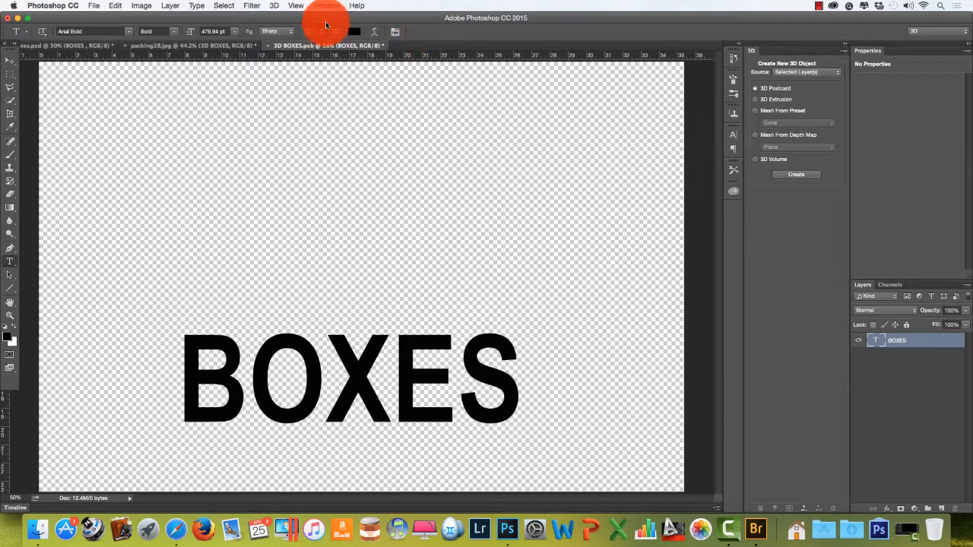
pyautogui.click(270, 46)
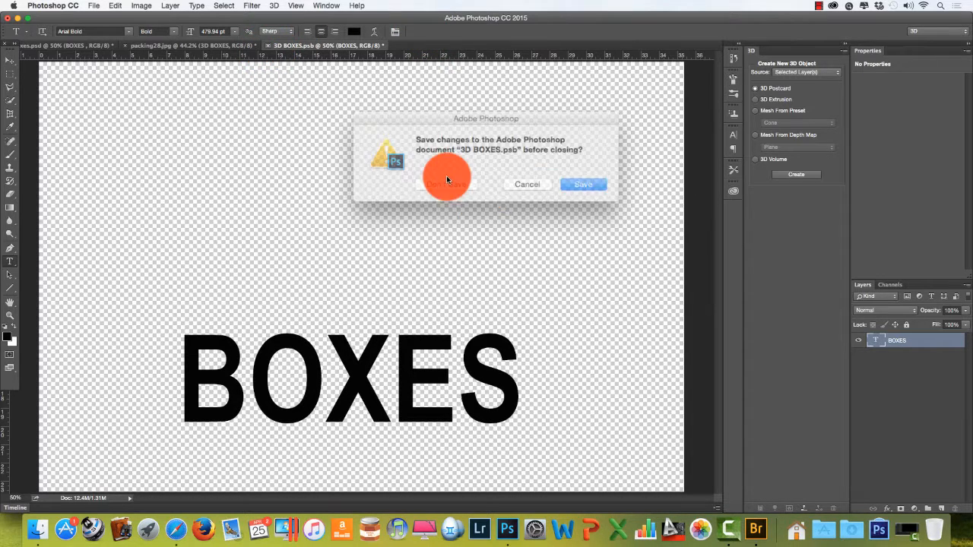
pyautogui.click(570, 181)
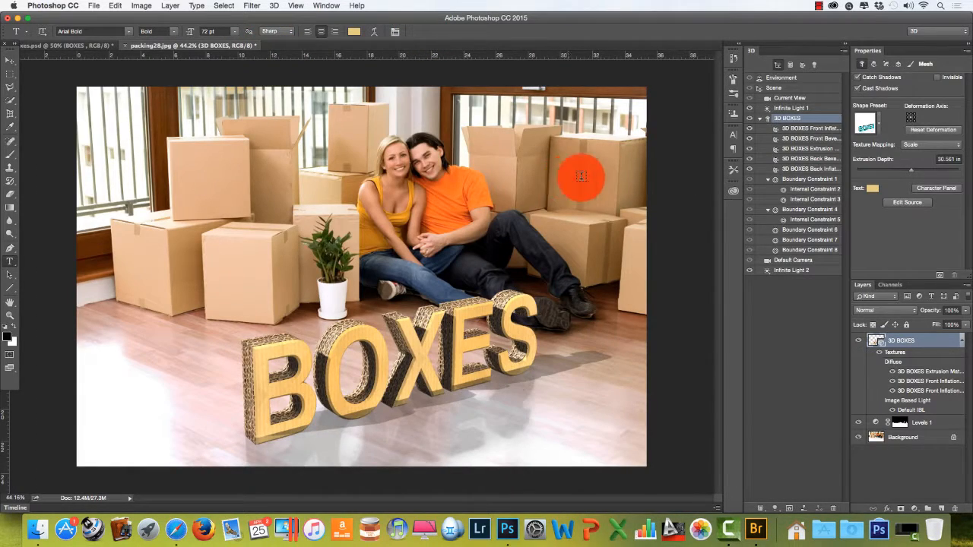
# Enlarge the BOXES text on the floor and split its extrusion into separate letter meshes
pyautogui.click(9, 60)
pyautogui.moveTo(411, 365); pyautogui.dragTo(467, 345)
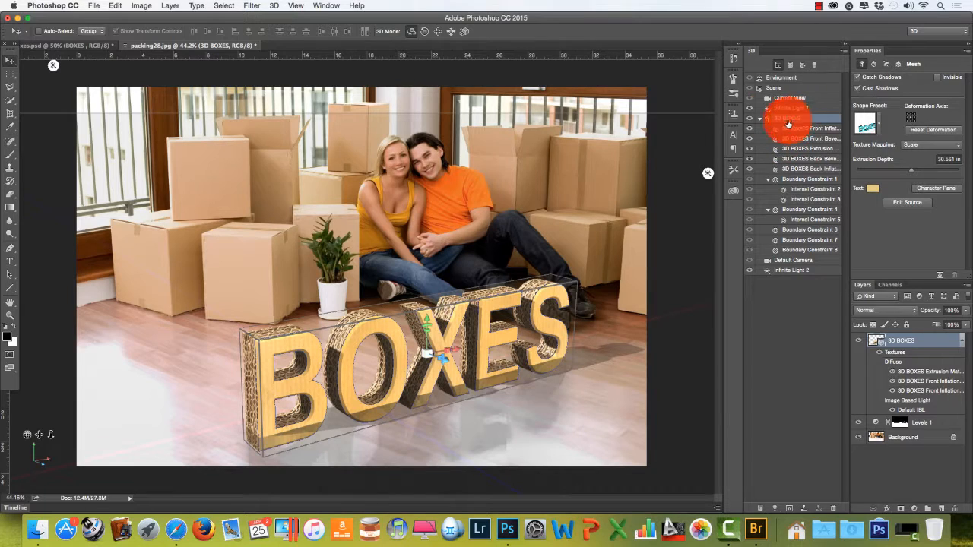
pyautogui.click(275, 6)
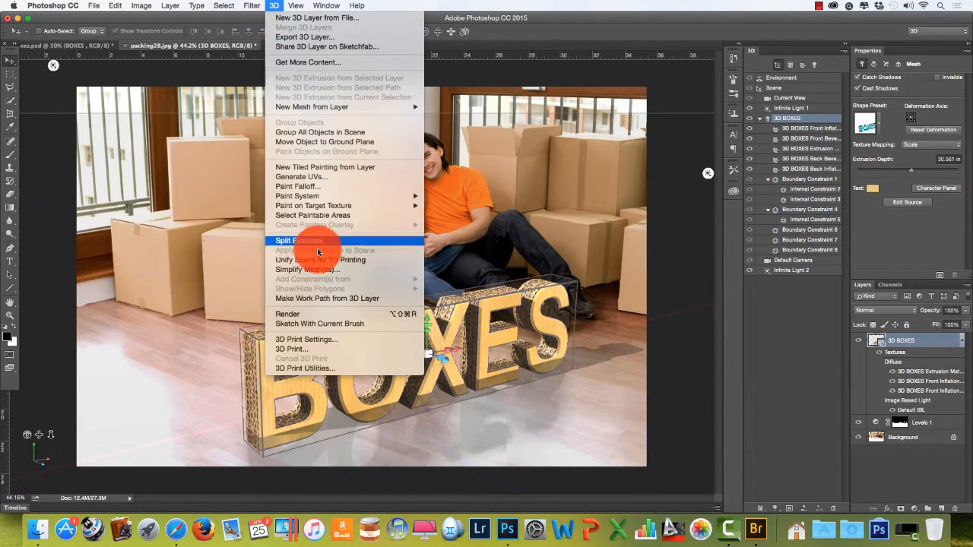
pyautogui.click(317, 242)
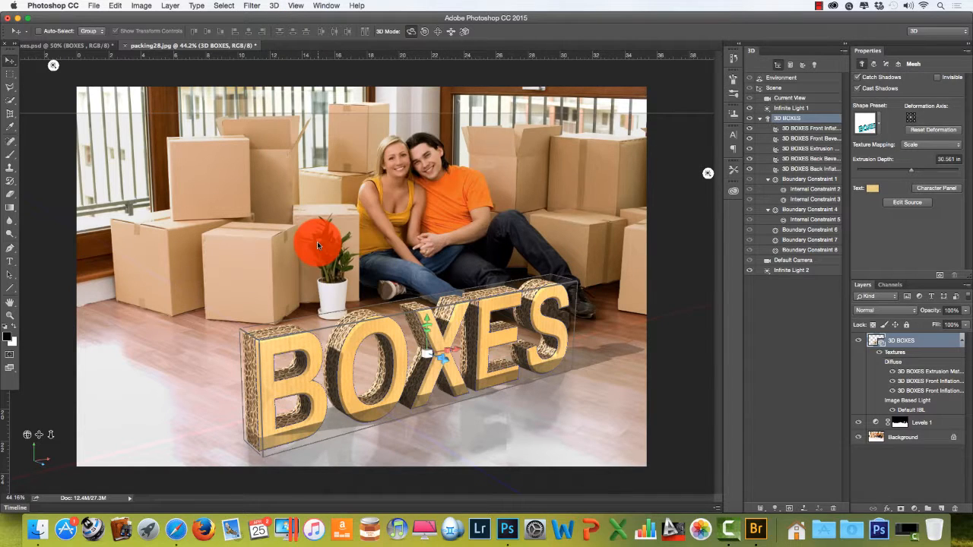
pyautogui.click(560, 205)
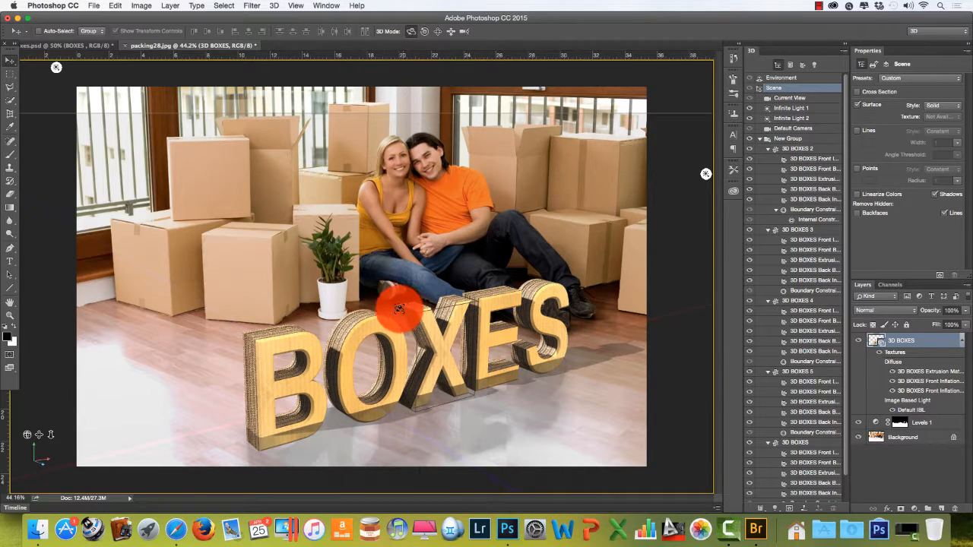
# Scale the letter B up uniformly to about 157 × 231 × 63 in and shift it slightly away from the O
pyautogui.click(352, 325)
pyautogui.click(420, 319)
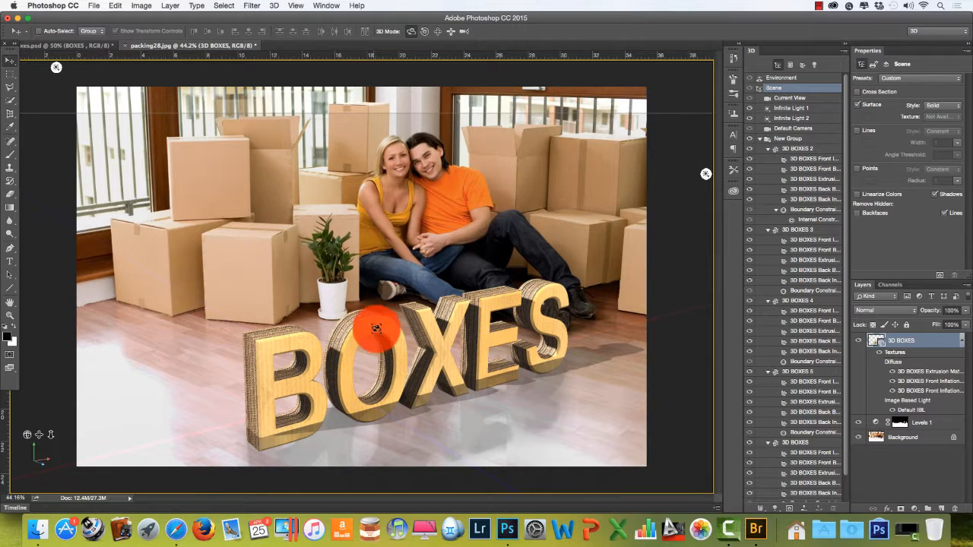
pyautogui.click(302, 340)
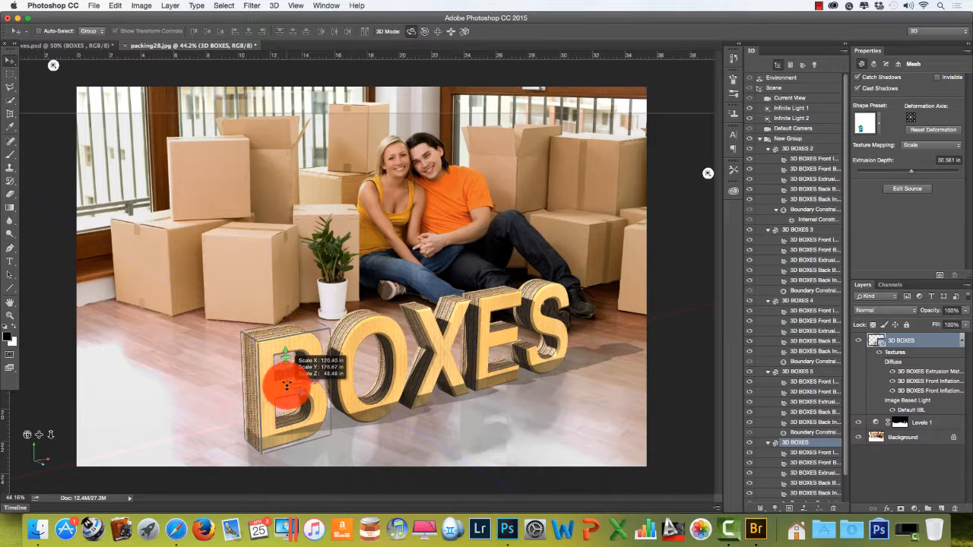
pyautogui.moveTo(286, 384); pyautogui.dragTo(283, 313)
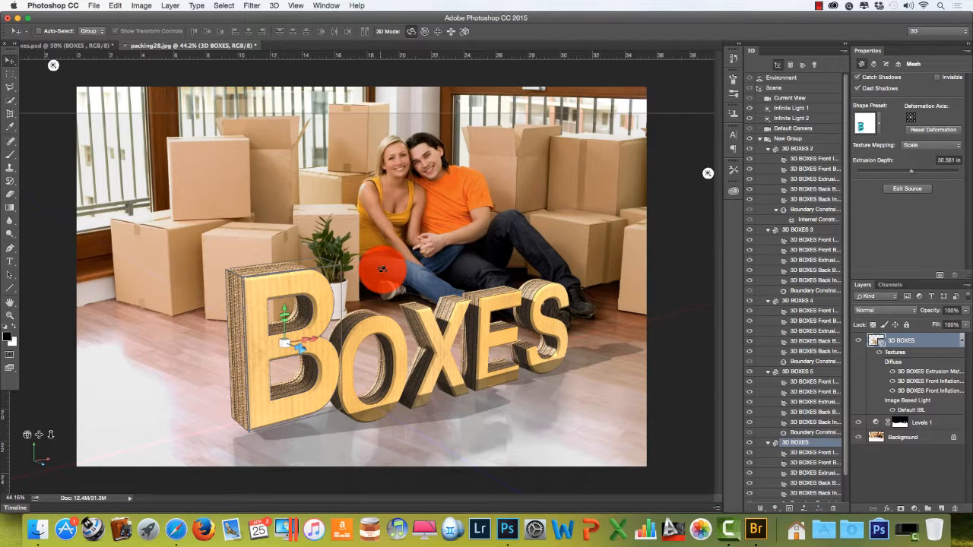
pyautogui.moveTo(314, 336)
pyautogui.mouseDown()
pyautogui.moveTo(305, 337)
pyautogui.moveTo(314, 329)
pyautogui.mouseUp()
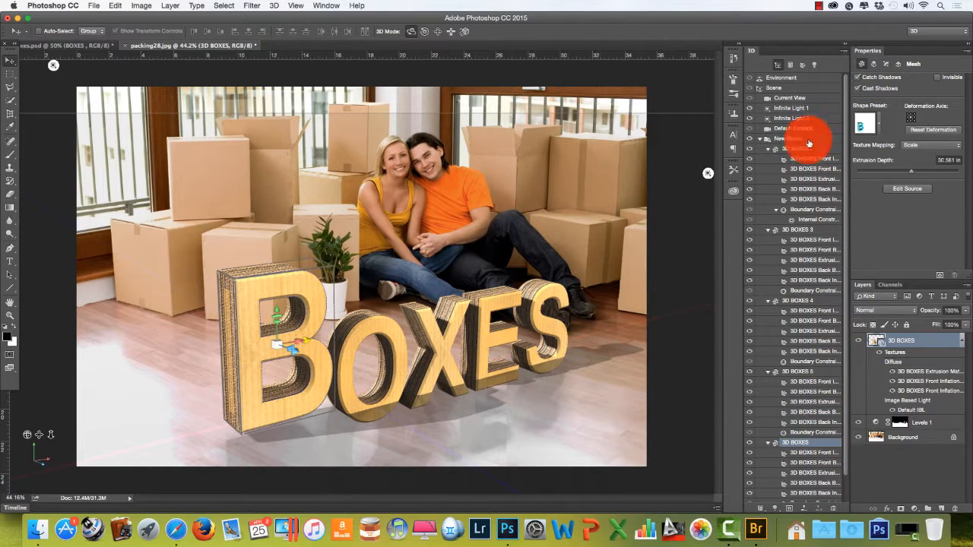
# Move the letter B to the ground and rotate it to about -16.2° around the Y axis
pyautogui.click(899, 67)
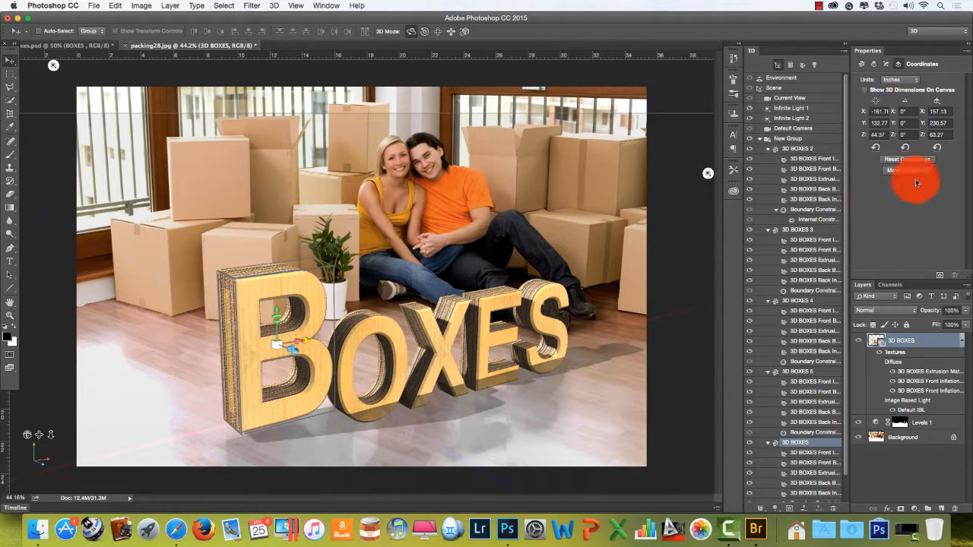
pyautogui.click(908, 171)
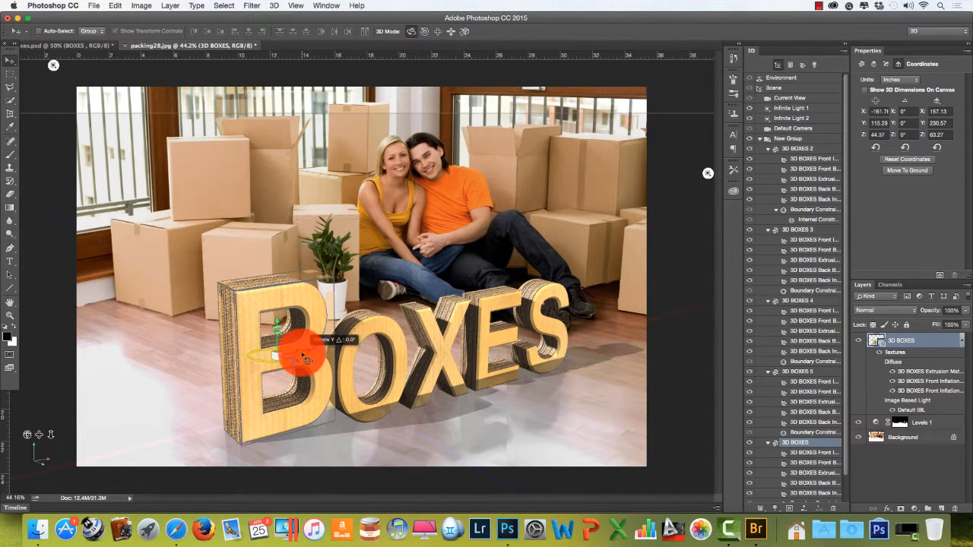
pyautogui.moveTo(302, 355); pyautogui.dragTo(346, 340)
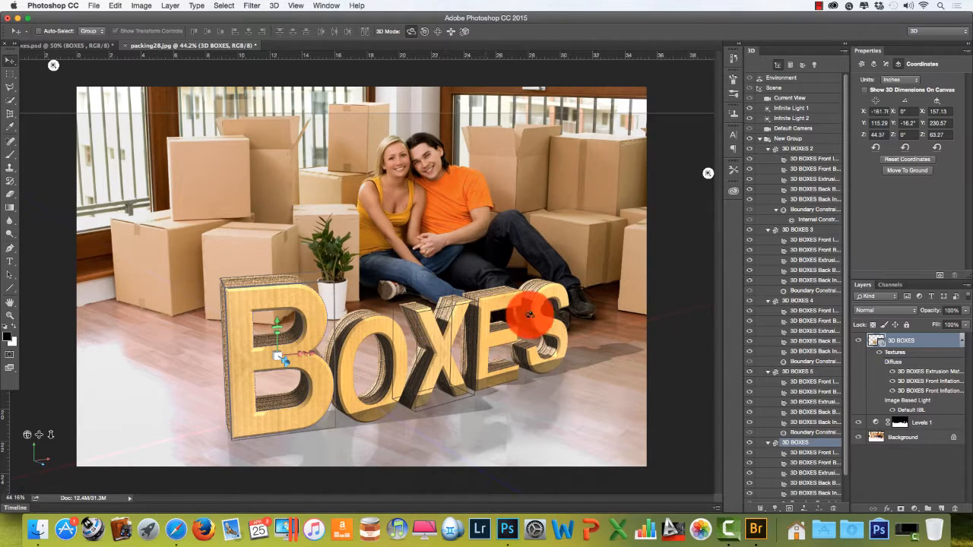
# Rotate the S about 11.6° around X and about -6° around Z, and turn the E about -4.5° around Y
pyautogui.click(536, 327)
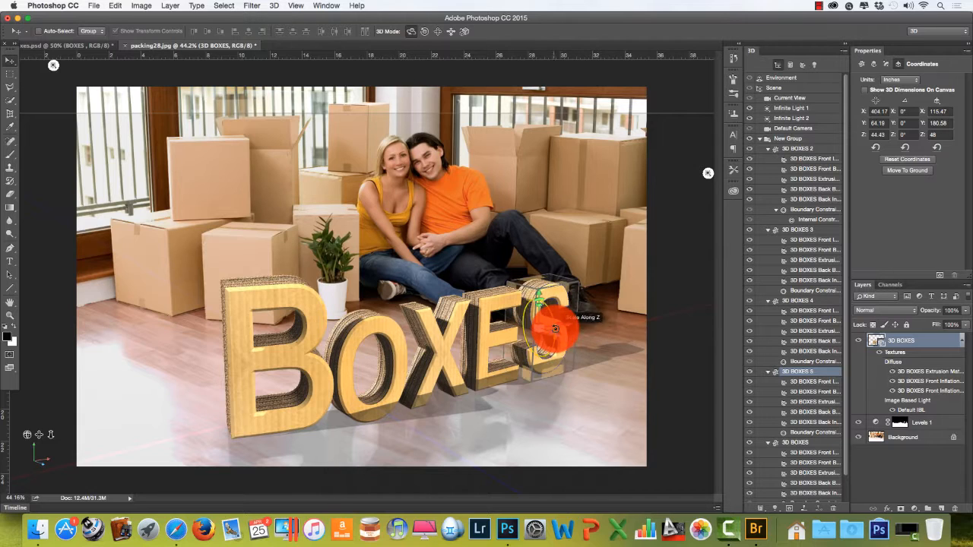
pyautogui.moveTo(555, 325); pyautogui.dragTo(545, 300)
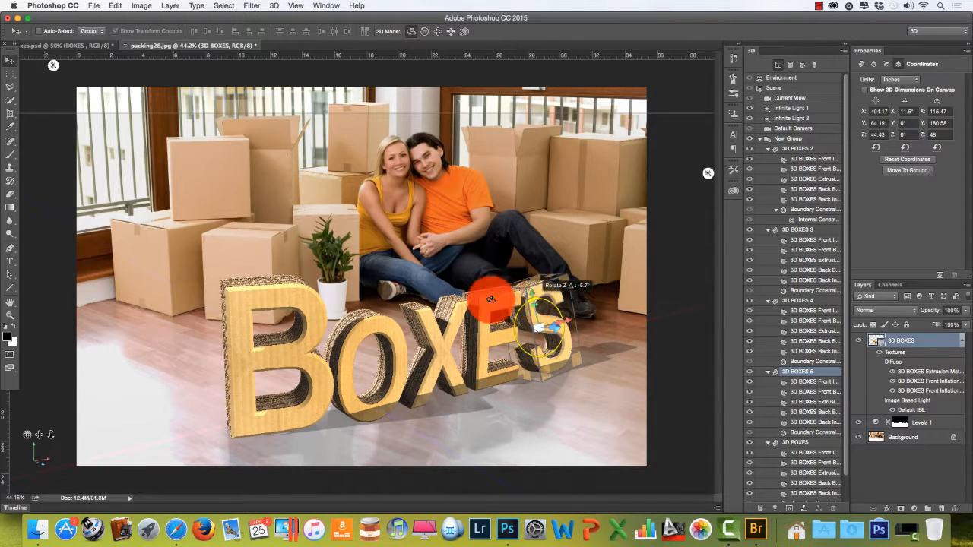
pyautogui.moveTo(490, 298); pyautogui.dragTo(496, 304)
pyautogui.click(510, 338)
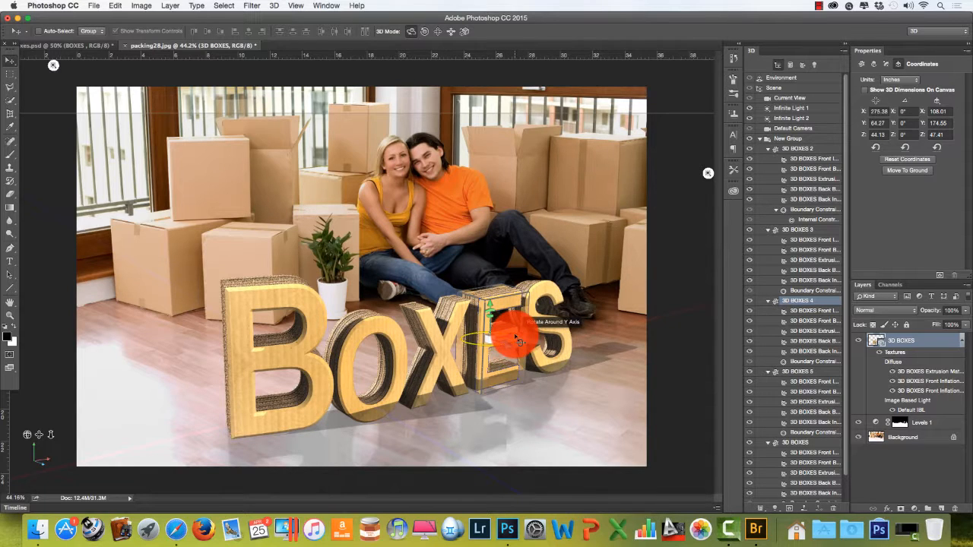
pyautogui.moveTo(517, 338); pyautogui.dragTo(518, 332)
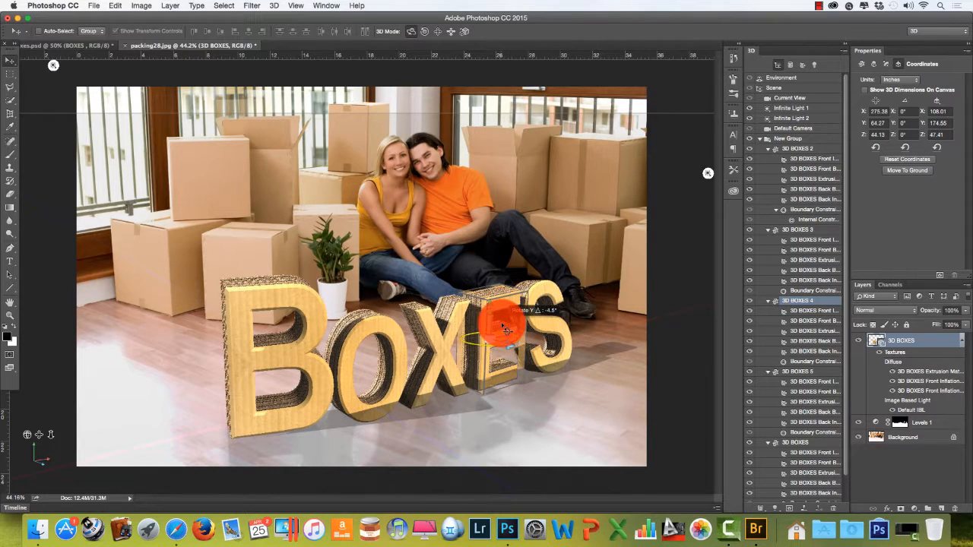
# Tighten the letter spacing by sliding the X about -13 in along the X axis and shifting the E and S the same way
pyautogui.click(455, 332)
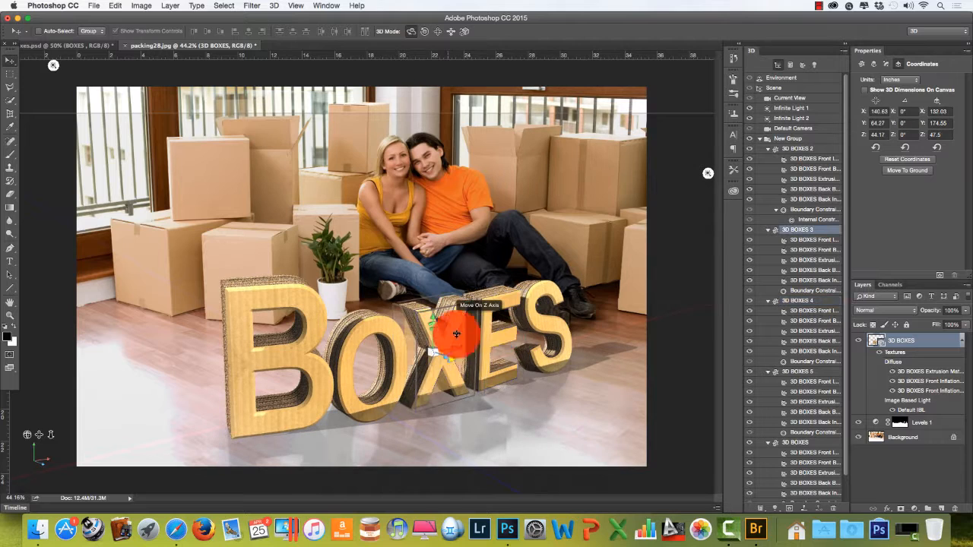
pyautogui.moveTo(462, 348); pyautogui.dragTo(454, 350)
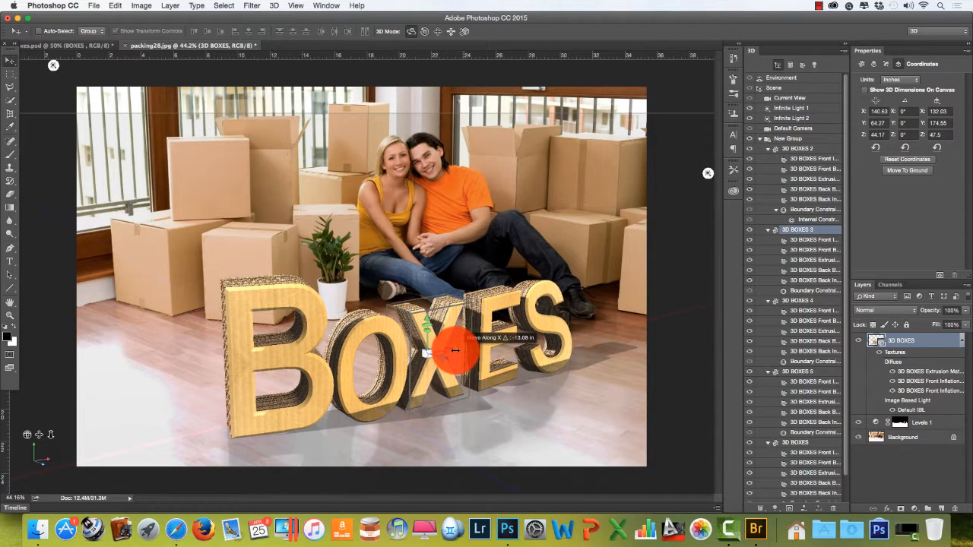
pyautogui.click(504, 307)
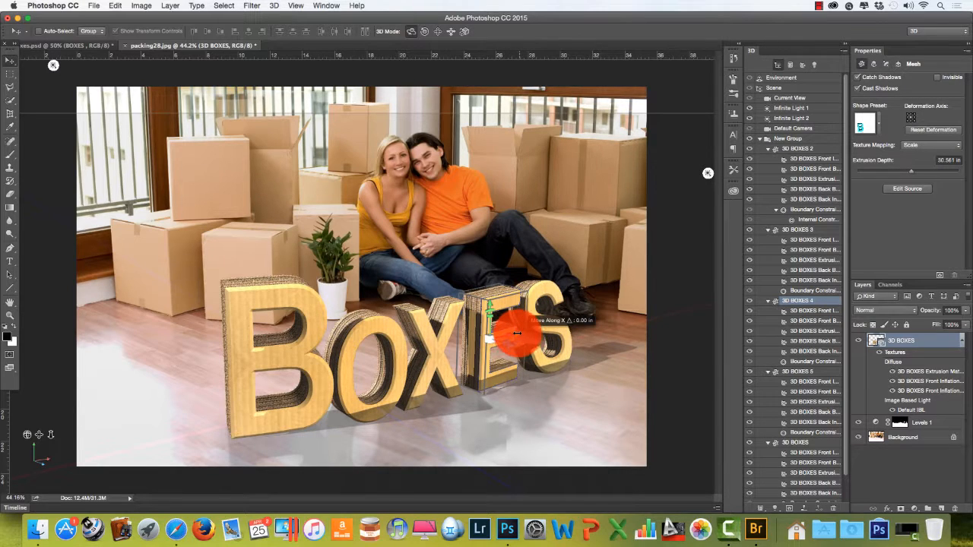
pyautogui.moveTo(517, 334); pyautogui.dragTo(512, 334)
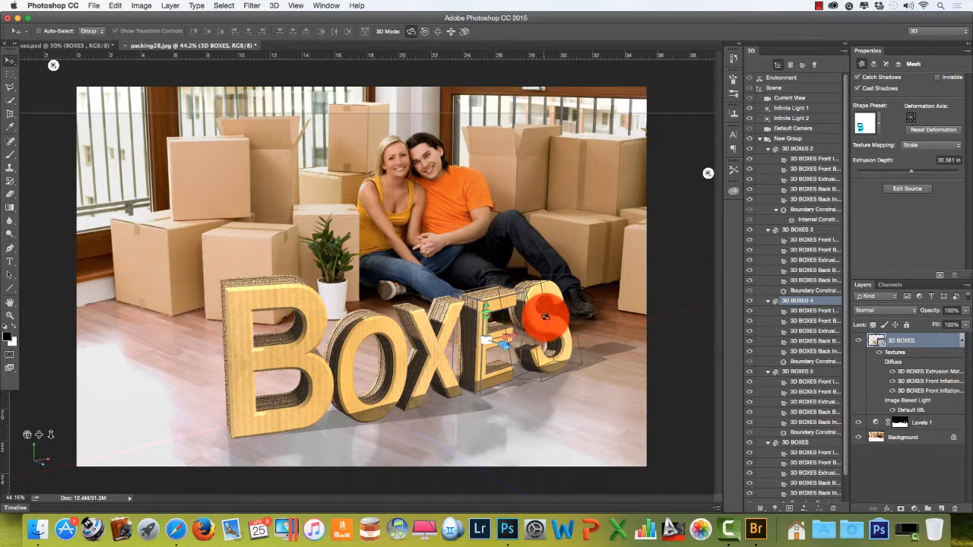
pyautogui.click(544, 316)
pyautogui.moveTo(569, 320); pyautogui.dragTo(654, 359)
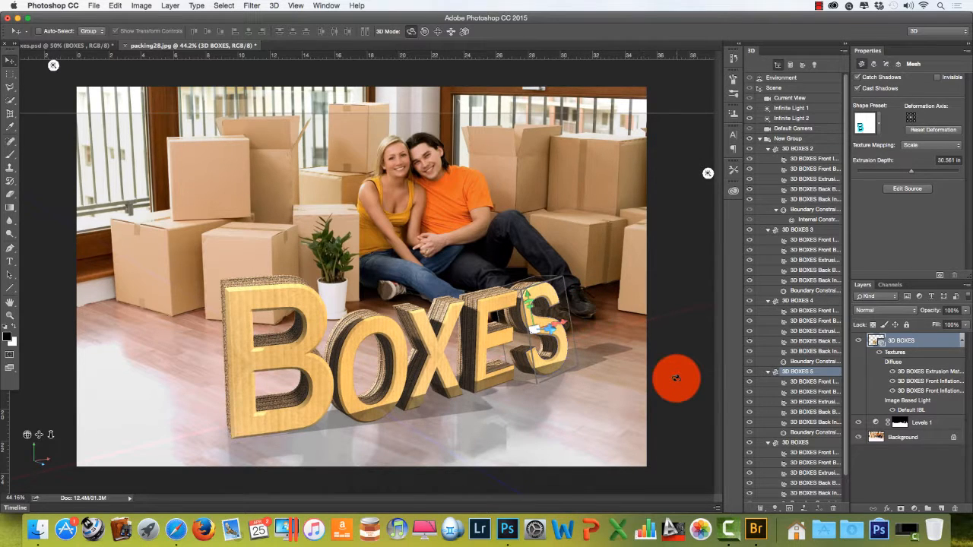
pyautogui.click(671, 378)
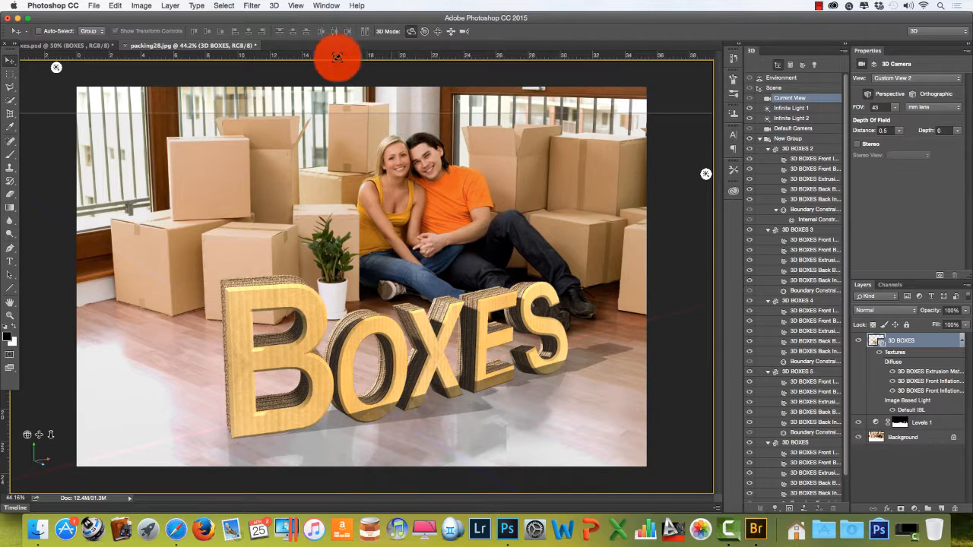
# Show the 3D Secondary View and place it over the upper-left part of the photo
pyautogui.click(300, 7)
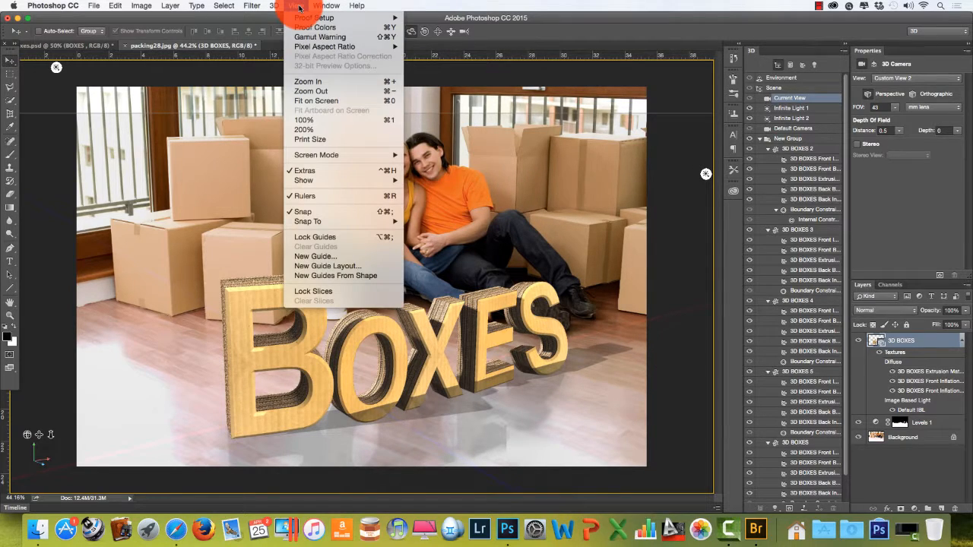
pyautogui.moveTo(344, 183)
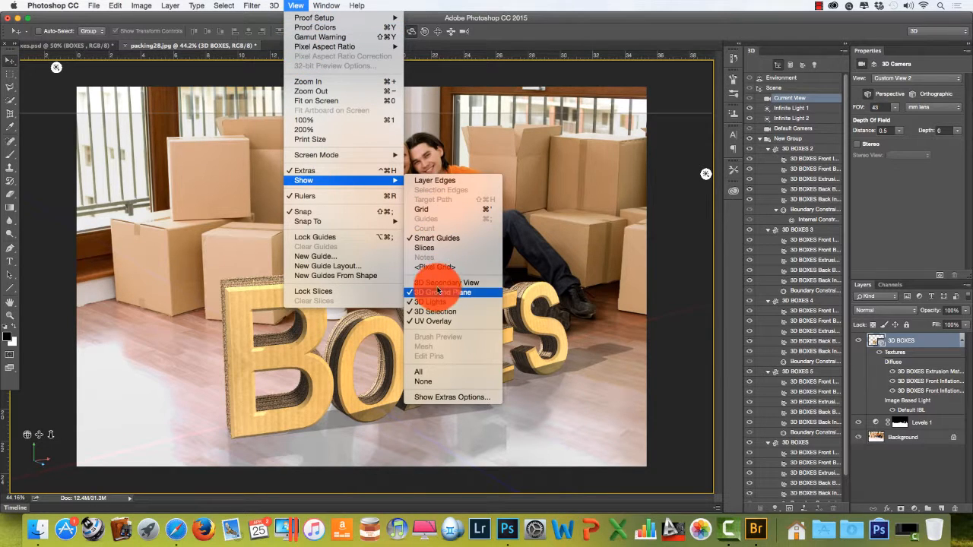
pyautogui.click(438, 283)
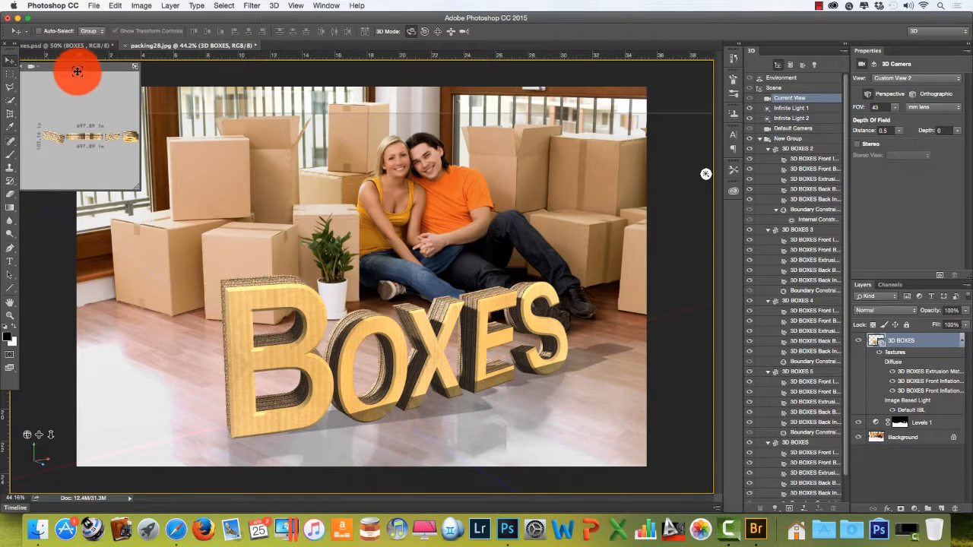
pyautogui.moveTo(76, 70); pyautogui.dragTo(114, 83)
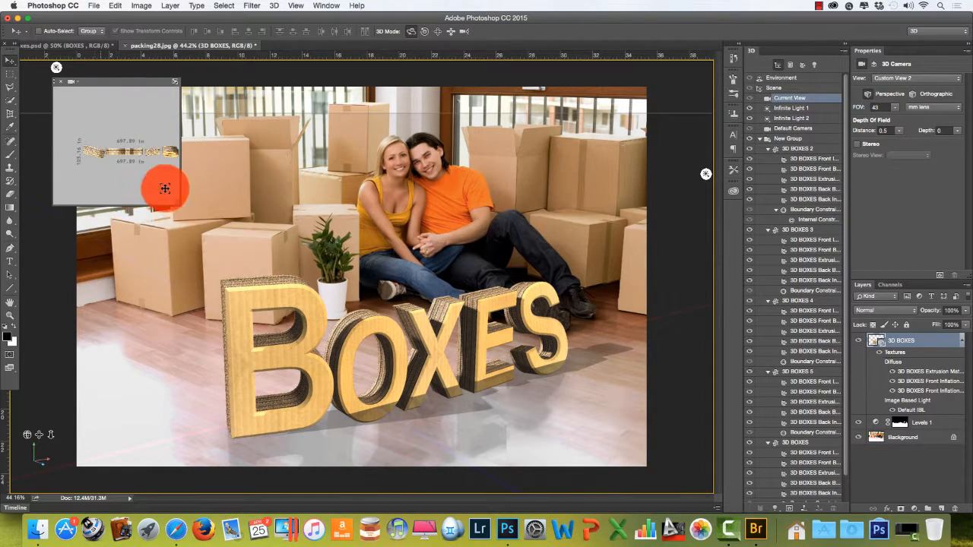
# Slide the letter S closer to the E along the X axis
pyautogui.moveTo(177, 210); pyautogui.dragTo(566, 338)
pyautogui.click(566, 339)
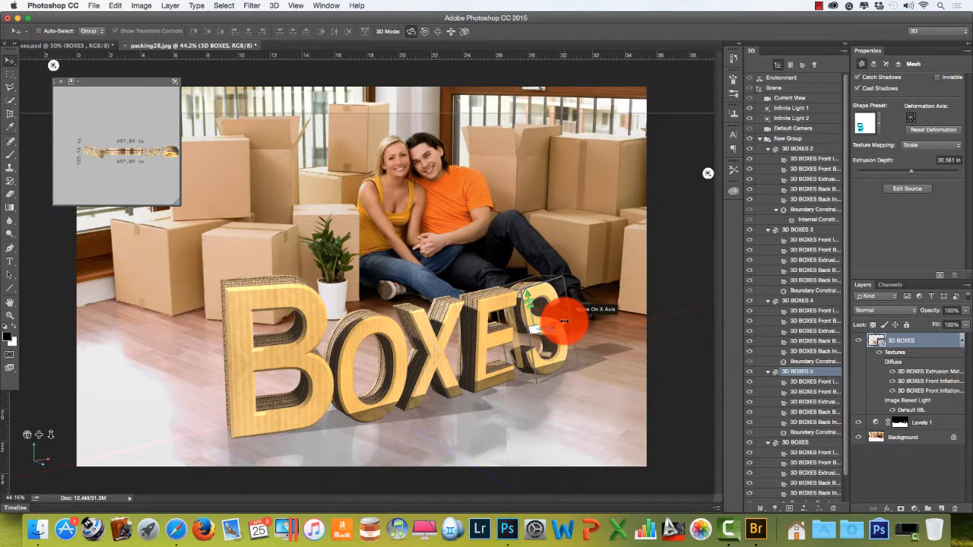
pyautogui.moveTo(562, 321); pyautogui.dragTo(304, 215)
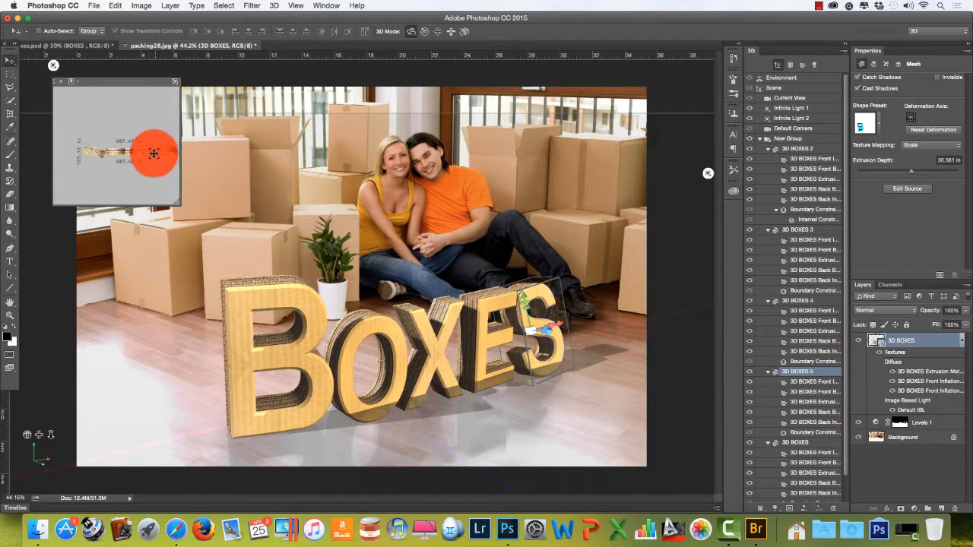
# Fine-tune the spacing at the end of the word by sliding the E and S along the X axis
pyautogui.click(505, 316)
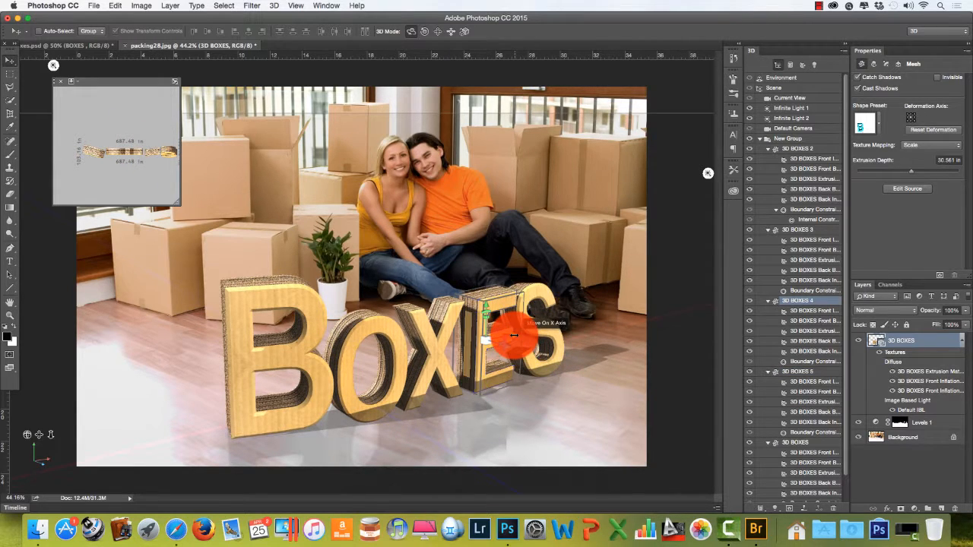
pyautogui.moveTo(513, 335); pyautogui.dragTo(557, 322)
pyautogui.click(564, 320)
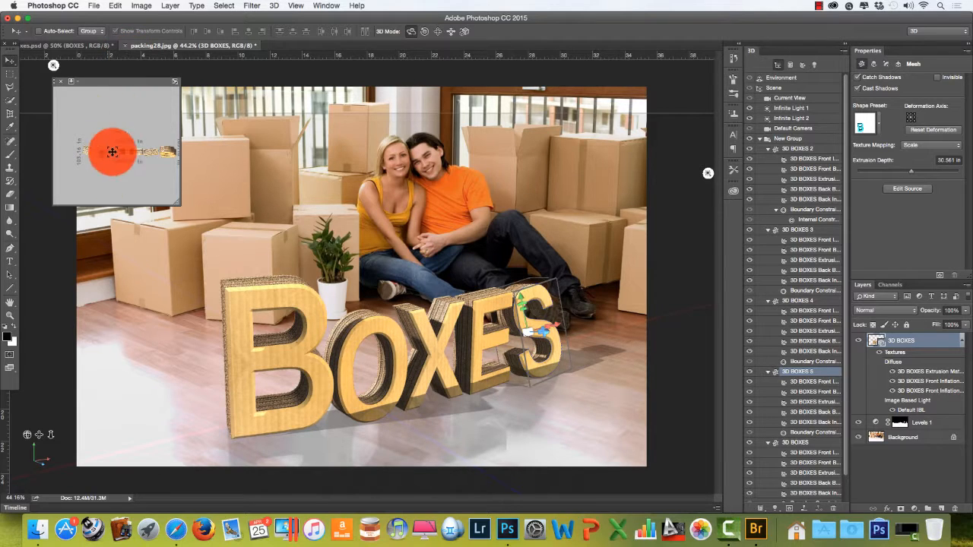
# Switch the 3D secondary view to a front view and move the letter O to the ground plane
pyautogui.moveTo(111, 152)
pyautogui.mouseDown()
pyautogui.moveTo(73, 81)
pyautogui.moveTo(104, 122)
pyautogui.moveTo(87, 157)
pyautogui.moveTo(166, 175)
pyautogui.mouseUp()
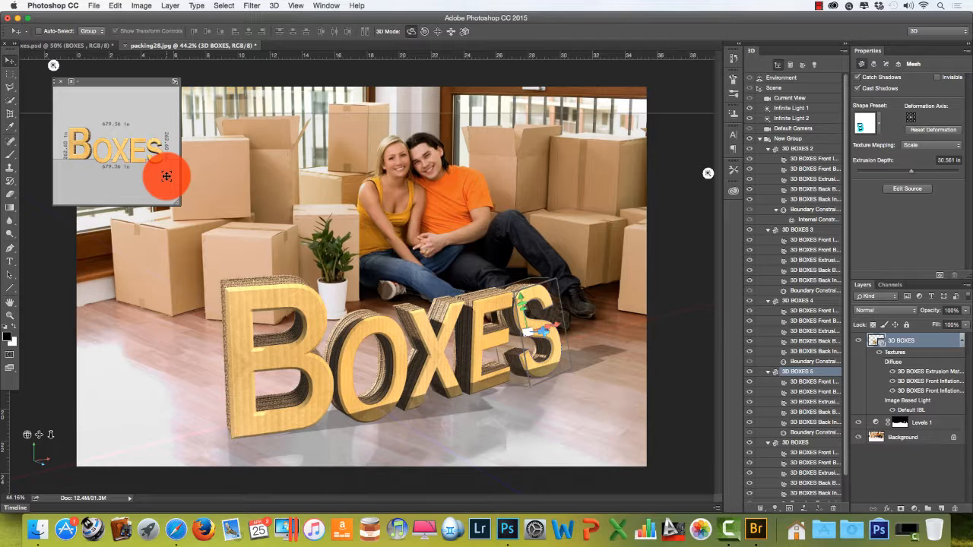
pyautogui.moveTo(167, 175); pyautogui.dragTo(188, 174)
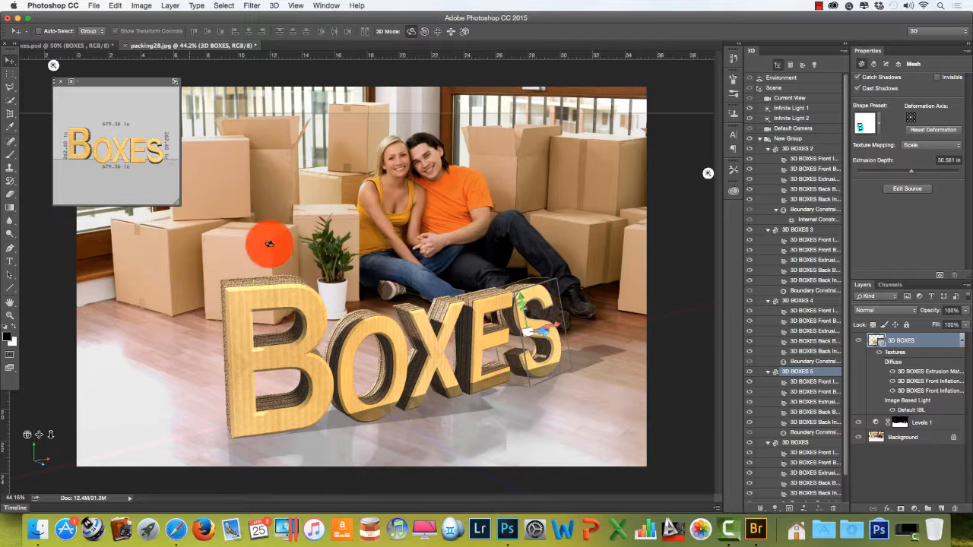
pyautogui.click(375, 329)
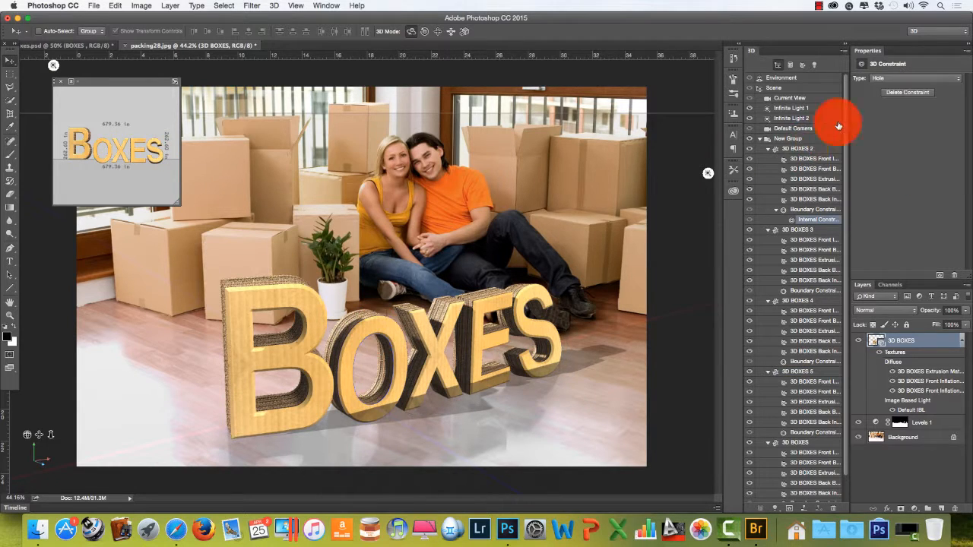
pyautogui.click(815, 219)
pyautogui.click(380, 326)
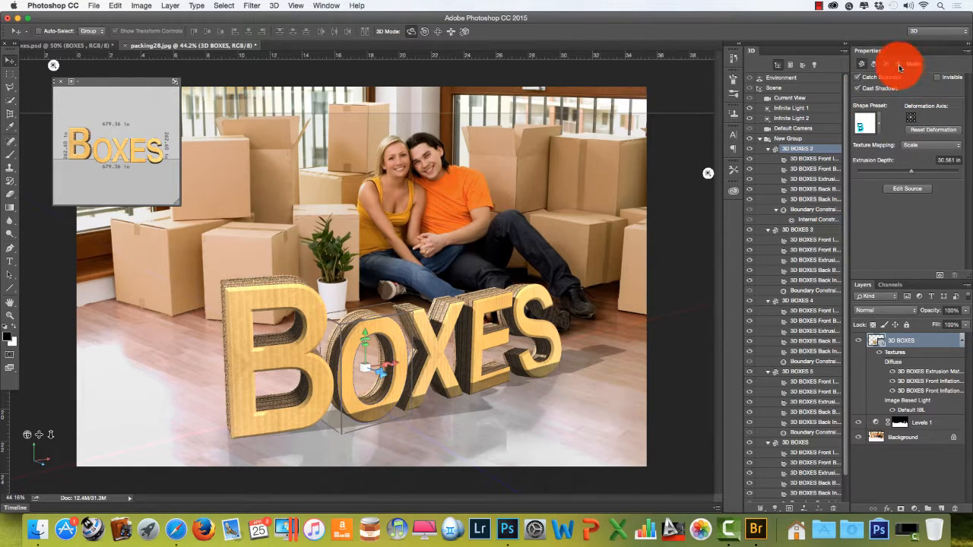
pyautogui.click(899, 66)
pyautogui.click(901, 173)
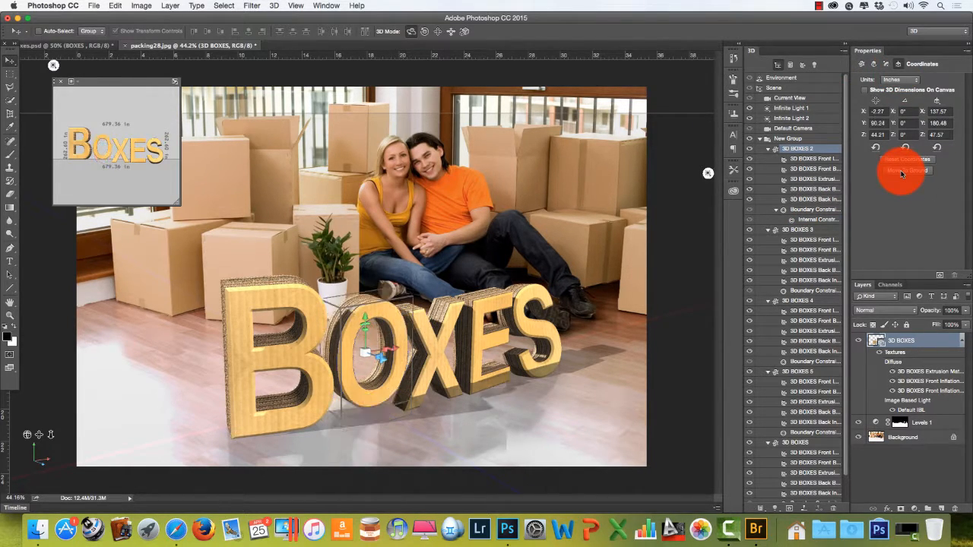
# Move the letters X, E and S to the ground plane one after another
pyautogui.click(445, 315)
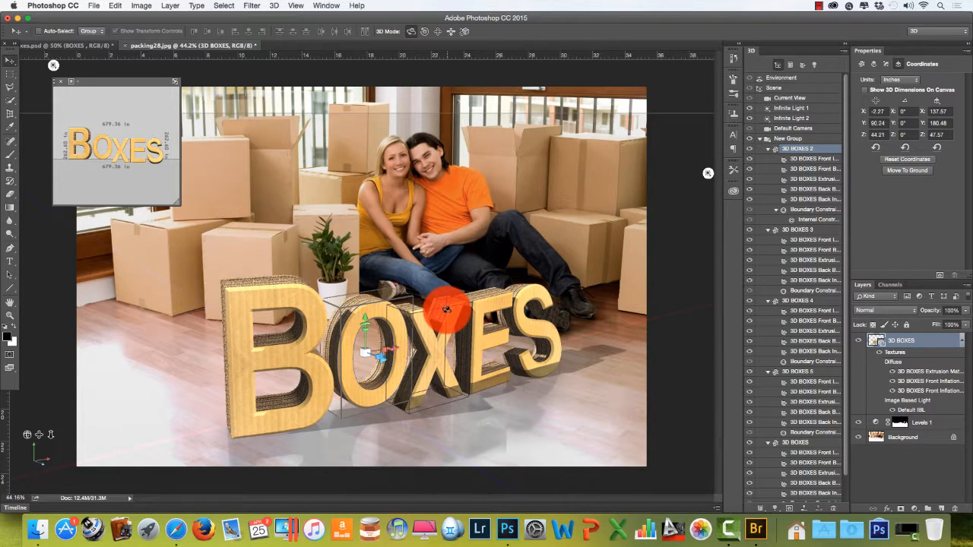
pyautogui.click(902, 170)
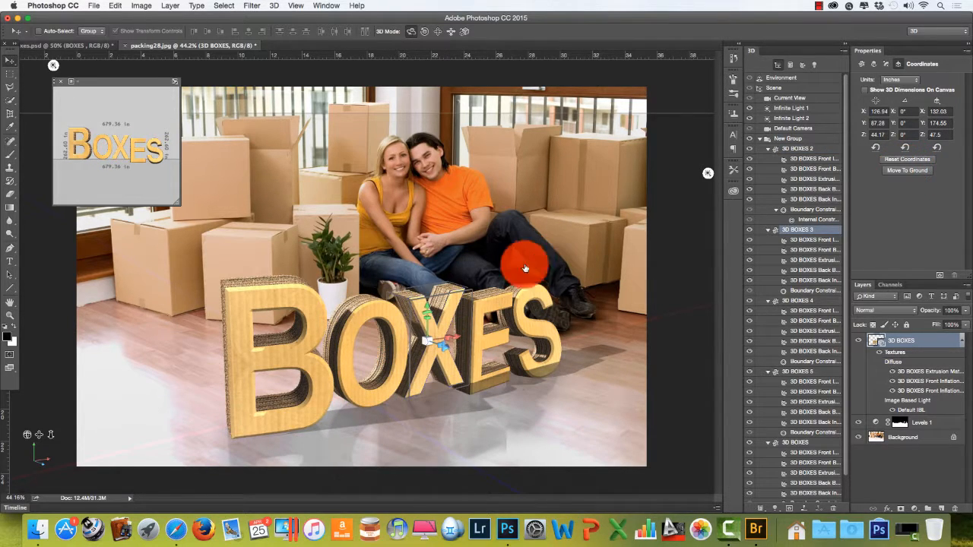
pyautogui.click(486, 297)
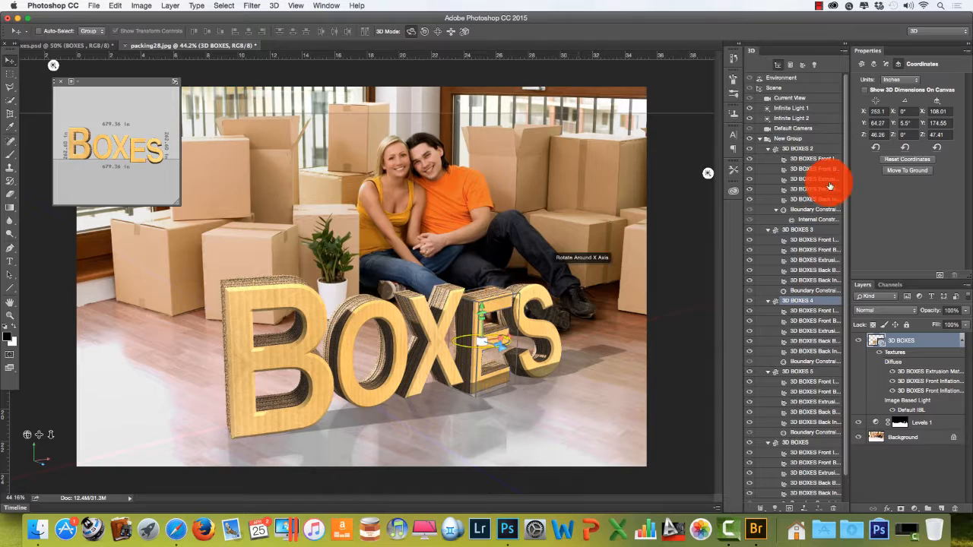
pyautogui.click(907, 170)
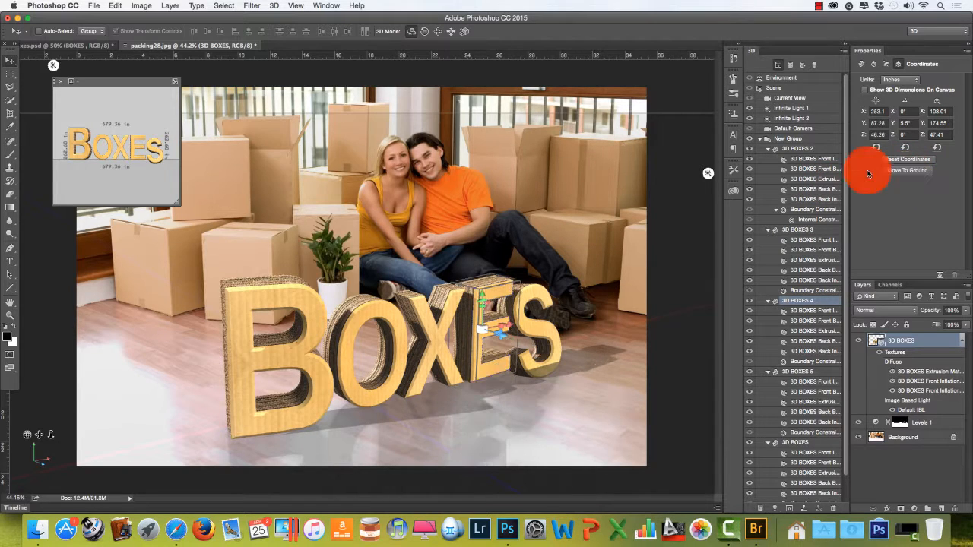
pyautogui.click(545, 290)
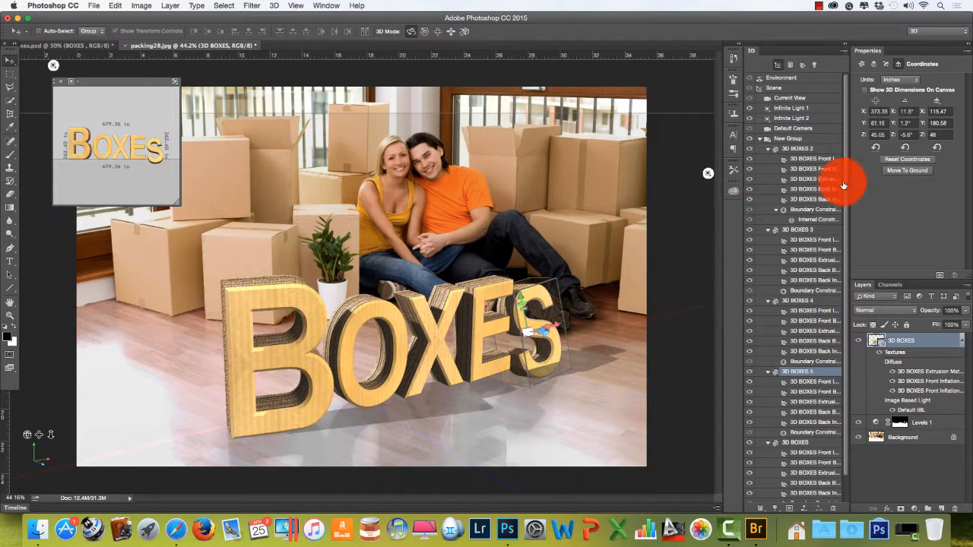
pyautogui.click(912, 170)
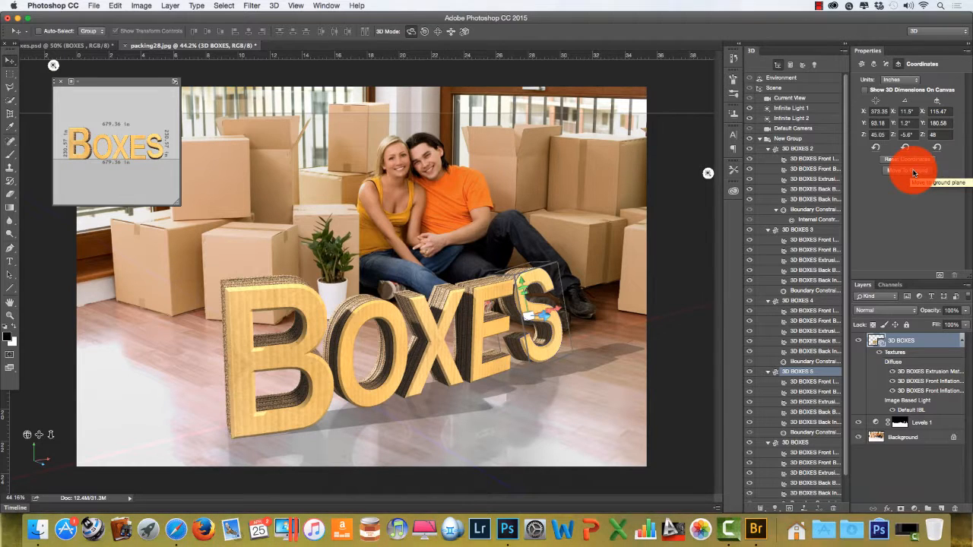
# Move all five letter meshes together forward along the Z axis to about 83.55 in, and close the secondary view
pyautogui.click(814, 148)
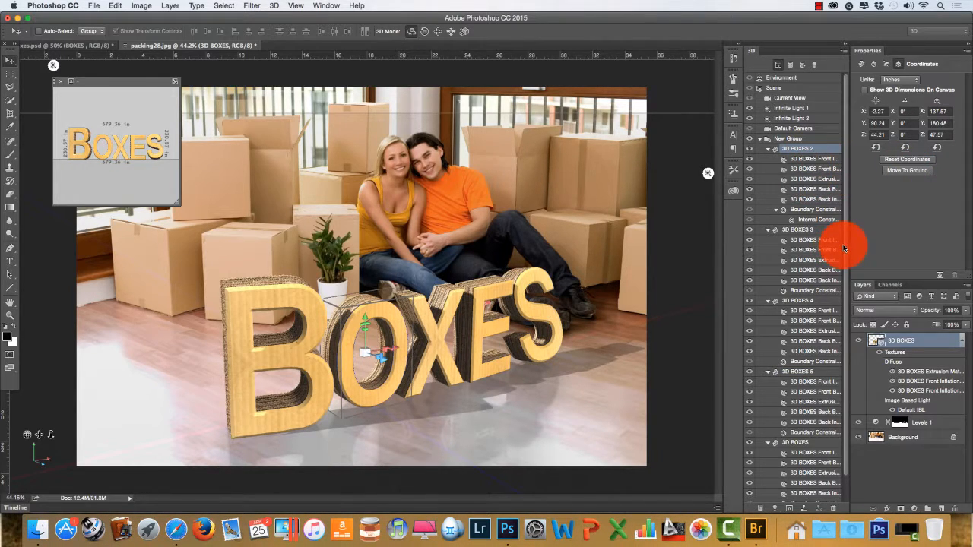
pyautogui.moveTo(845, 245); pyautogui.dragTo(855, 312)
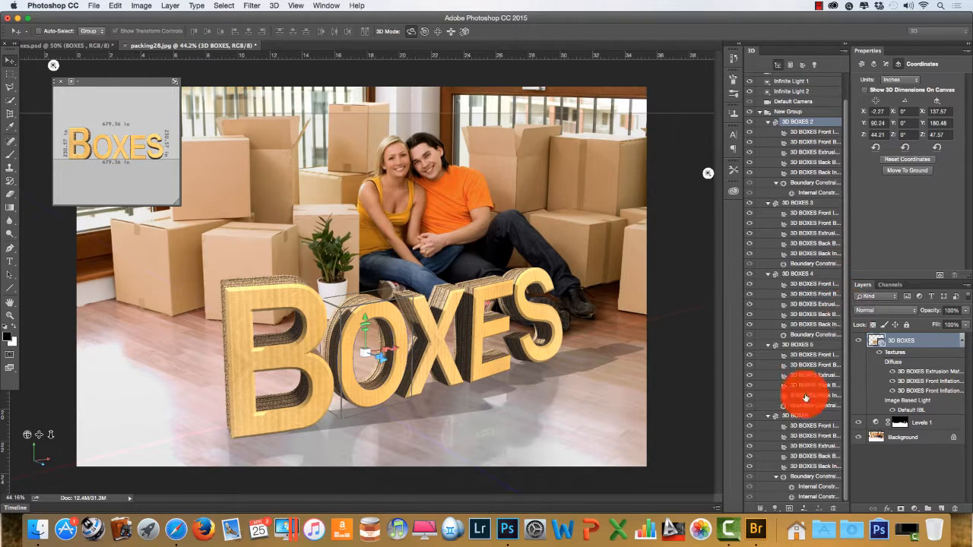
pyautogui.keyDown('shift'); pyautogui.click(802, 418); pyautogui.keyUp('shift')
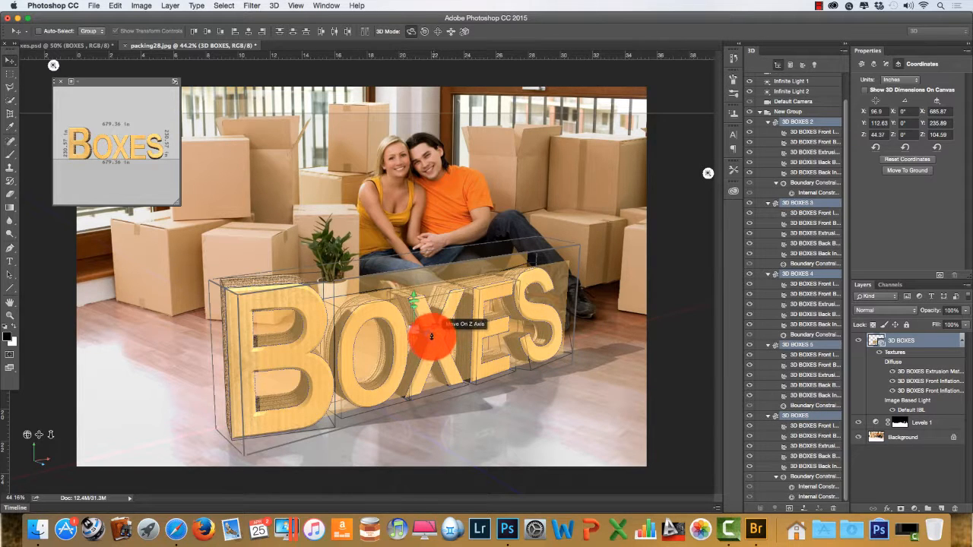
pyautogui.moveTo(433, 337); pyautogui.dragTo(449, 322)
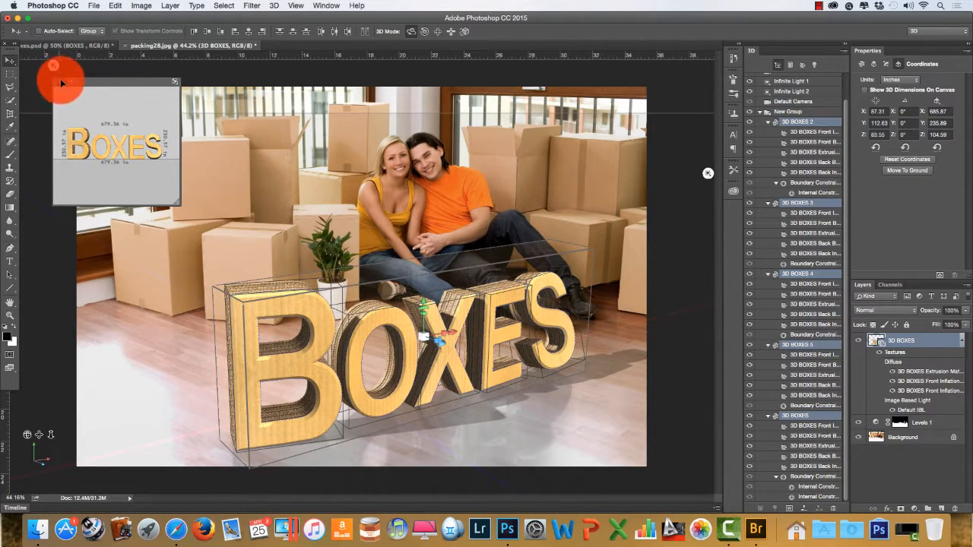
pyautogui.click(60, 78)
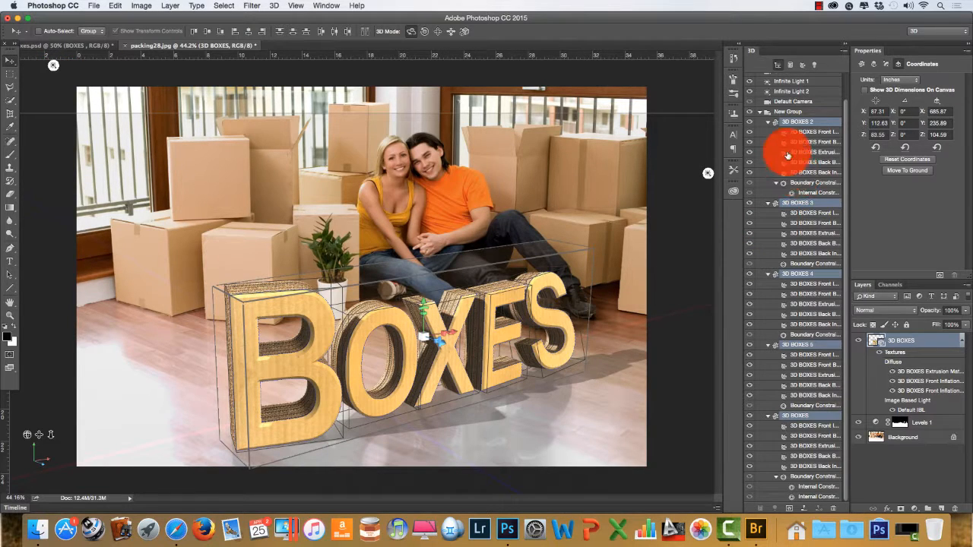
pyautogui.click(793, 121)
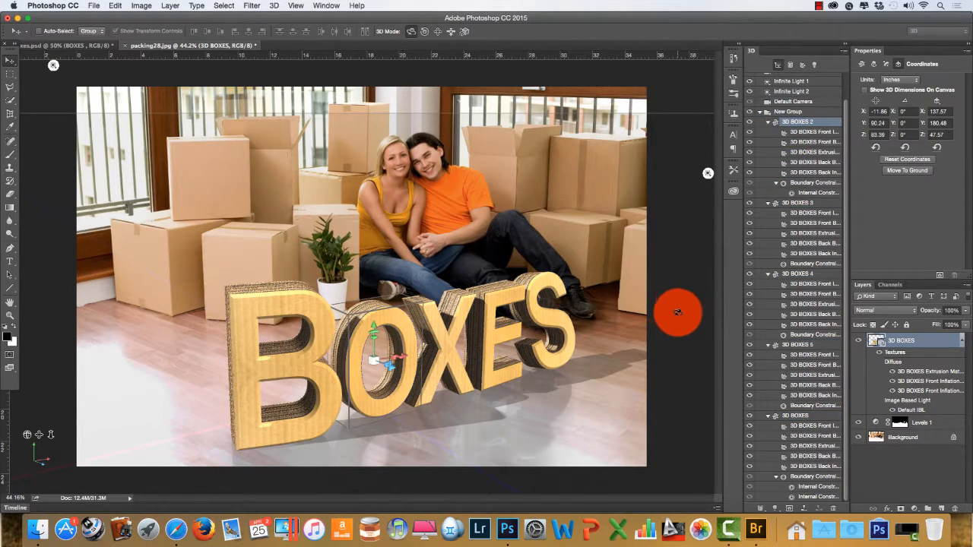
pyautogui.click(673, 250)
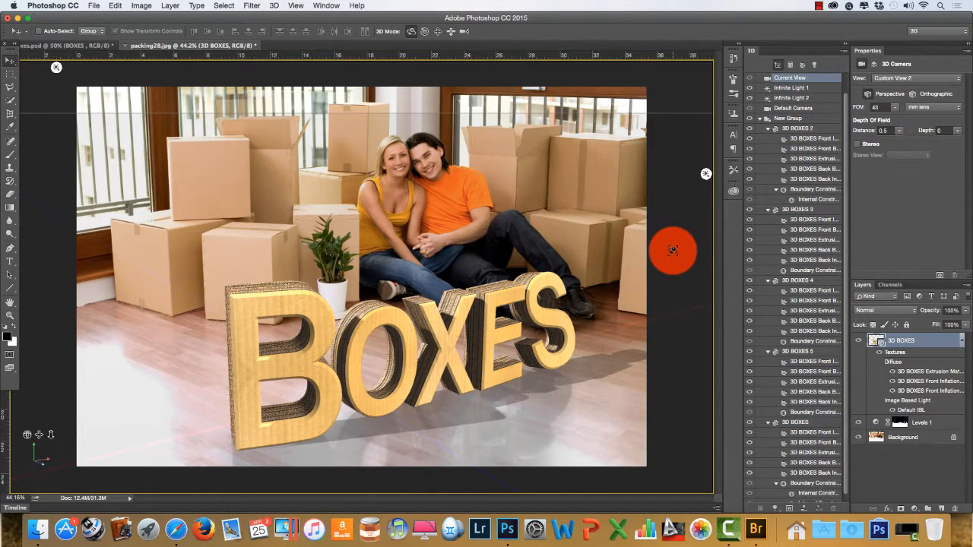
# Compare the letters with the finished boxes.psd example, examining the MOVING COMPANY lettering on the front of the B
pyautogui.click(76, 48)
pyautogui.click(186, 315)
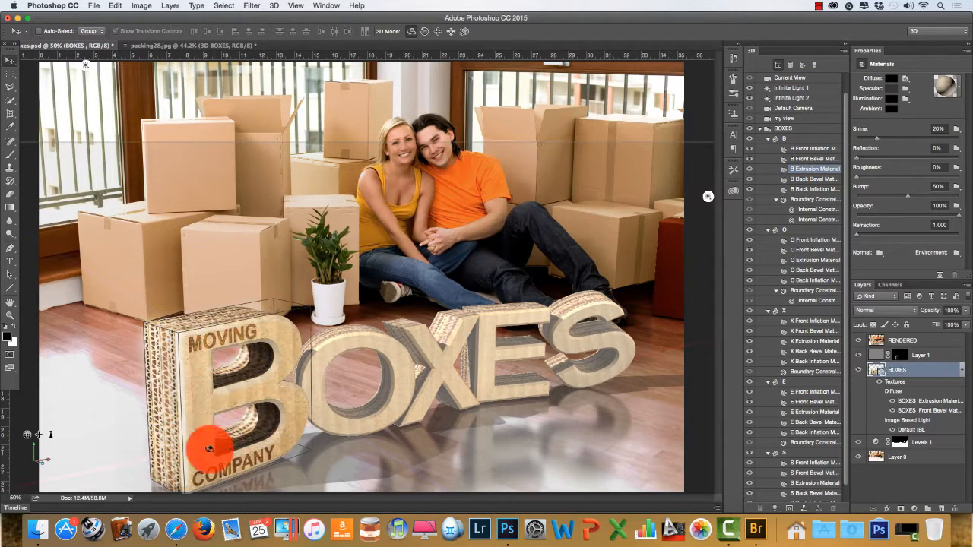
pyautogui.click(167, 45)
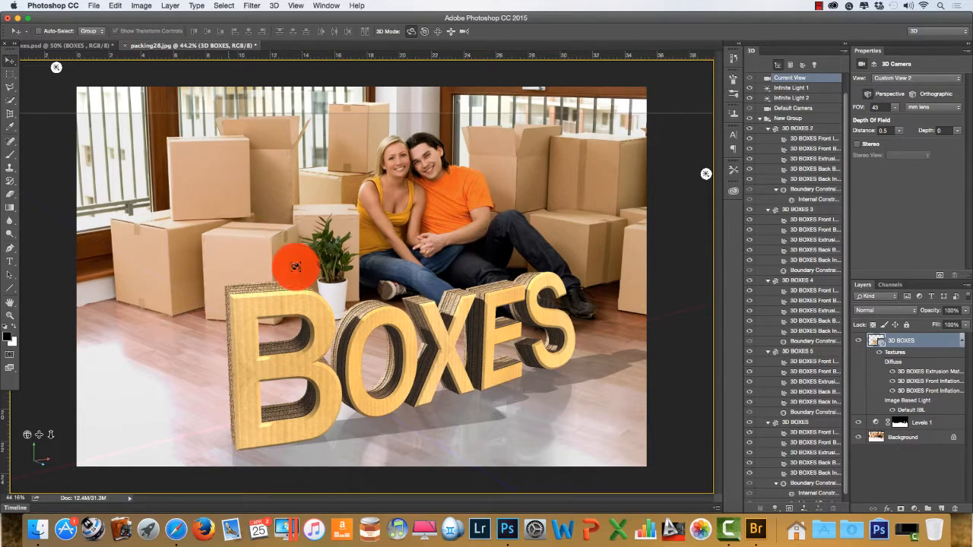
pyautogui.click(82, 44)
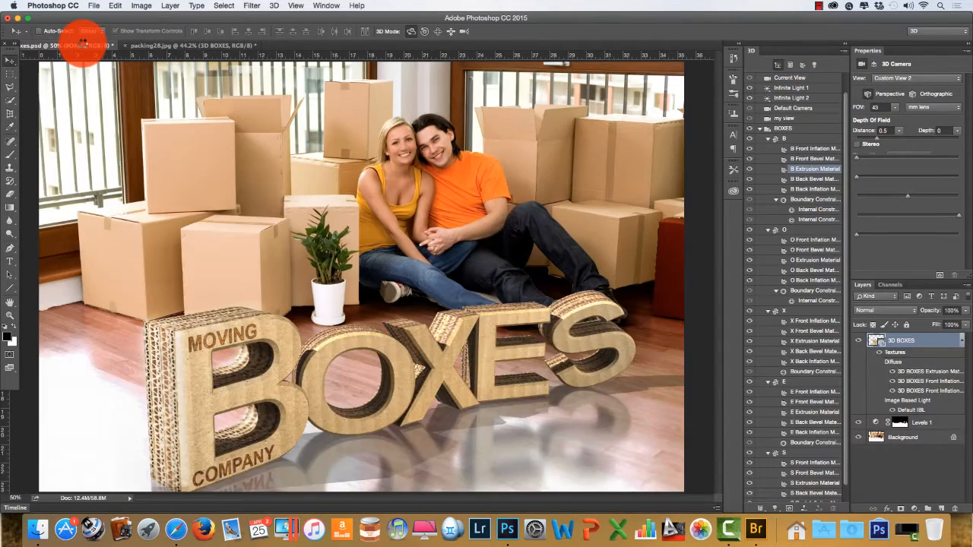
pyautogui.click(186, 47)
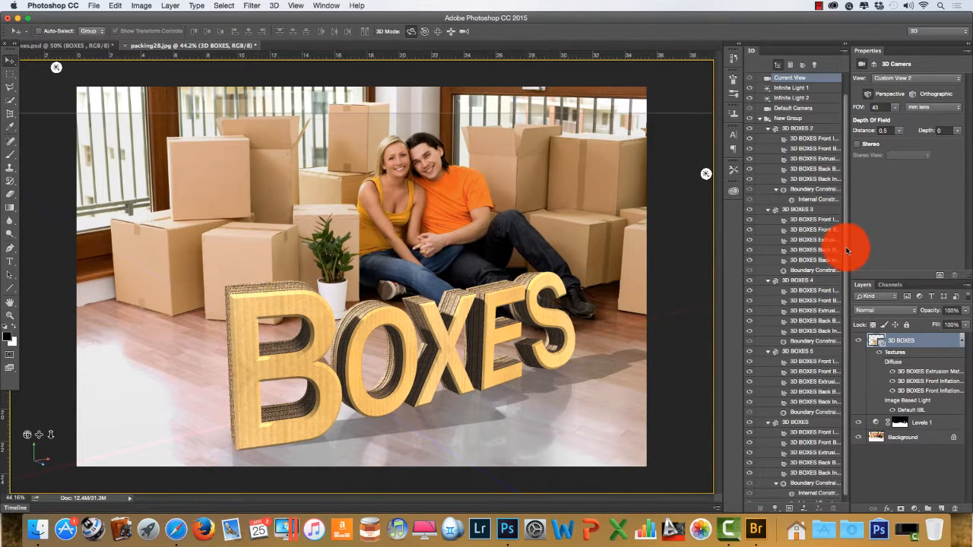
# Open the diffuse texture of the B's front inflation material to examine its UV layout, and close that texture document again
pyautogui.scroll(-1, 846, 251)
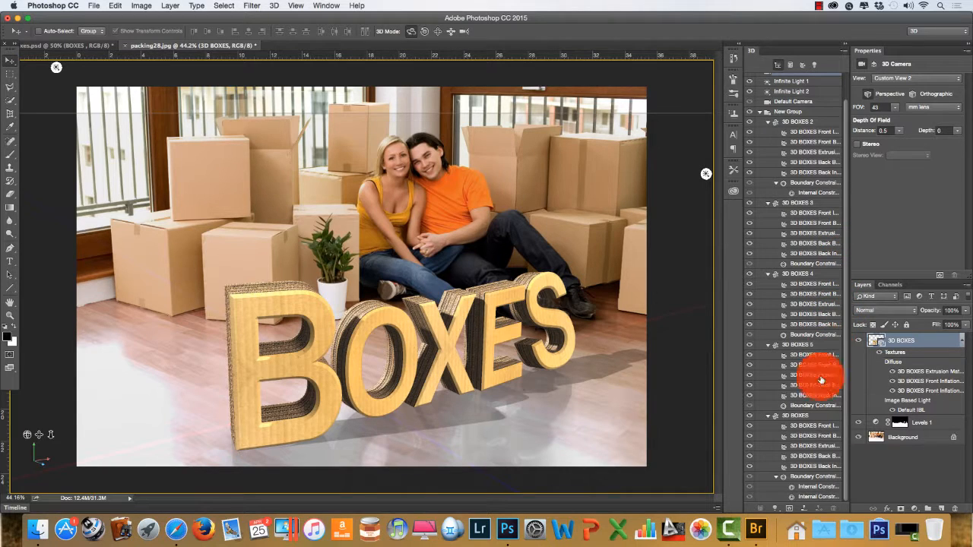
pyautogui.click(801, 421)
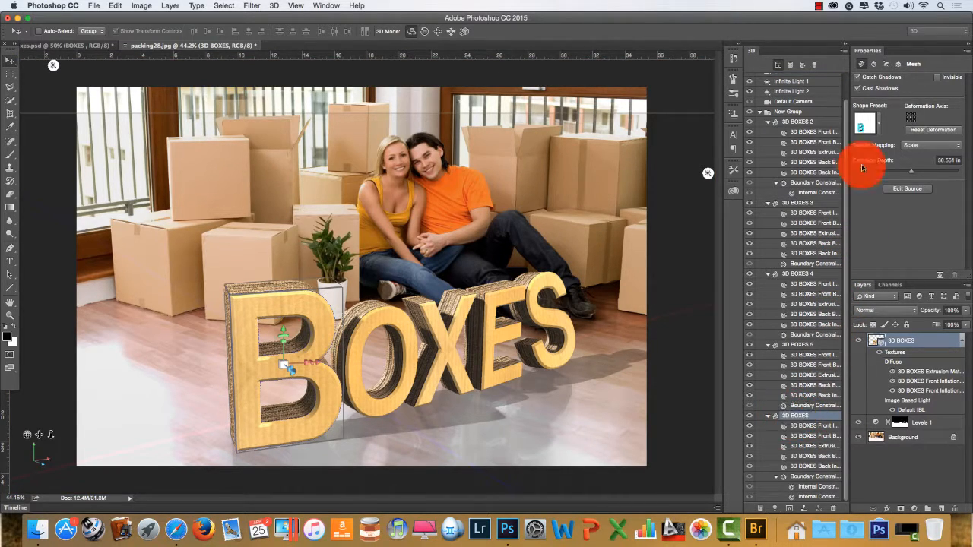
pyautogui.click(821, 426)
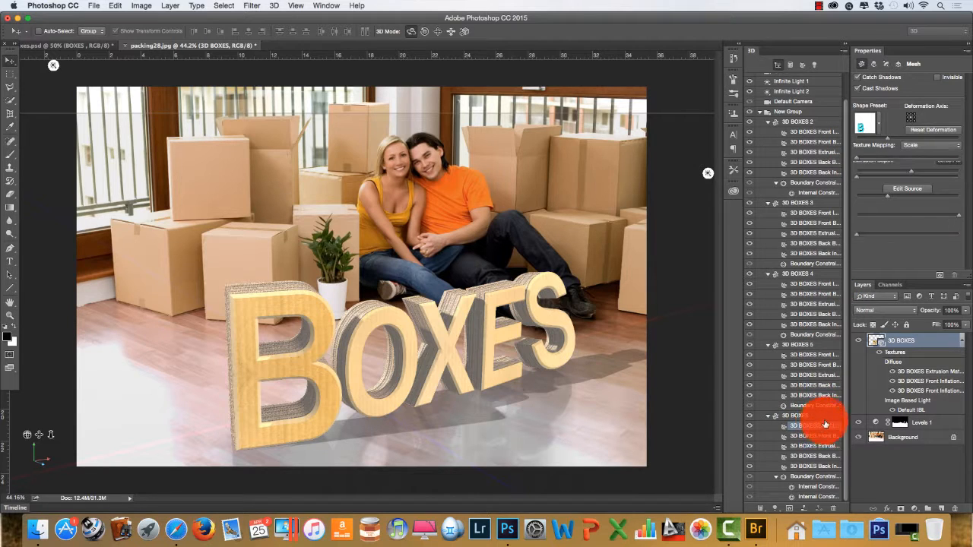
pyautogui.click(906, 80)
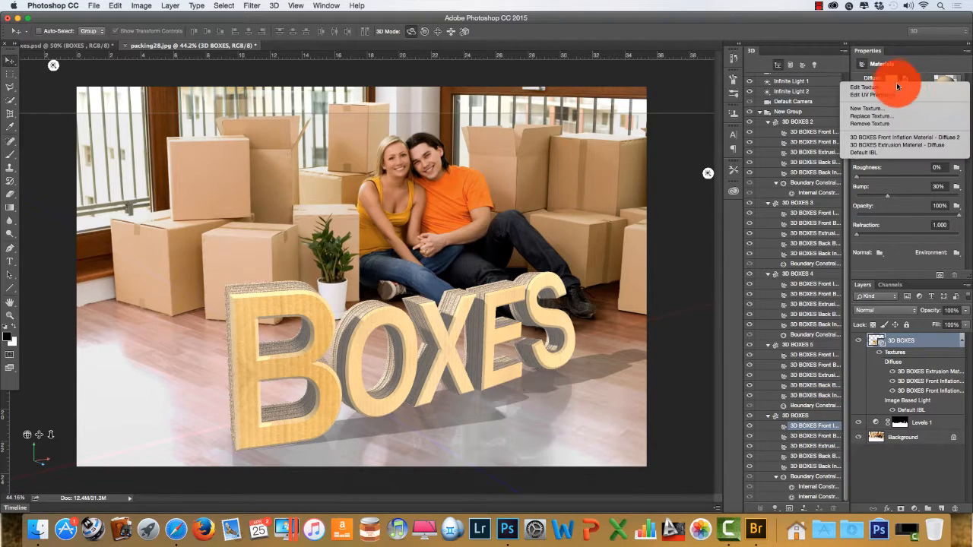
pyautogui.click(894, 88)
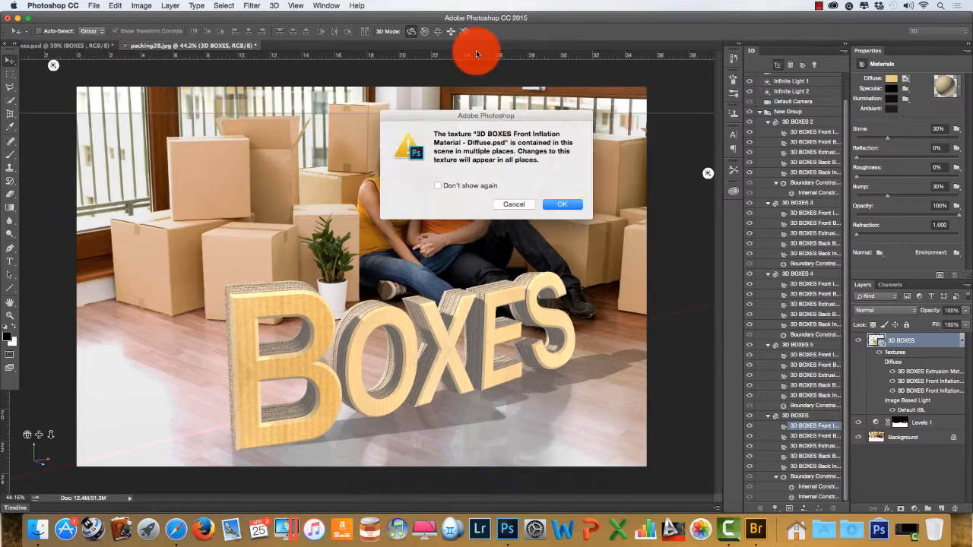
pyautogui.click(561, 203)
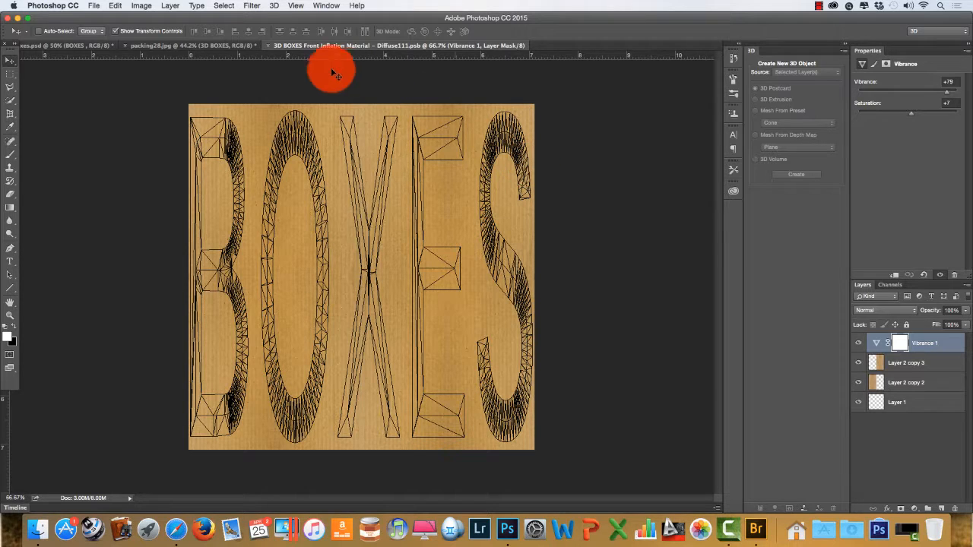
pyautogui.click(266, 45)
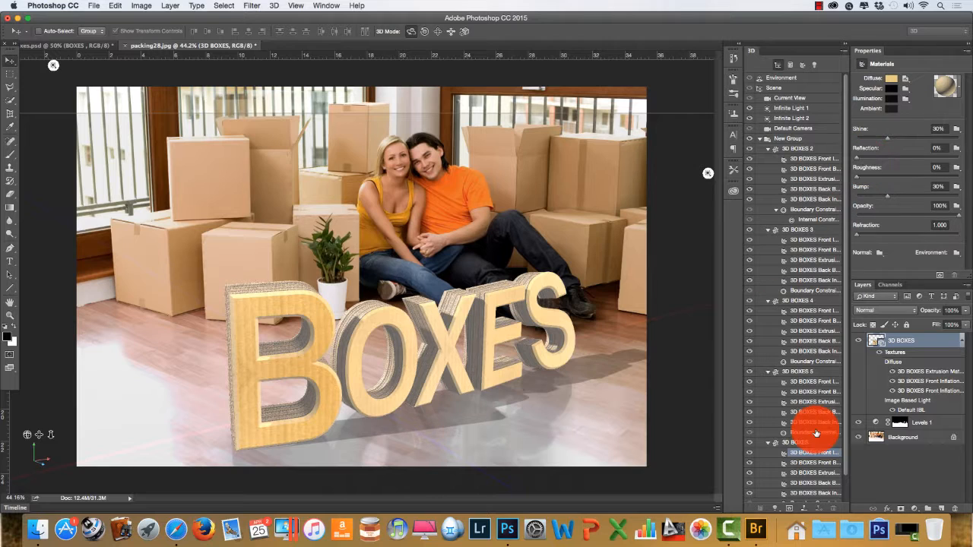
# Open the diffuse texture of the B's front inflation material and add the text MOVING at the top of the B in 72 pt Arial Bold
pyautogui.click(904, 79)
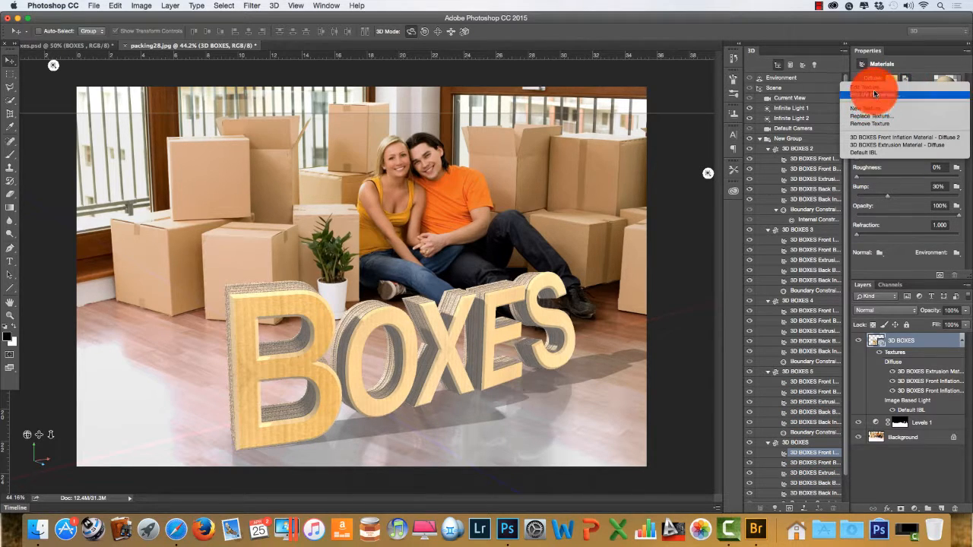
pyautogui.click(871, 90)
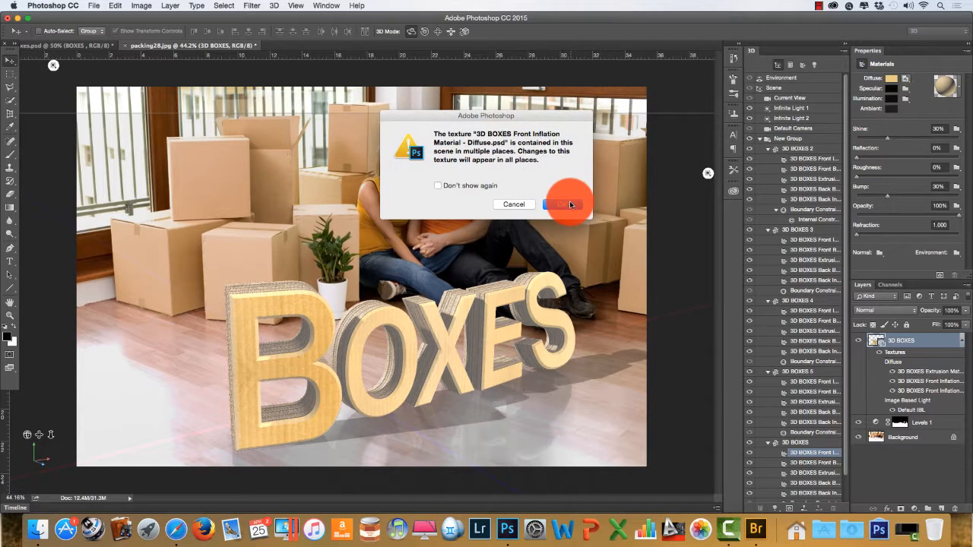
pyautogui.click(571, 203)
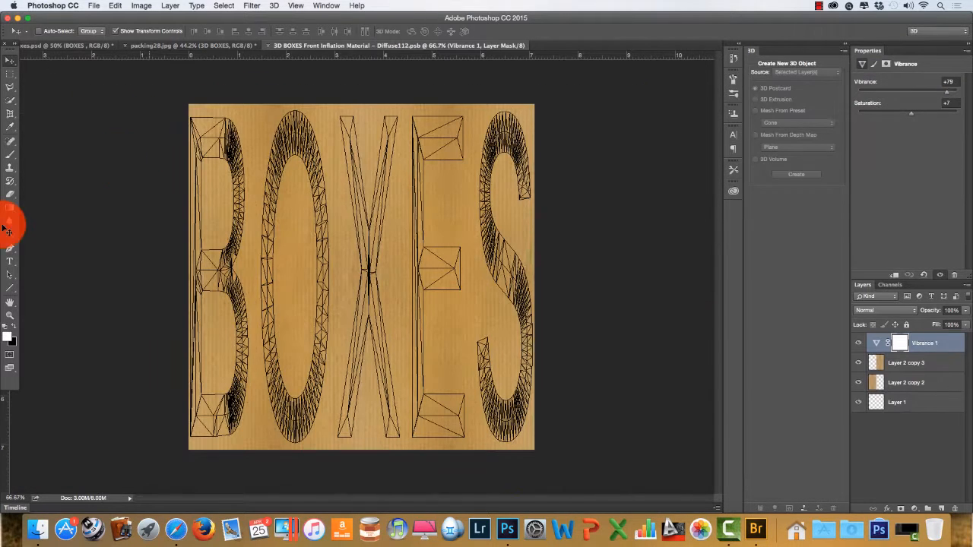
pyautogui.click(9, 261)
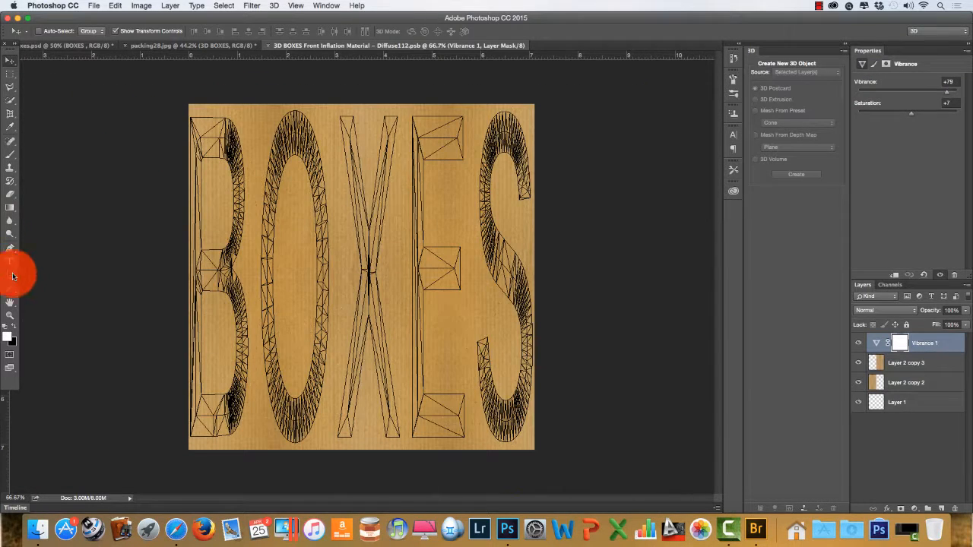
pyautogui.click(201, 137)
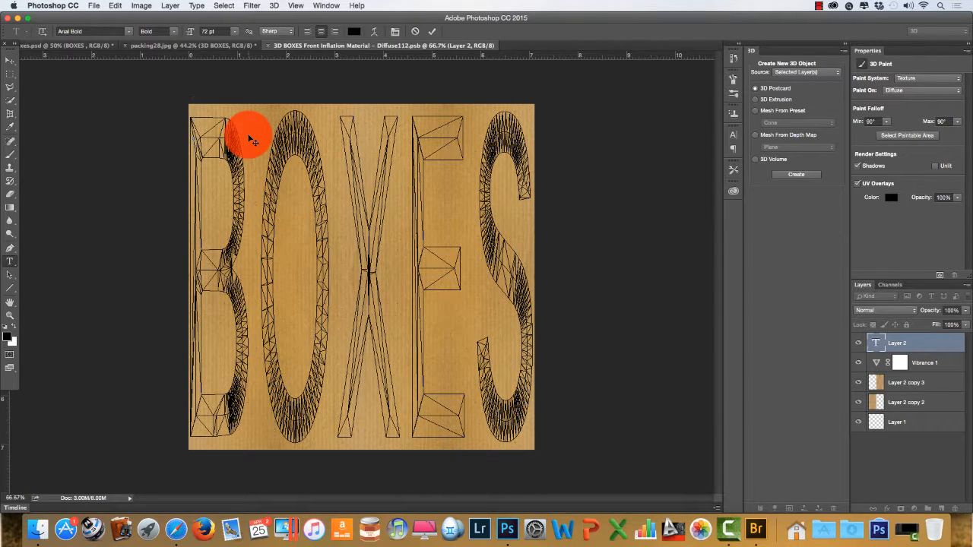
pyautogui.write('MOV')
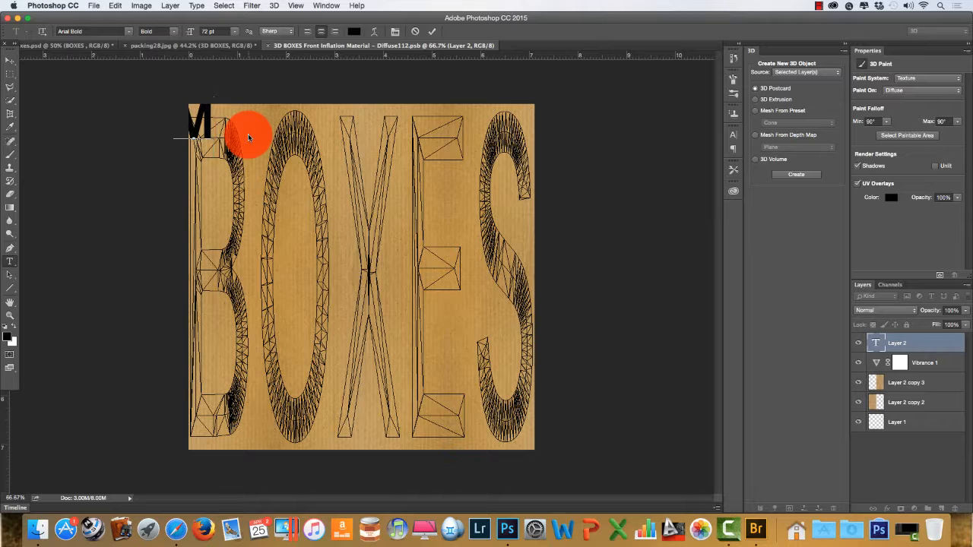
pyautogui.write('ING')
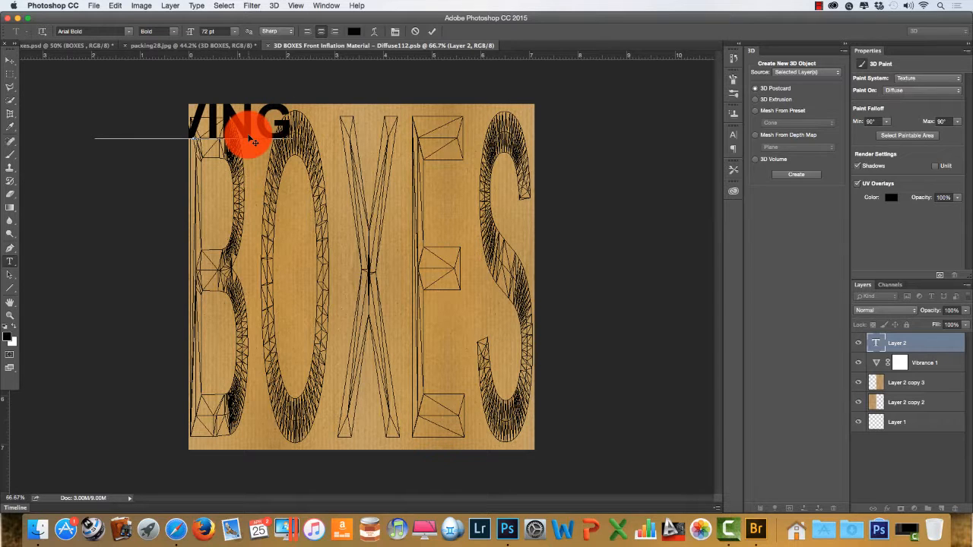
# Fit the MOVING text inside the top of the B's UV outline, scaling it to about 17.80% width and 88.77% height
pyautogui.click(10, 59)
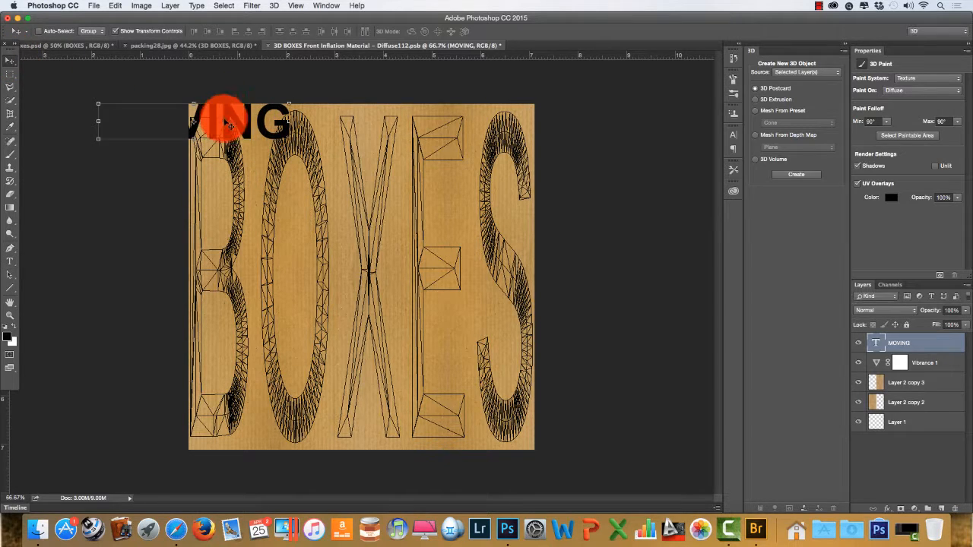
pyautogui.moveTo(256, 131); pyautogui.dragTo(225, 131)
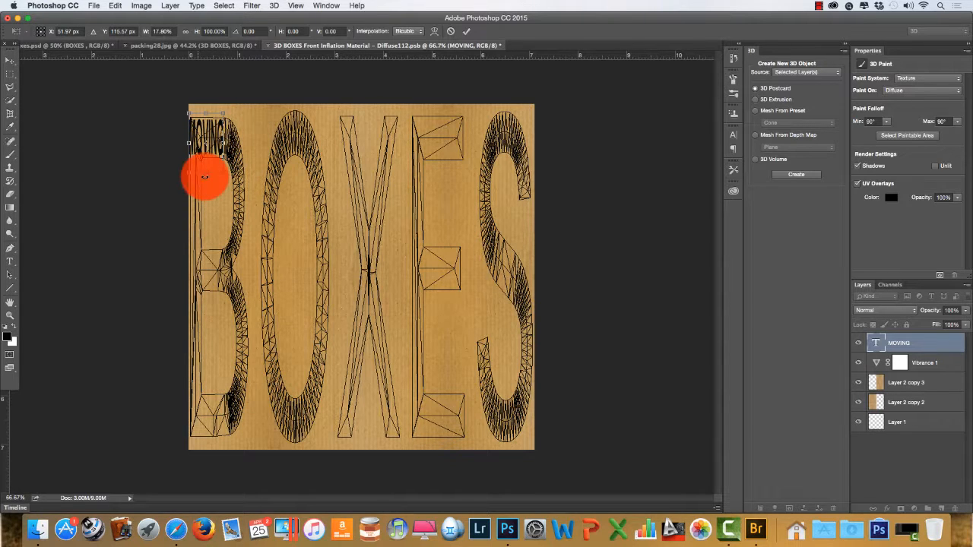
pyautogui.moveTo(205, 169); pyautogui.dragTo(206, 125)
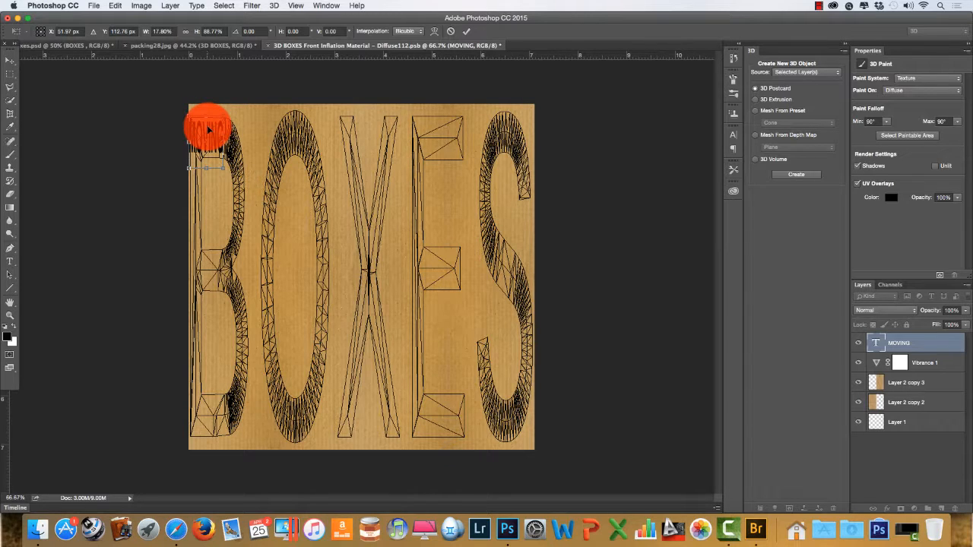
pyautogui.click(469, 35)
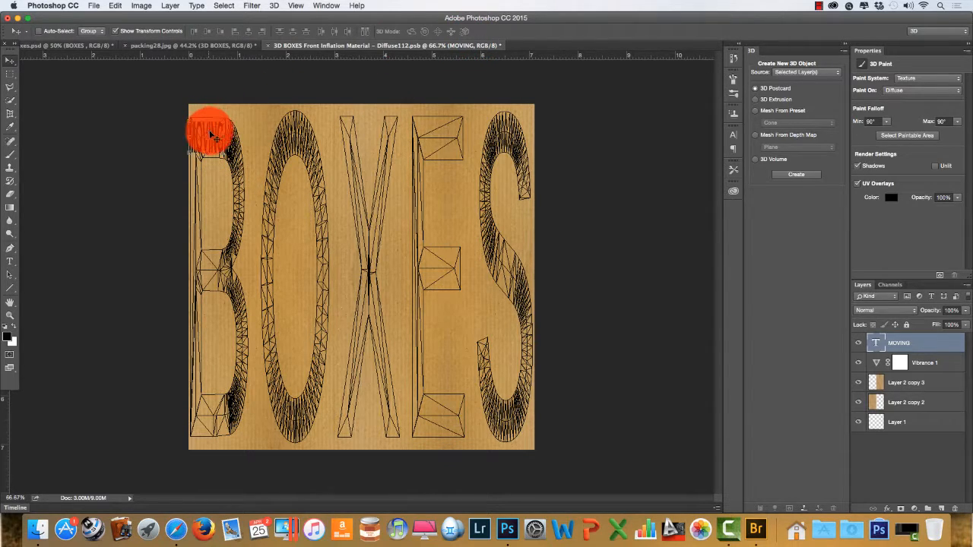
# Duplicate the MOVING text to the base of the B and change the copy's wording to COMPANY
pyautogui.moveTo(213, 133); pyautogui.dragTo(215, 414)
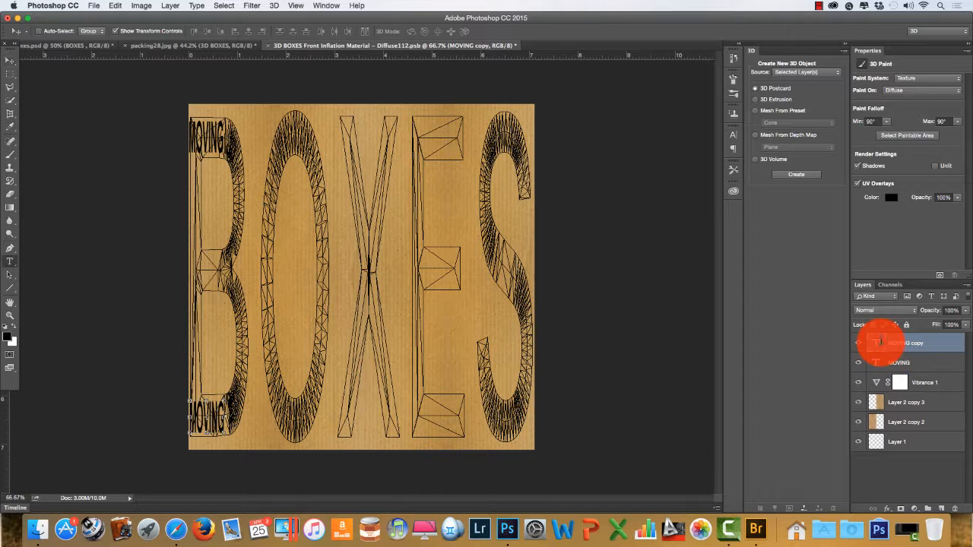
pyautogui.doubleClick(880, 342)
pyautogui.write('CO')
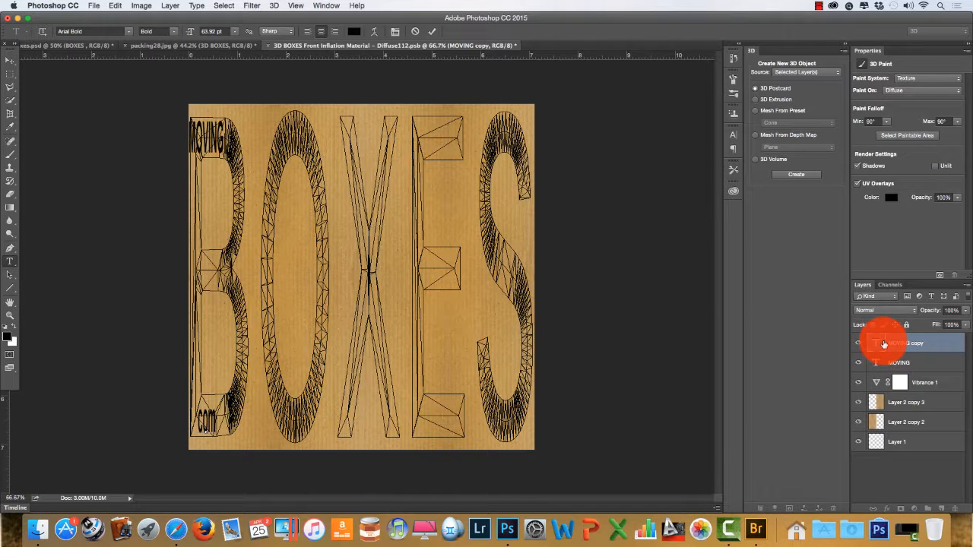
pyautogui.write('MPANY')
# Fit the COMPANY text within the base of the B, scaling its width to about 79.21%
pyautogui.click(10, 60)
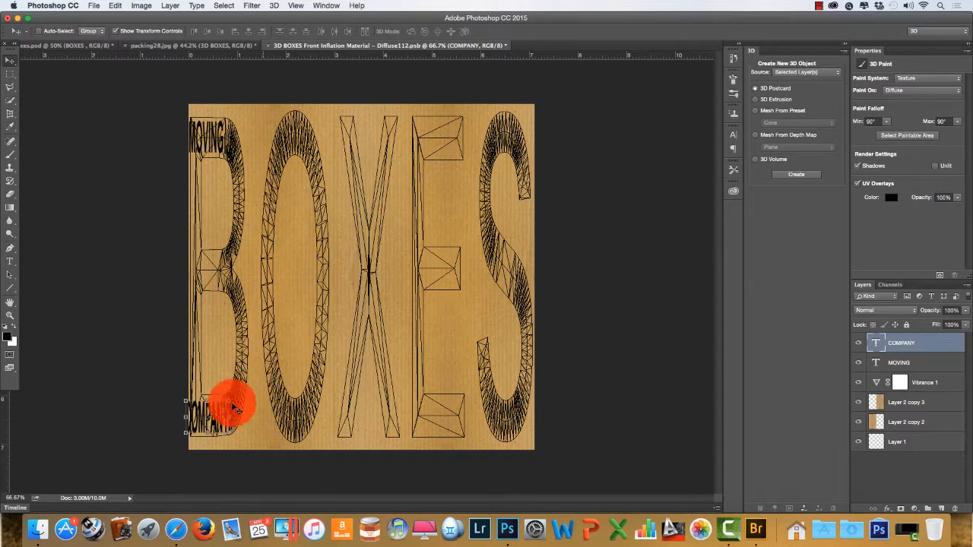
pyautogui.moveTo(222, 417); pyautogui.dragTo(228, 416)
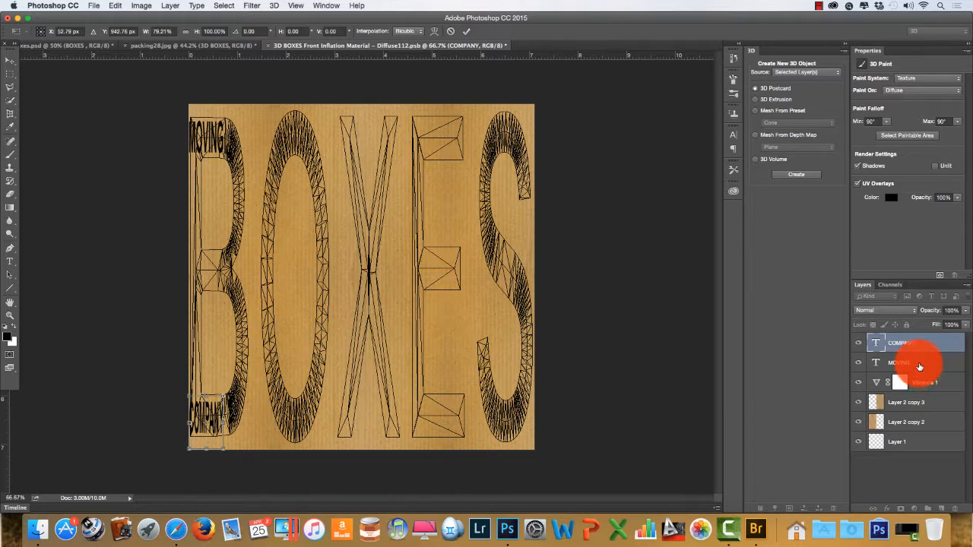
pyautogui.click(466, 31)
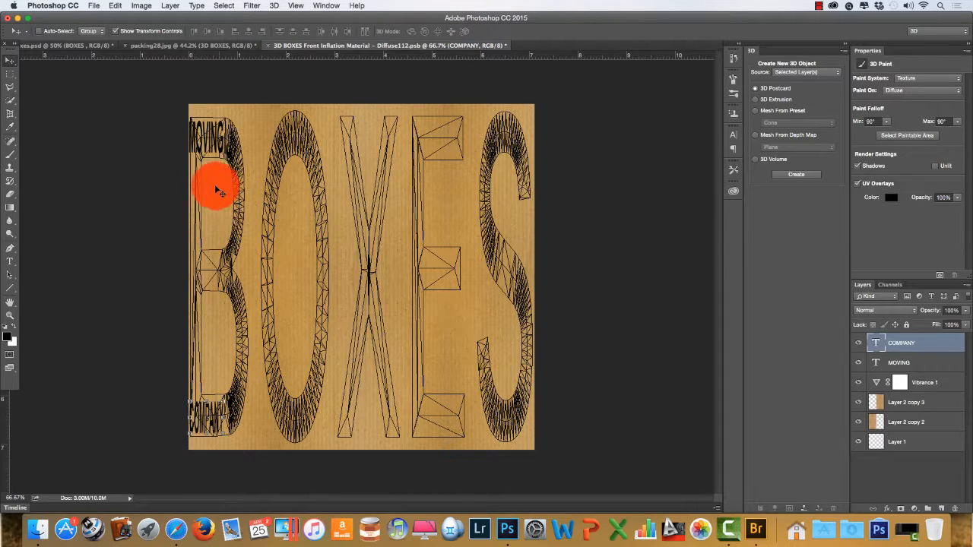
# Set the blend mode of both the MOVING and COMPANY layers to Overlay, and save and close the texture document
pyautogui.click(926, 363)
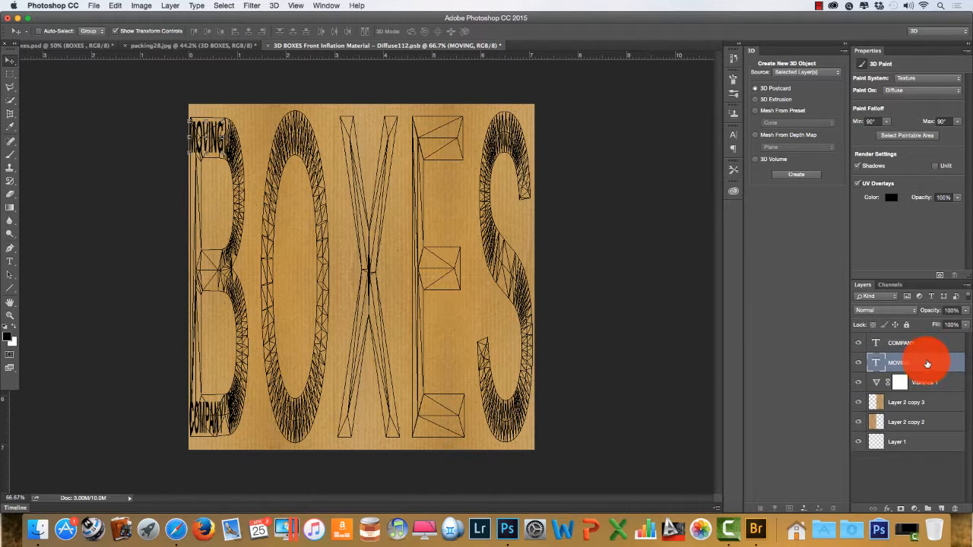
pyautogui.keyDown('shift'); pyautogui.click(923, 341); pyautogui.keyUp('shift')
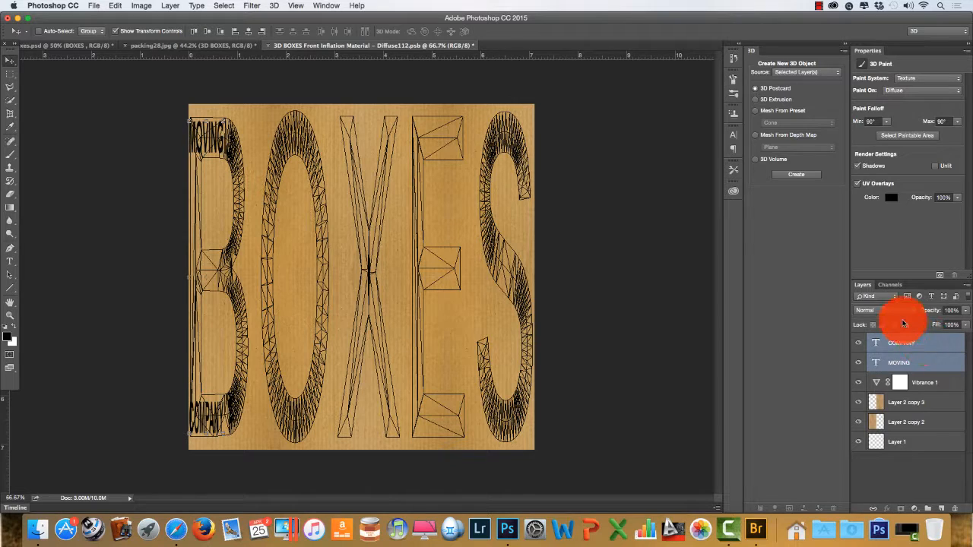
pyautogui.click(895, 314)
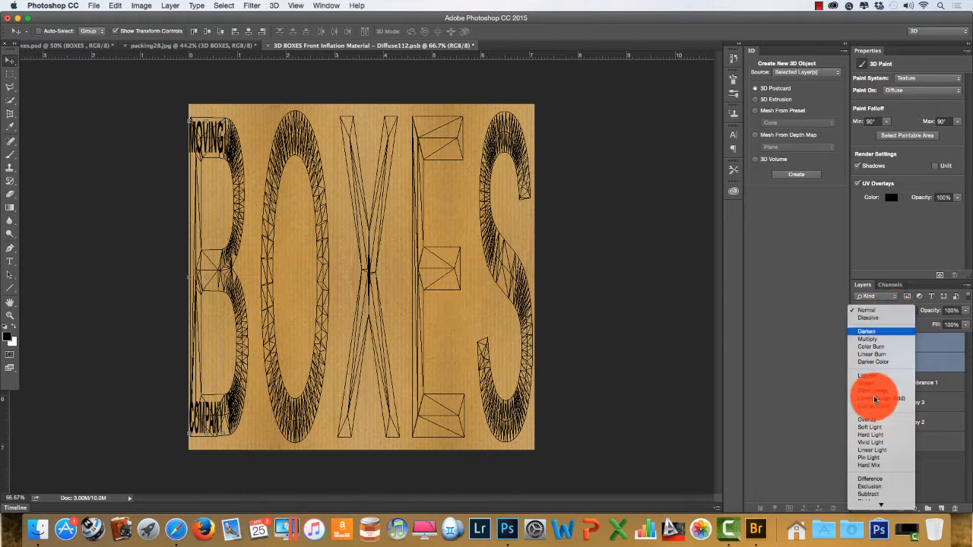
pyautogui.click(880, 421)
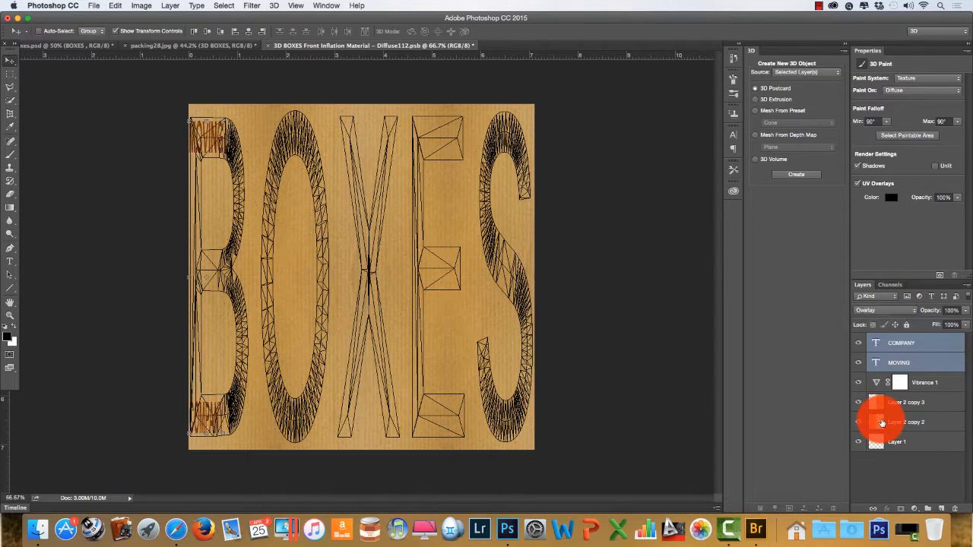
pyautogui.moveTo(215, 144); pyautogui.dragTo(200, 177)
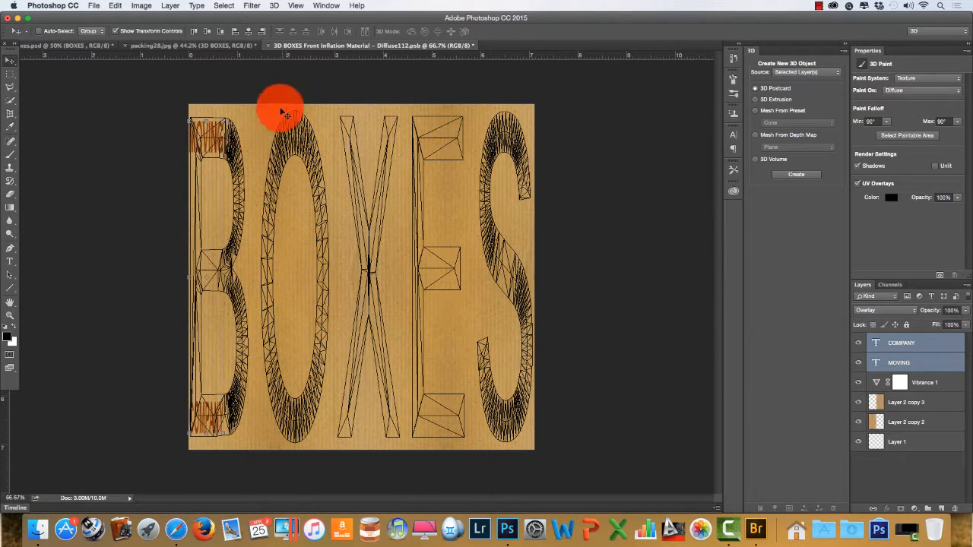
pyautogui.click(268, 45)
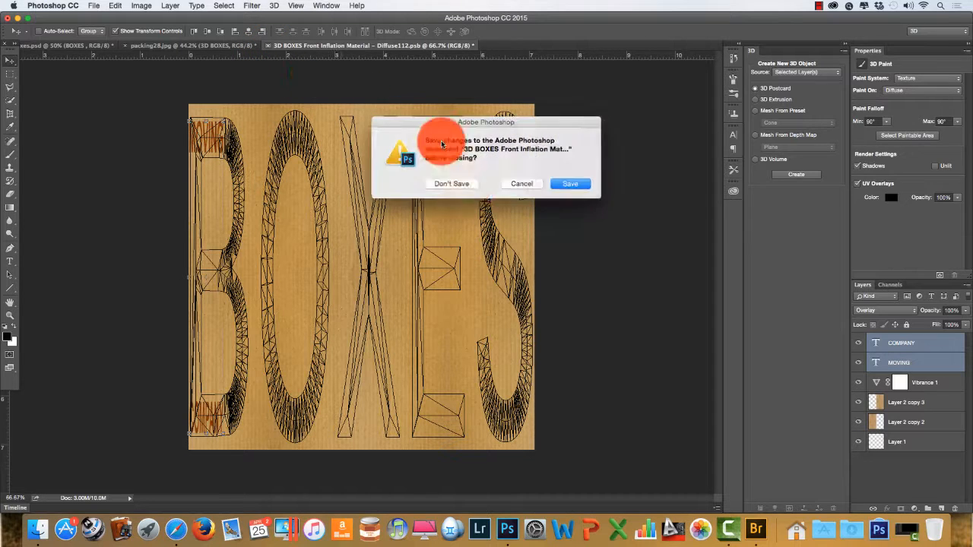
pyautogui.click(569, 184)
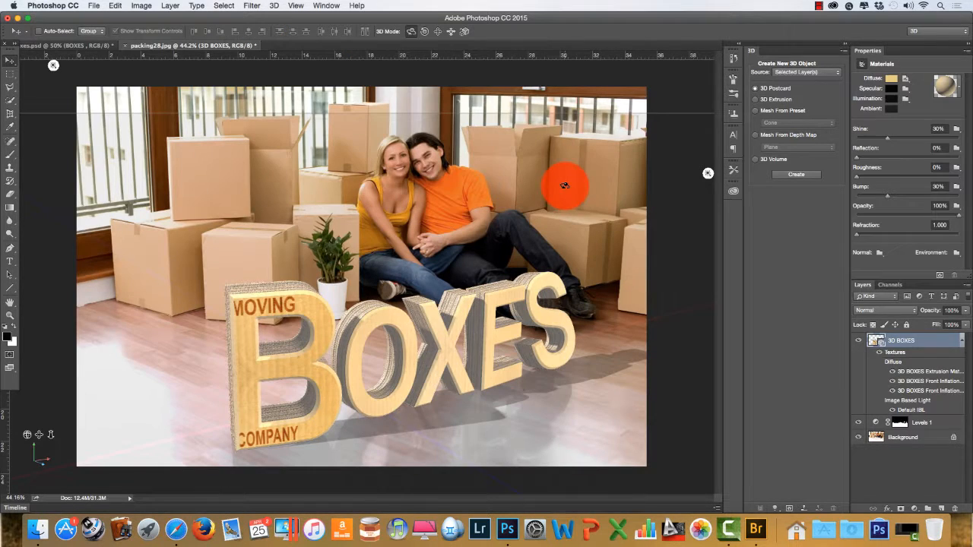
# Reopen the diffuse texture of the B's front inflation material for editing
pyautogui.click(256, 326)
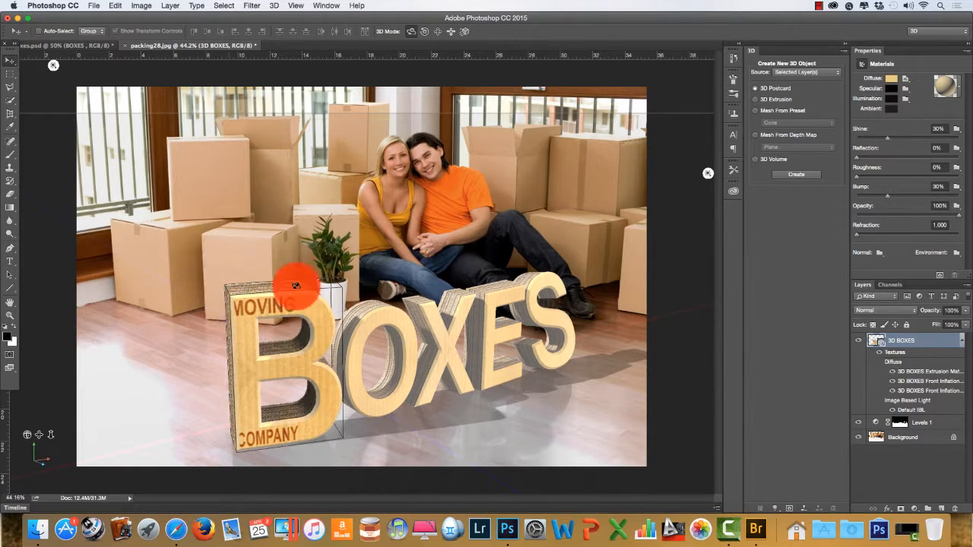
pyautogui.click(905, 81)
pyautogui.click(876, 91)
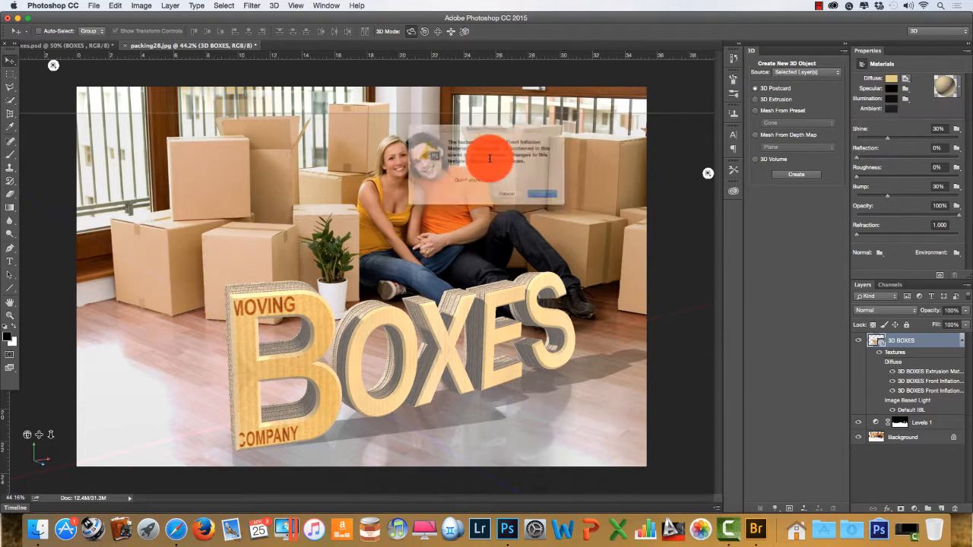
pyautogui.click(562, 204)
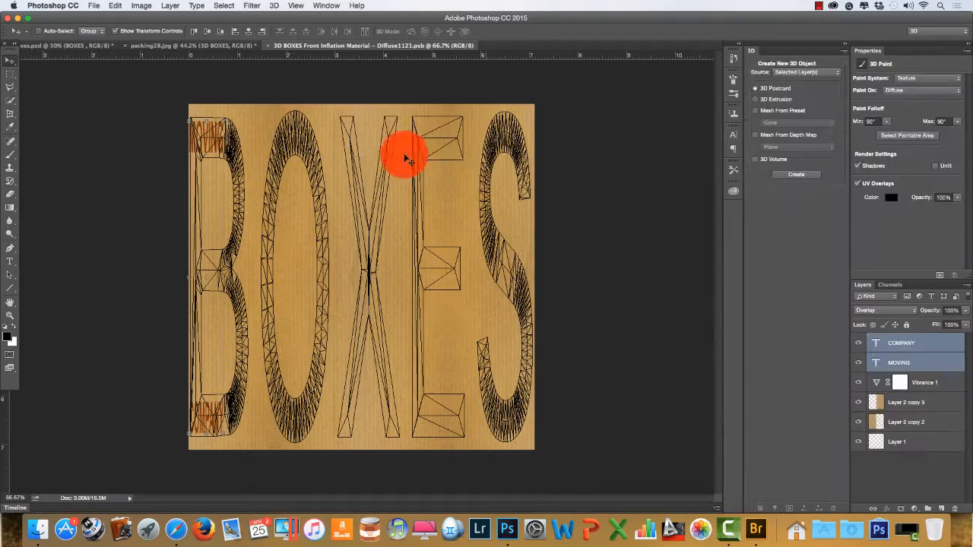
# Shift the MOVING and COMPANY layers together slightly right, clear of the texture's edge, and scale their width to about 92.55%
pyautogui.click(10, 315)
pyautogui.moveTo(173, 112); pyautogui.dragTo(264, 165)
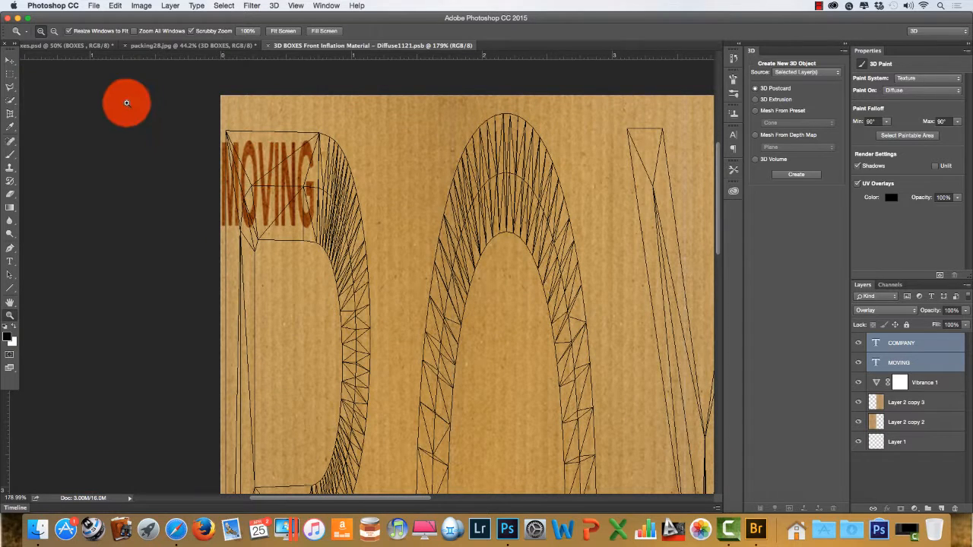
pyautogui.click(10, 60)
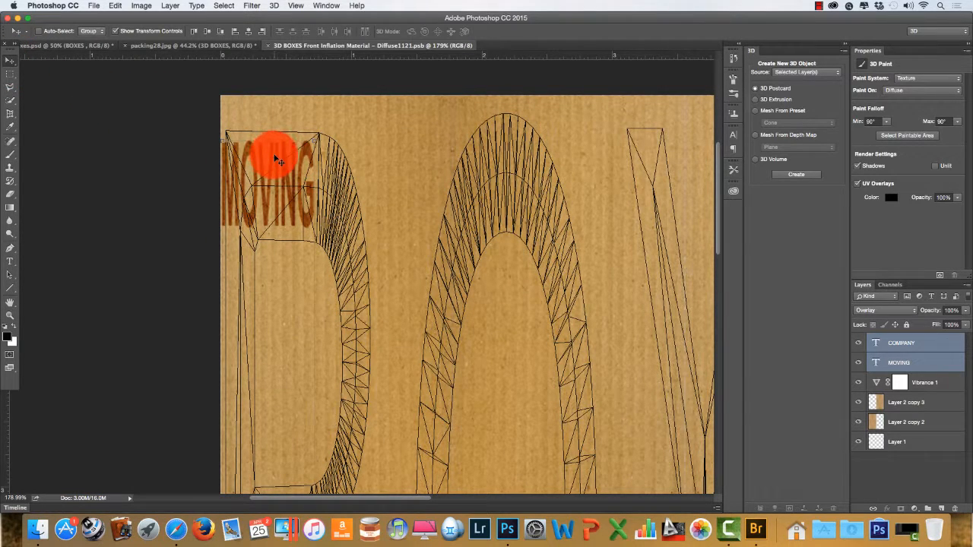
pyautogui.moveTo(280, 158); pyautogui.dragTo(286, 158)
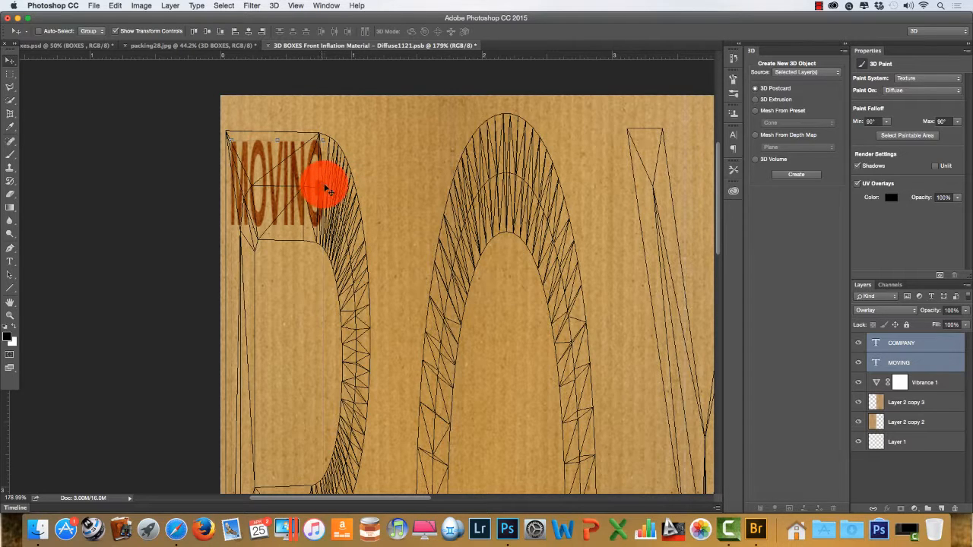
pyautogui.moveTo(323, 184); pyautogui.dragTo(318, 185)
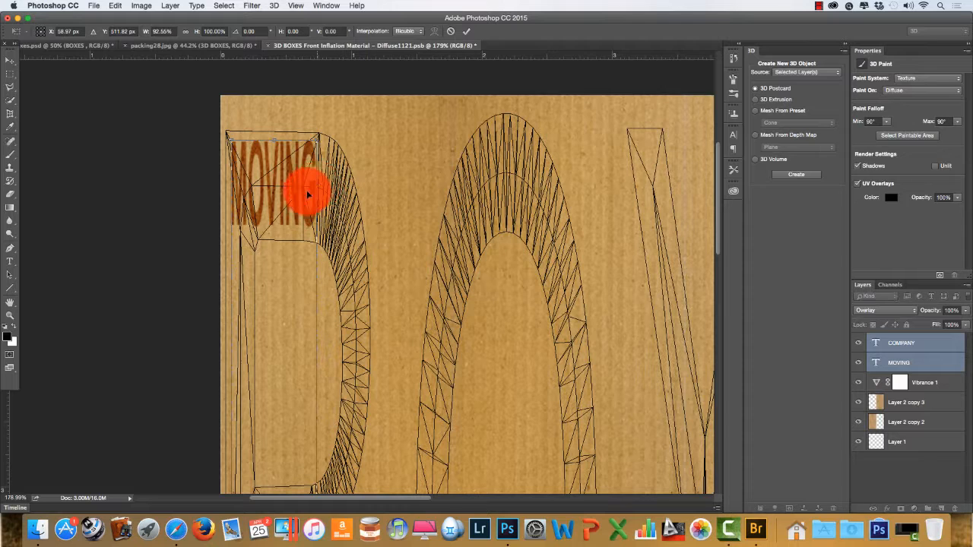
pyautogui.click(470, 34)
# Check the COMPANY text's fit at the base of the B, and save and close the texture document
pyautogui.moveTo(719, 199); pyautogui.dragTo(744, 376)
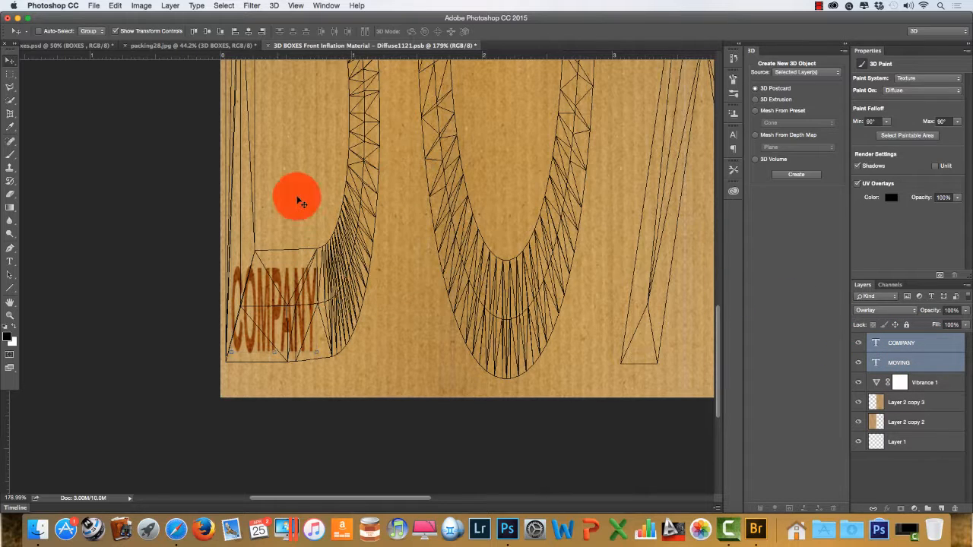
pyautogui.click(268, 45)
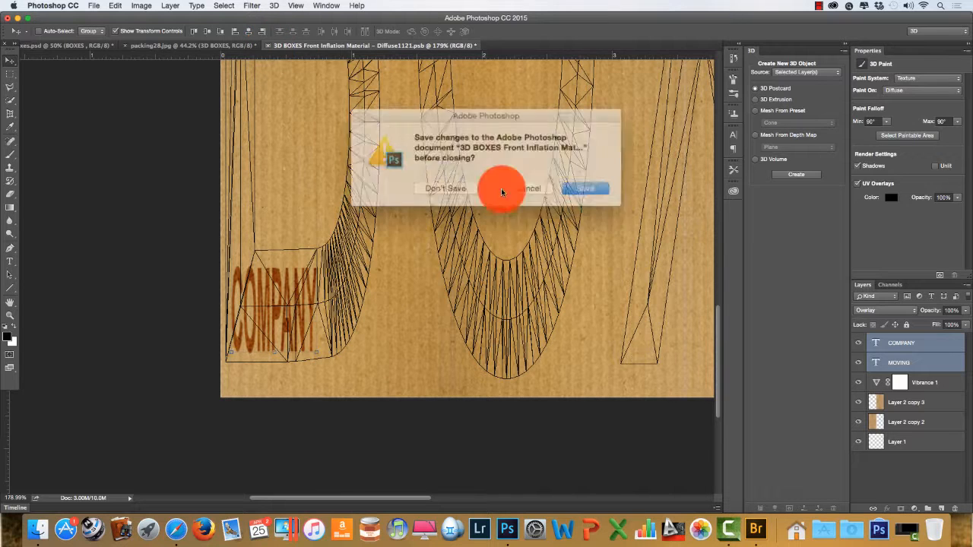
pyautogui.click(572, 184)
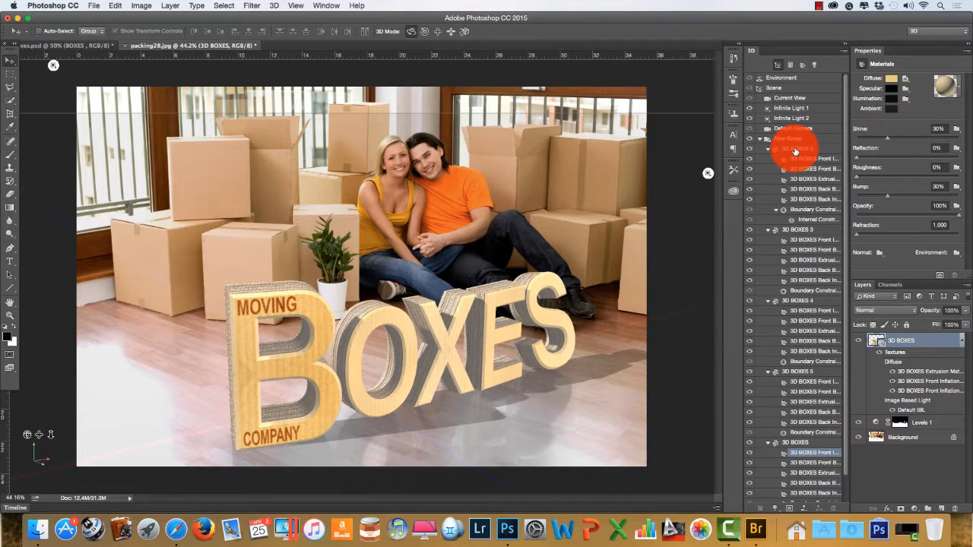
# Marquee-select the lower image area around the whole BOXES lettering and its shadows, and render that part of the 3D scene
pyautogui.click(795, 150)
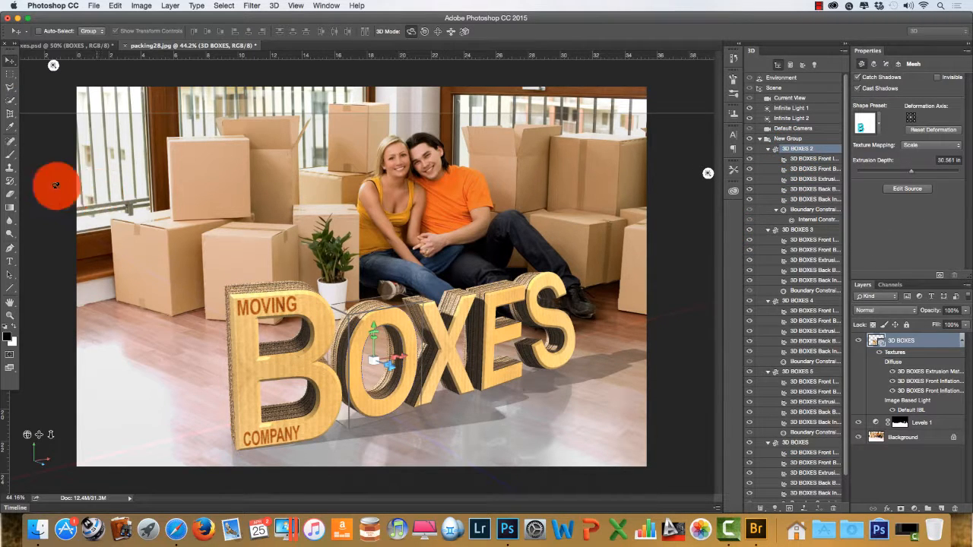
pyautogui.click(8, 76)
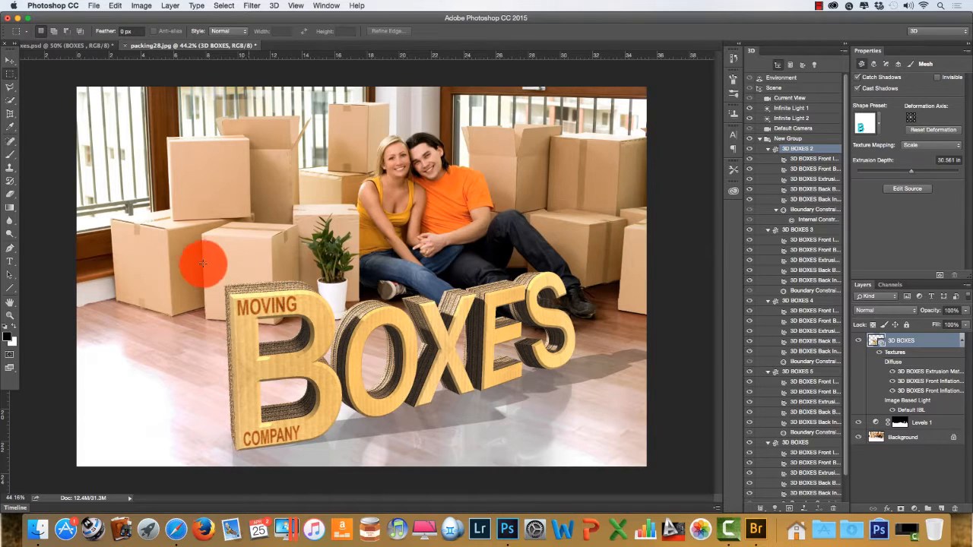
pyautogui.moveTo(202, 263); pyautogui.dragTo(651, 515)
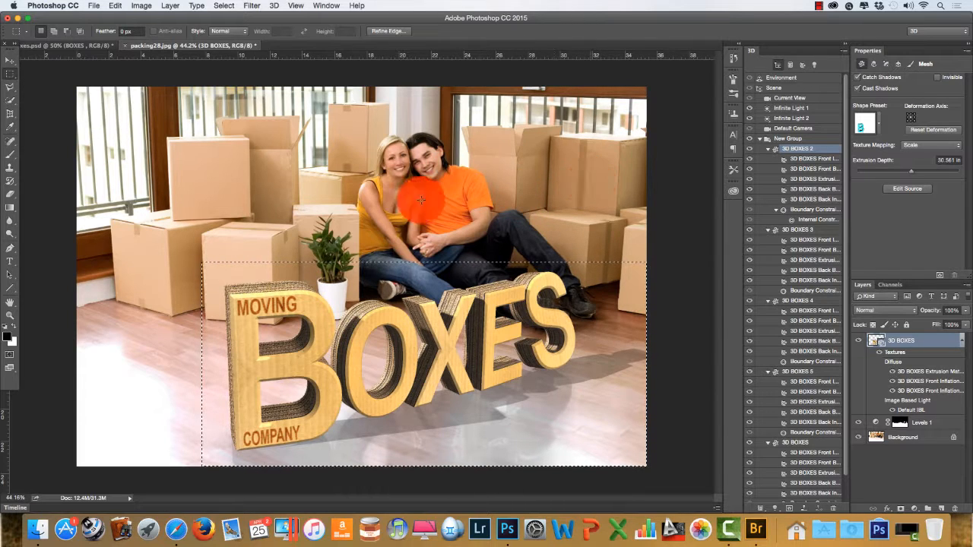
pyautogui.click(940, 276)
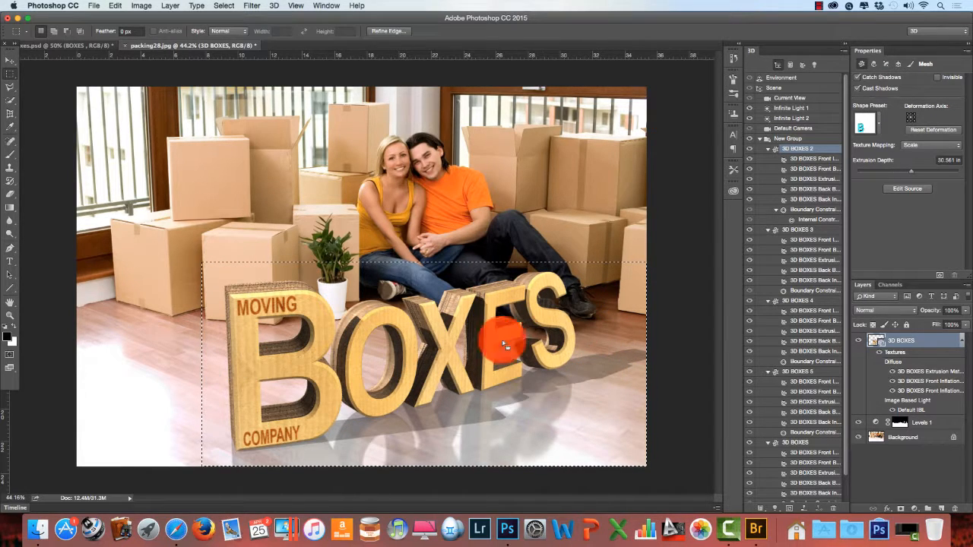
pyautogui.moveTo(378, 451); pyautogui.dragTo(601, 319)
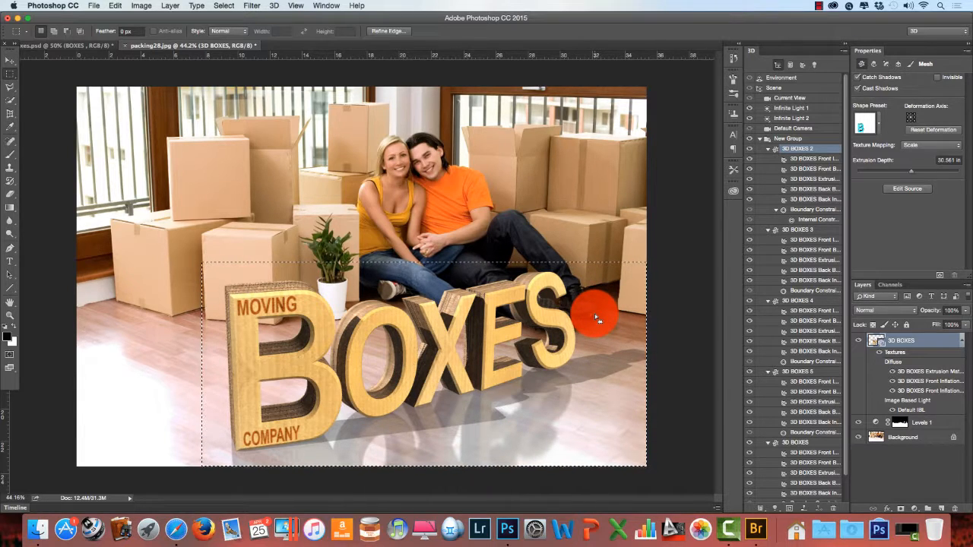
# Deselect the rendered area and merge a copy of all visible layers into a new layer above 3D BOXES
pyautogui.press('super+d')
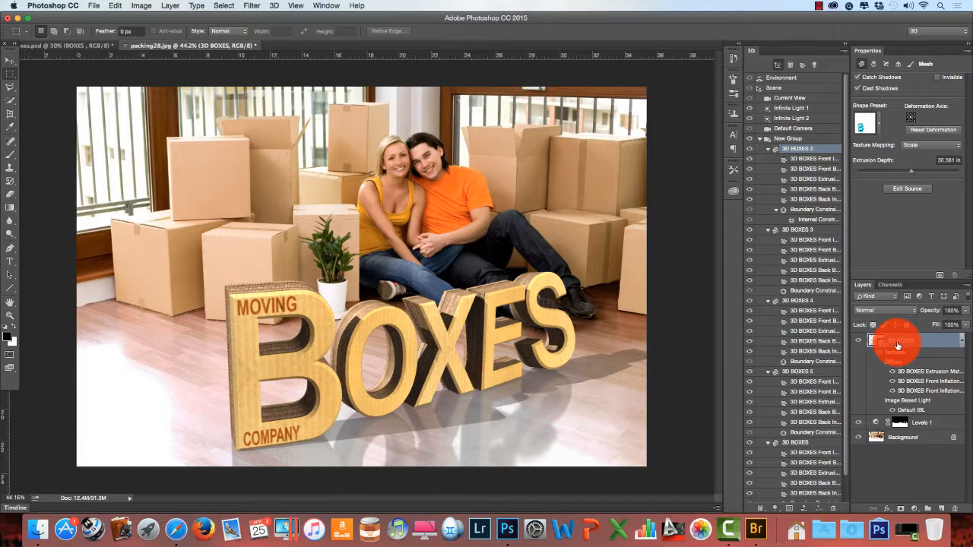
pyautogui.click(966, 288)
pyautogui.click(909, 448)
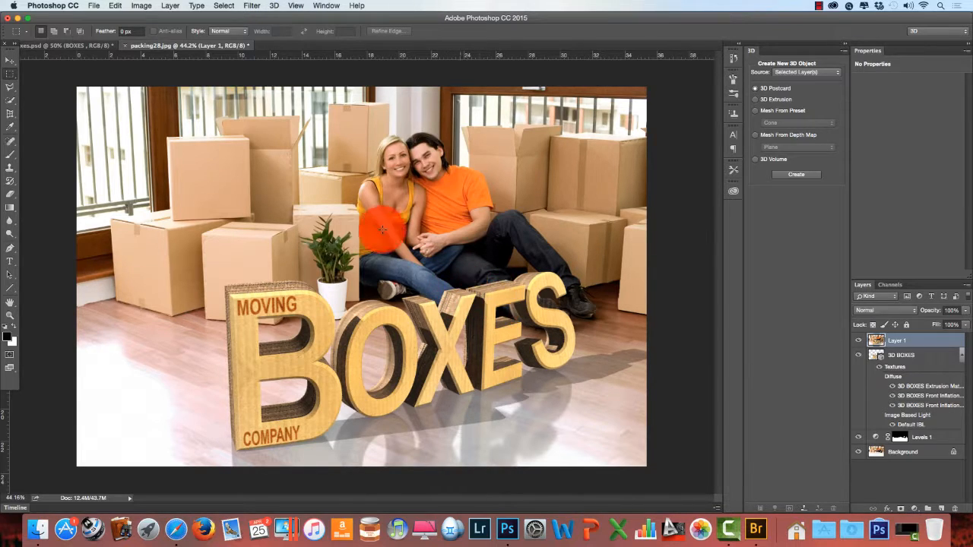
# Compare the rendered packing28.jpg composition with the finished boxes.psd example, and return to packing28.jpg
pyautogui.click(76, 46)
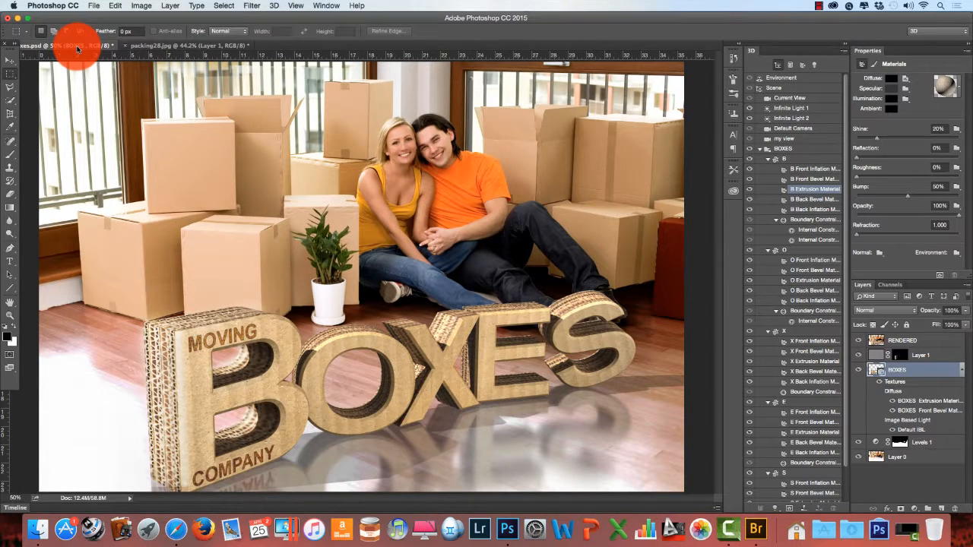
pyautogui.click(190, 46)
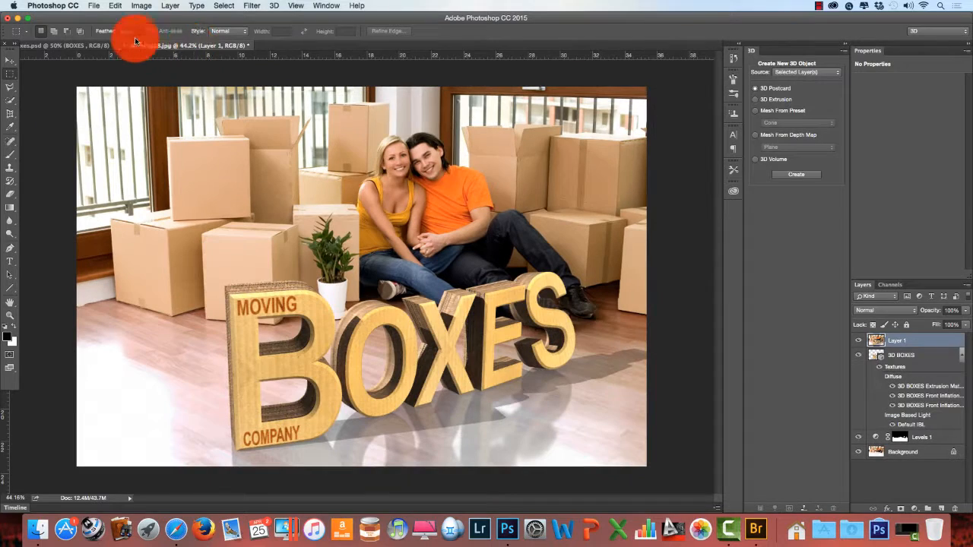
pyautogui.click(88, 42)
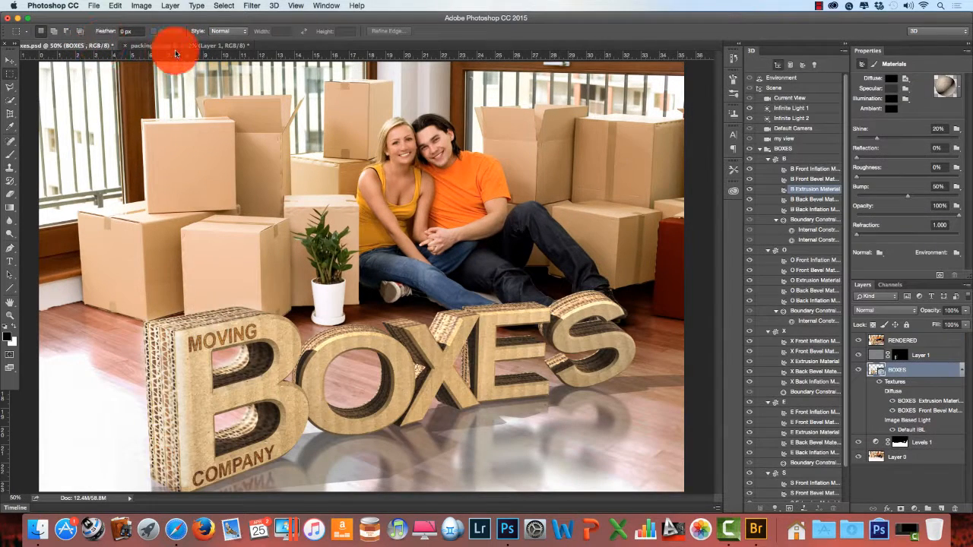
pyautogui.click(176, 47)
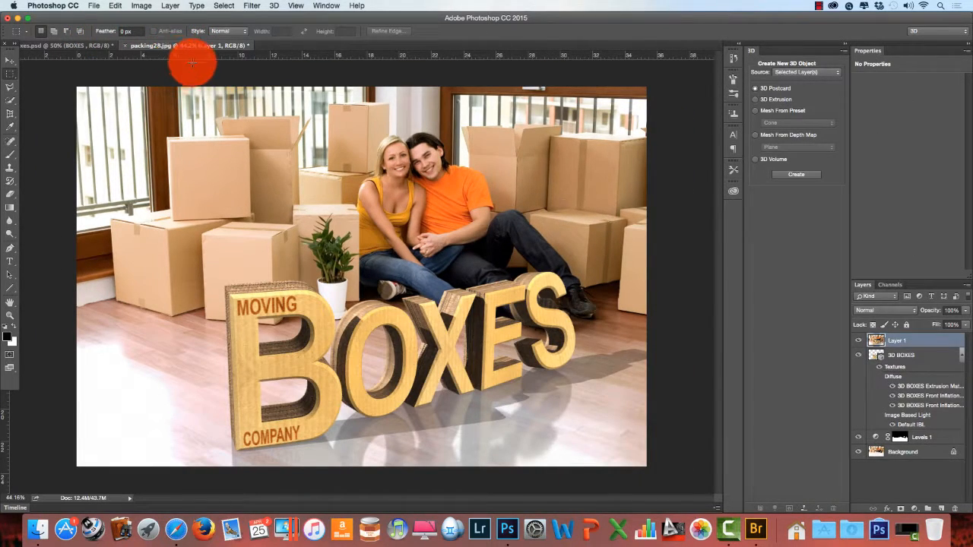